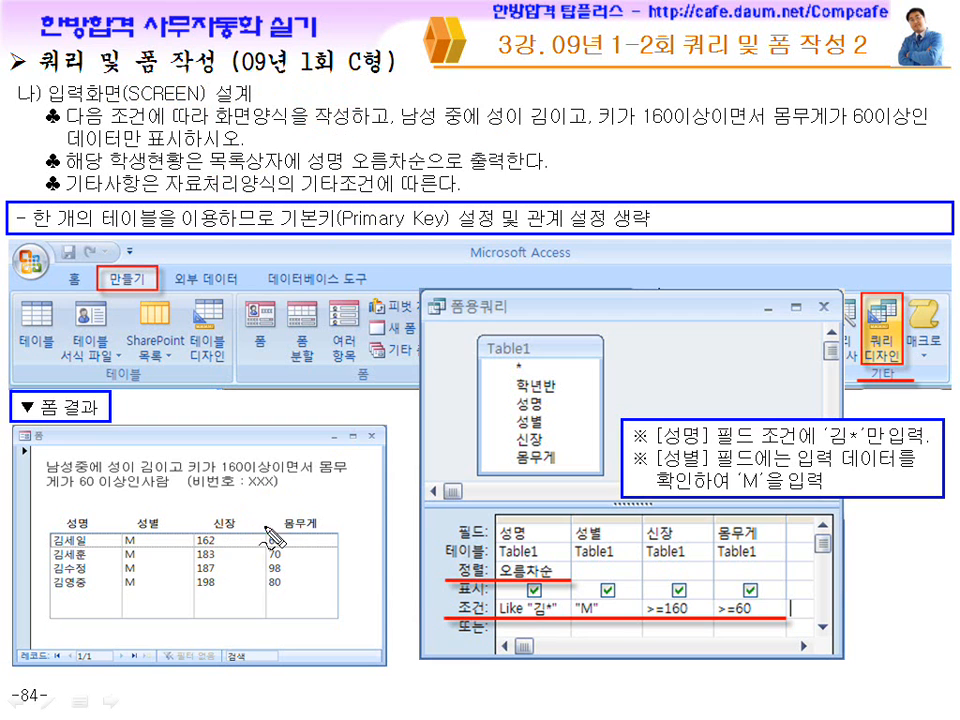
pyautogui.moveTo(320, 517); pyautogui.dragTo(326, 614)
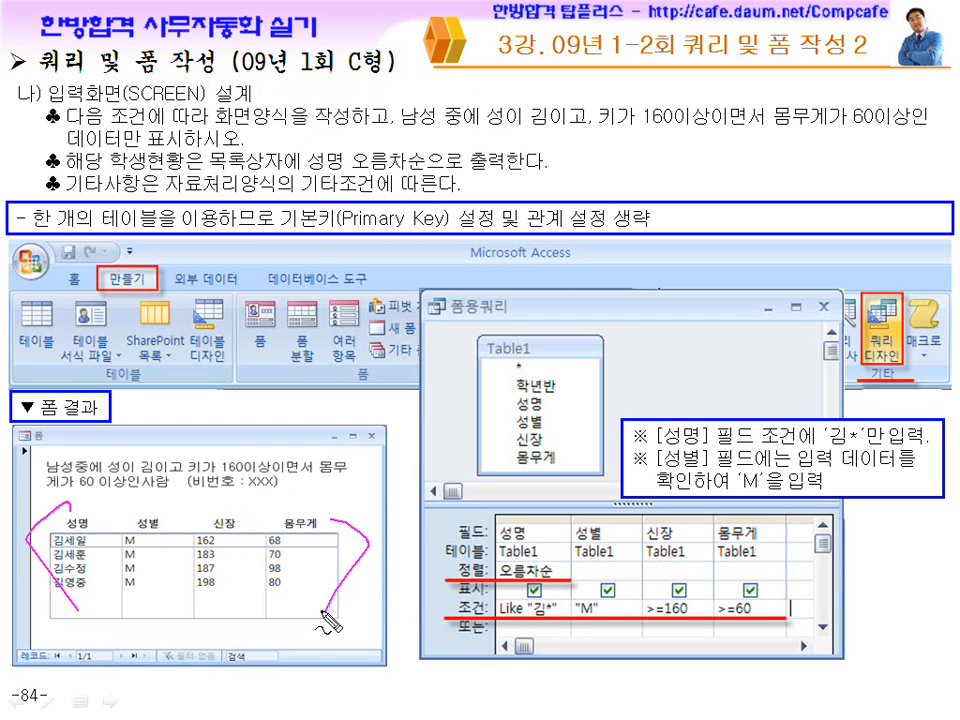
pyautogui.moveTo(316, 534); pyautogui.dragTo(318, 537)
pyautogui.moveTo(178, 506); pyautogui.dragTo(133, 531)
pyautogui.moveTo(96, 492); pyautogui.dragTo(108, 545)
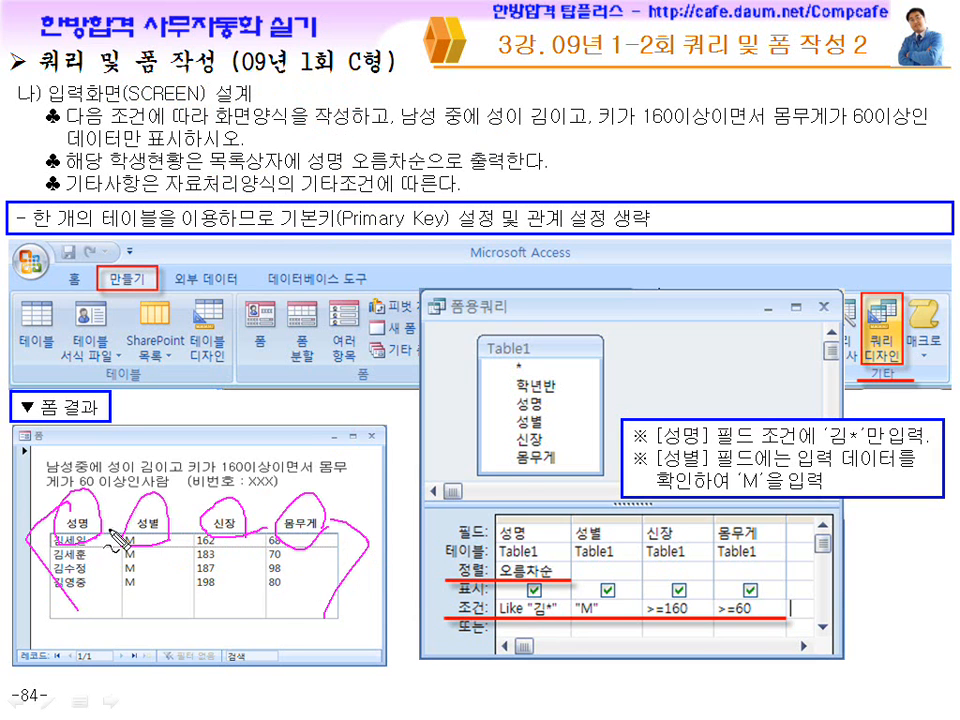
pyautogui.moveTo(461, 441); pyautogui.dragTo(578, 456)
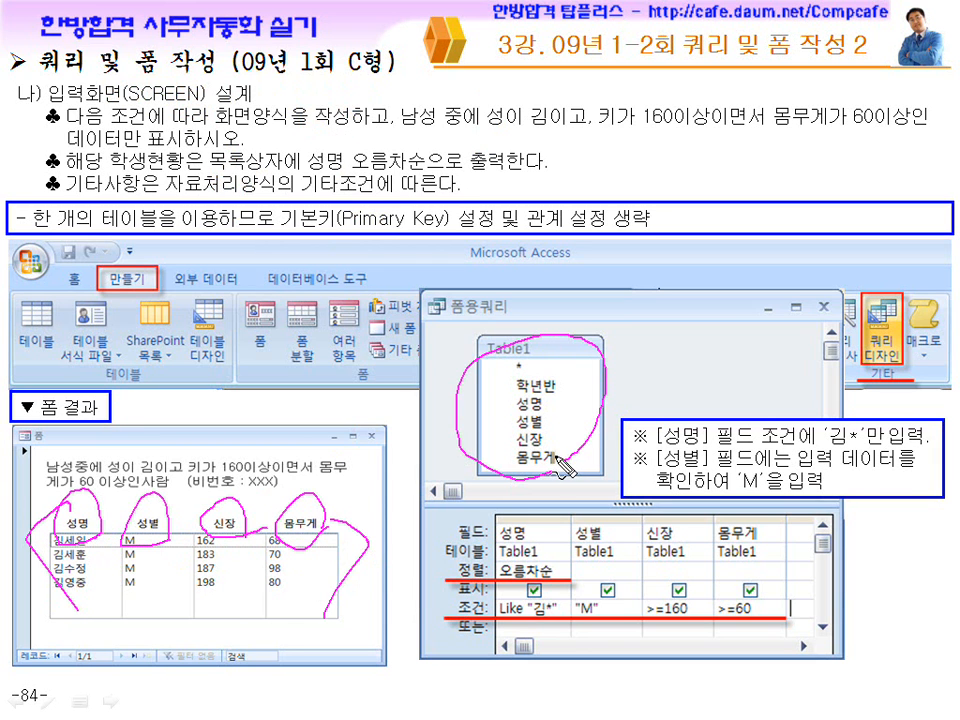
pyautogui.press('Escape')
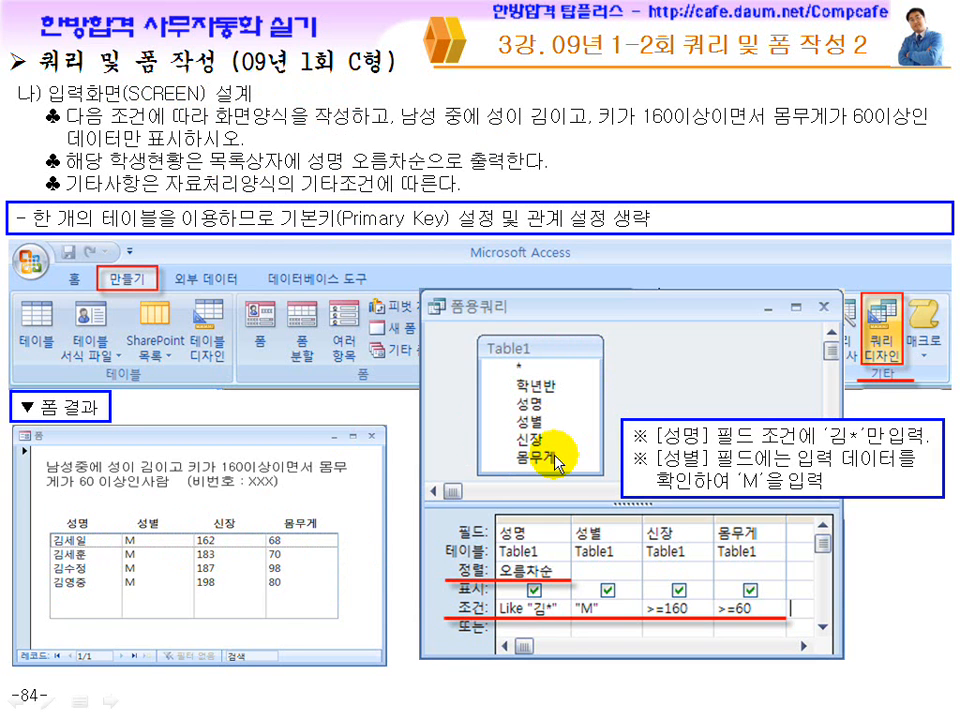
# Switch from the slide show to the 강의용기출문제모음.hwp document and the 09년 1회 C형 Access database.
pyautogui.press('super')
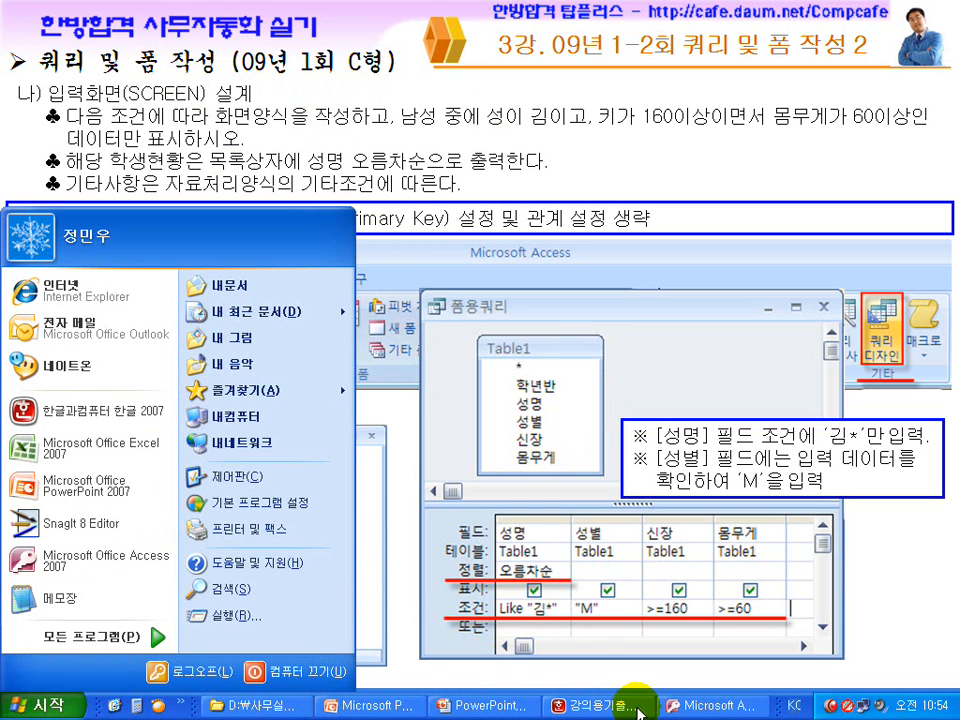
pyautogui.click(708, 705)
pyautogui.click(611, 703)
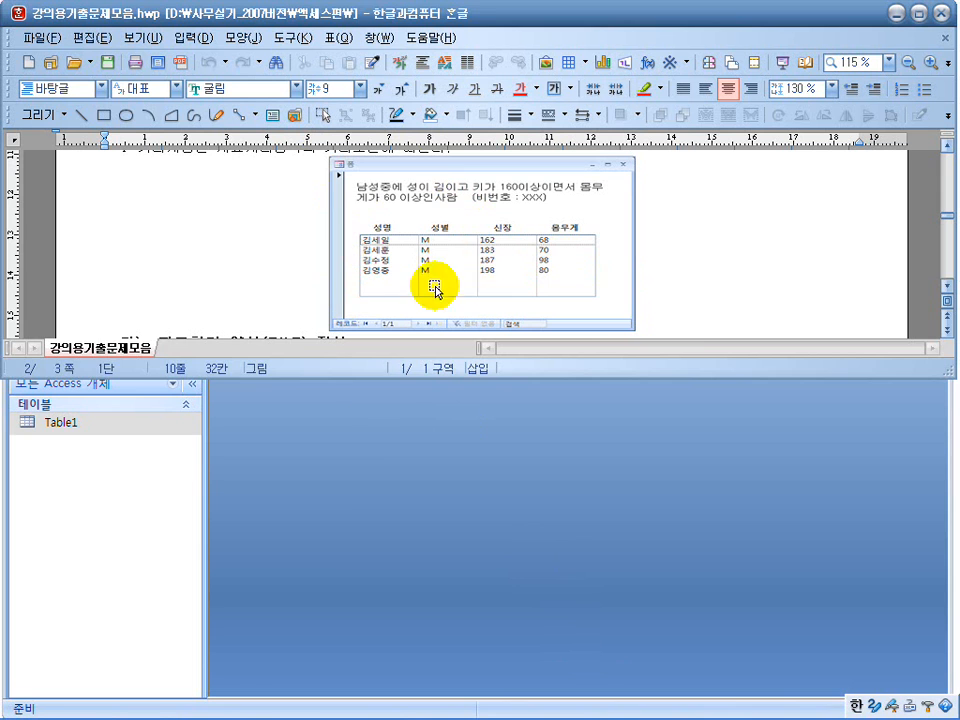
pyautogui.click(358, 469)
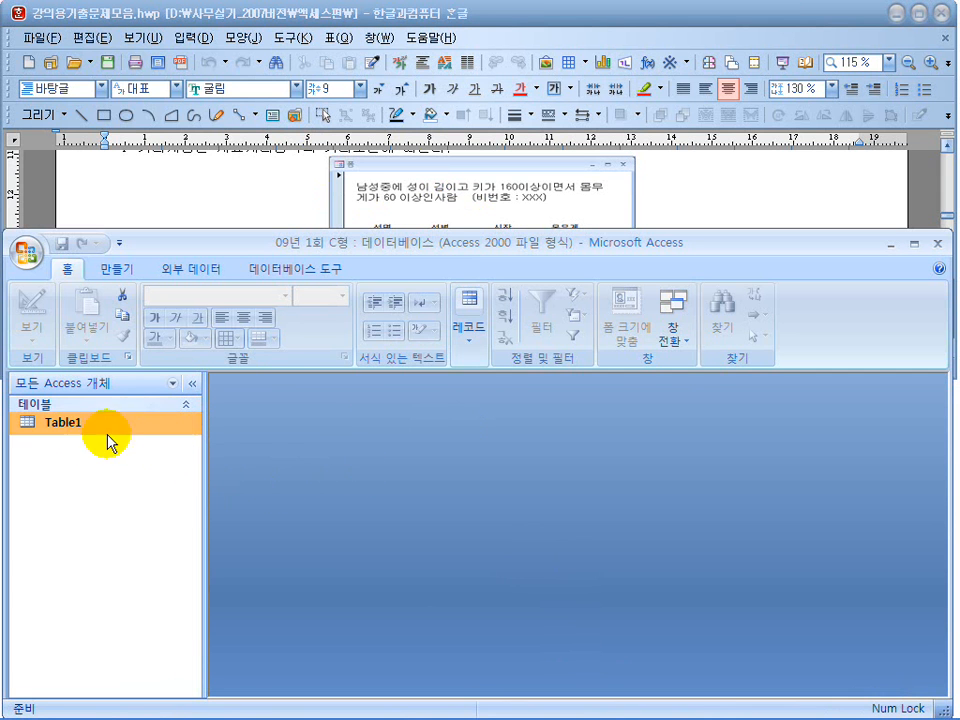
# Create a new query in Design view with Table1 as its source table.
pyautogui.click(120, 270)
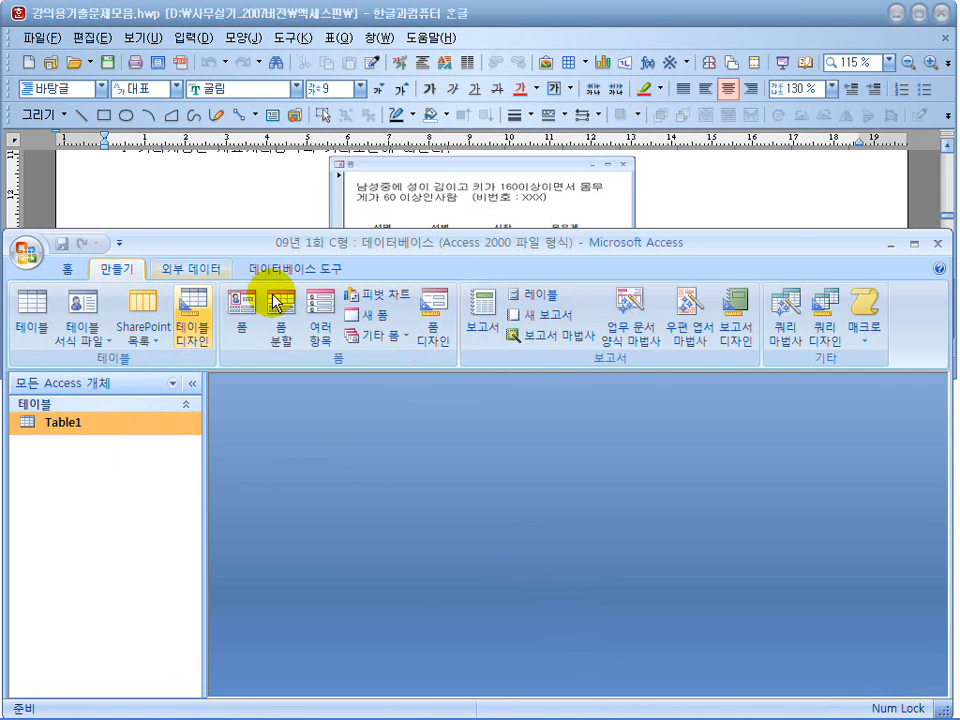
pyautogui.click(825, 325)
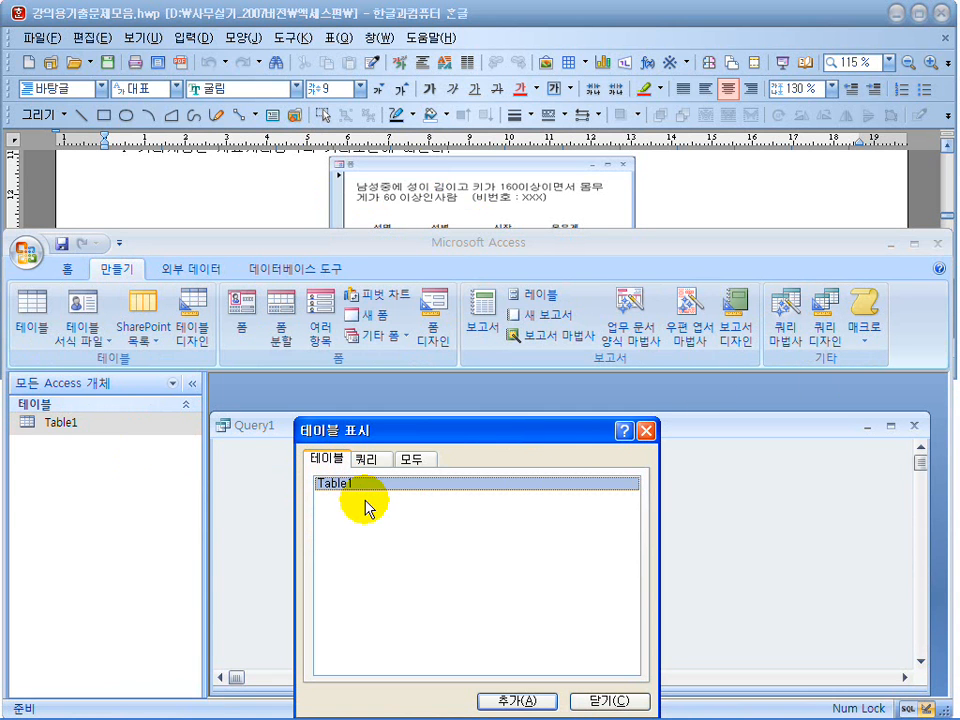
pyautogui.click(518, 700)
pyautogui.click(606, 699)
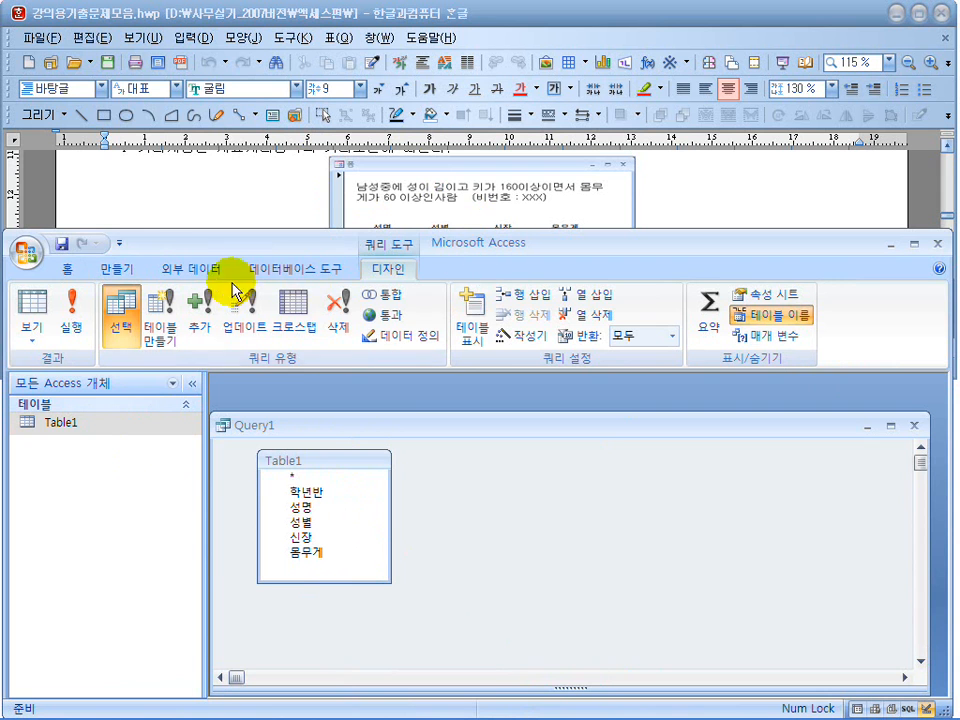
# Minimize the ribbon and enlarge the query's design grid so its field, sort and criteria rows are accessible.
pyautogui.click(119, 244)
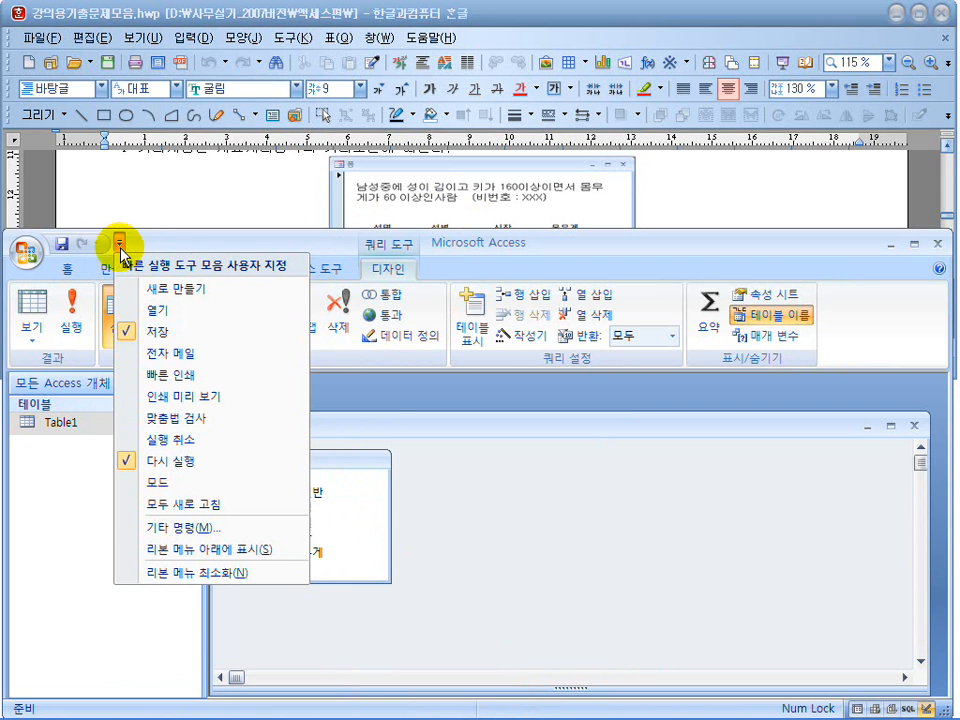
pyautogui.click(198, 574)
pyautogui.moveTo(510, 242); pyautogui.dragTo(507, 293)
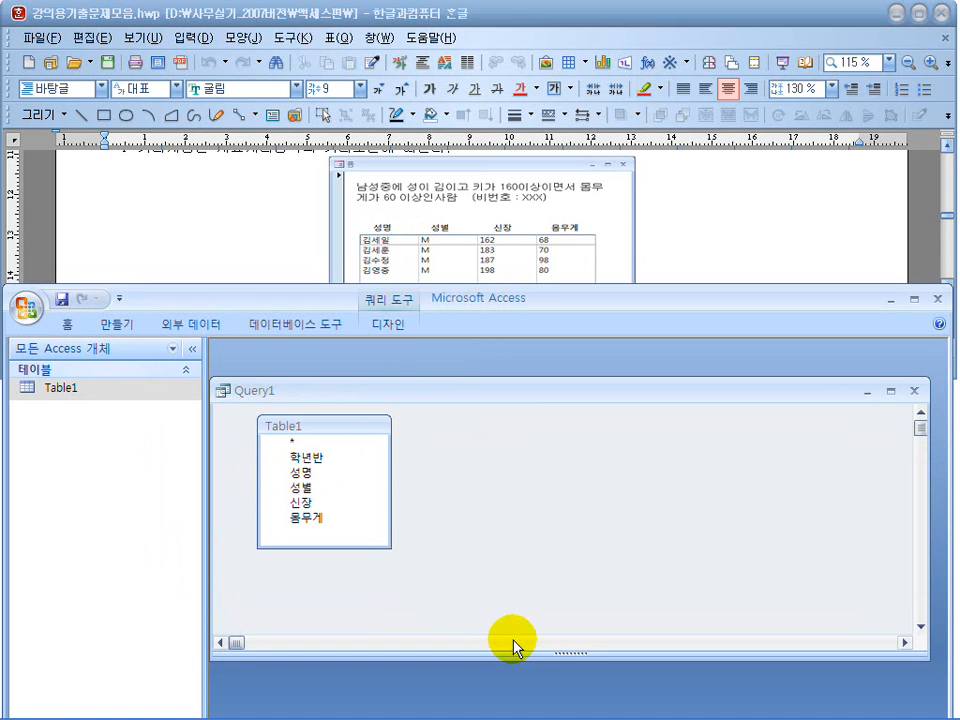
pyautogui.moveTo(571, 653); pyautogui.dragTo(576, 561)
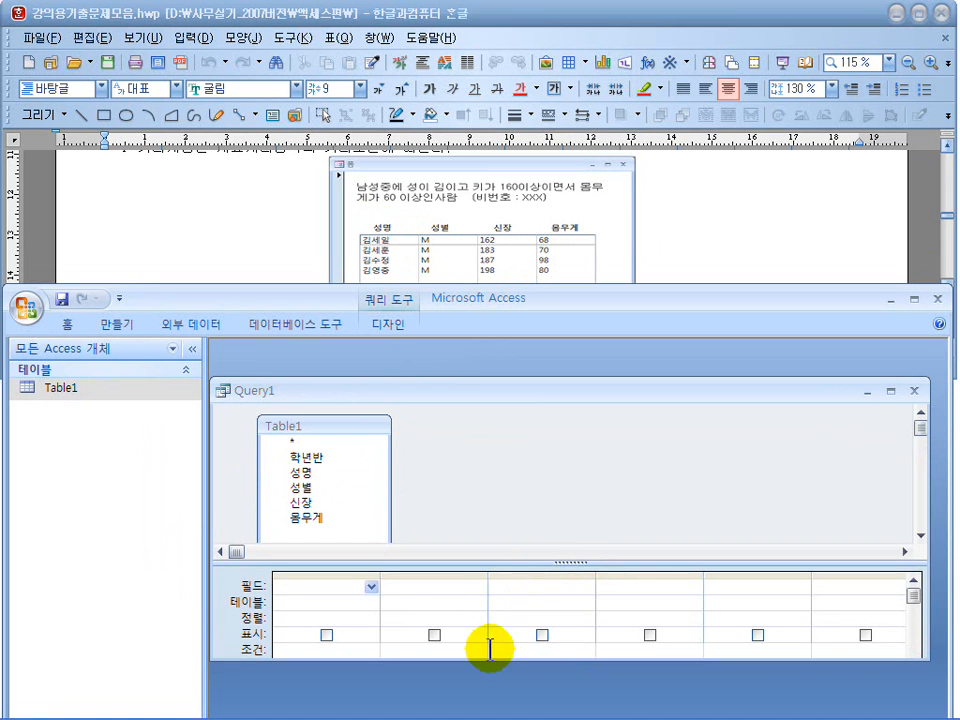
# Add the 성명, 성별, 신장 and 몸무게 fields from Table1 to the query's design grid.
pyautogui.doubleClick(299, 473)
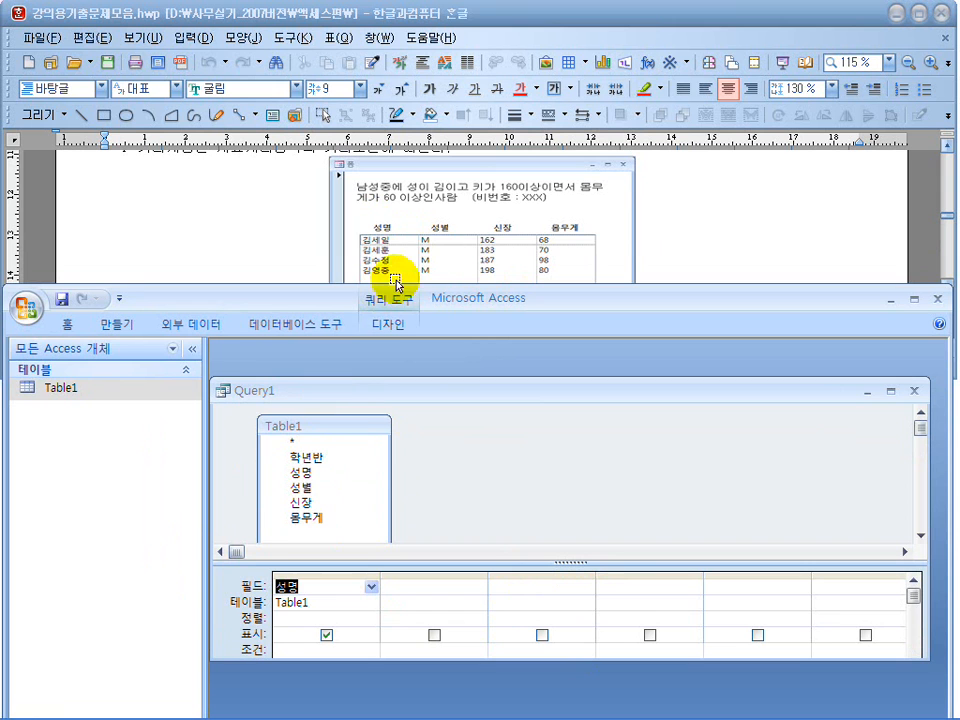
pyautogui.doubleClick(304, 488)
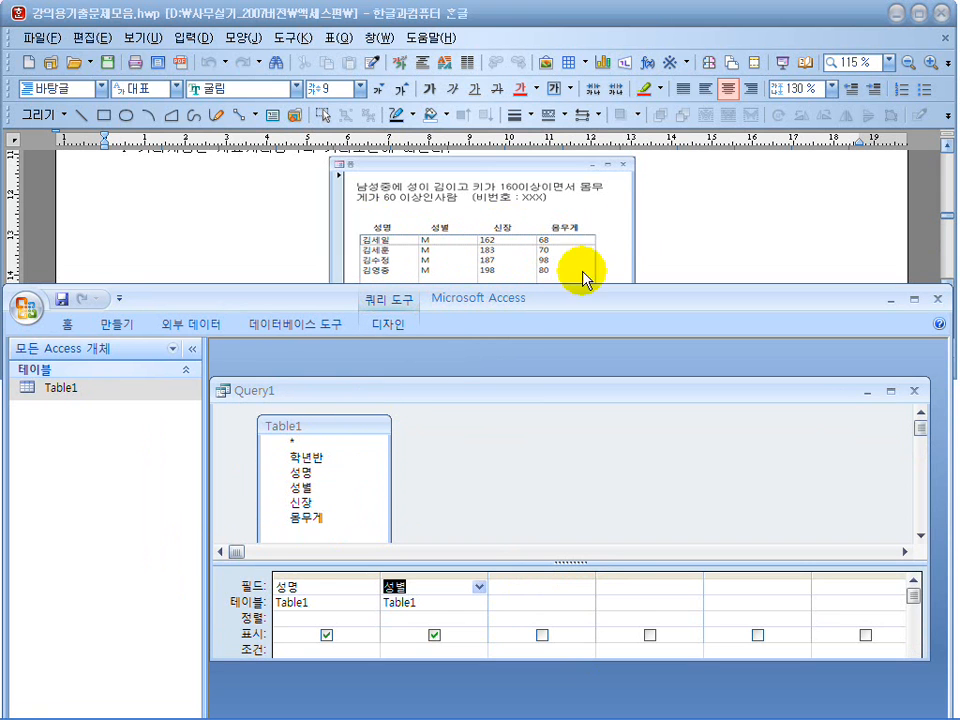
pyautogui.doubleClick(303, 503)
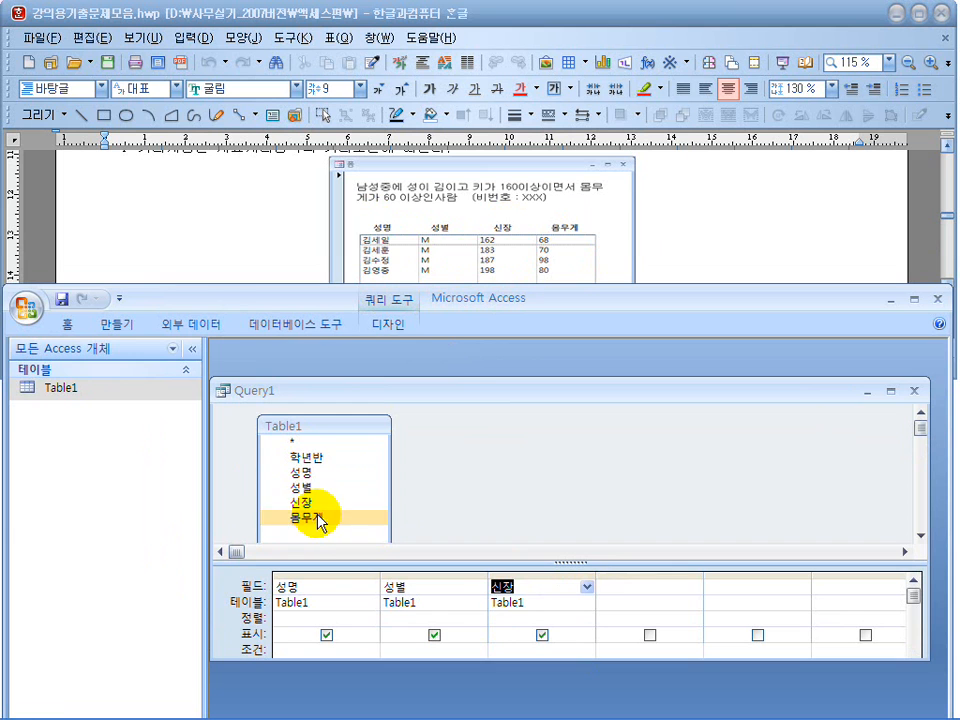
pyautogui.doubleClick(312, 519)
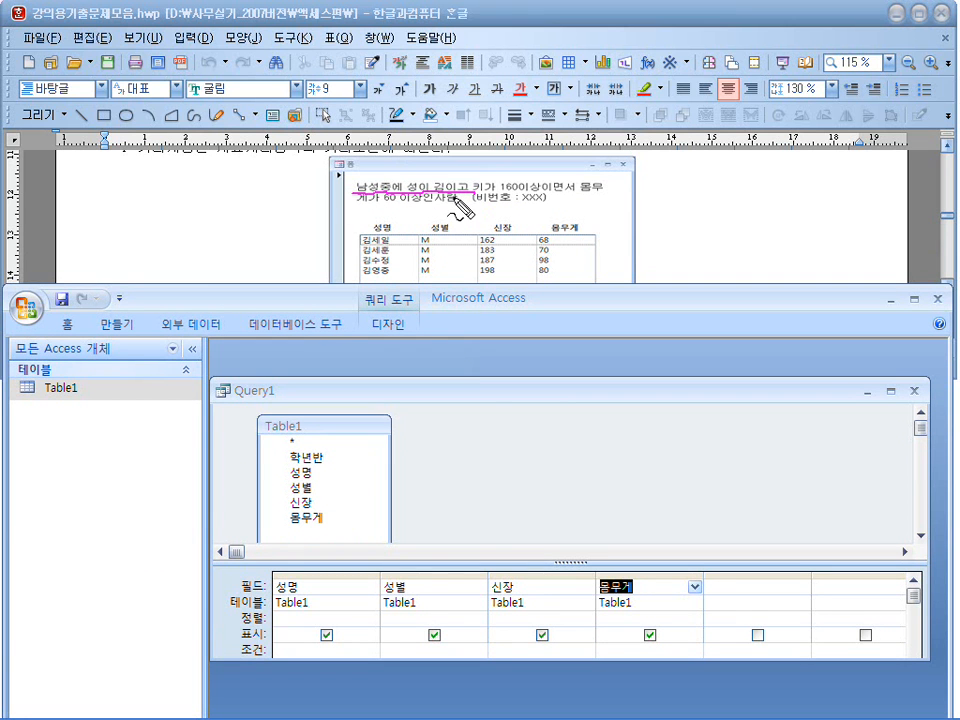
pyautogui.press('Escape')
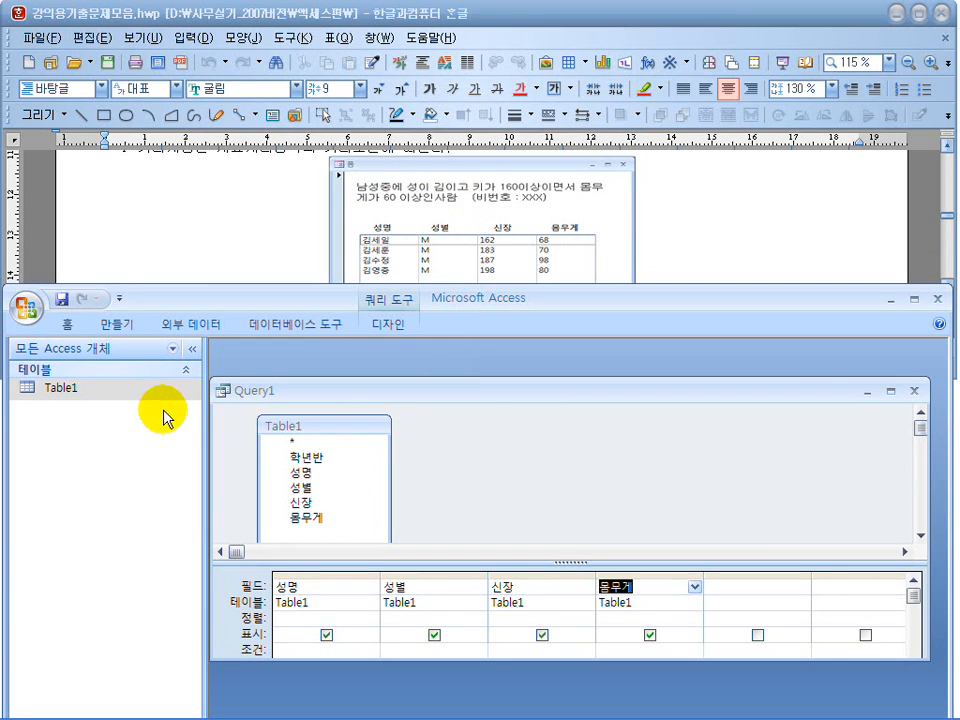
# Restore the full ribbon and run the query to check how the 성별 values are stored, returning to Design view.
pyautogui.click(119, 298)
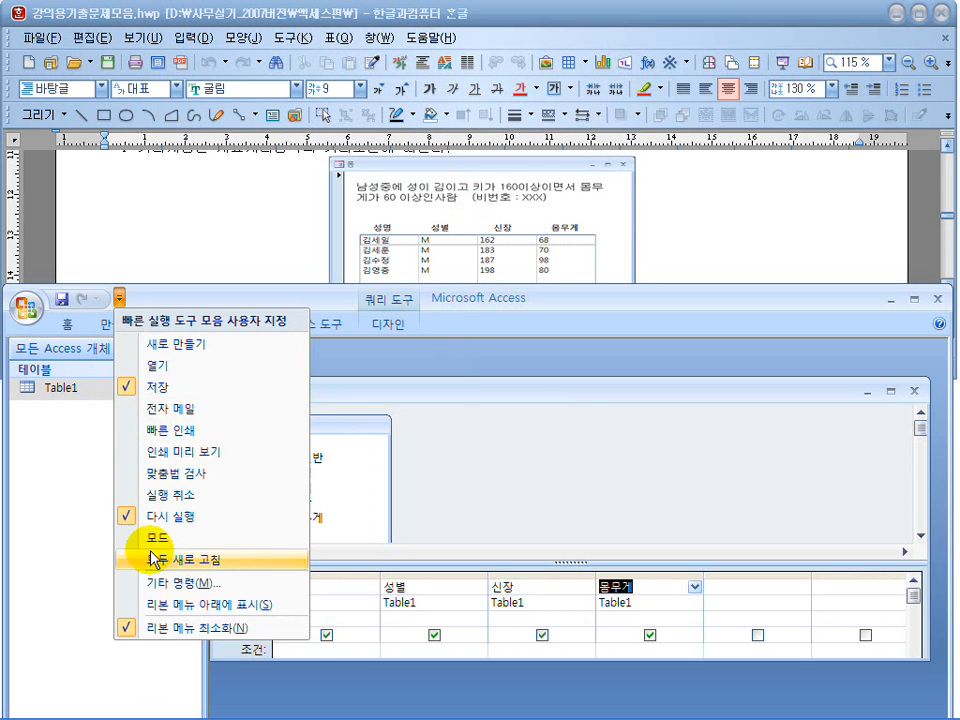
pyautogui.click(135, 626)
pyautogui.click(70, 368)
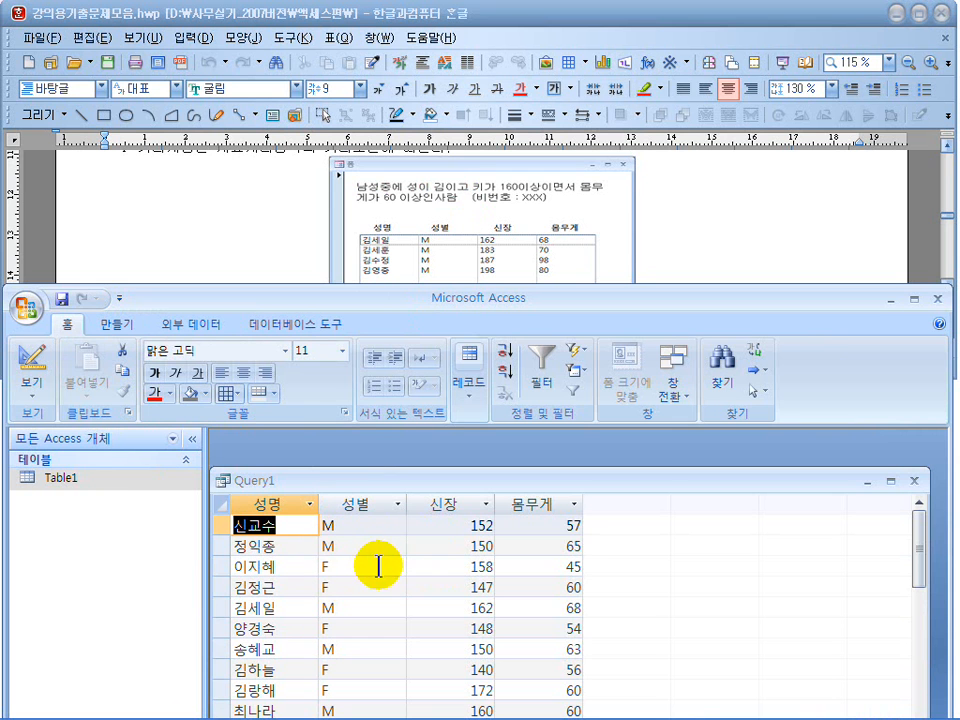
pyautogui.click(33, 370)
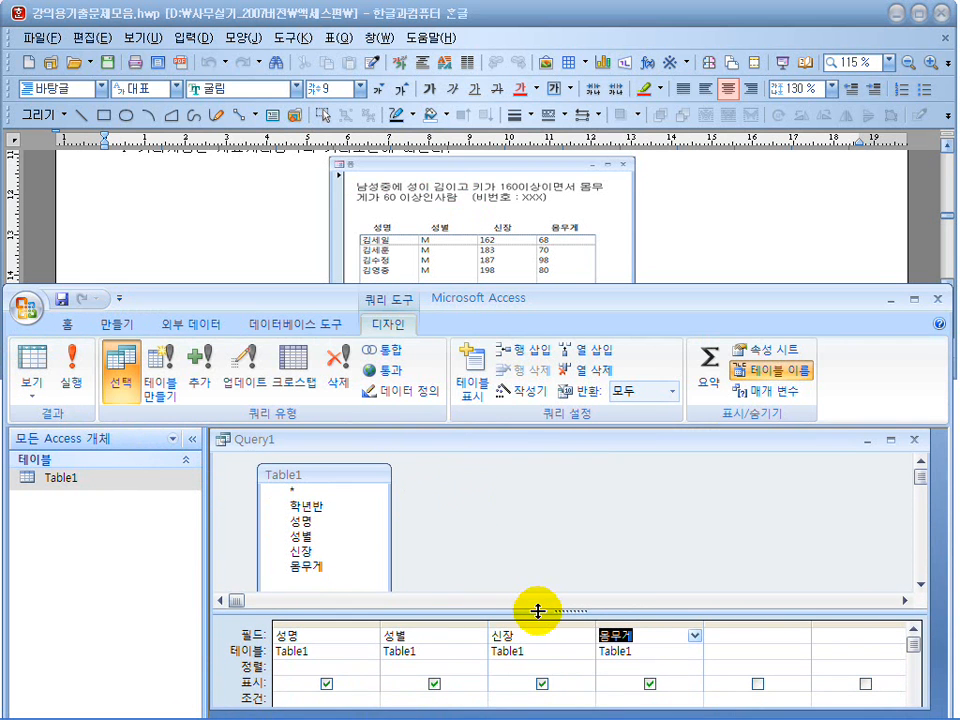
# Set the criterion of the 성별 field to "M" in the query grid.
pyautogui.moveTo(480, 301); pyautogui.dragTo(480, 270)
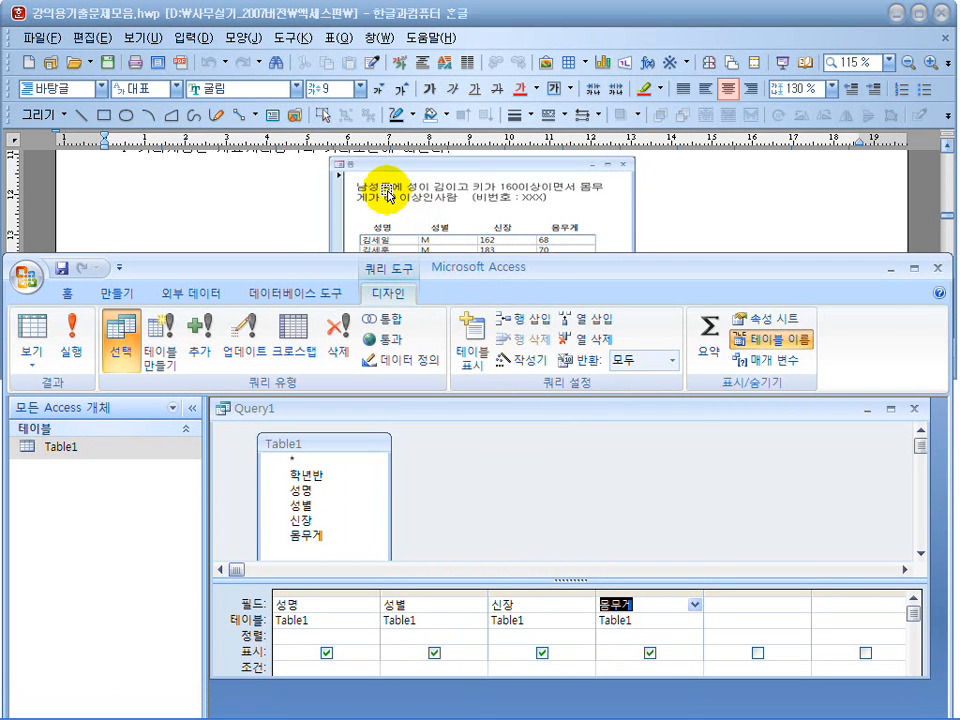
pyautogui.moveTo(392, 679); pyautogui.dragTo(391, 699)
pyautogui.click(407, 668)
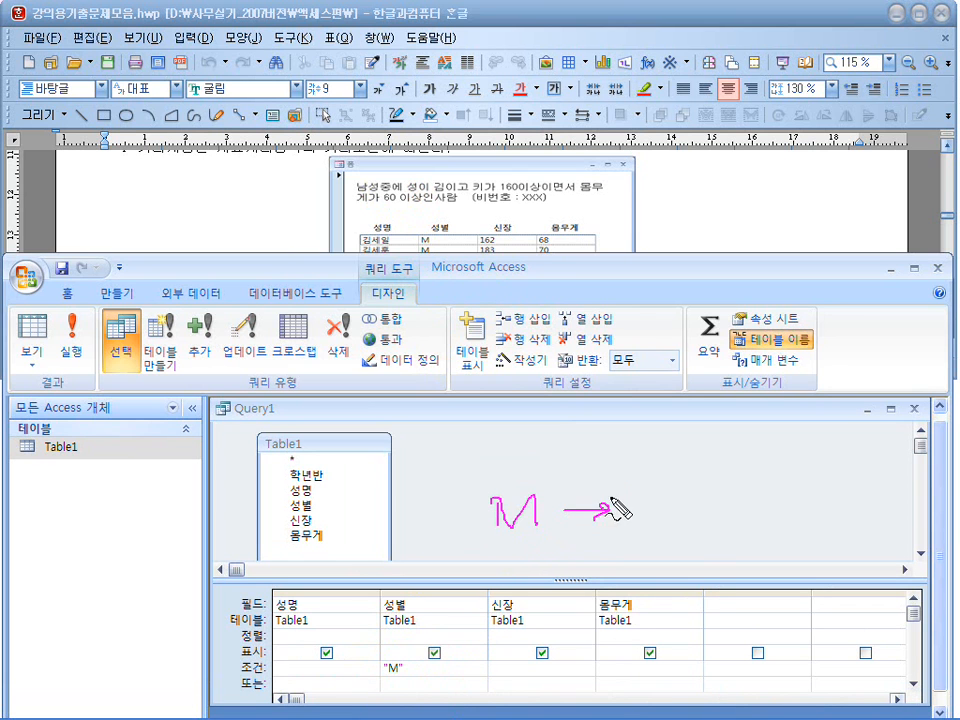
pyautogui.moveTo(381, 699); pyautogui.dragTo(413, 694)
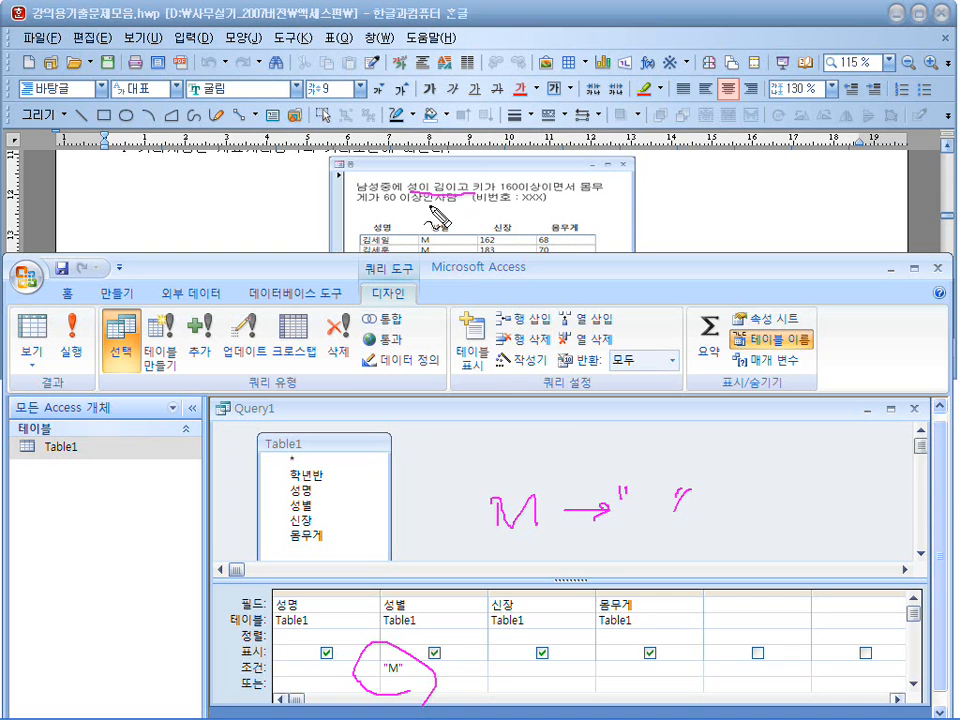
pyautogui.press('Escape')
# Set the criterion of the 성명 field to Like "김*" in the query grid.
pyautogui.click(311, 668)
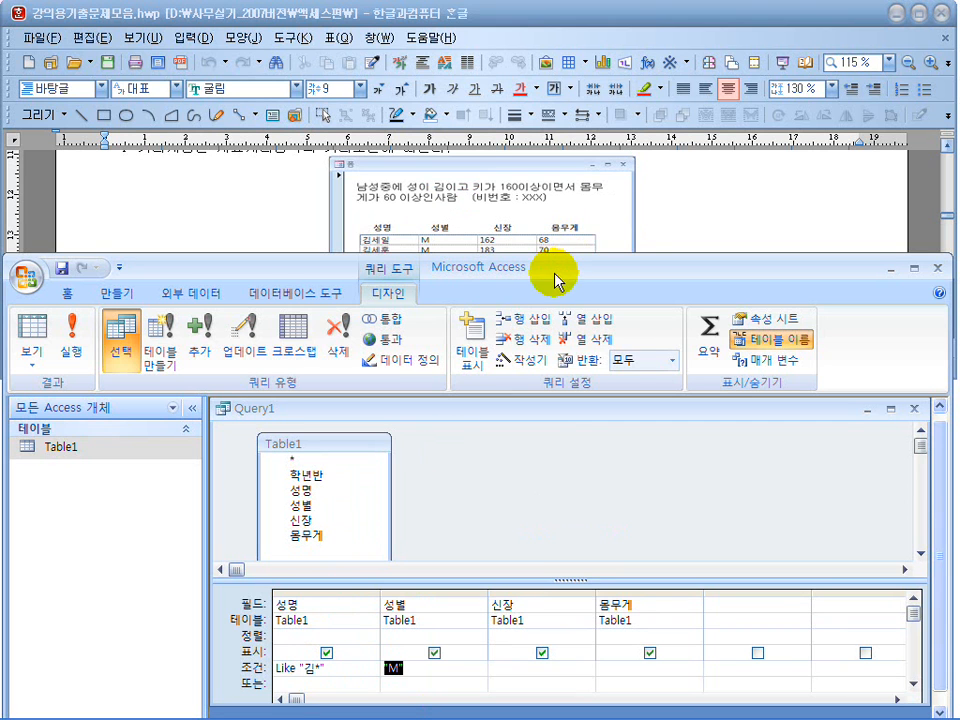
pyautogui.moveTo(553, 274); pyautogui.dragTo(553, 120)
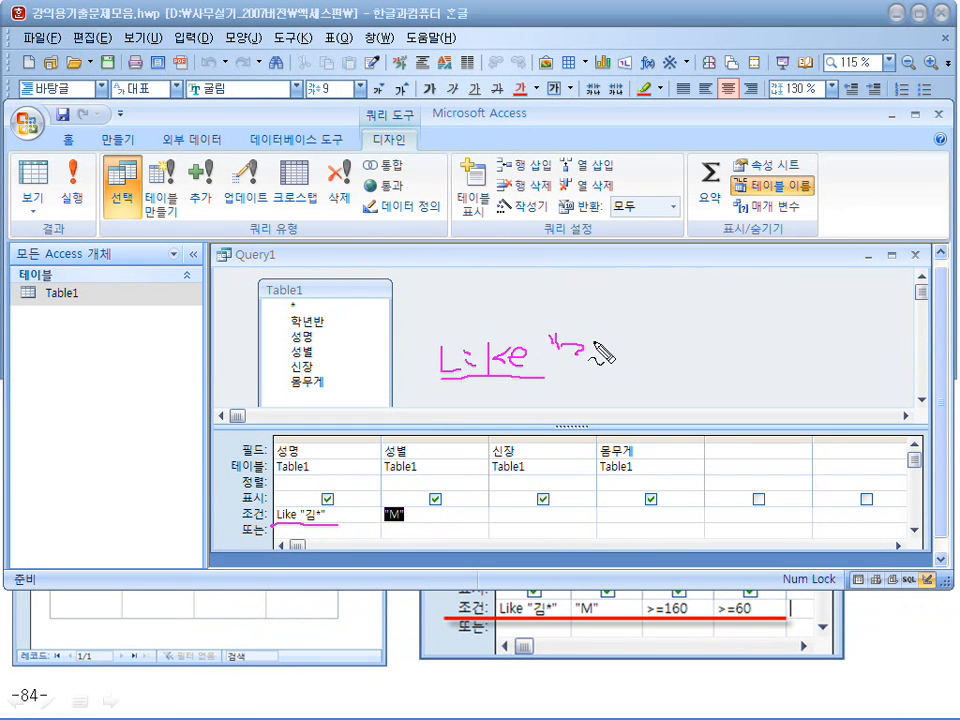
pyautogui.moveTo(724, 274); pyautogui.dragTo(592, 403)
pyautogui.moveTo(536, 338); pyautogui.dragTo(540, 378)
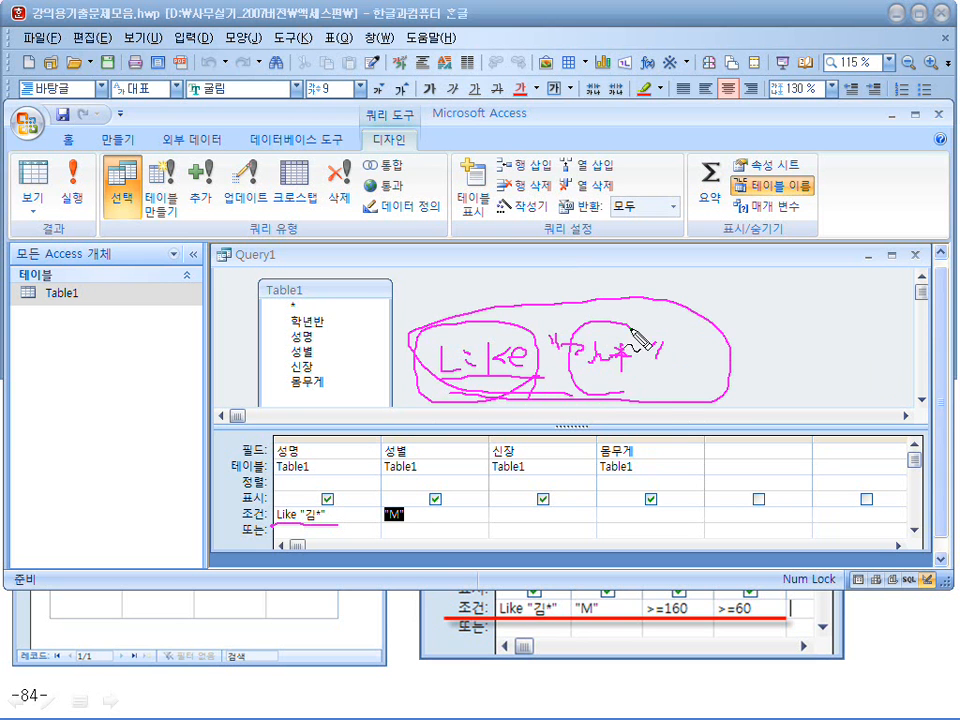
pyautogui.moveTo(340, 527); pyautogui.dragTo(334, 545)
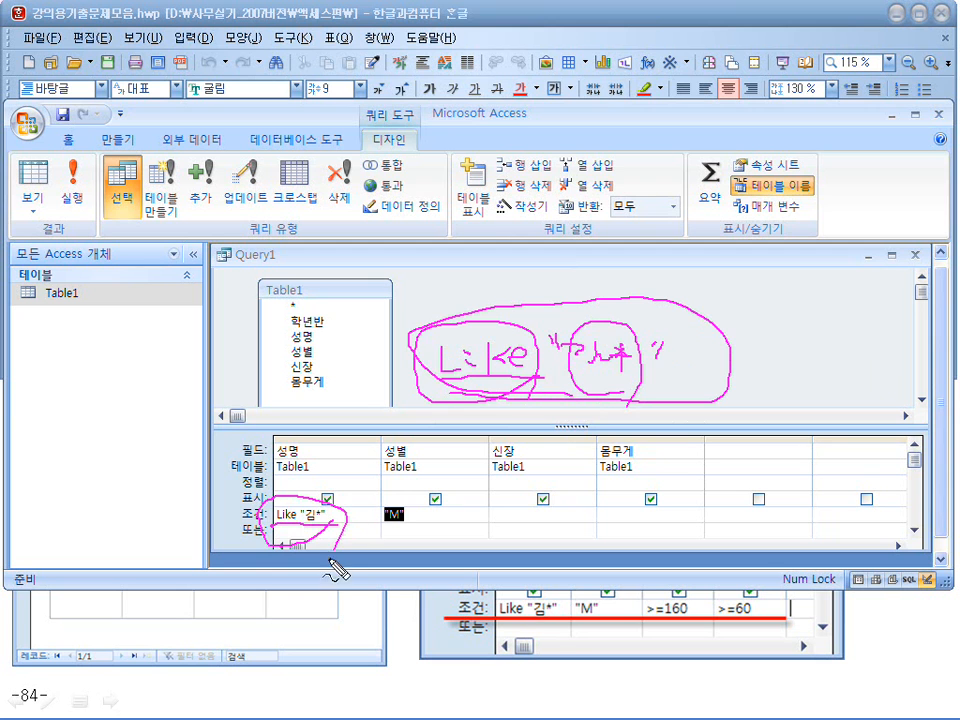
pyautogui.press('Escape')
pyautogui.click(333, 515)
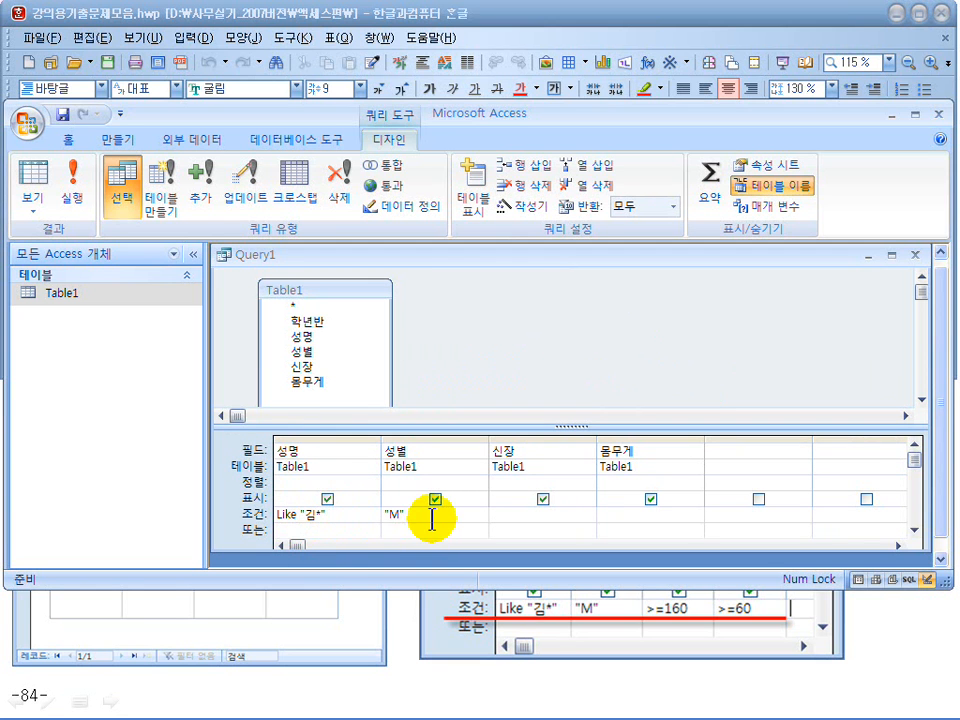
pyautogui.moveTo(424, 517); pyautogui.dragTo(376, 520)
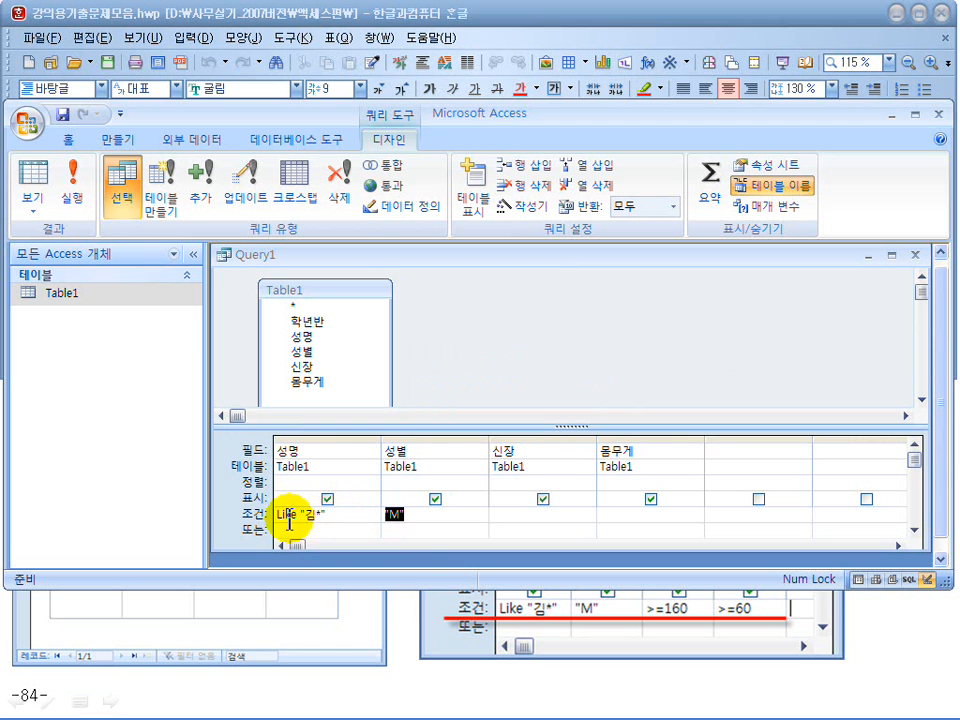
# Set the criteria of the 신장 field to >=160 and the 몸무게 field to >=60.
pyautogui.moveTo(447, 113); pyautogui.dragTo(460, 310)
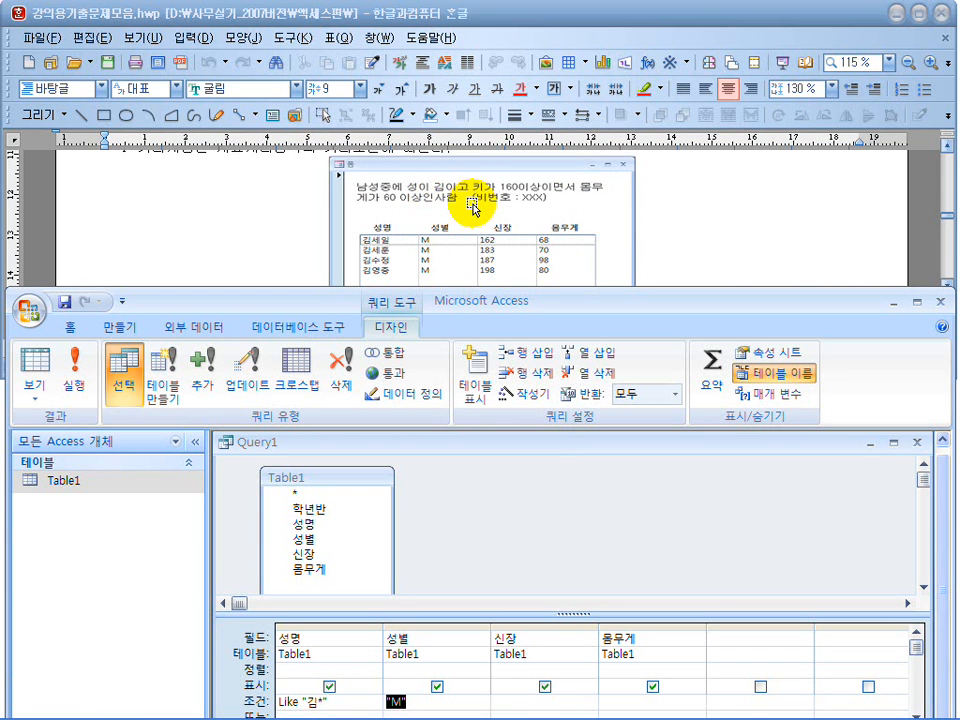
pyautogui.moveTo(476, 306); pyautogui.dragTo(458, 180)
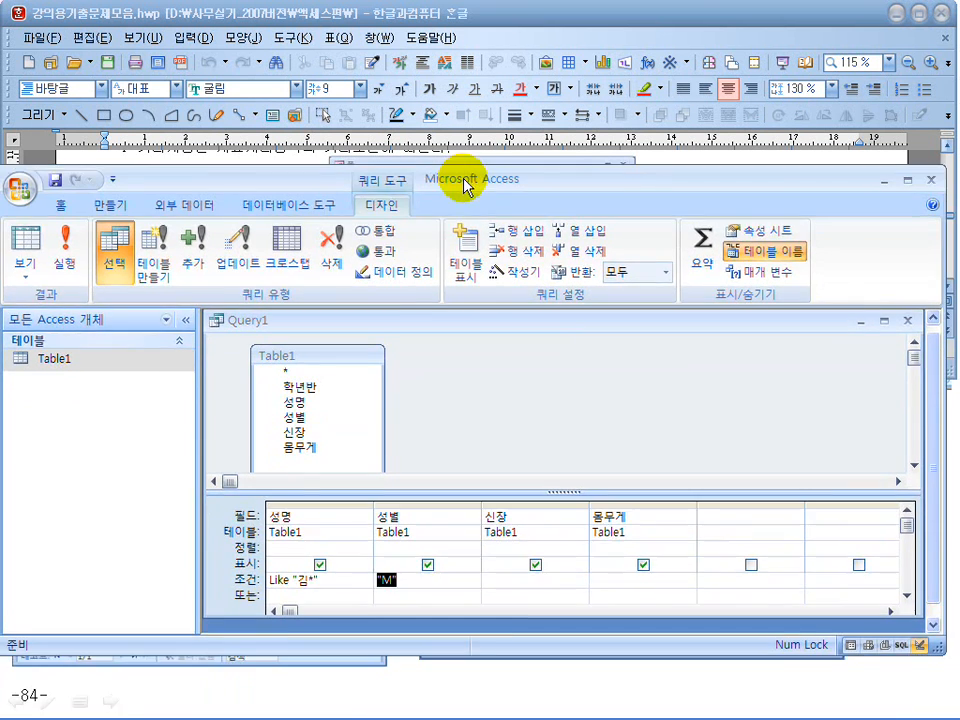
pyautogui.click(507, 599)
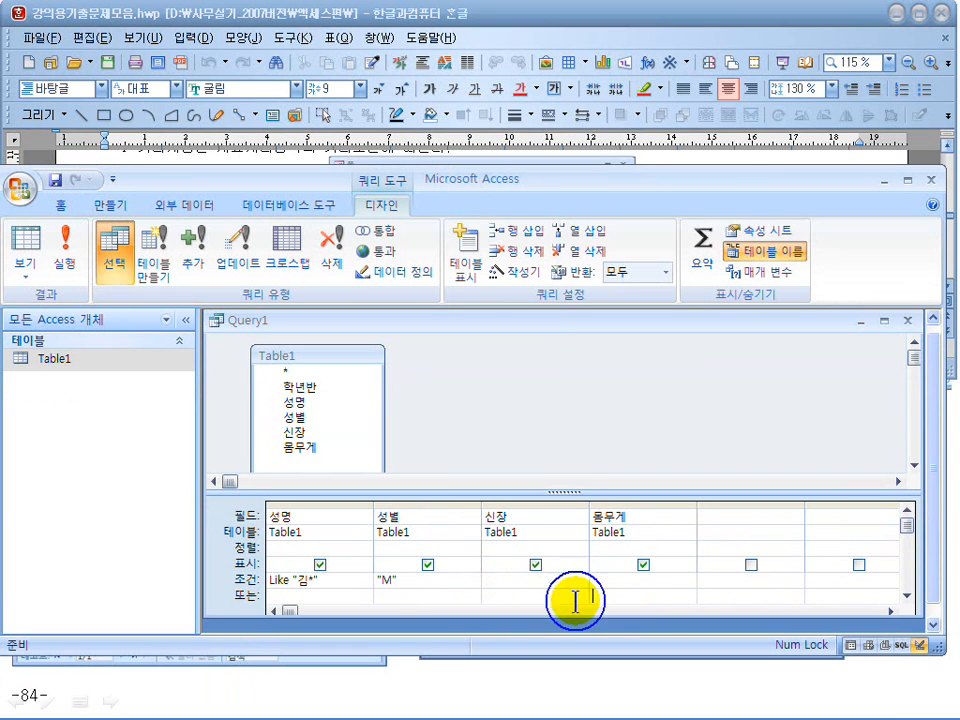
pyautogui.moveTo(491, 181); pyautogui.dragTo(497, 240)
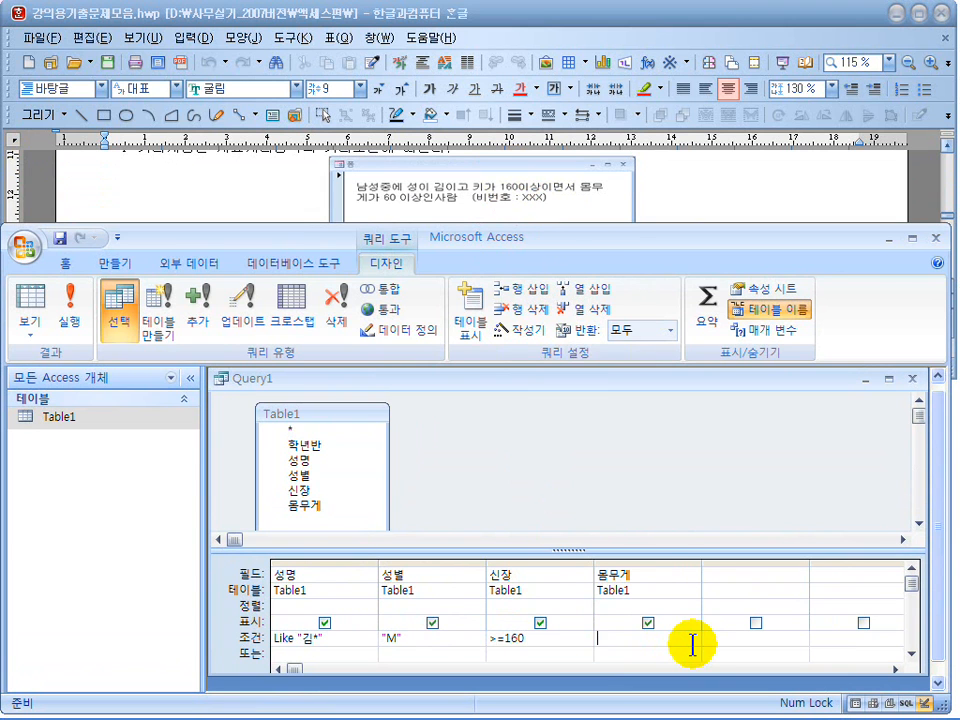
pyautogui.click(691, 641)
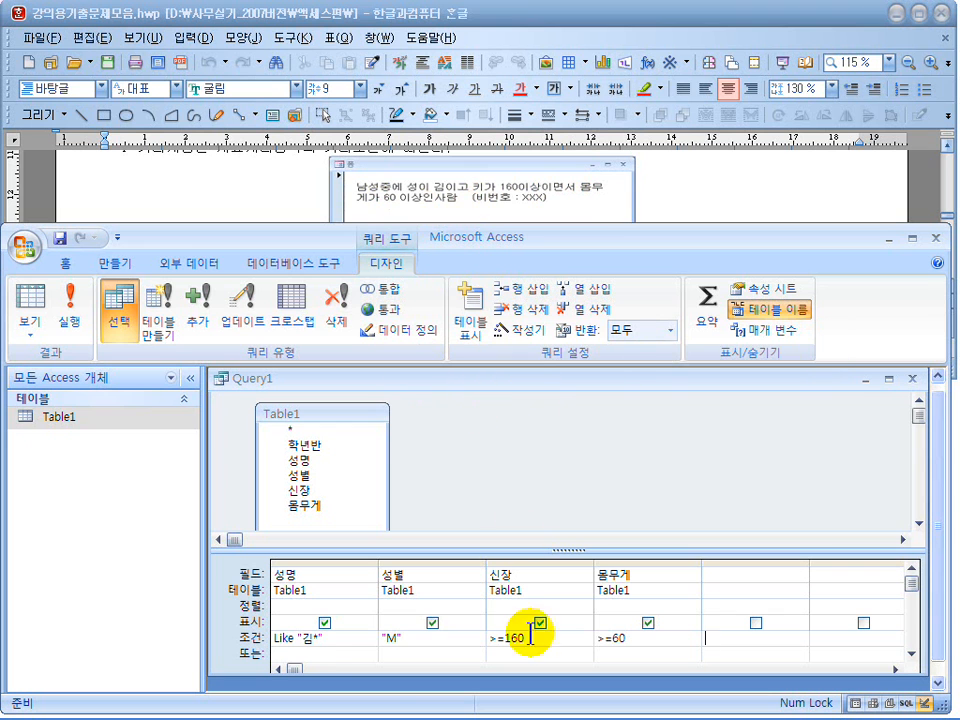
# Run the query to check the filtered records, and back in Design view enlarge the Table1 field list to fit all its fields.
pyautogui.click(17, 330)
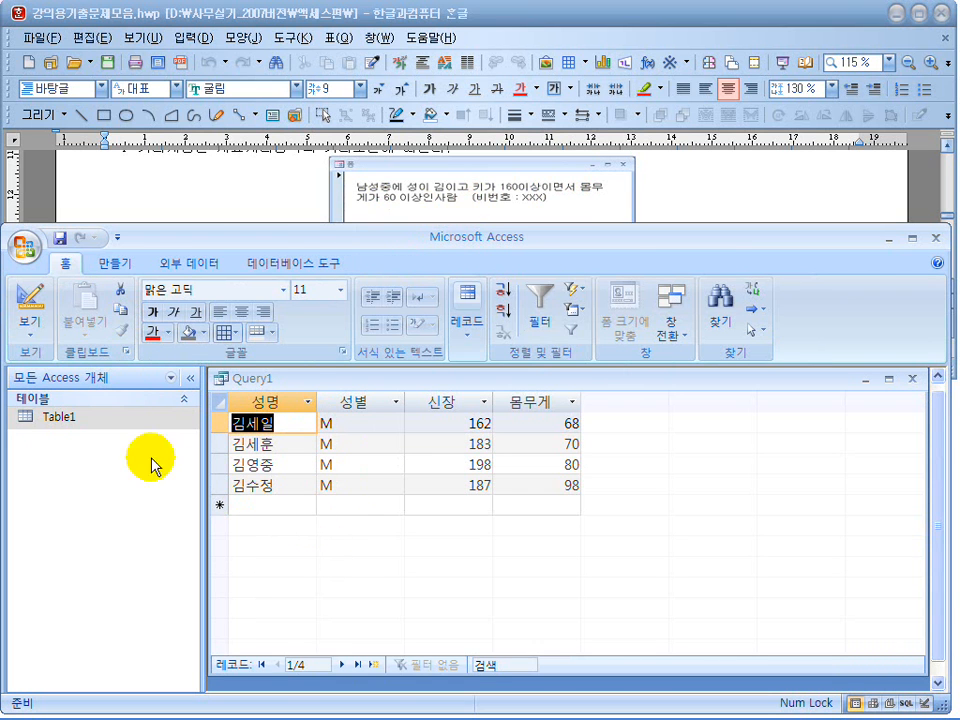
pyautogui.click(24, 303)
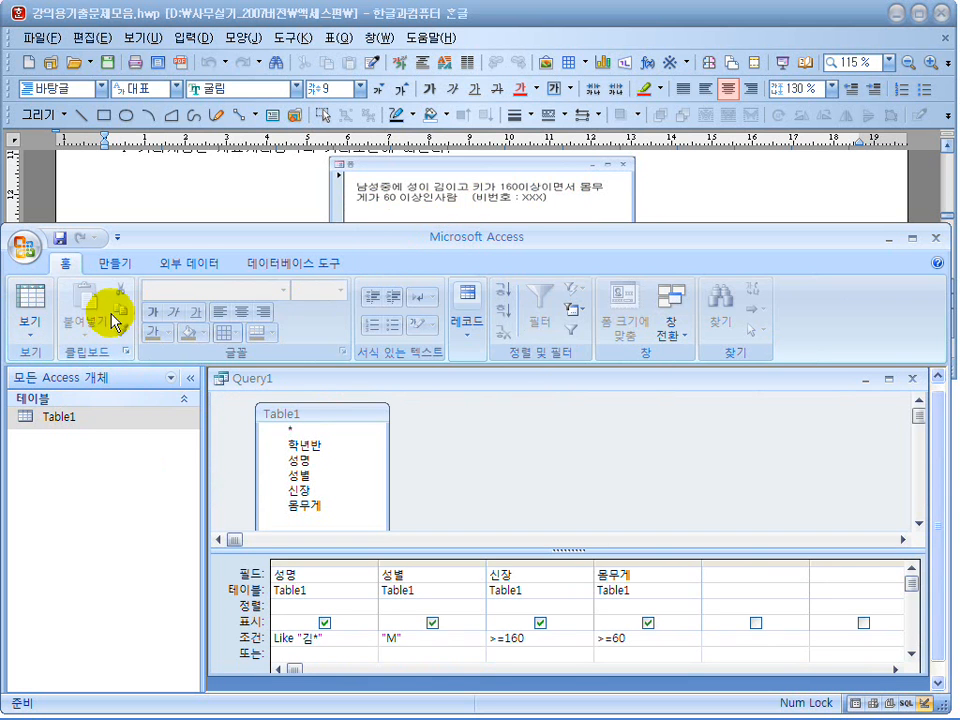
pyautogui.moveTo(322, 405)
pyautogui.mouseDown()
pyautogui.moveTo(317, 444)
pyautogui.moveTo(334, 401)
pyautogui.mouseUp()
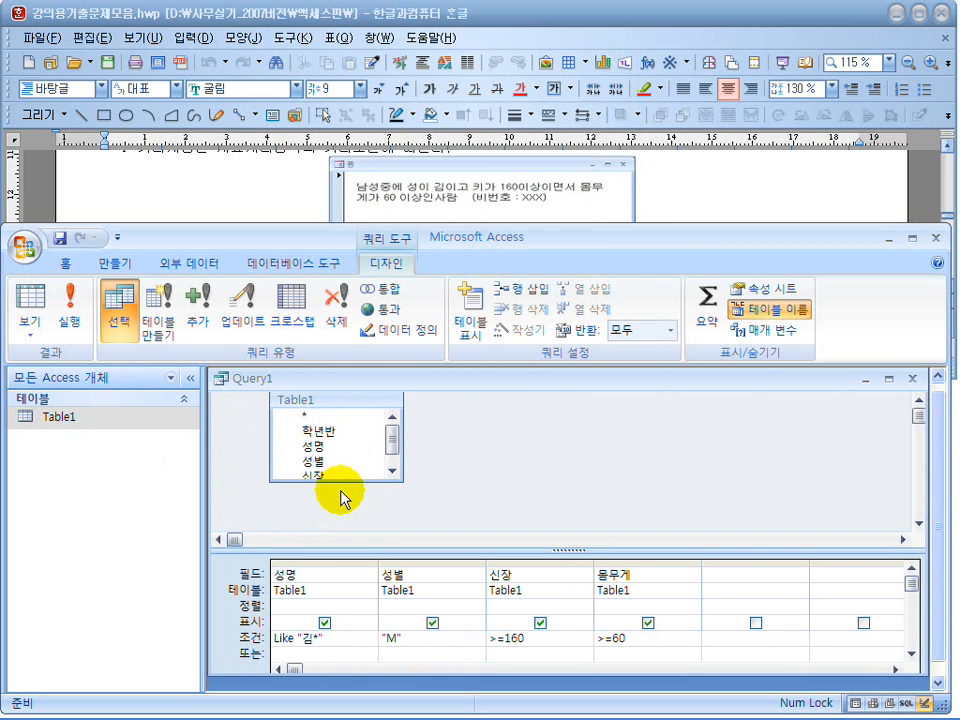
pyautogui.moveTo(345, 481); pyautogui.dragTo(347, 508)
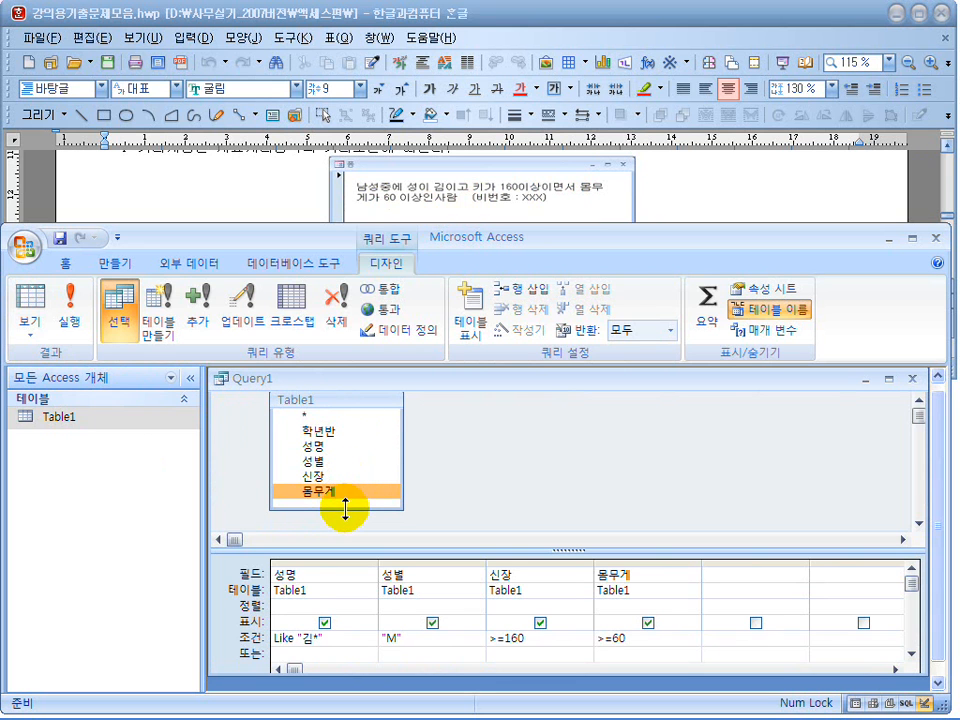
pyautogui.click(345, 492)
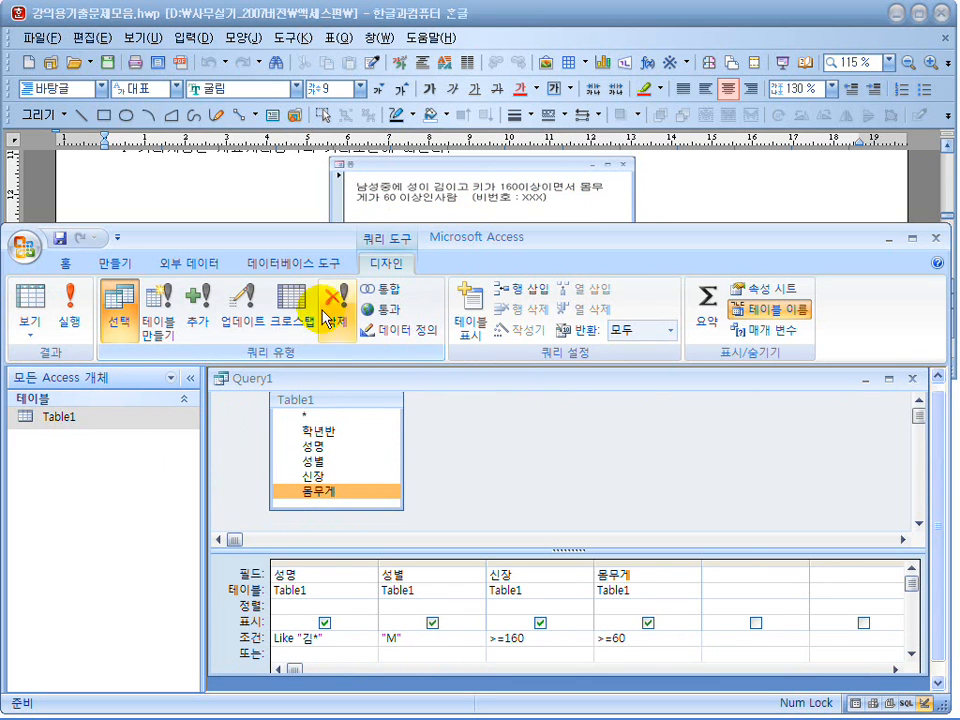
# Switch to the exam document in Hangul and review the screen-design conditions for the filter and the list's sort order.
pyautogui.click(280, 208)
pyautogui.scroll(1, 280, 210)
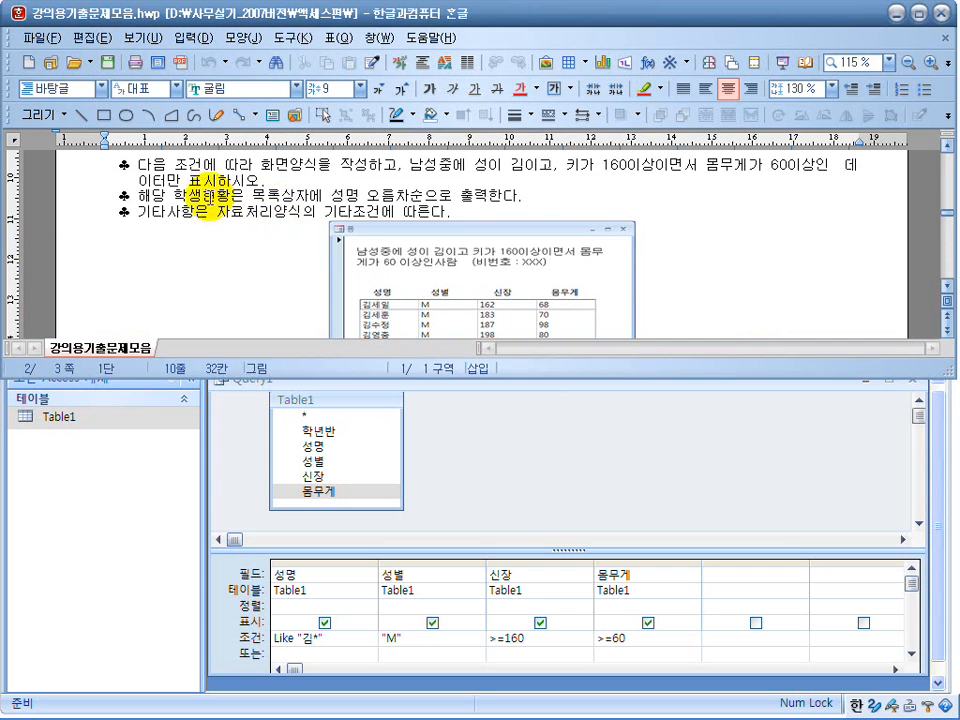
pyautogui.moveTo(214, 163); pyautogui.dragTo(482, 160)
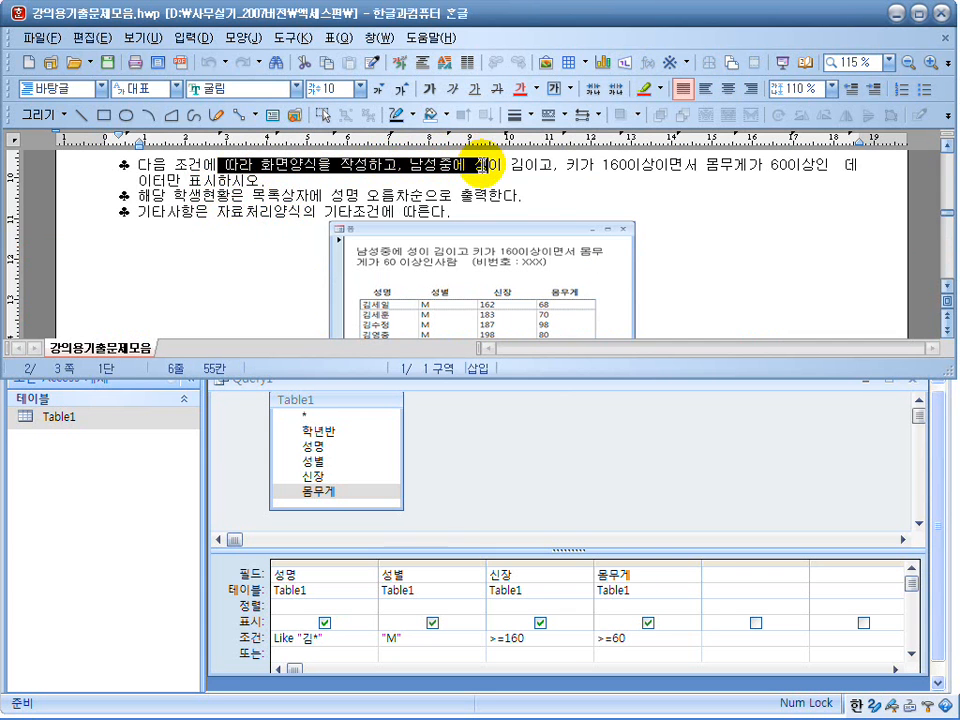
pyautogui.click(536, 165)
pyautogui.scroll(2, 575, 178)
pyautogui.scroll(-1, 547, 245)
pyautogui.moveTo(603, 201); pyautogui.dragTo(690, 203)
pyautogui.click(786, 200)
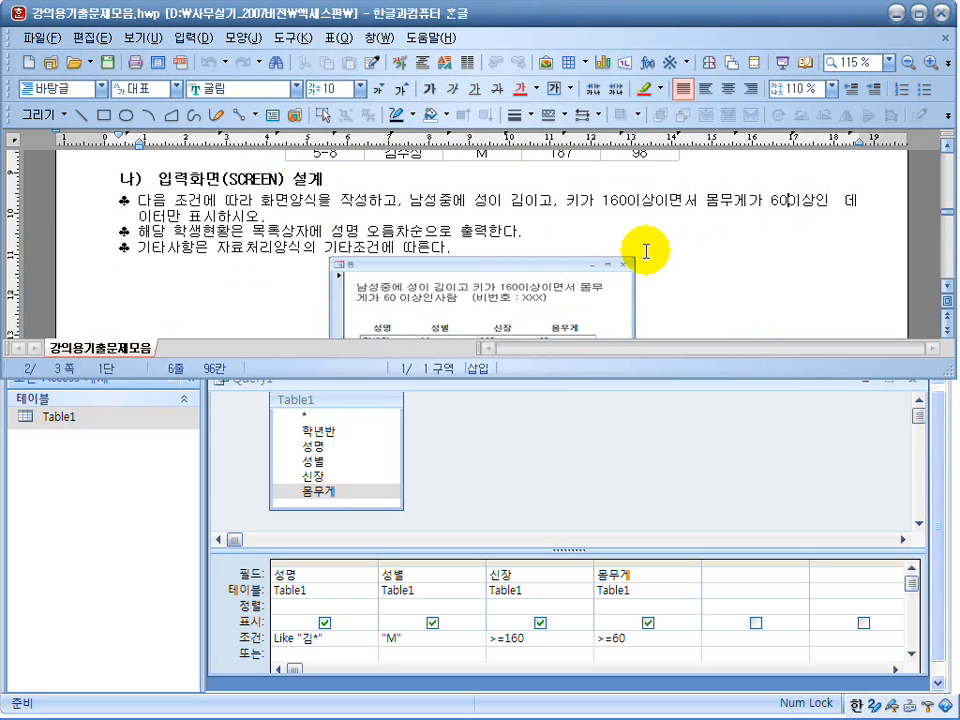
pyautogui.moveTo(200, 231); pyautogui.dragTo(465, 231)
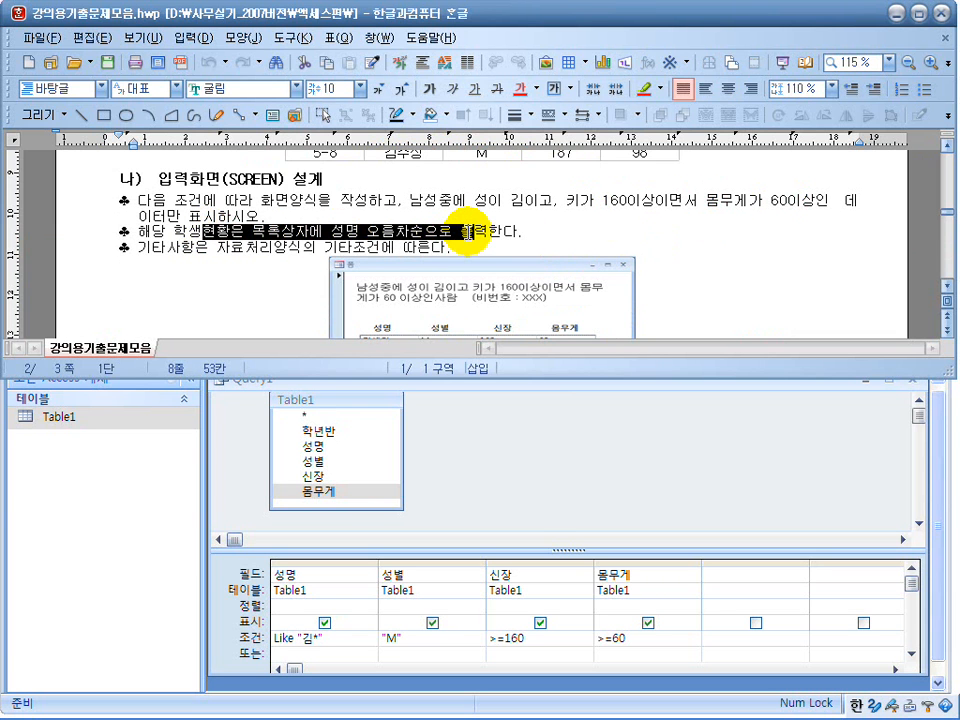
pyautogui.moveTo(536, 229); pyautogui.dragTo(355, 229)
# Return to the Access query and set the sort order of the 성명 field to 오름차순.
pyautogui.click(515, 480)
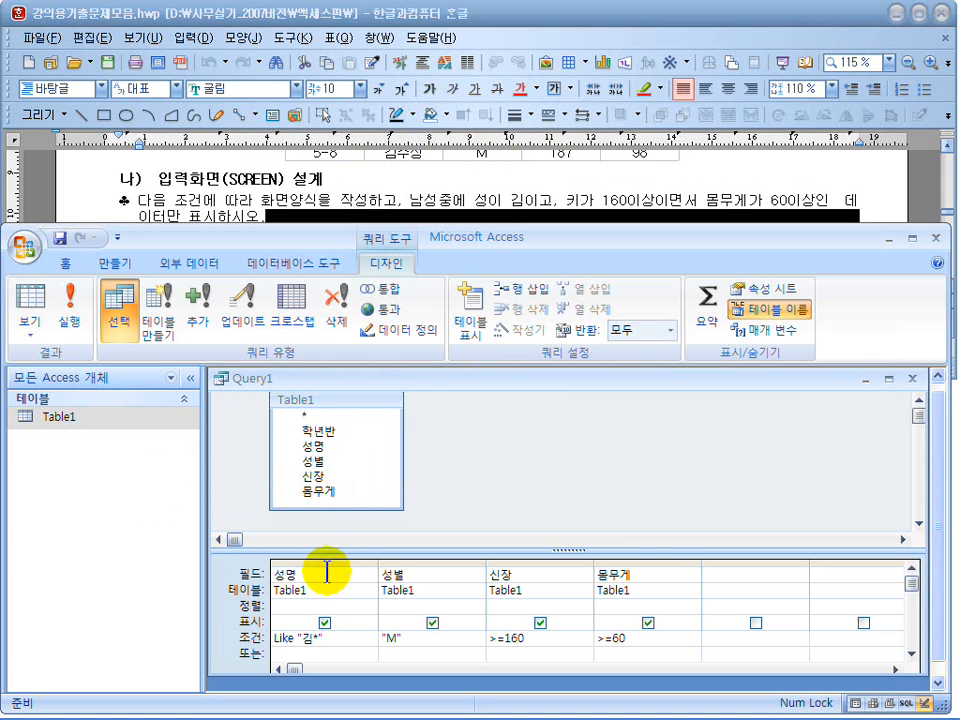
pyautogui.click(283, 607)
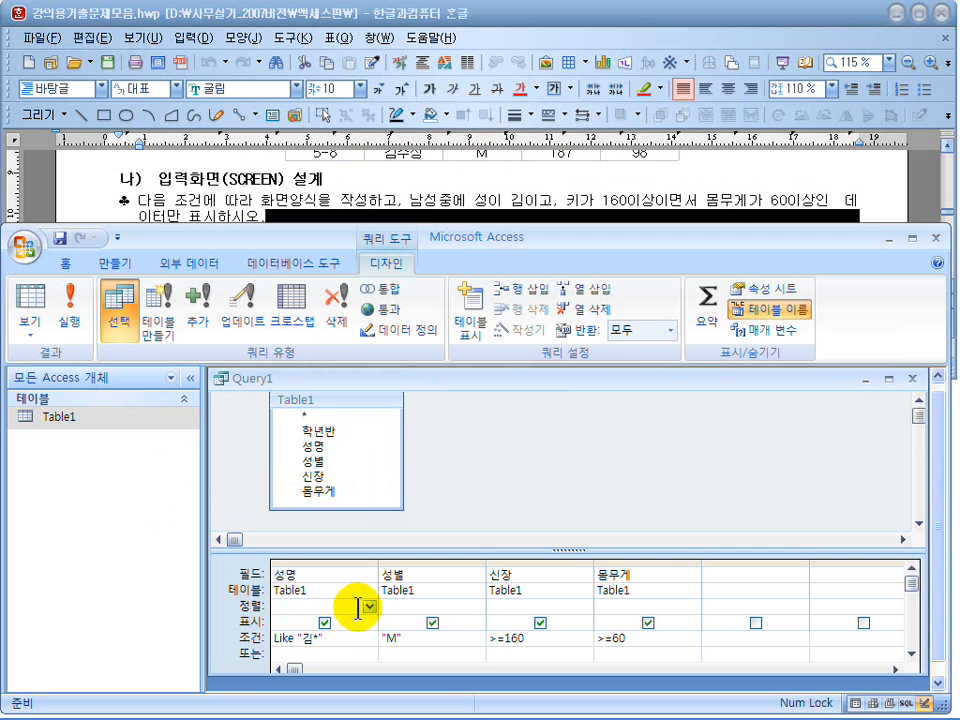
pyautogui.click(371, 611)
pyautogui.click(365, 617)
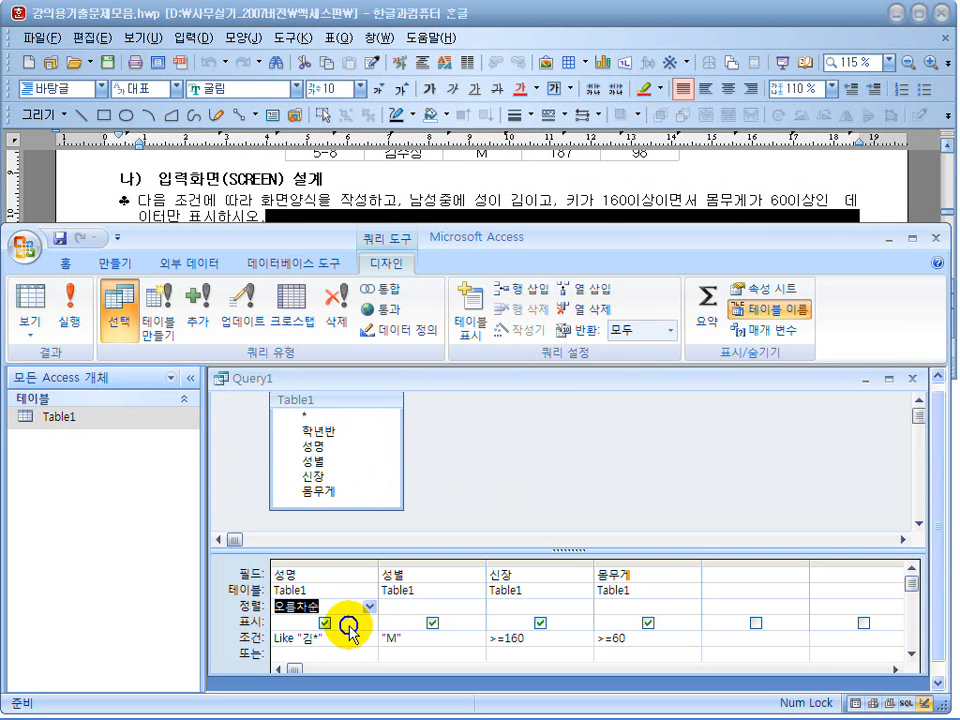
# Clear the sort order of the 성명 field, run the query to view the unsorted records, and return to Design view.
pyautogui.click(310, 605)
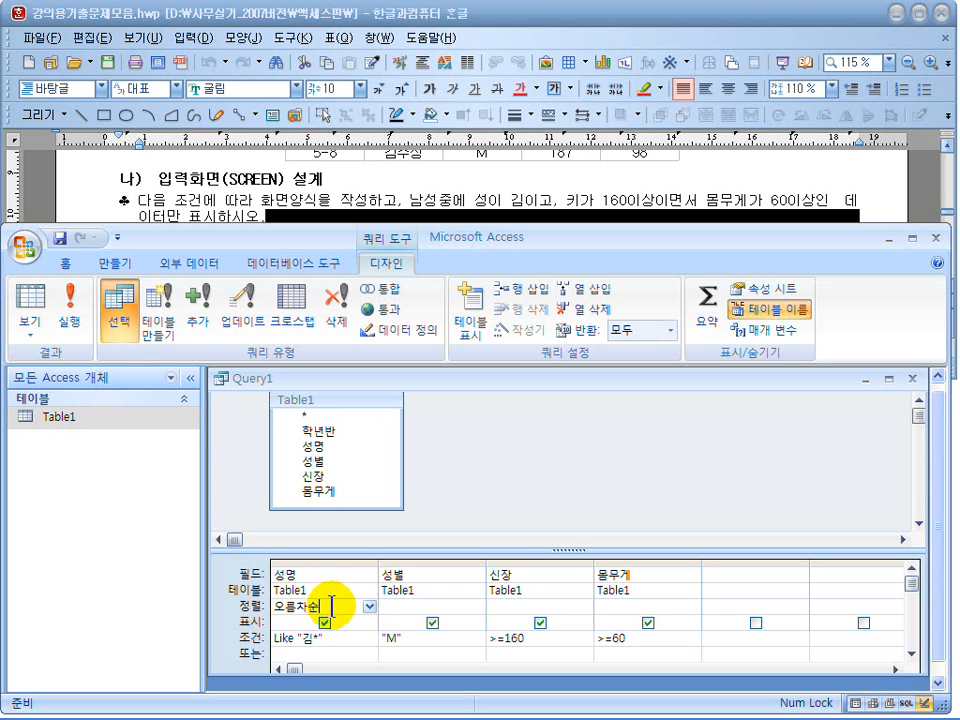
pyautogui.moveTo(328, 607); pyautogui.dragTo(243, 608)
pyautogui.click(71, 310)
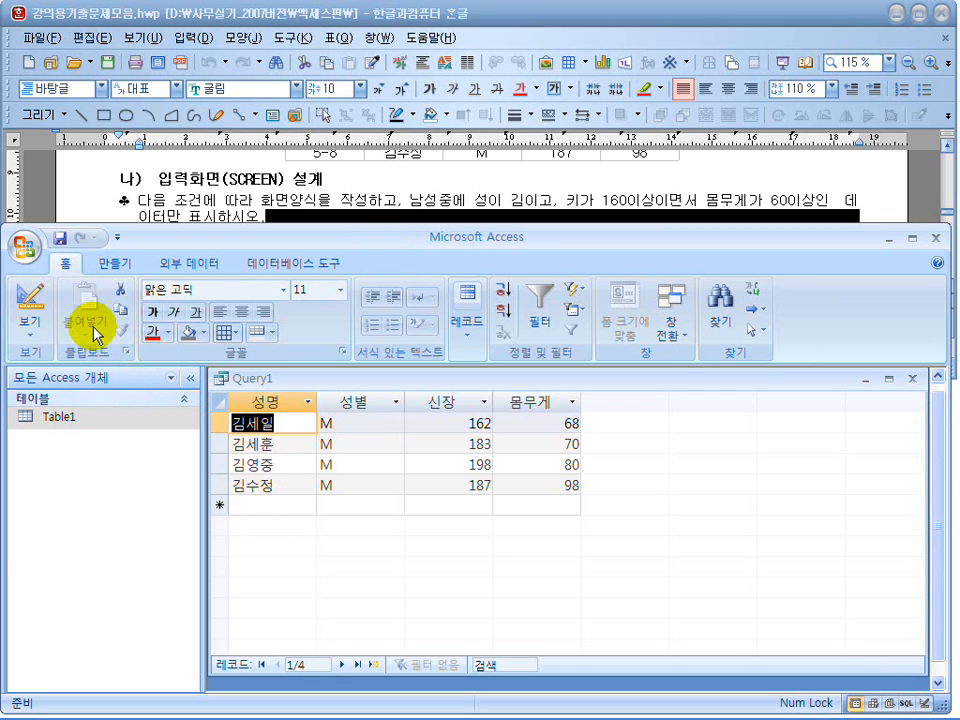
pyautogui.click(30, 313)
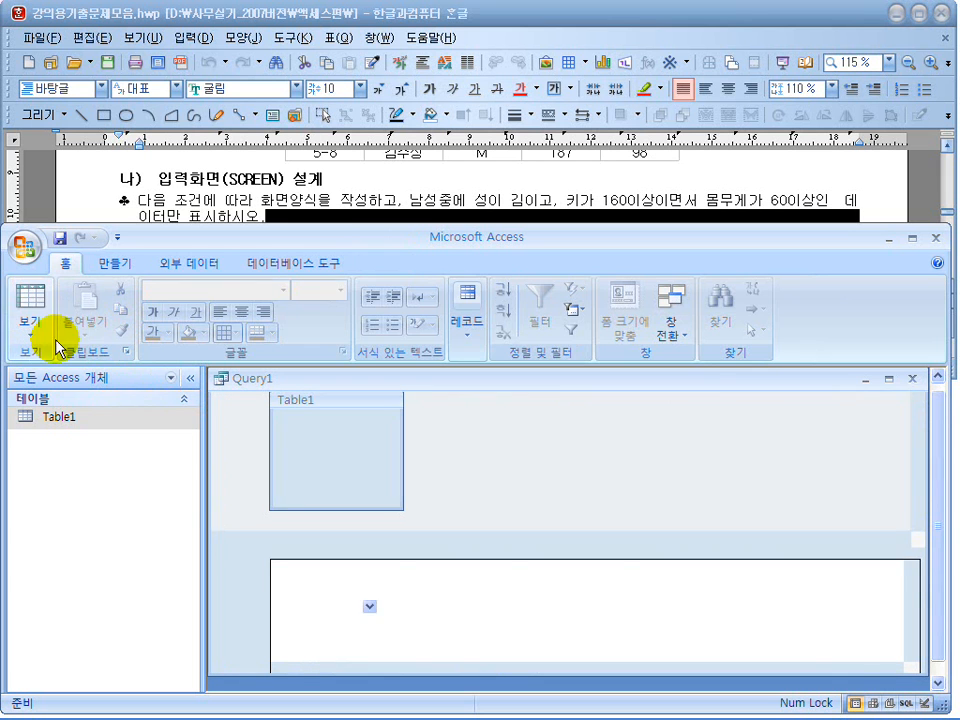
# Set the sort order of the 성명 field to 오름차순 and run the query.
pyautogui.click(369, 606)
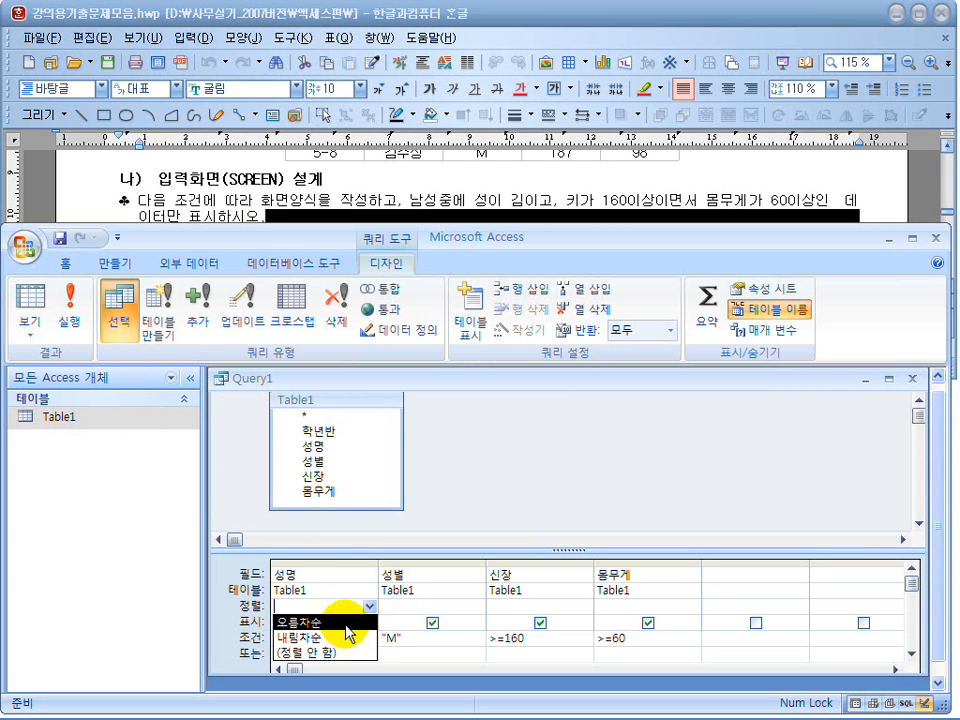
pyautogui.click(330, 622)
pyautogui.click(30, 313)
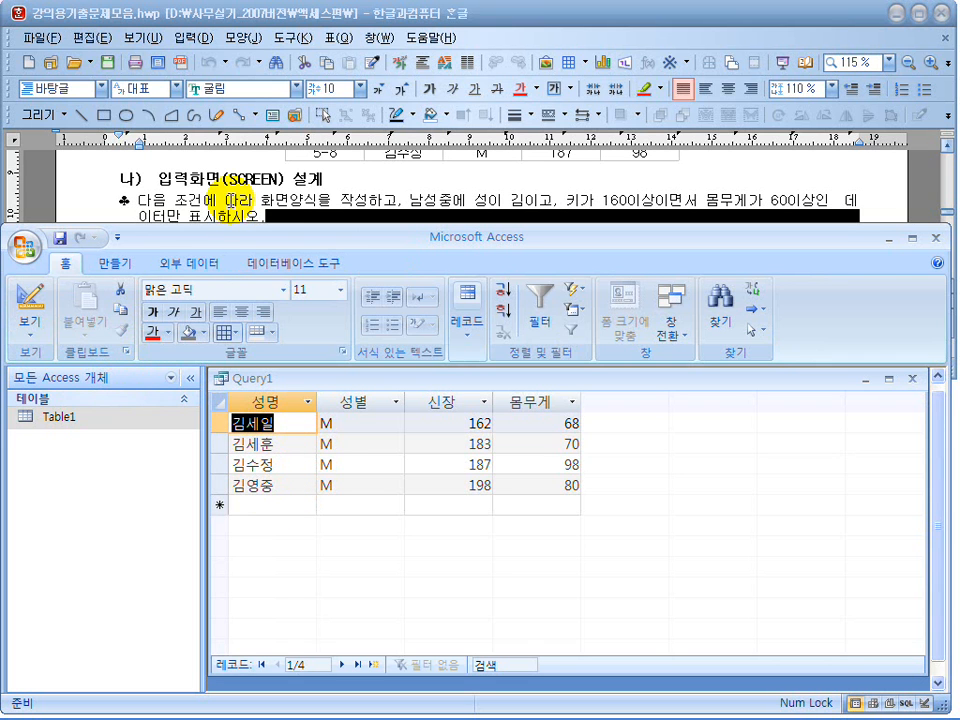
# Compare the query results with the sample form in the exam document, moving the Access window down to uncover the sample.
pyautogui.click(255, 220)
pyautogui.scroll(-3, 250, 240)
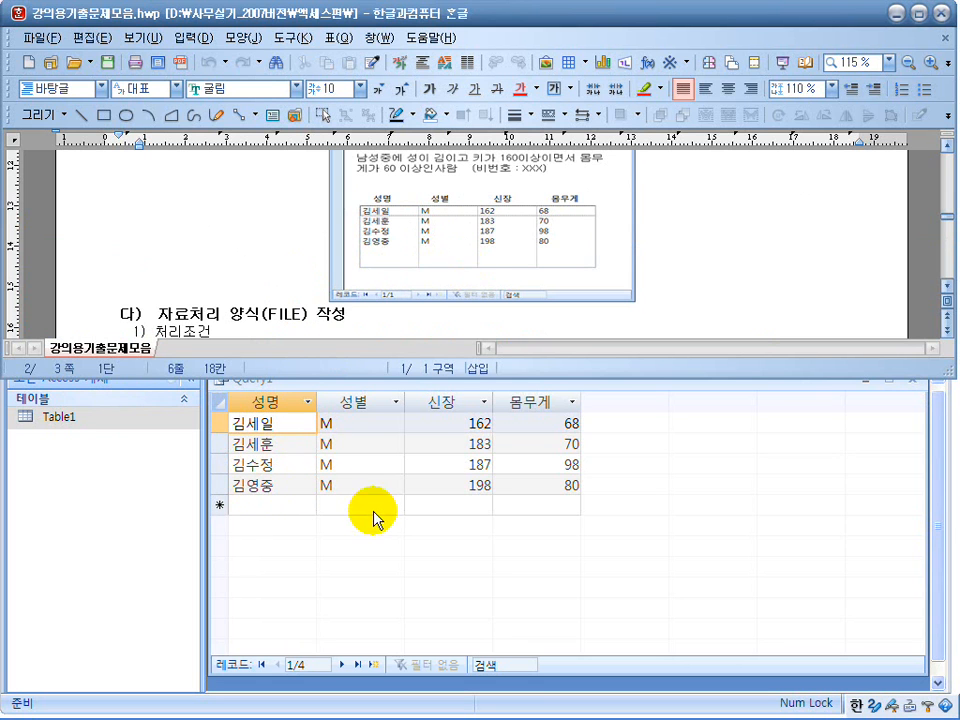
pyautogui.click(375, 536)
pyautogui.click(240, 424)
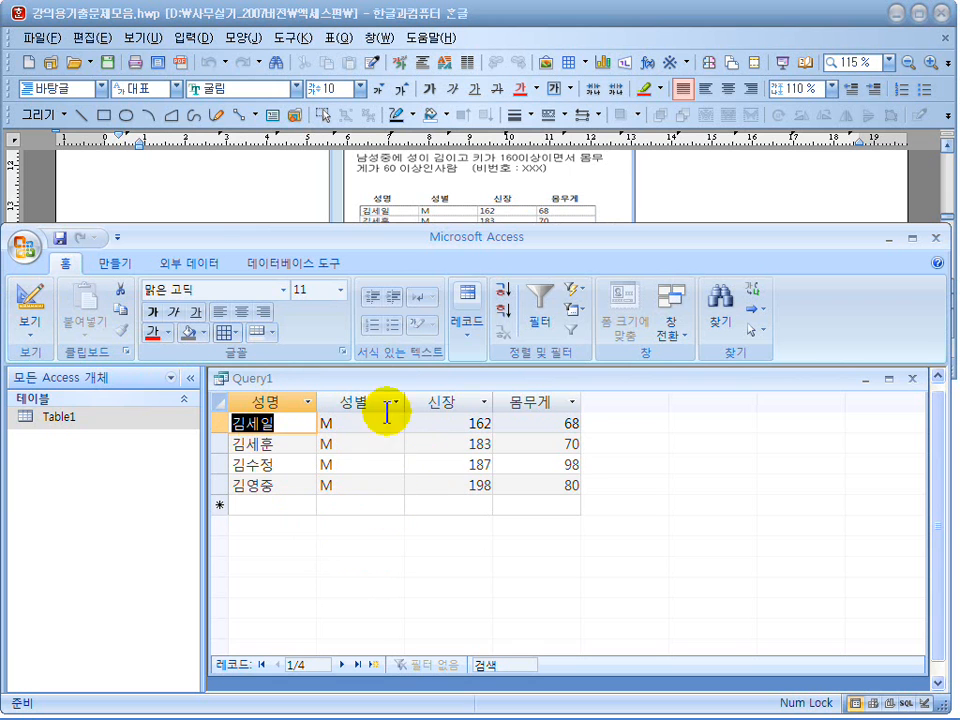
pyautogui.moveTo(497, 240); pyautogui.dragTo(497, 303)
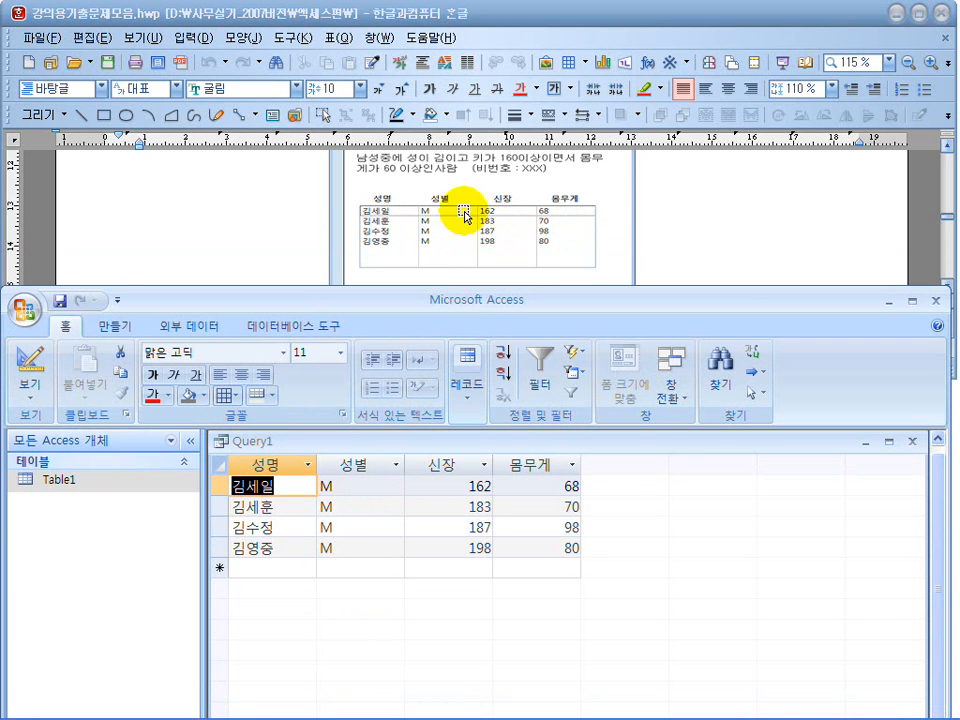
# Save the query as 폼용쿼리 and close it.
pyautogui.click(59, 302)
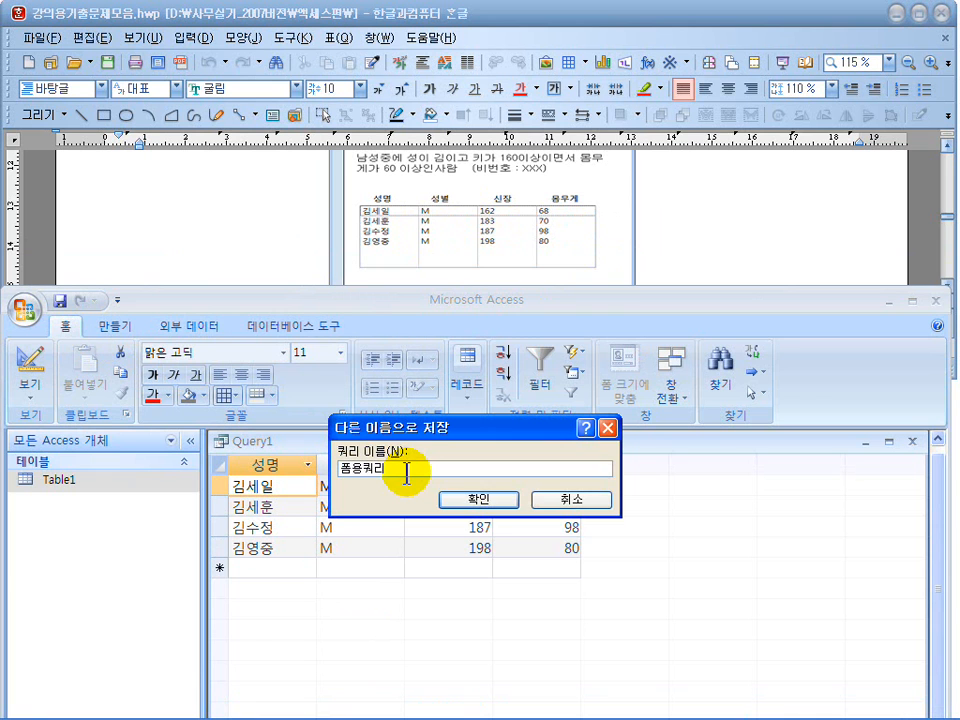
pyautogui.click(478, 499)
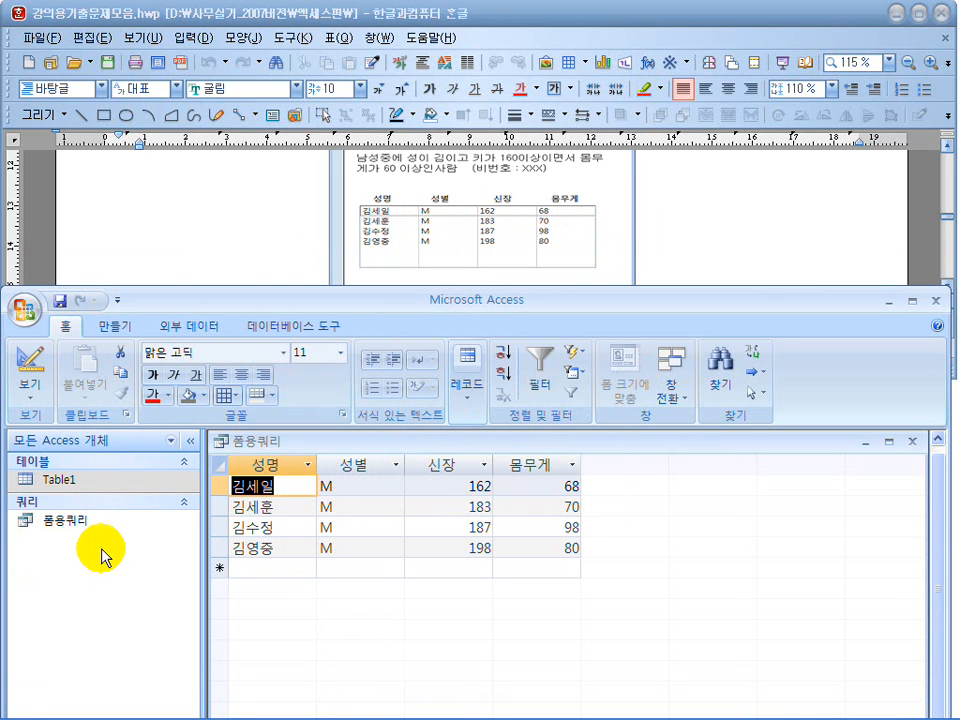
pyautogui.click(77, 526)
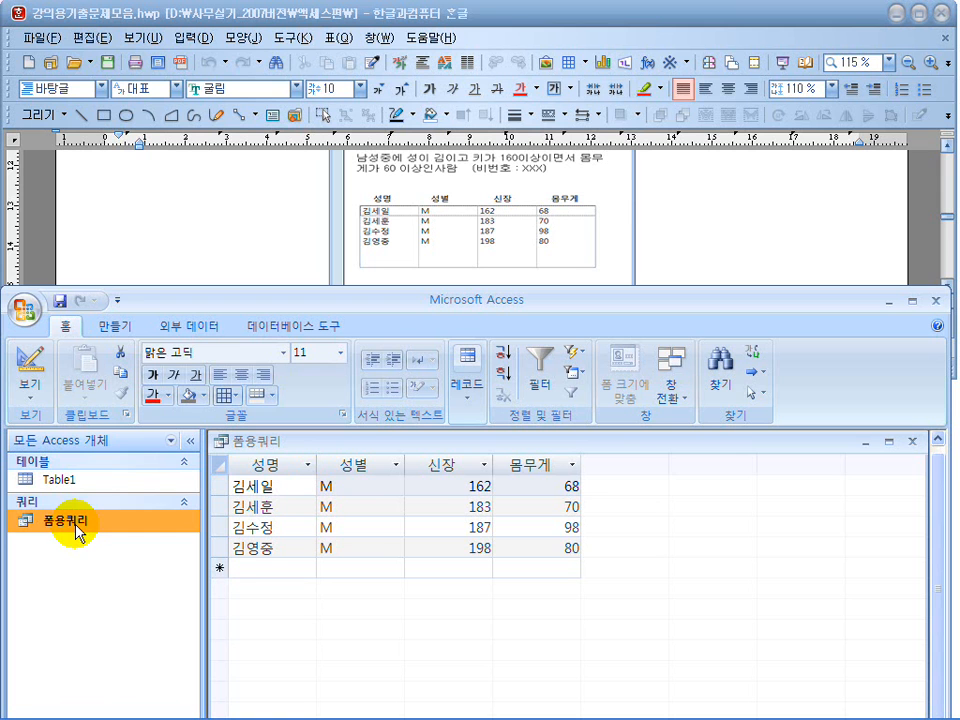
pyautogui.click(913, 444)
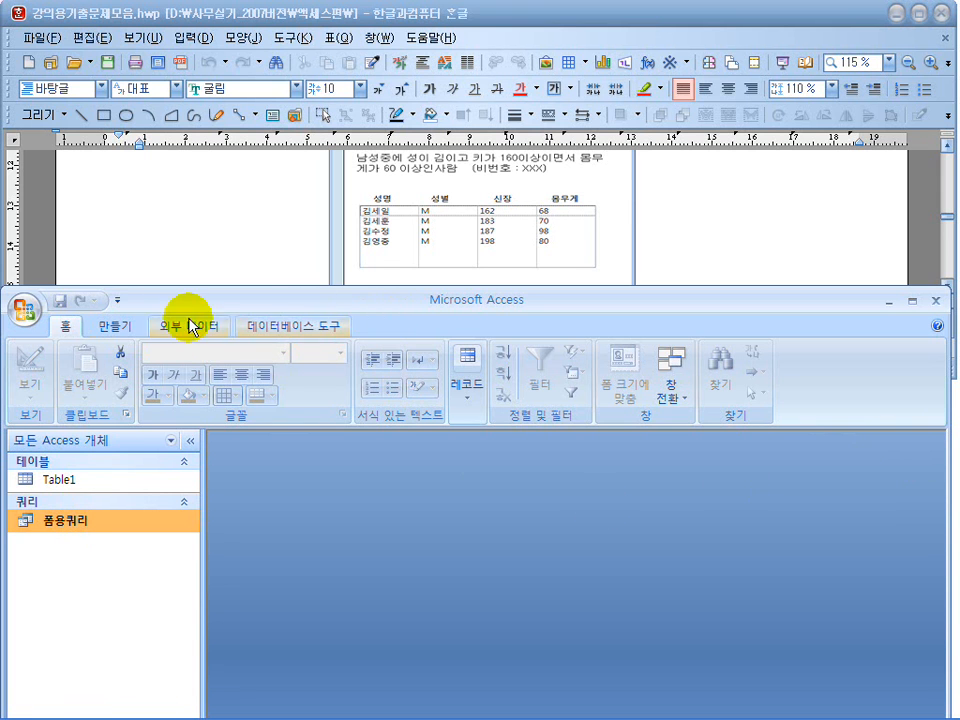
# Create a new form in Design view and add a label reading "남성중에서 성이 김이고 키가 160이상이면서 몸무" near the top of the 본문 section.
pyautogui.click(116, 330)
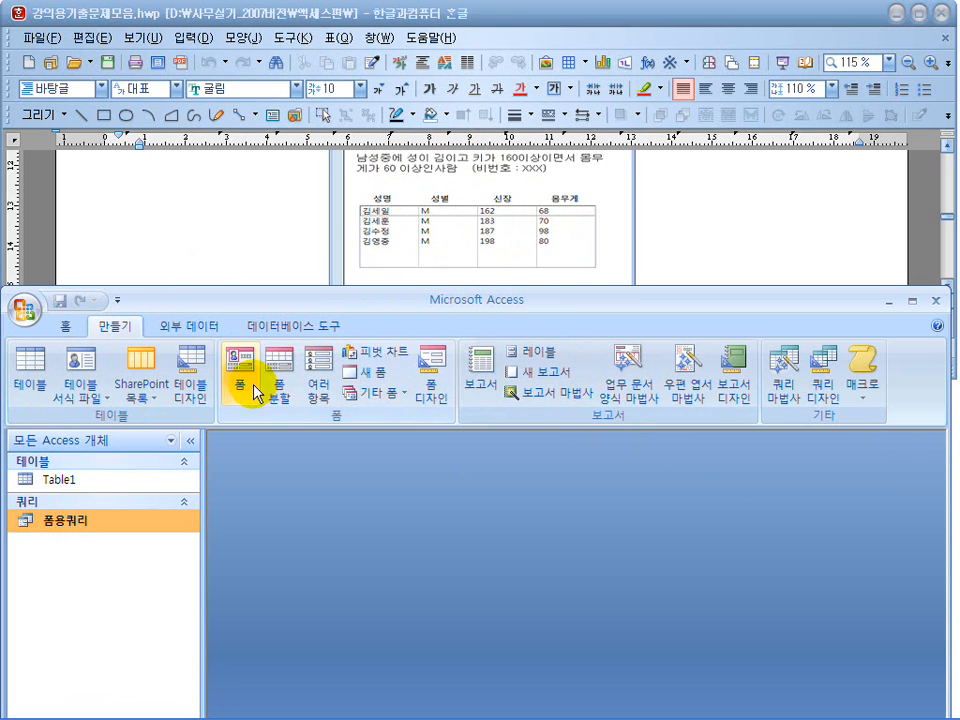
pyautogui.click(432, 378)
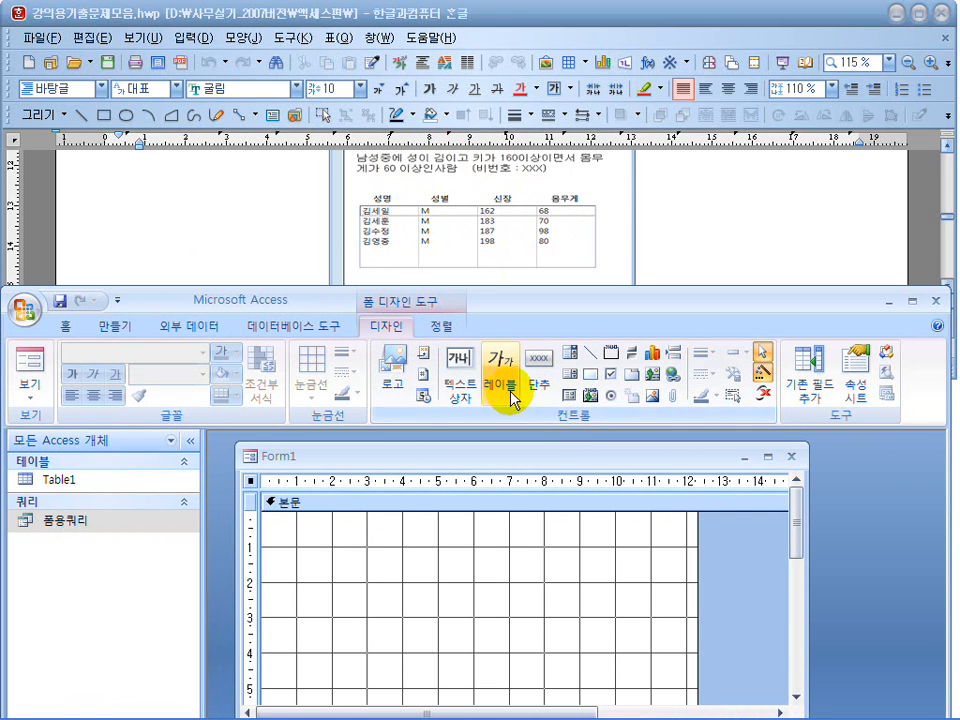
pyautogui.click(506, 390)
pyautogui.click(317, 553)
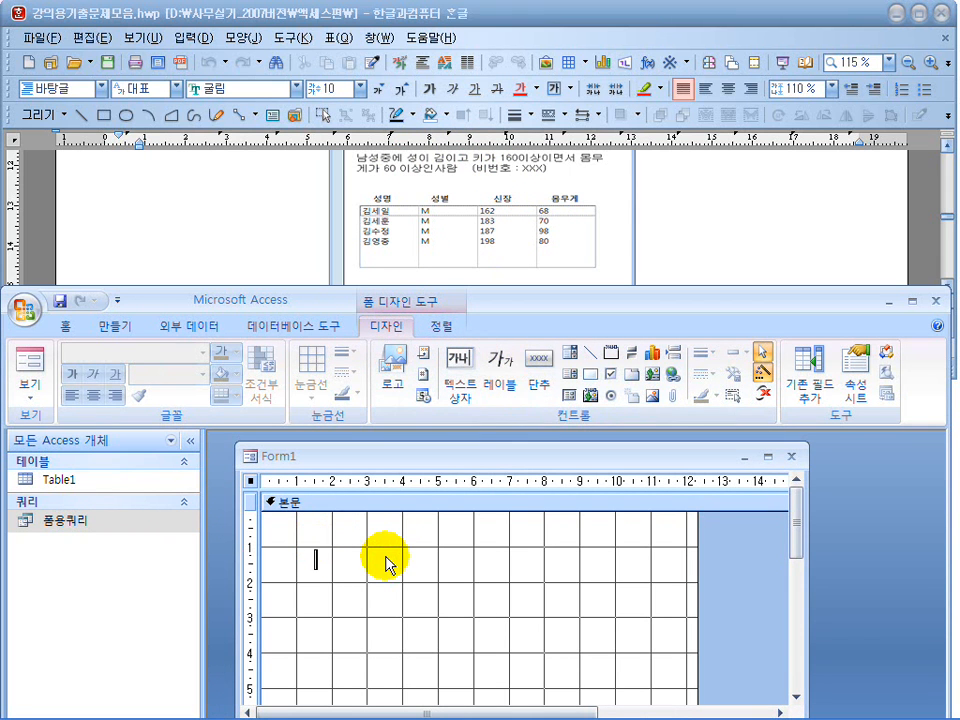
pyautogui.write('남성중에서 성이 김이고 키가 160이상이면서 몸무')
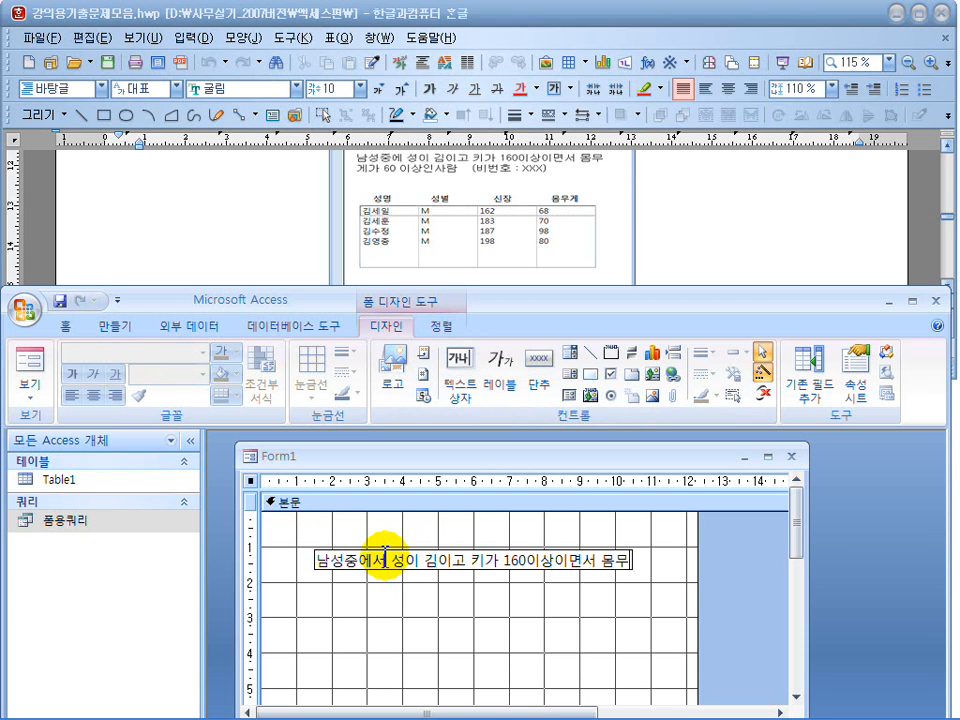
pyautogui.write('게')
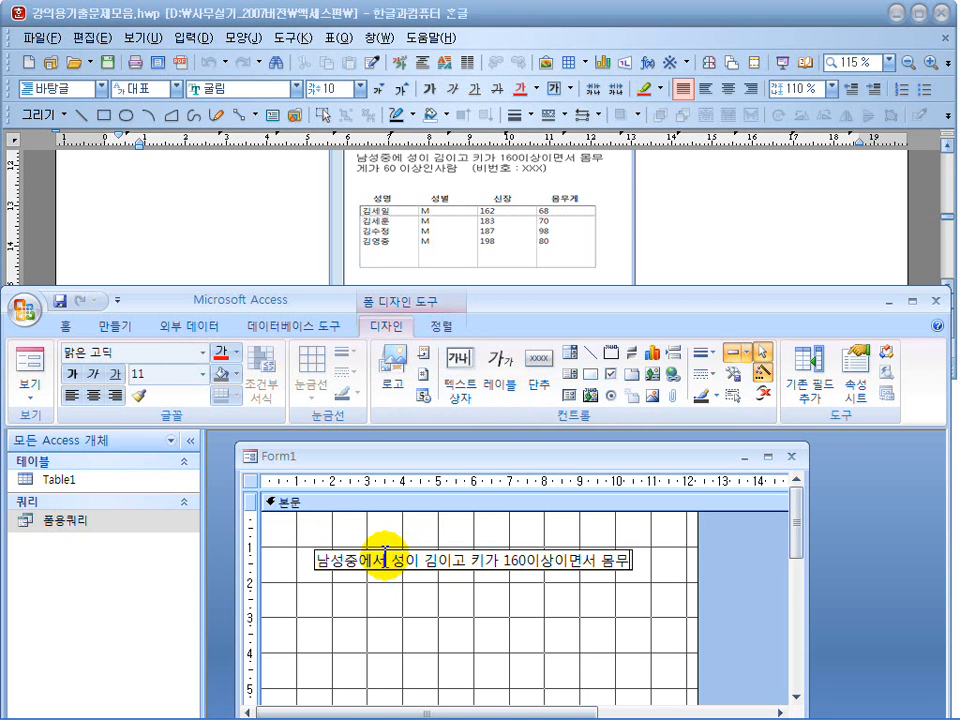
pyautogui.press('Return')
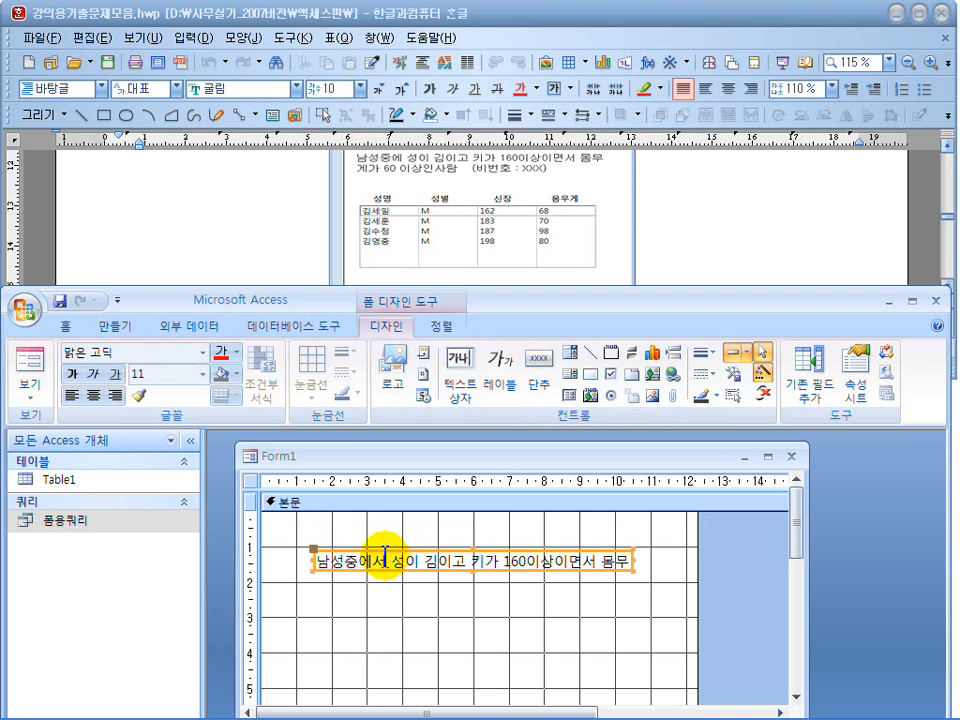
pyautogui.click(622, 562)
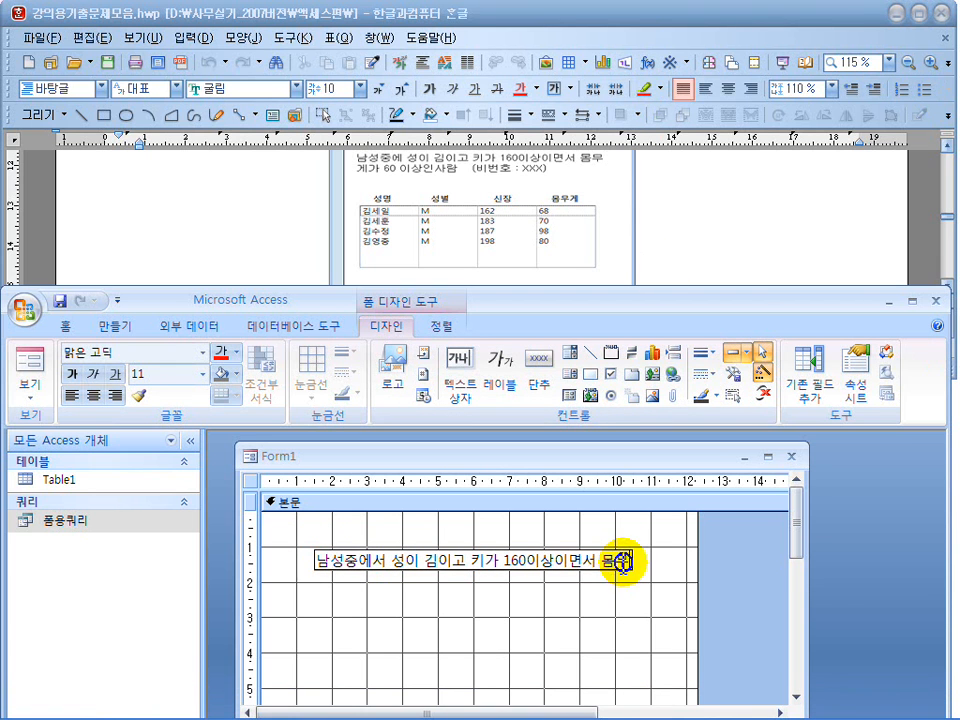
pyautogui.hotkey('alt', 'Return')
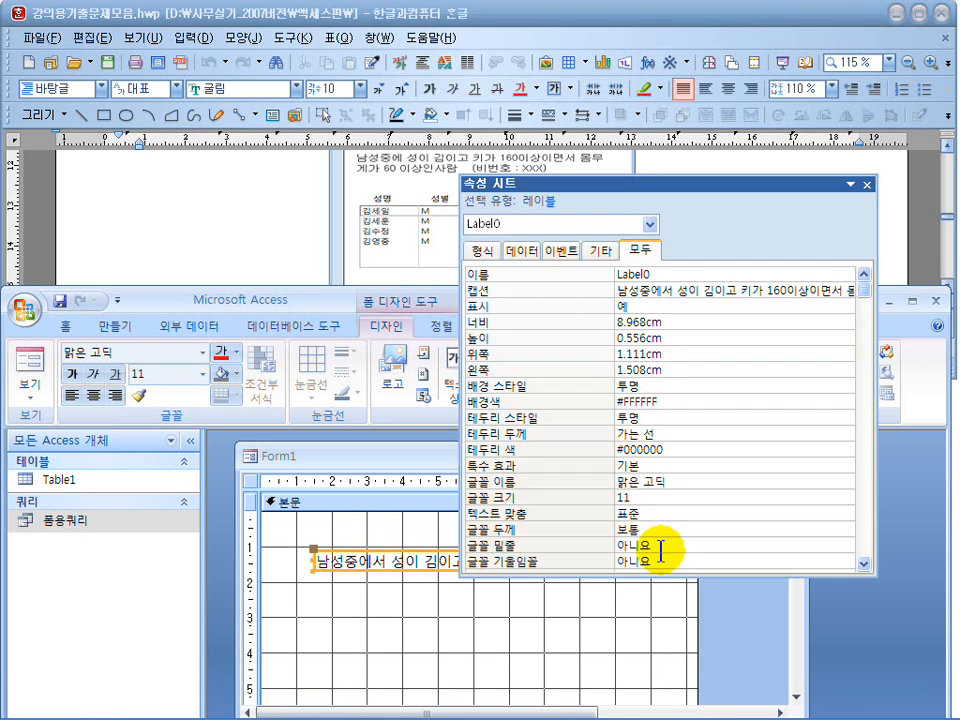
pyautogui.click(867, 184)
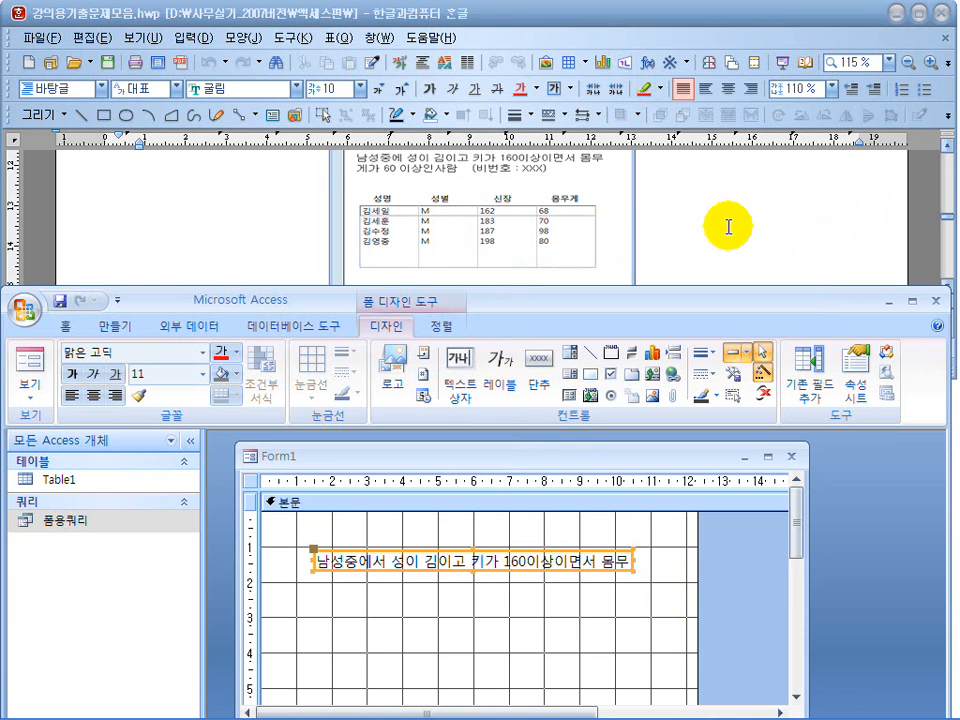
# Add a second line to the title label reading "게가 60이상인 사람 (비번호 : XXXX)".
pyautogui.click(625, 562)
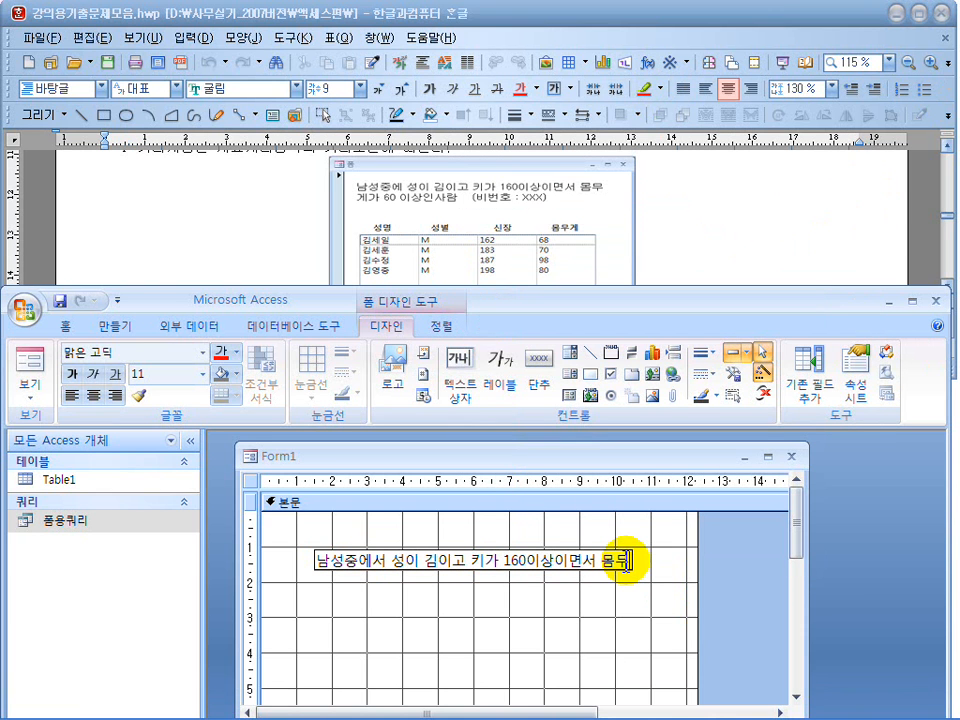
pyautogui.press('Return')
pyautogui.click(625, 562)
pyautogui.hotkey('ctrl', 'Return')
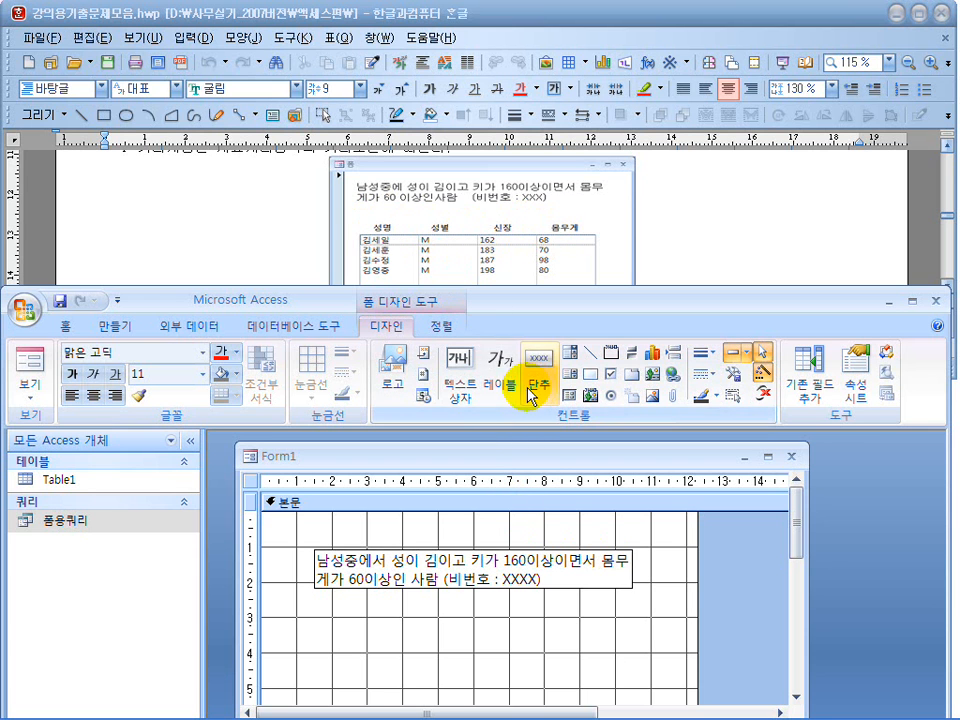
# Add four column heading labels reading 성명, 성별, 신장 and 몸무게 in a row below the title label.
pyautogui.click(500, 368)
pyautogui.click(315, 645)
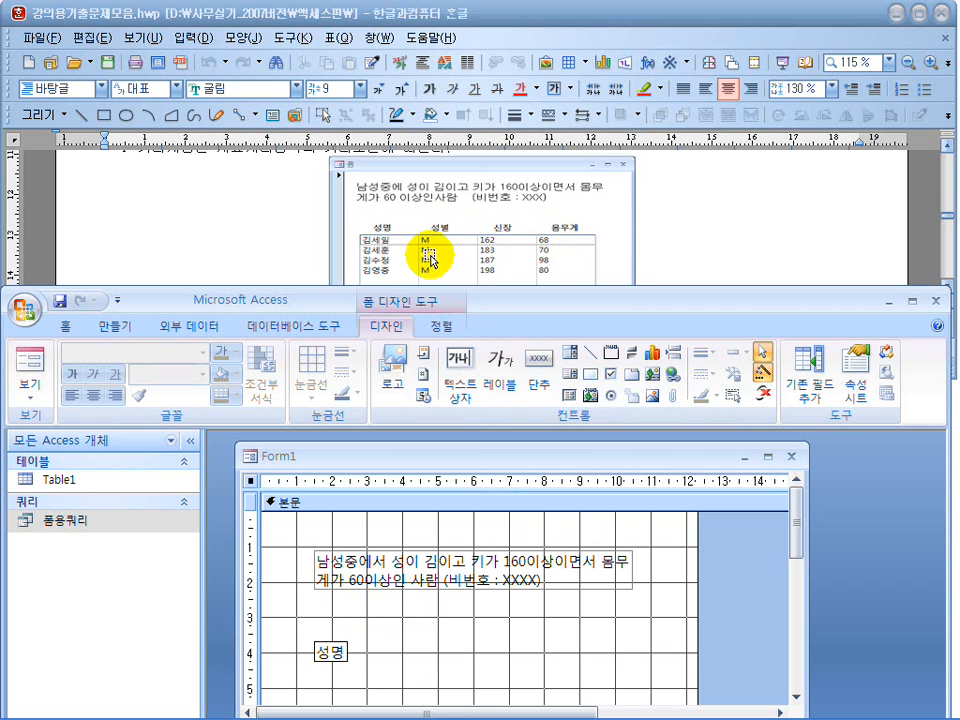
pyautogui.click(500, 370)
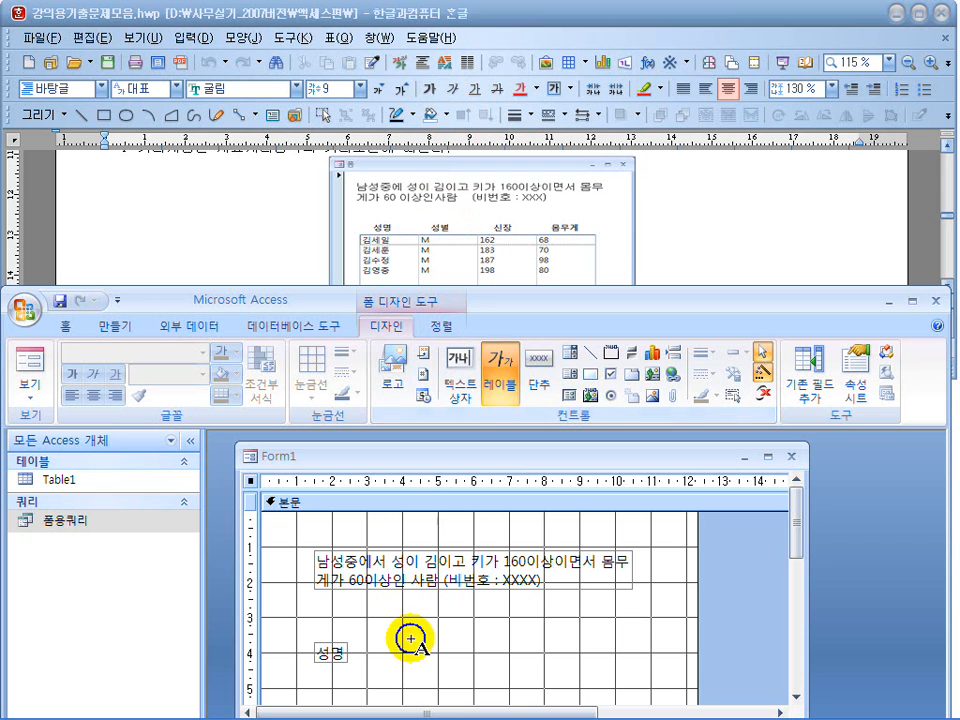
pyautogui.click(402, 655)
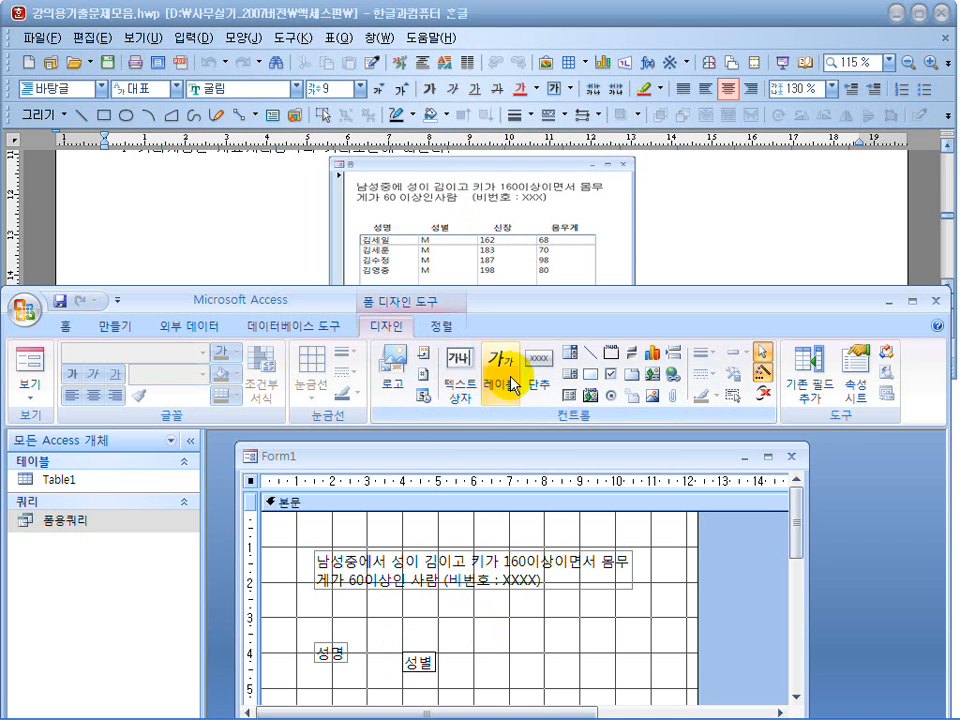
pyautogui.click(508, 385)
pyautogui.click(497, 638)
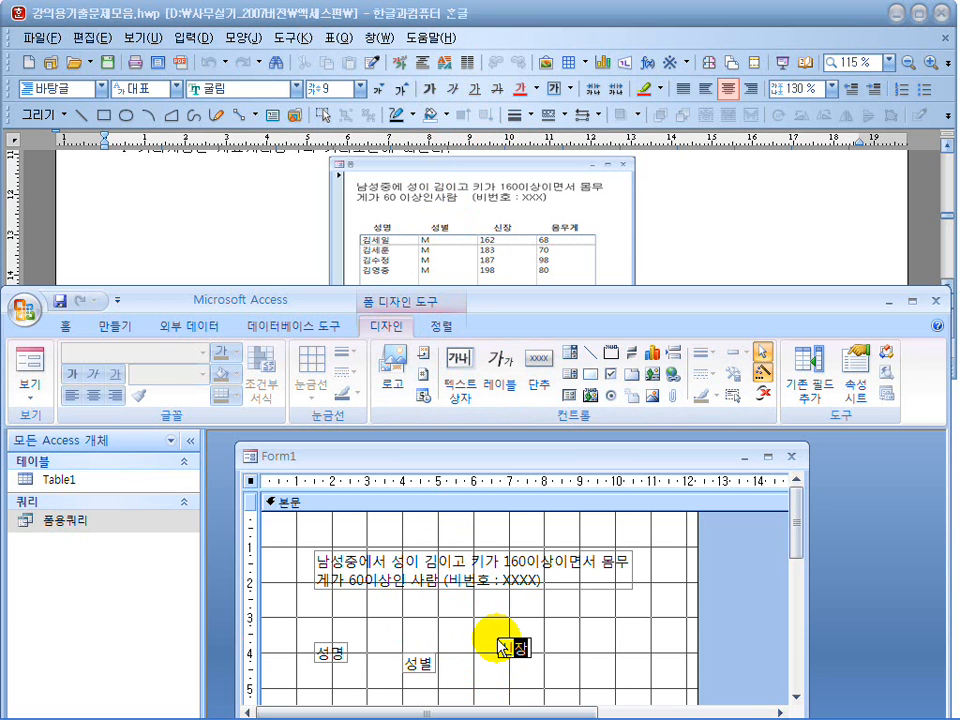
pyautogui.click(500, 370)
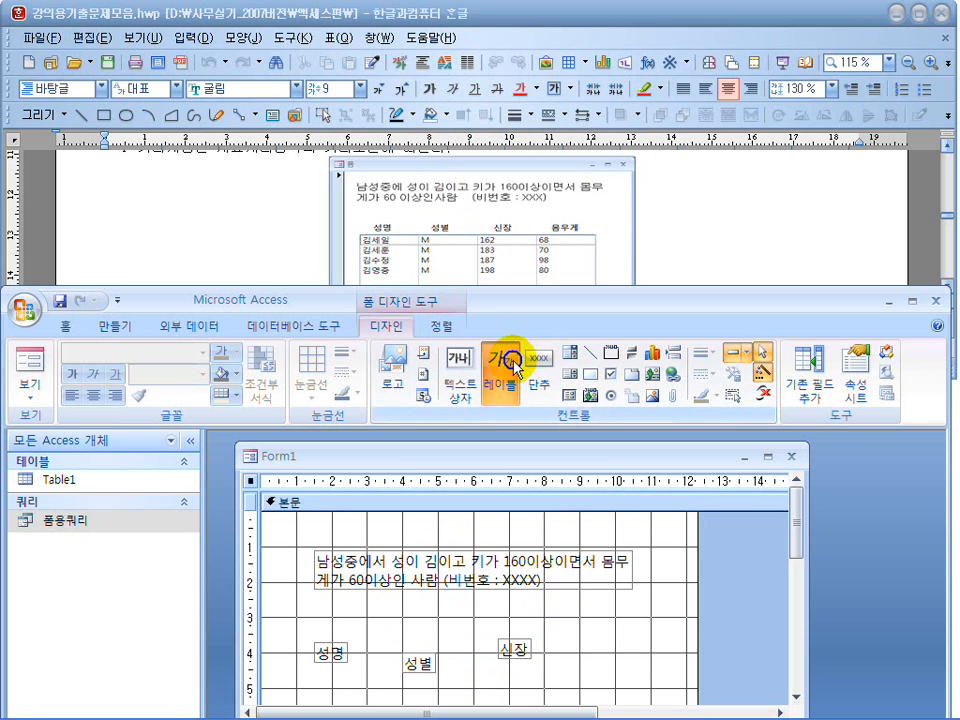
pyautogui.click(609, 632)
pyautogui.write('몸무게')
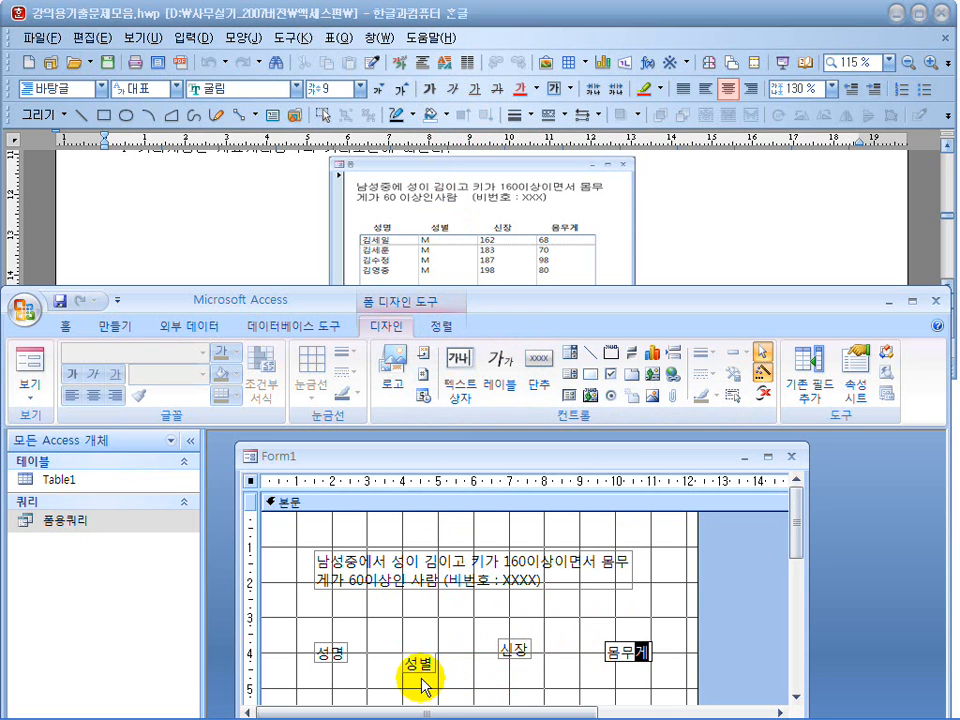
# Align the four column heading labels along their top edges and make the horizontal spacing between them equal.
pyautogui.click(416, 672)
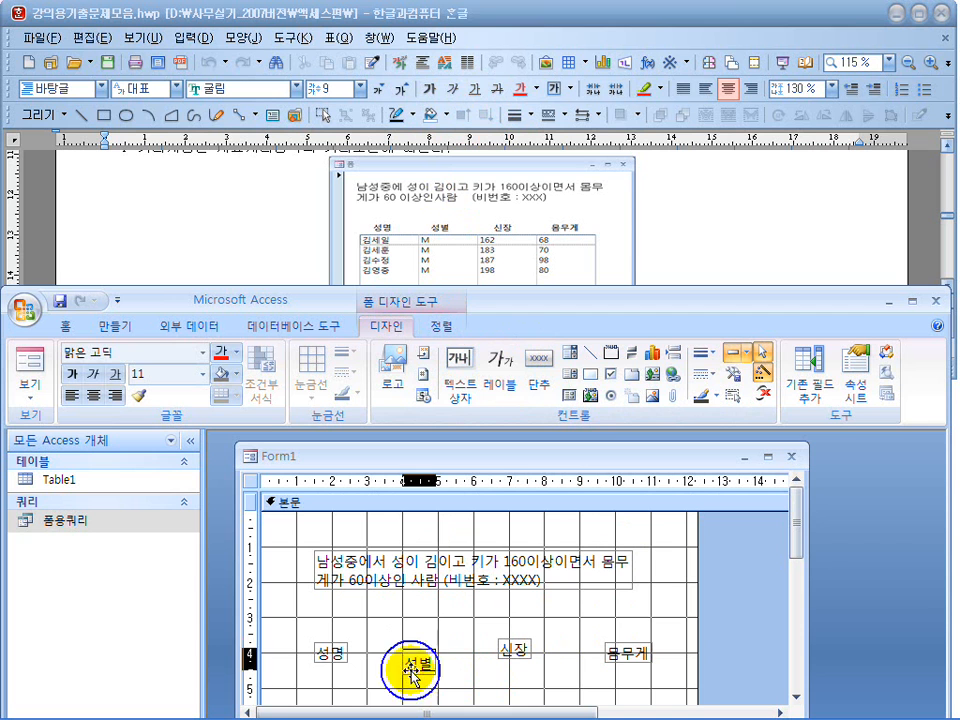
pyautogui.click(468, 675)
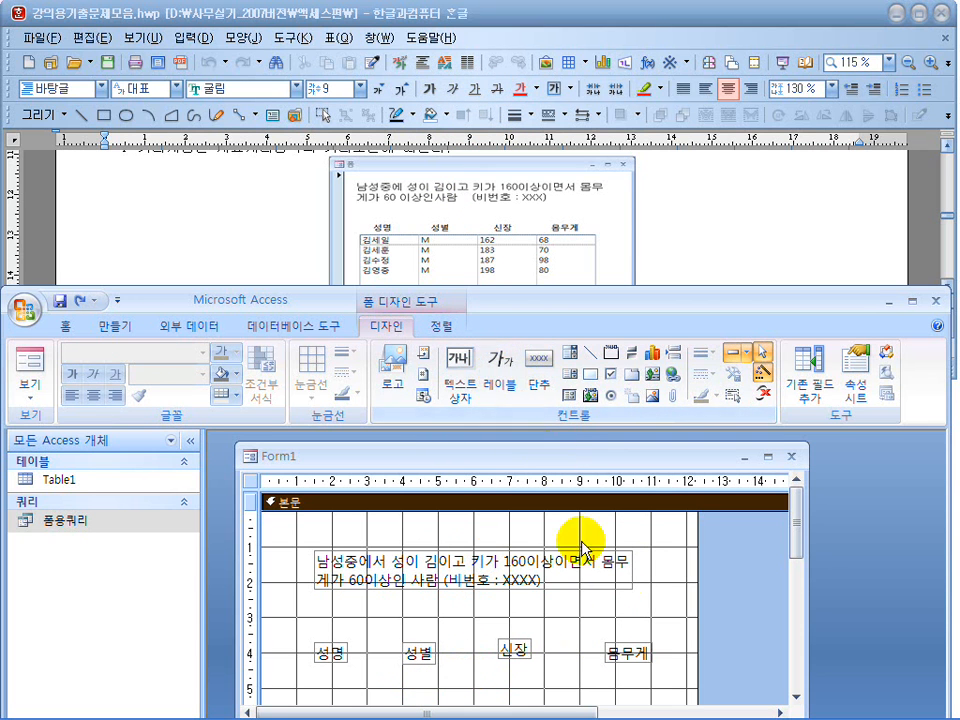
pyautogui.moveTo(677, 672); pyautogui.dragTo(298, 632)
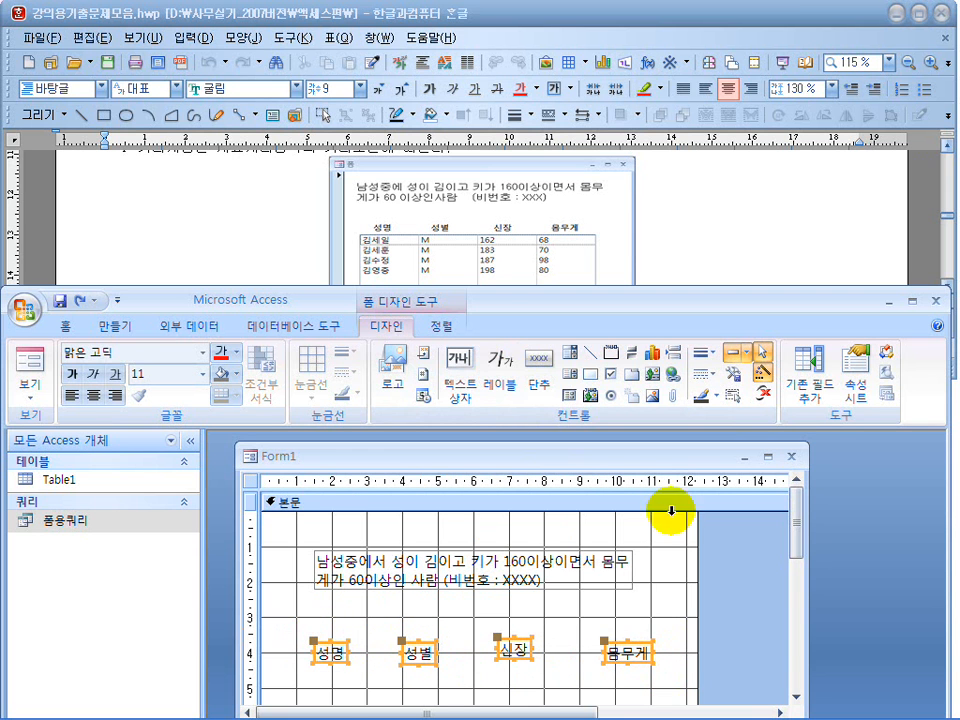
pyautogui.click(441, 326)
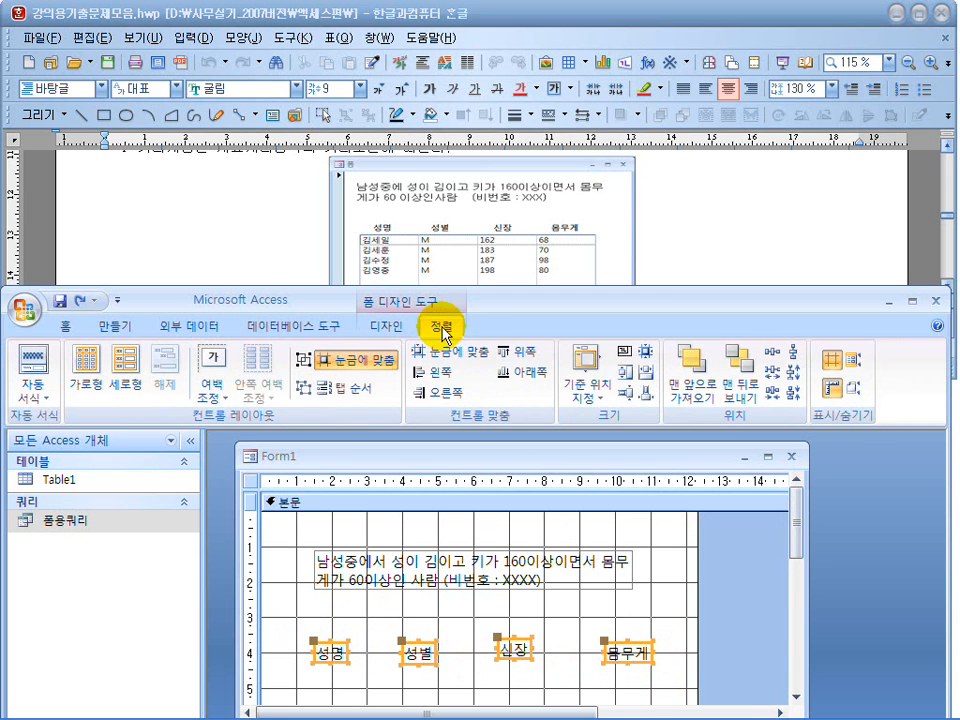
pyautogui.click(521, 352)
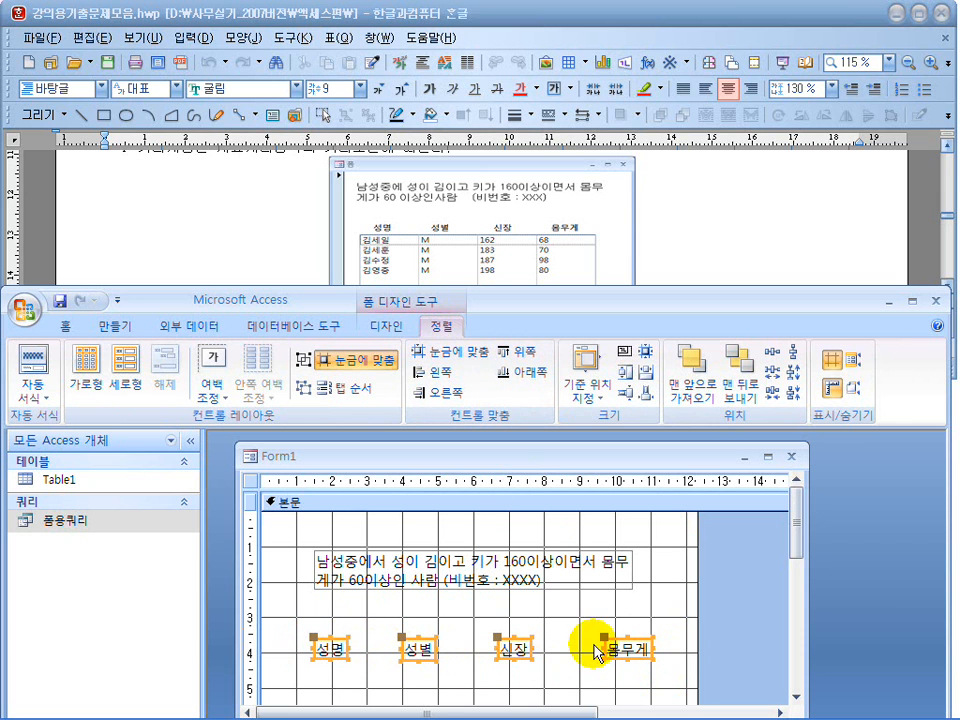
pyautogui.click(775, 360)
pyautogui.click(480, 640)
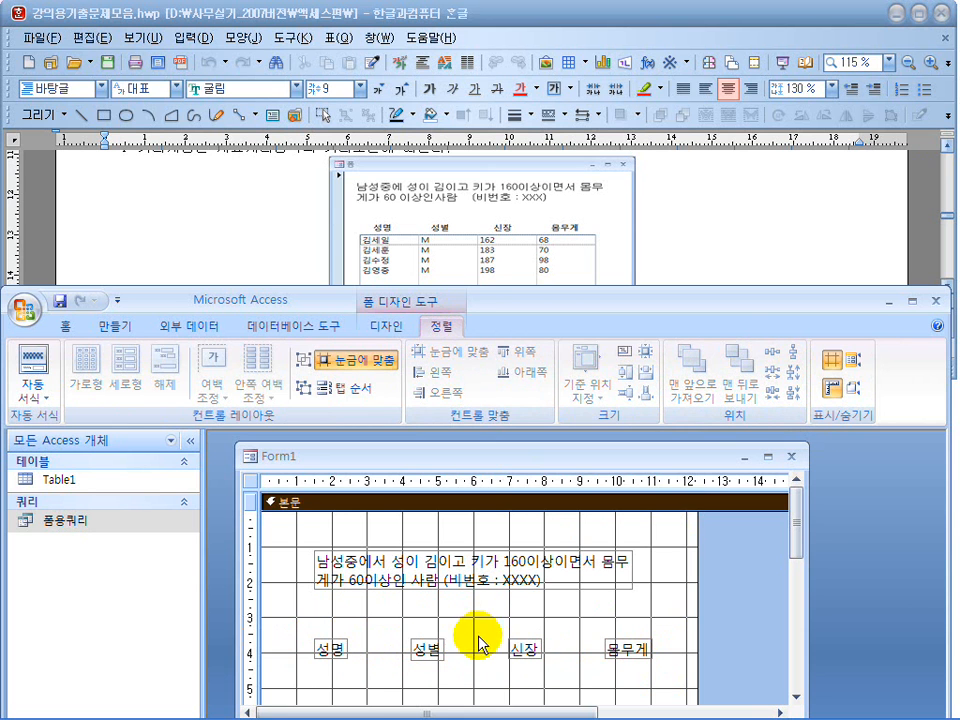
# Move the four column heading labels up together to about the 3 cm mark, just beneath the title label.
pyautogui.moveTo(669, 681); pyautogui.dragTo(321, 643)
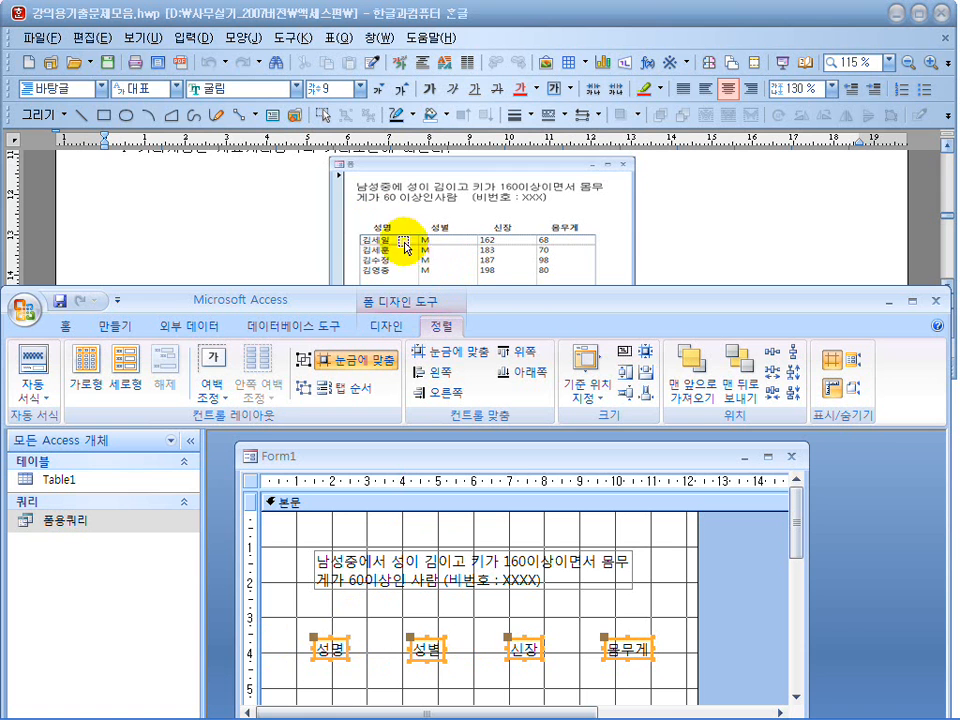
pyautogui.moveTo(489, 296); pyautogui.dragTo(441, 203)
pyautogui.moveTo(630, 571); pyautogui.dragTo(324, 526)
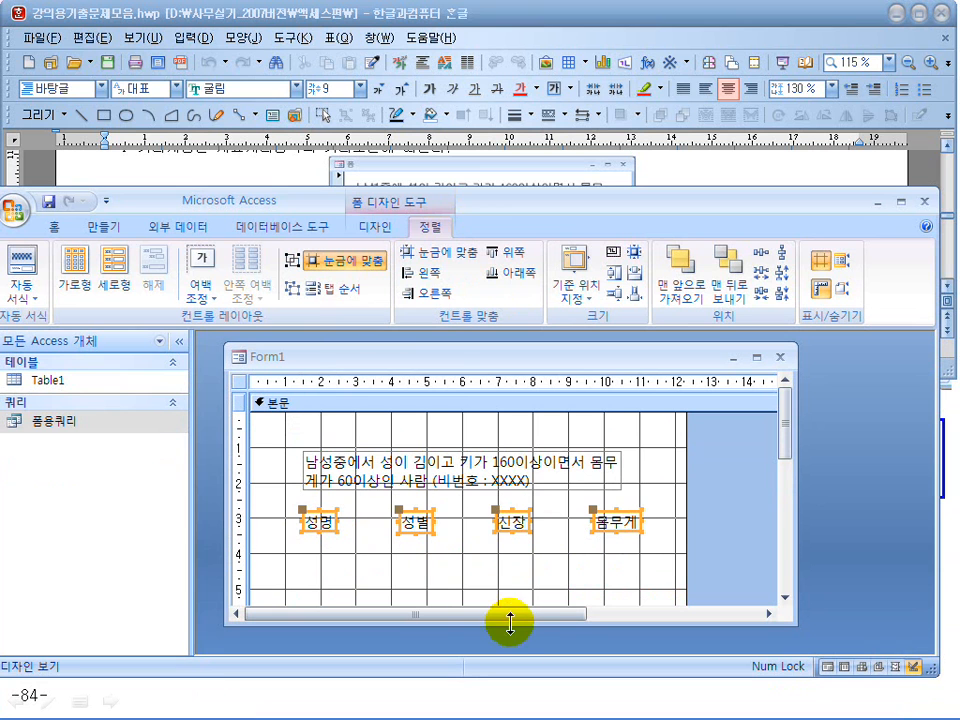
pyautogui.moveTo(516, 626); pyautogui.dragTo(518, 657)
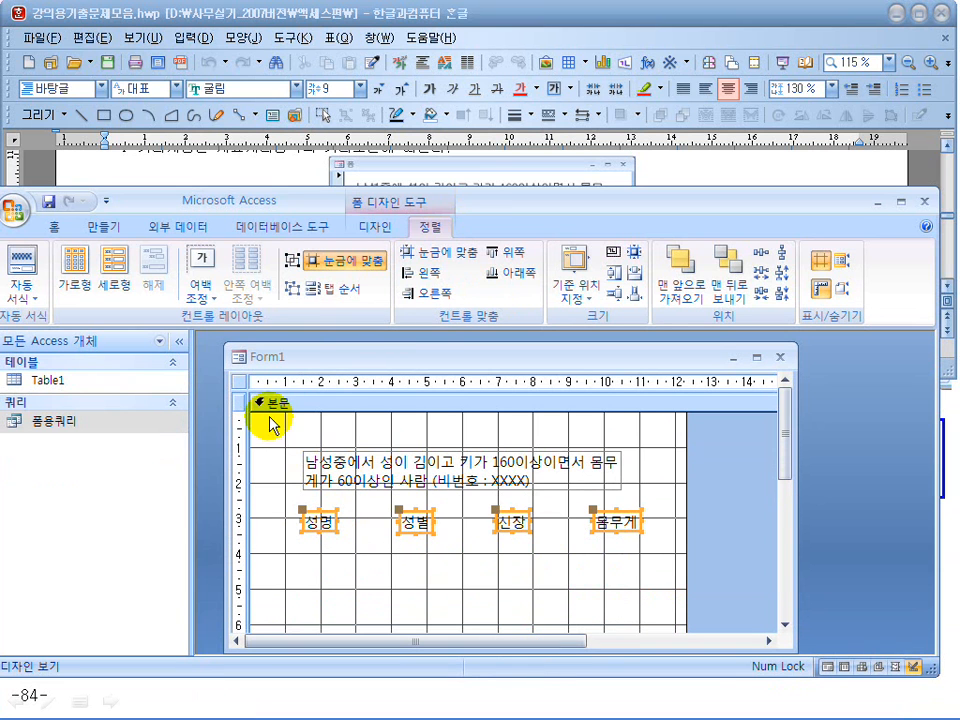
# Set the form's record source (레코드 원본) to the query 폼용쿼리 and close its property sheet.
pyautogui.click(241, 382)
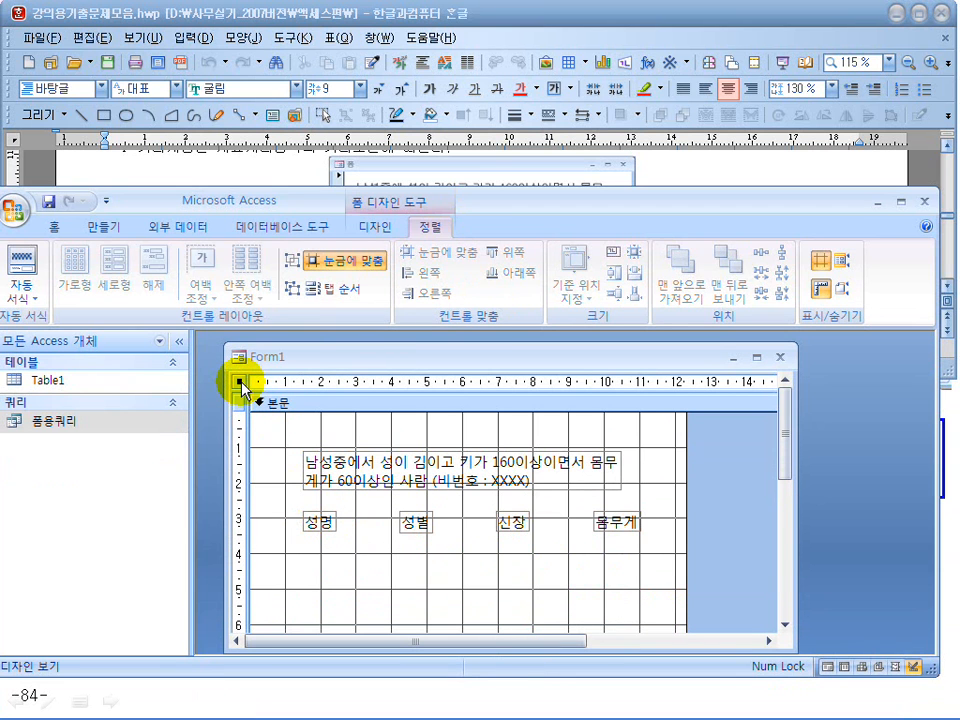
pyautogui.doubleClick(241, 382)
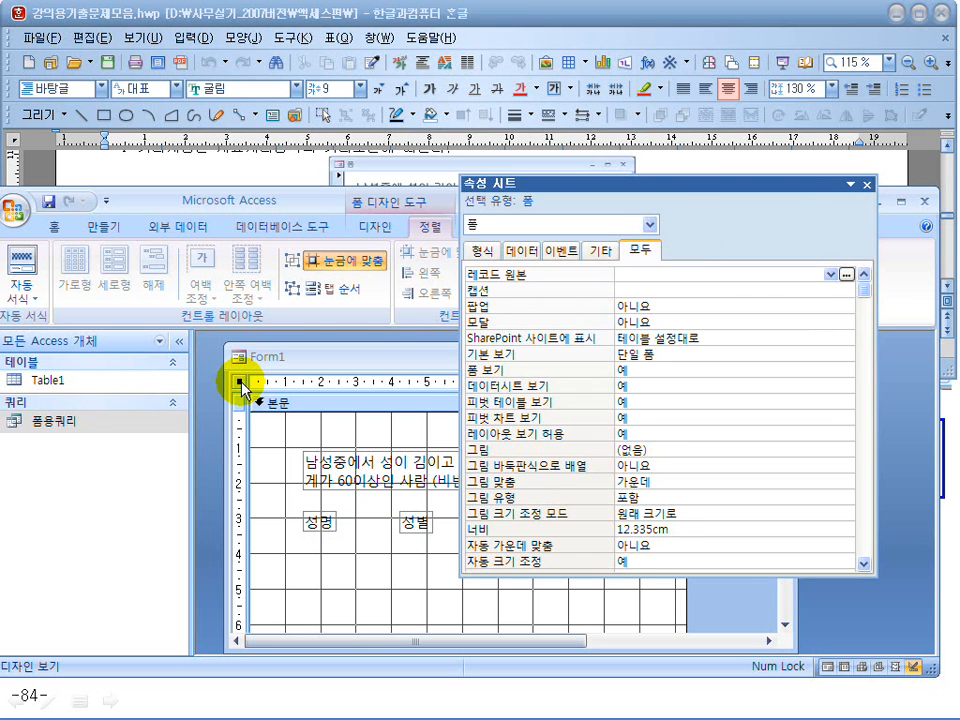
pyautogui.click(866, 185)
pyautogui.rightClick(241, 382)
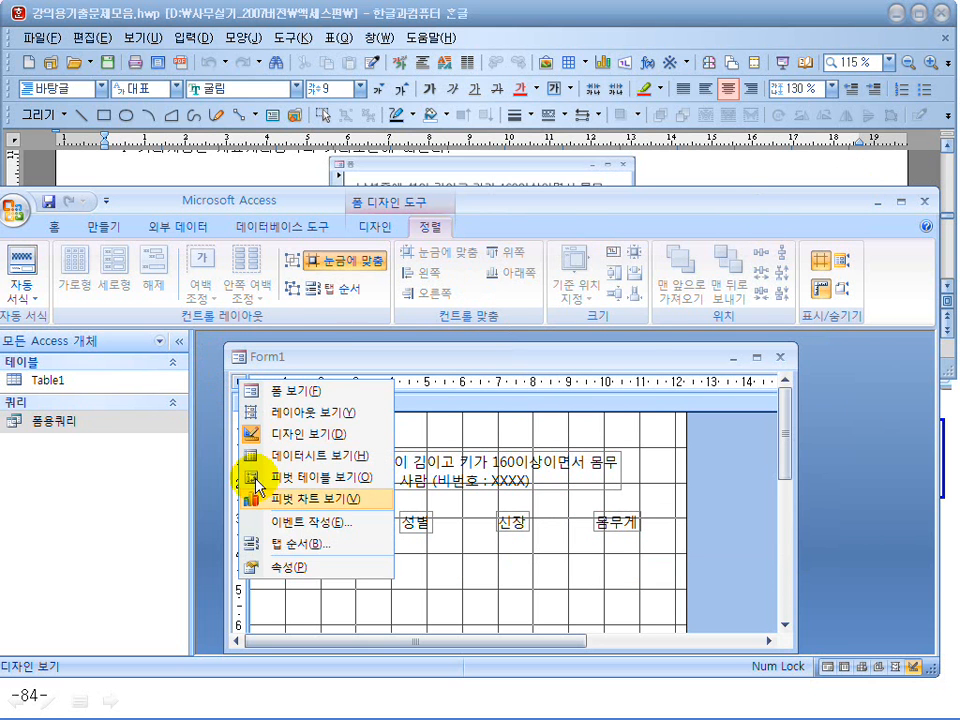
pyautogui.click(272, 571)
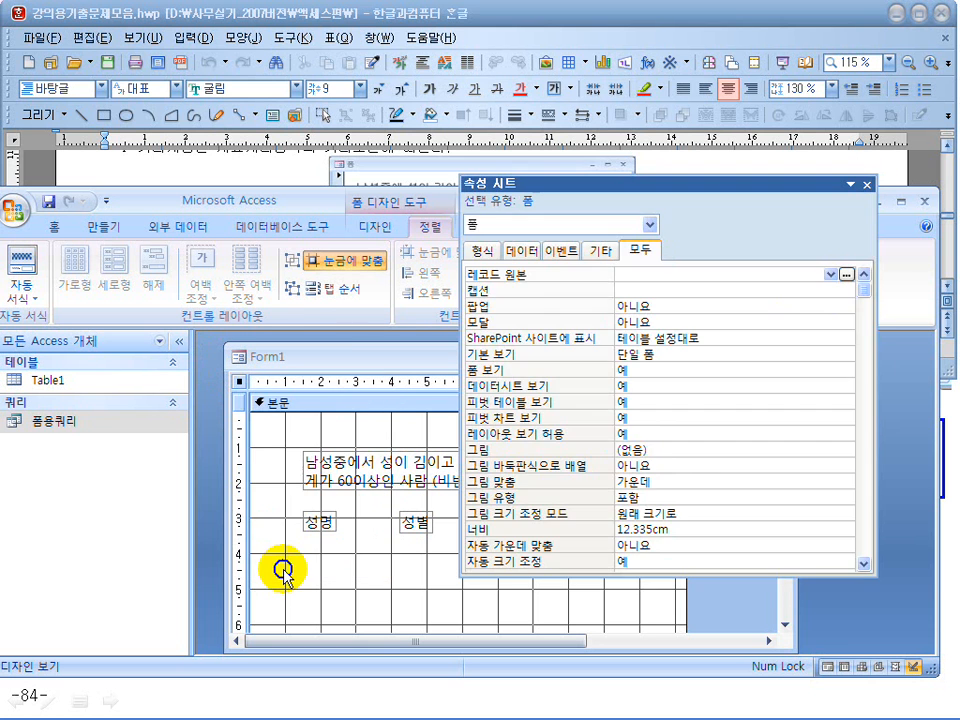
pyautogui.click(686, 274)
pyautogui.click(831, 275)
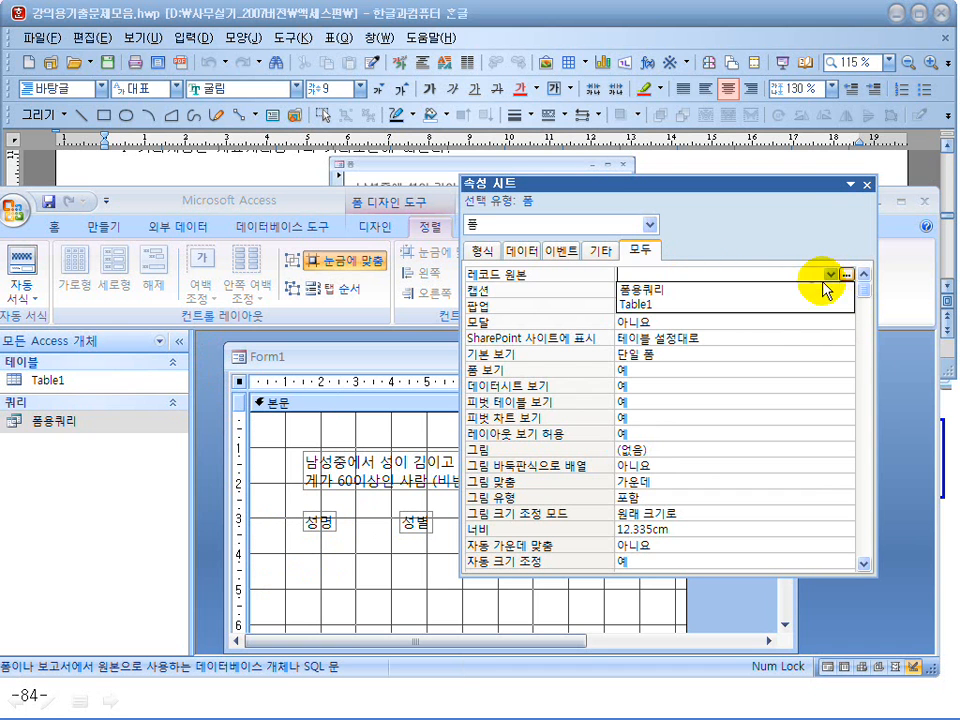
pyautogui.click(778, 294)
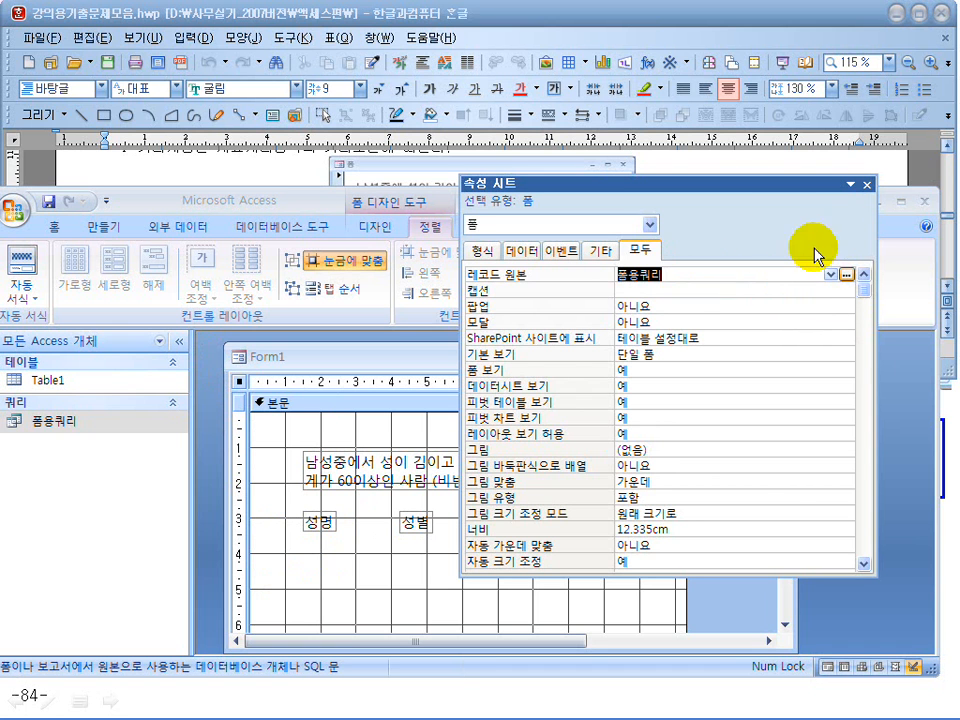
pyautogui.click(867, 184)
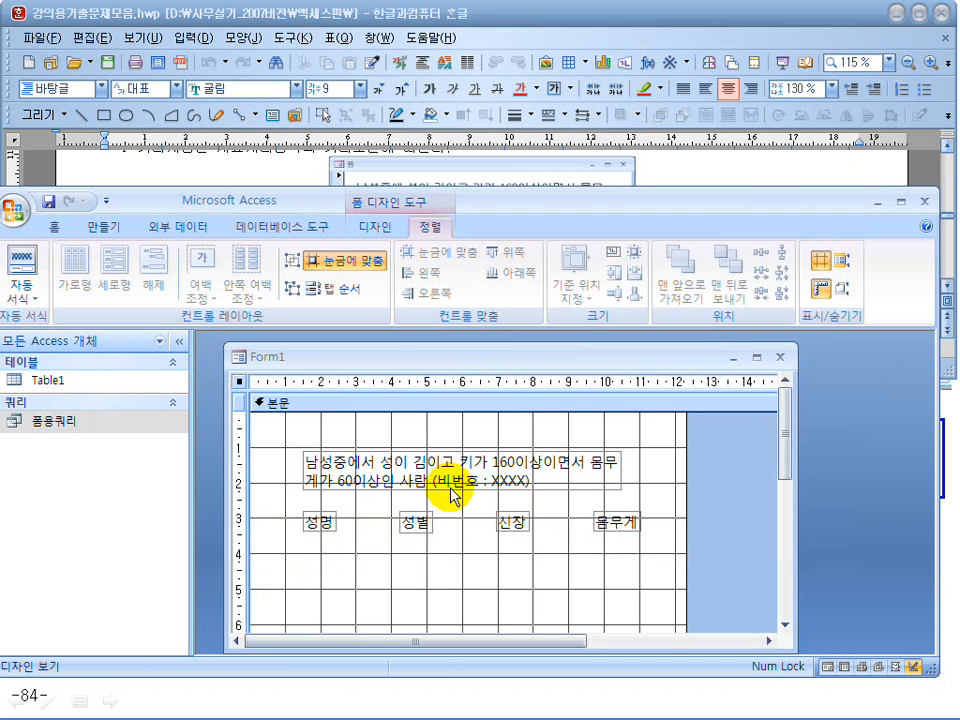
# Maximize Access, make the form window taller and draw a list box about 10 cm wide and 4.7 cm high below the column headings.
pyautogui.click(376, 229)
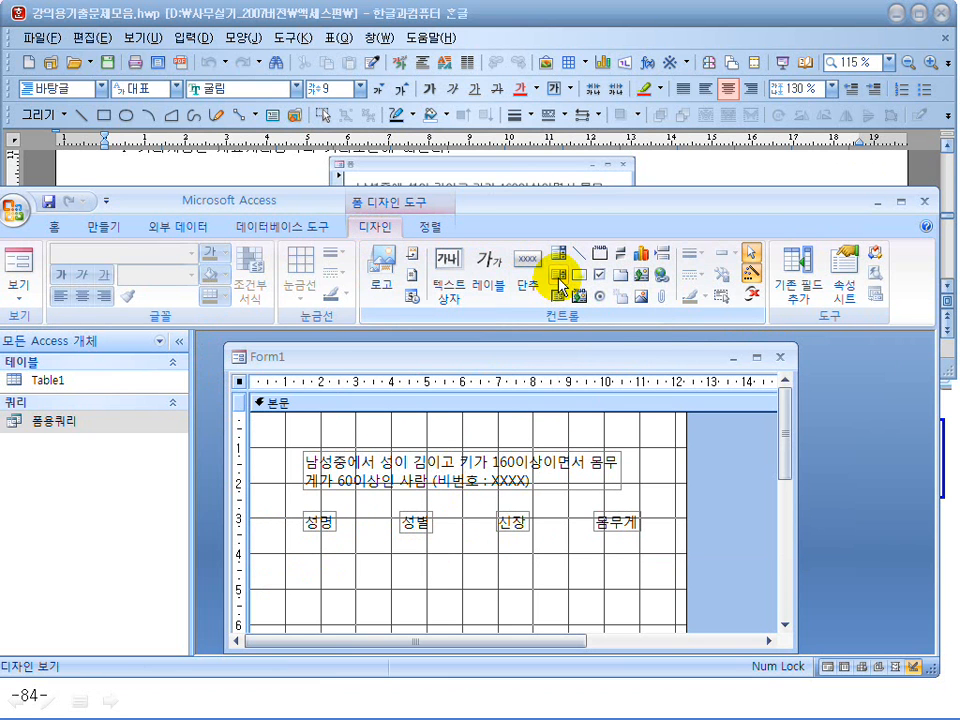
pyautogui.doubleClick(561, 195)
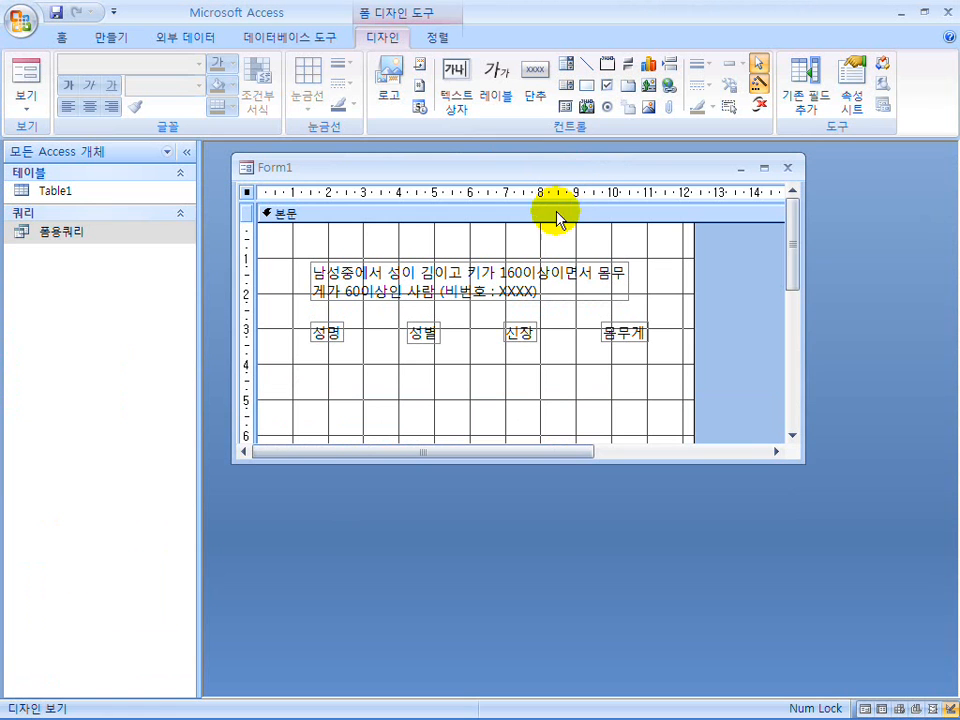
pyautogui.moveTo(546, 460); pyautogui.dragTo(552, 616)
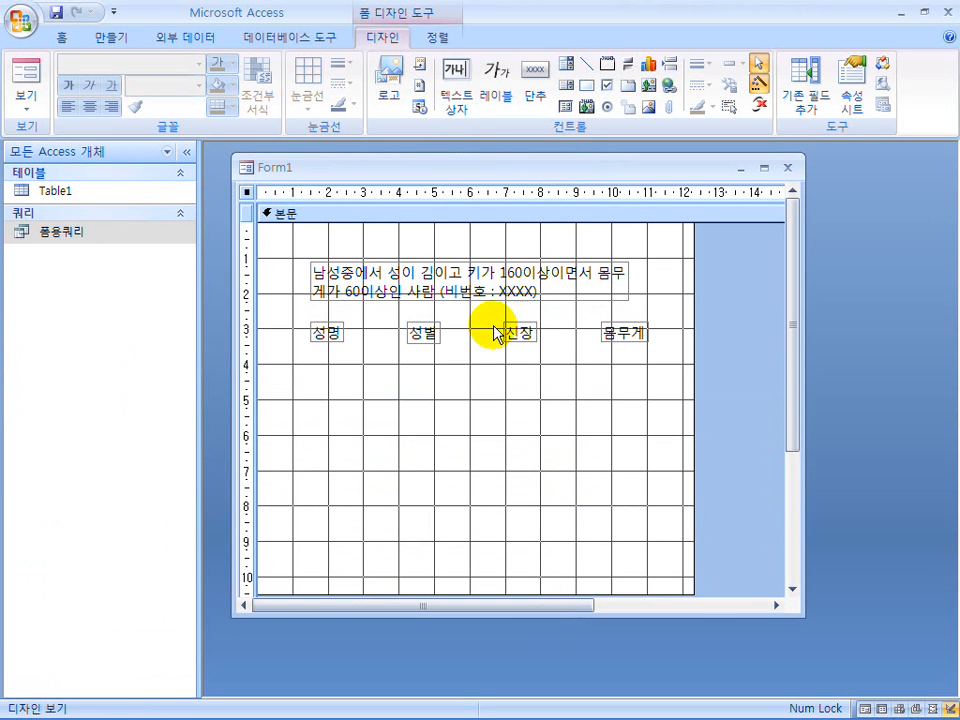
pyautogui.click(566, 85)
pyautogui.moveTo(300, 361); pyautogui.dragTo(661, 524)
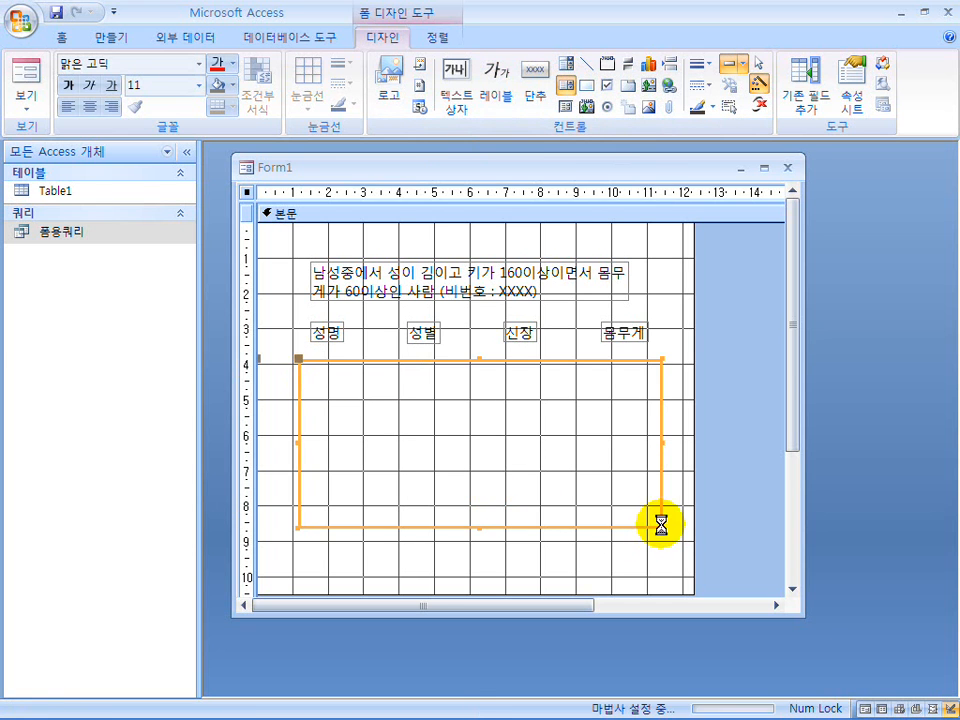
# Have the list box look up its values from the query 폼용쿼리 and include all four fields: 성명, 성별, 신장 and 몸무게.
pyautogui.click(637, 404)
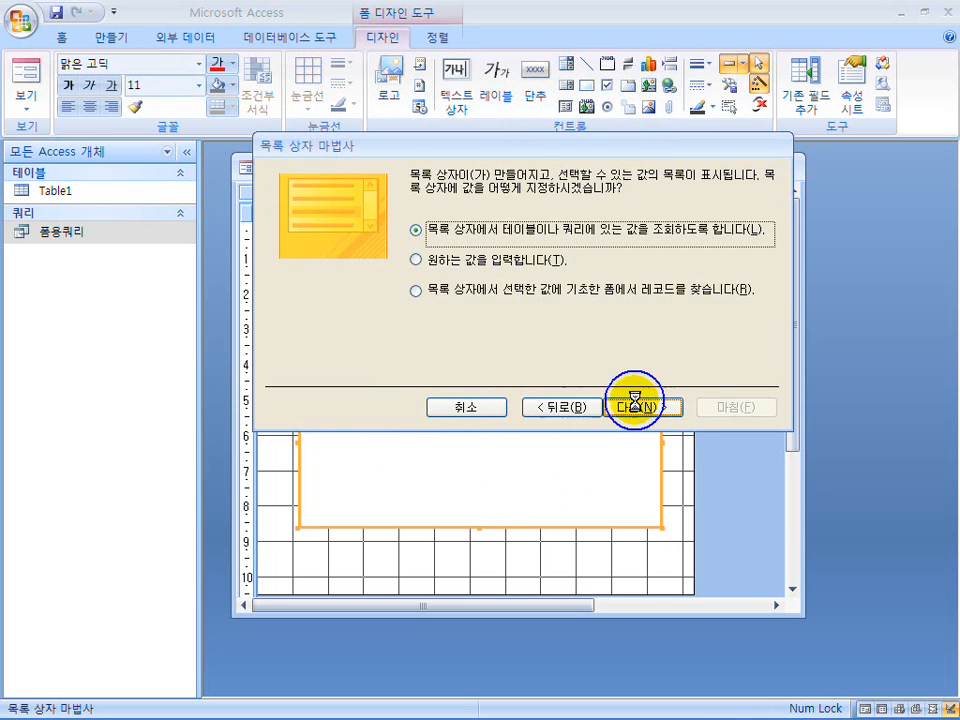
pyautogui.click(517, 338)
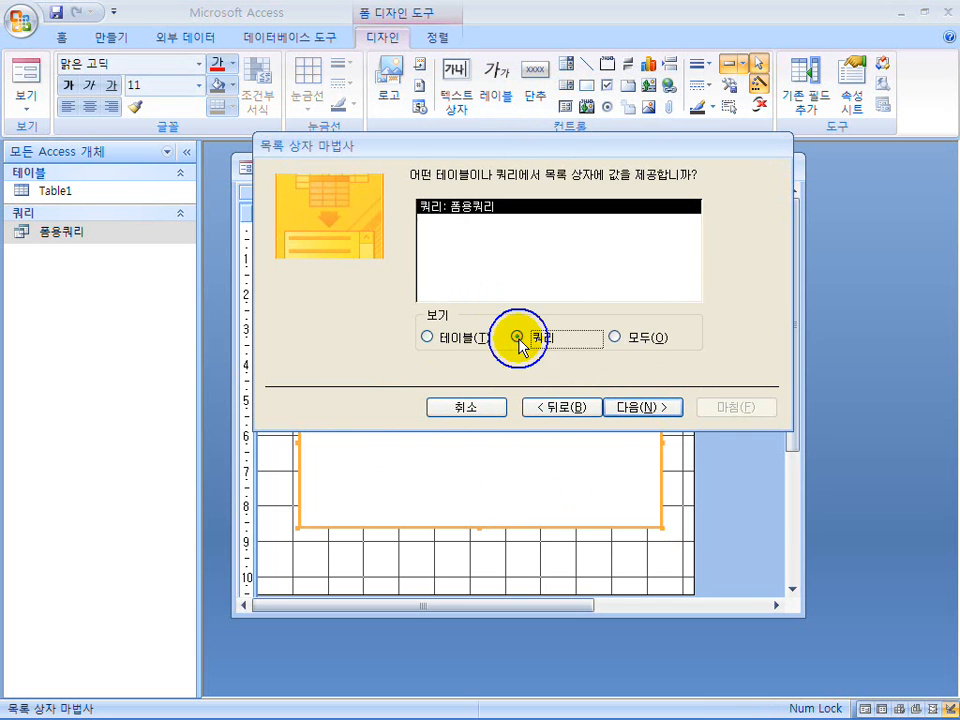
pyautogui.click(620, 408)
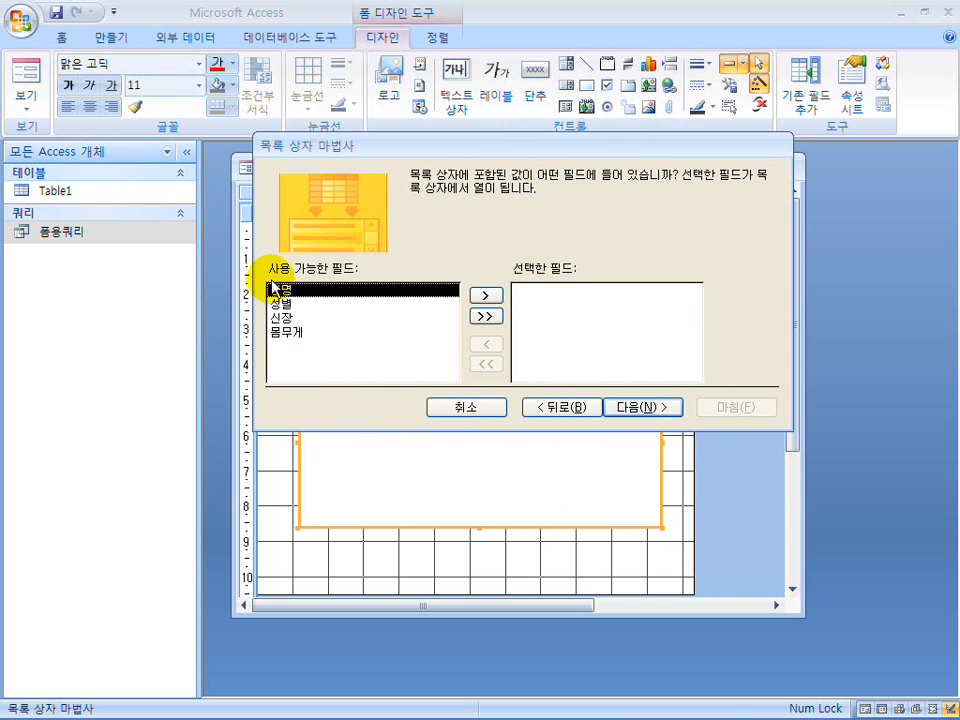
pyautogui.click(485, 317)
pyautogui.click(638, 410)
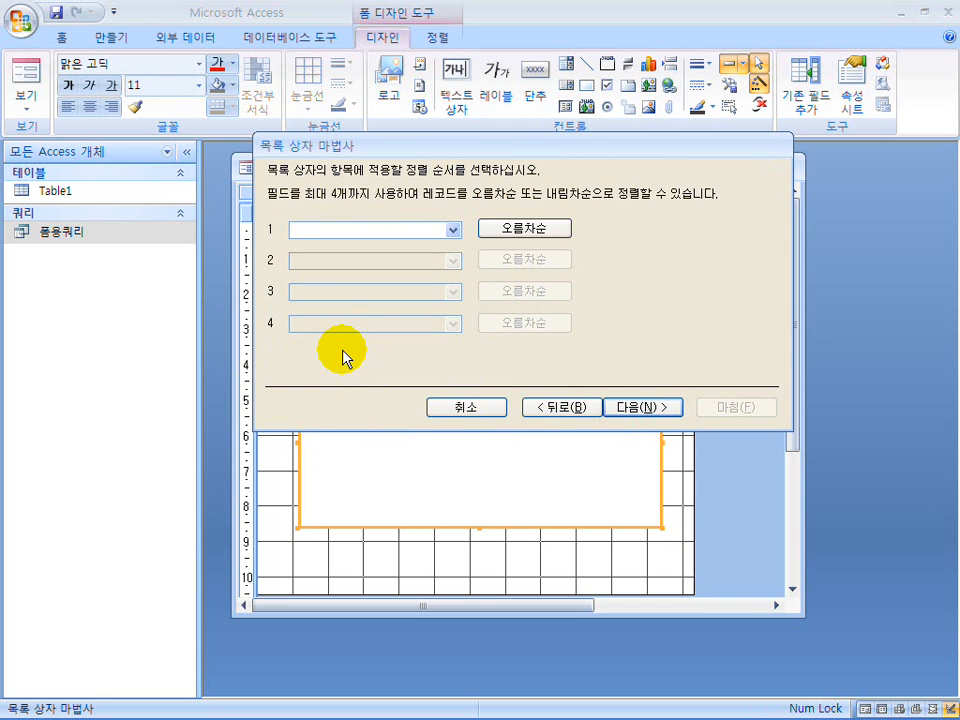
# Finish the list box without sorting, with default column widths, 성명 as the value field, the value kept rather than stored in a field, and label 성명.
pyautogui.click(622, 410)
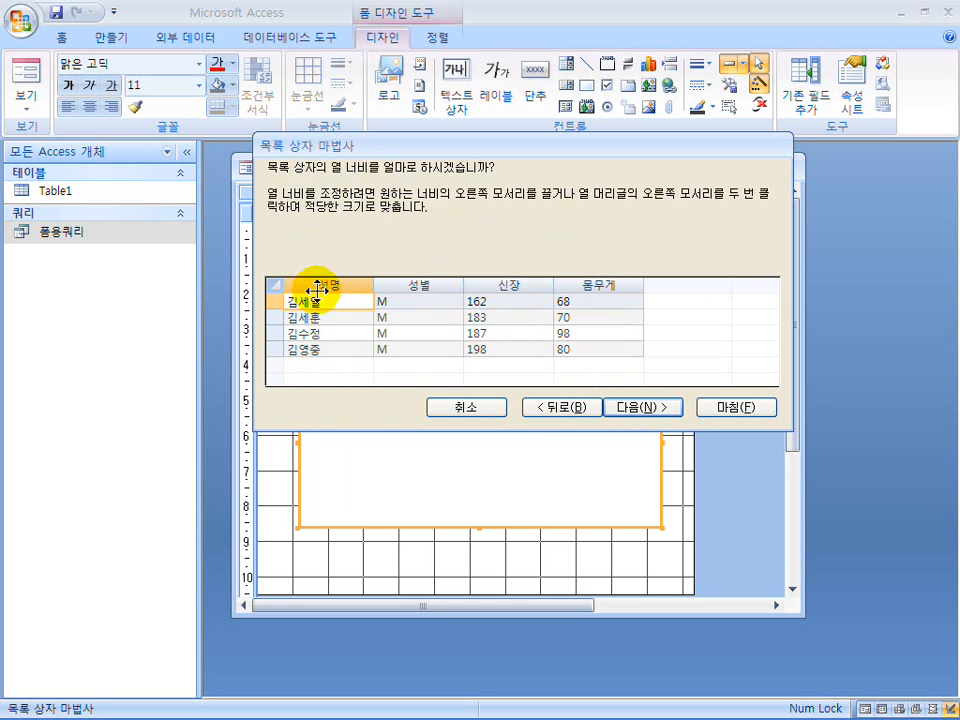
pyautogui.click(621, 405)
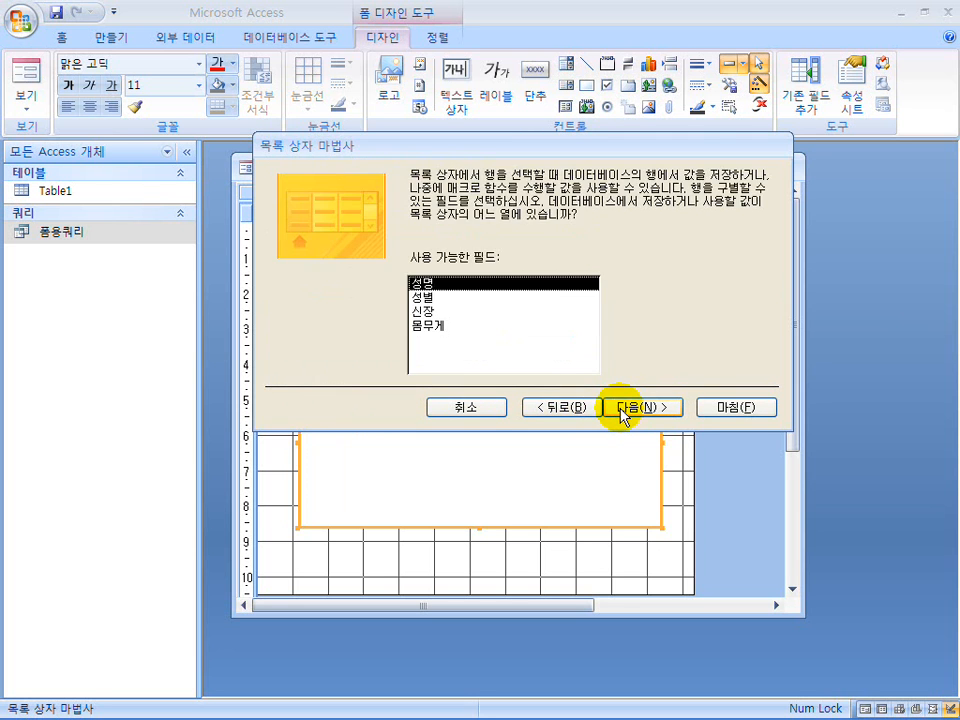
pyautogui.click(622, 410)
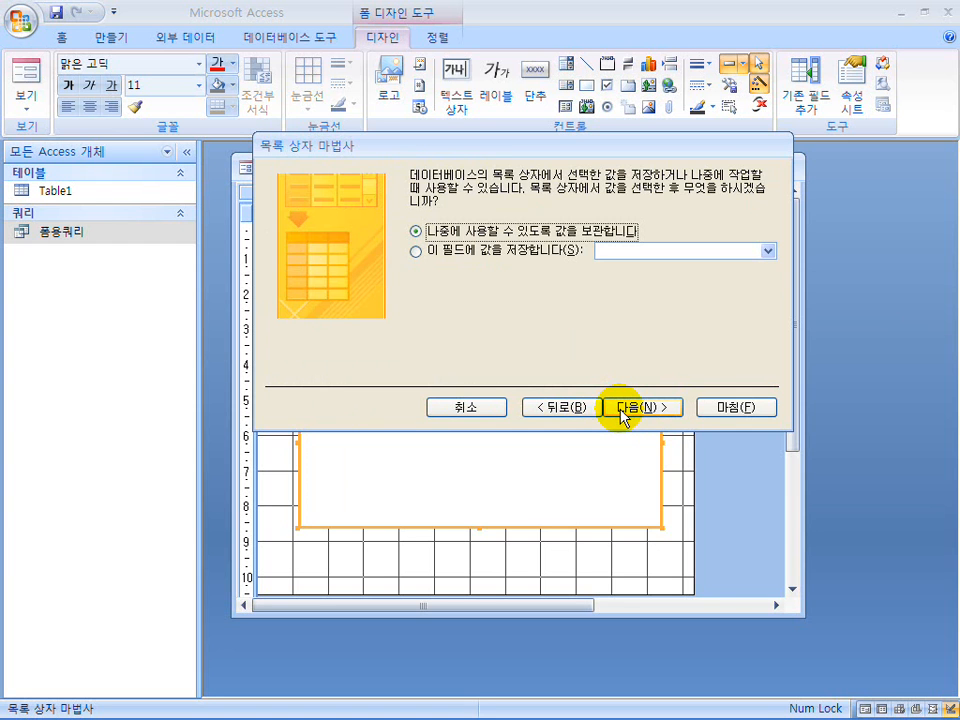
pyautogui.click(626, 407)
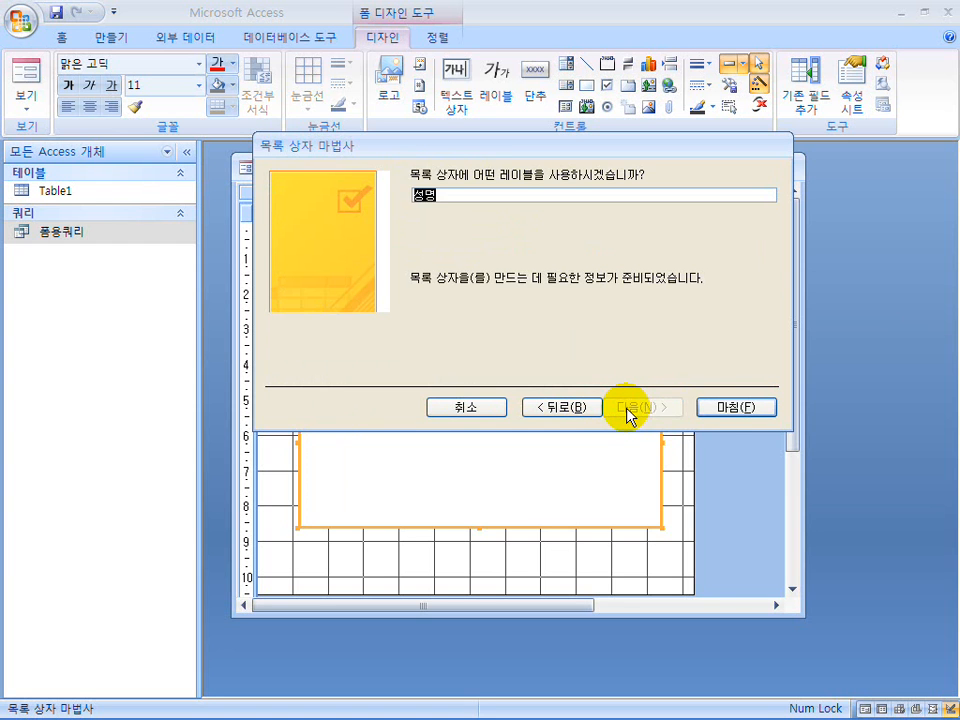
pyautogui.click(729, 417)
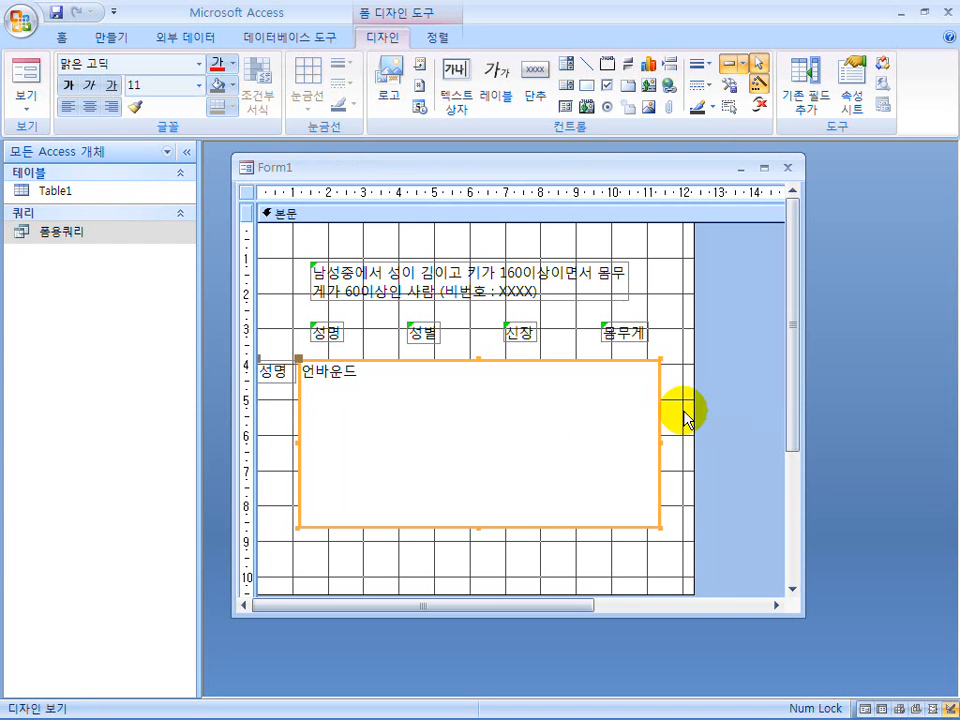
# Delete the 성명 label attached to the list box and preview the form in Form view.
pyautogui.click(277, 378)
pyautogui.click(279, 380)
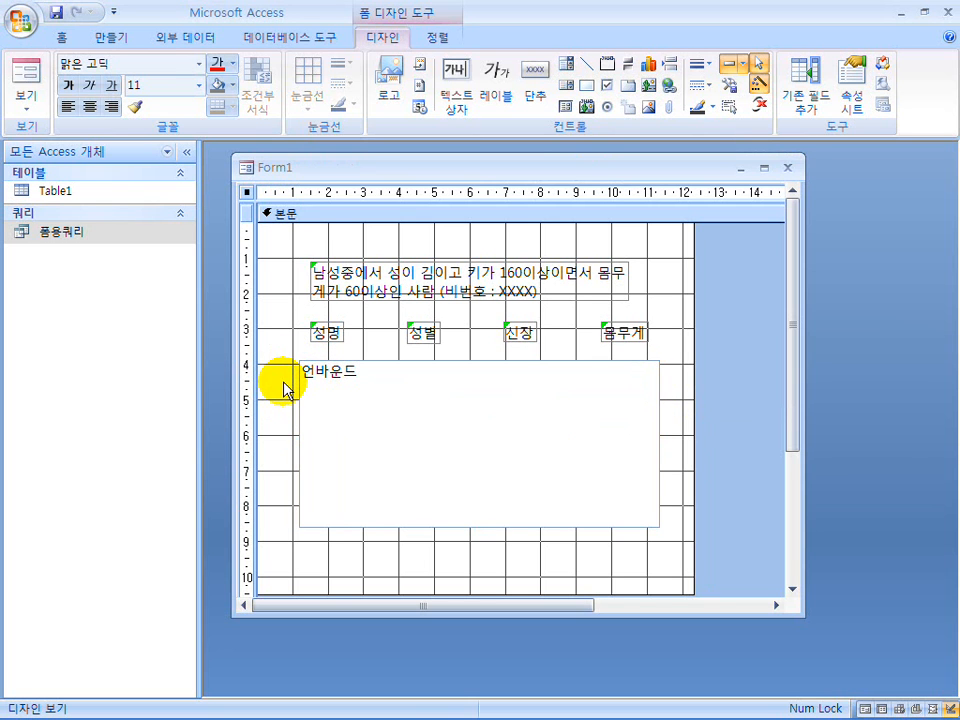
pyautogui.click(24, 80)
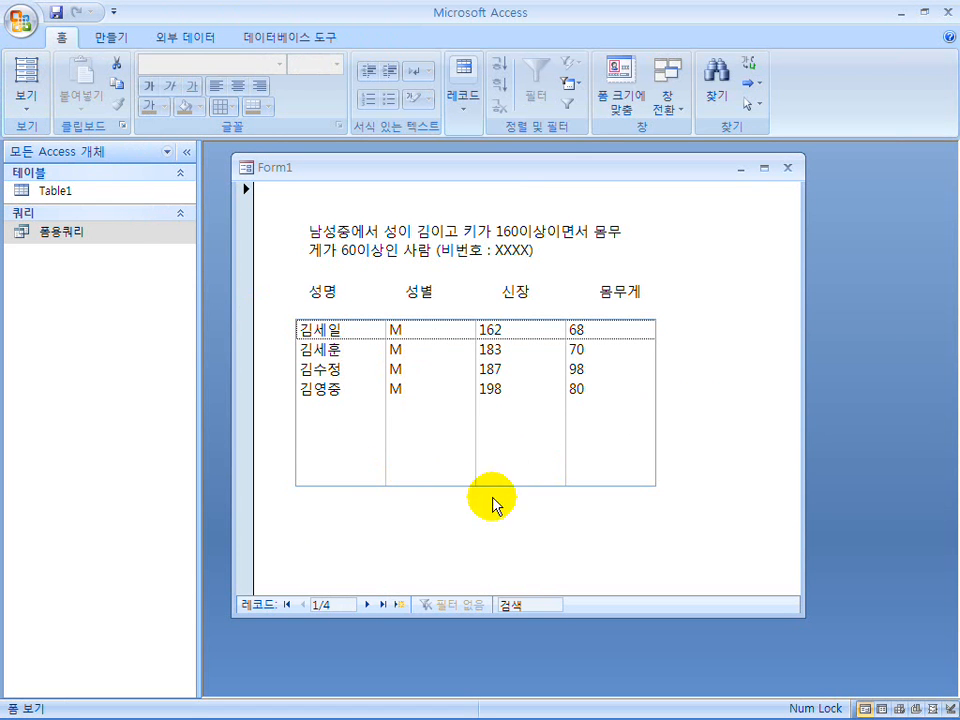
# Return to Design view, shorten the list box to about 3.1 cm high and preview the form in Form view.
pyautogui.click(28, 100)
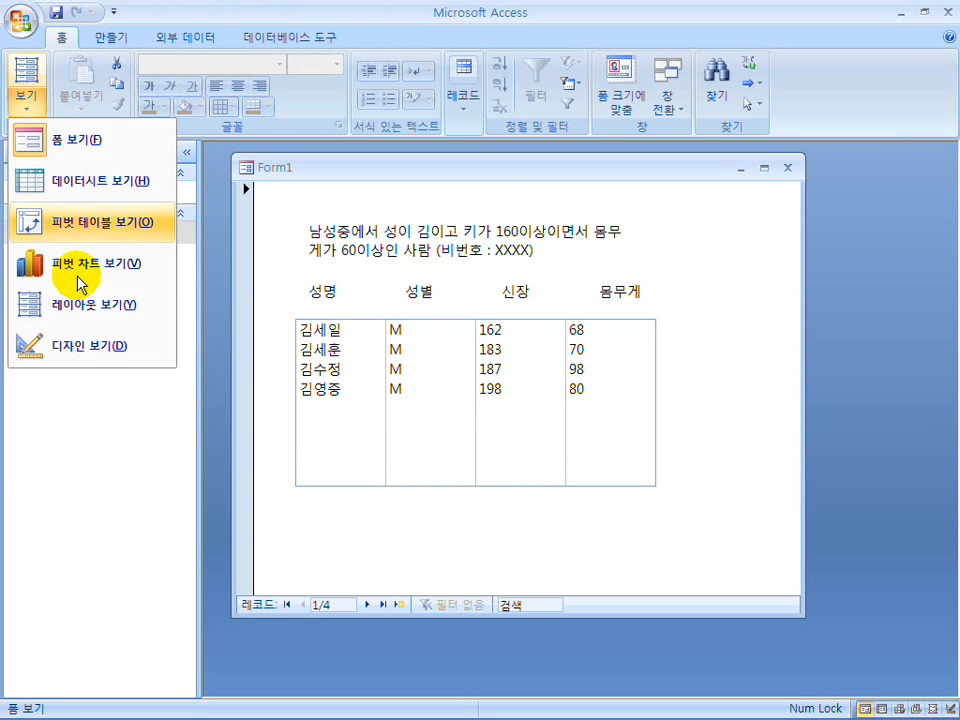
pyautogui.click(90, 346)
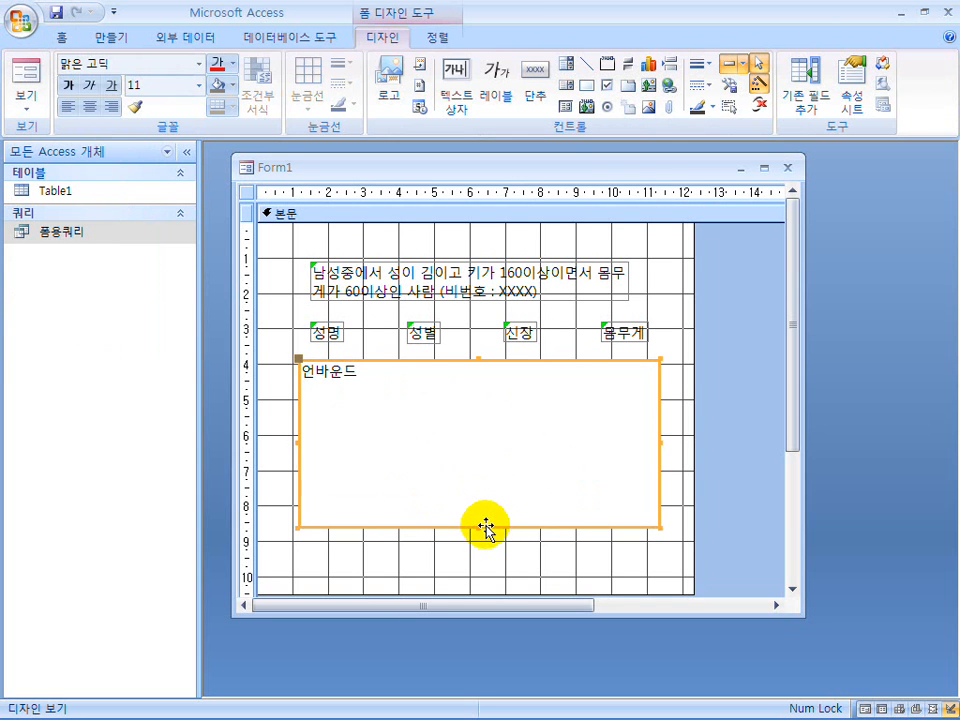
pyautogui.moveTo(478, 528); pyautogui.dragTo(478, 472)
pyautogui.click(24, 70)
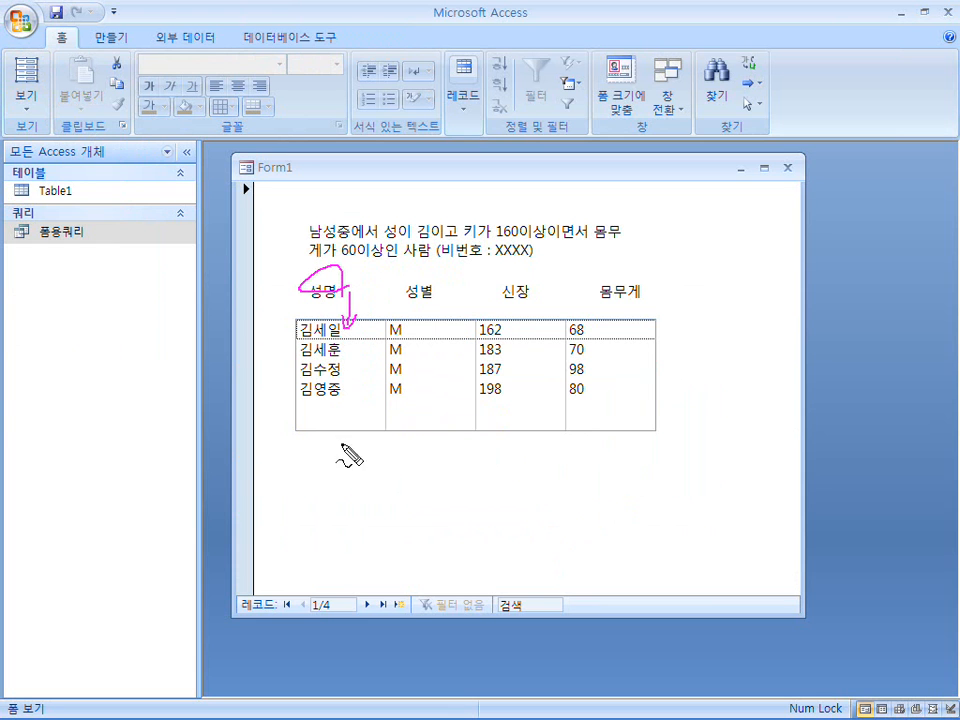
pyautogui.moveTo(449, 465)
pyautogui.mouseDown()
pyautogui.moveTo(671, 538)
pyautogui.moveTo(340, 542)
pyautogui.mouseUp()
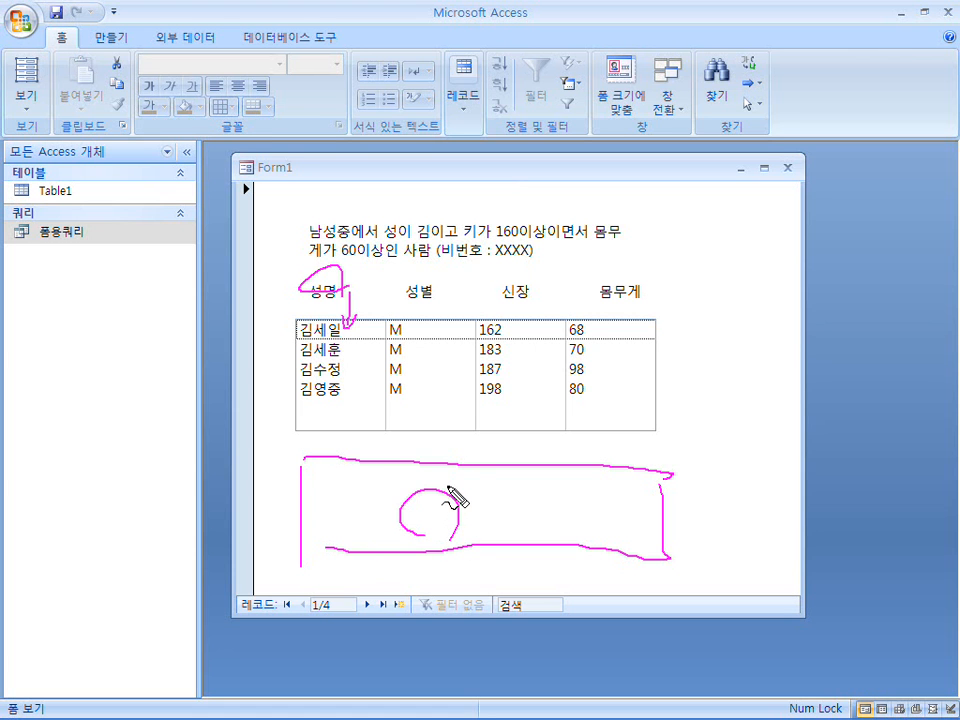
pyautogui.press('Escape')
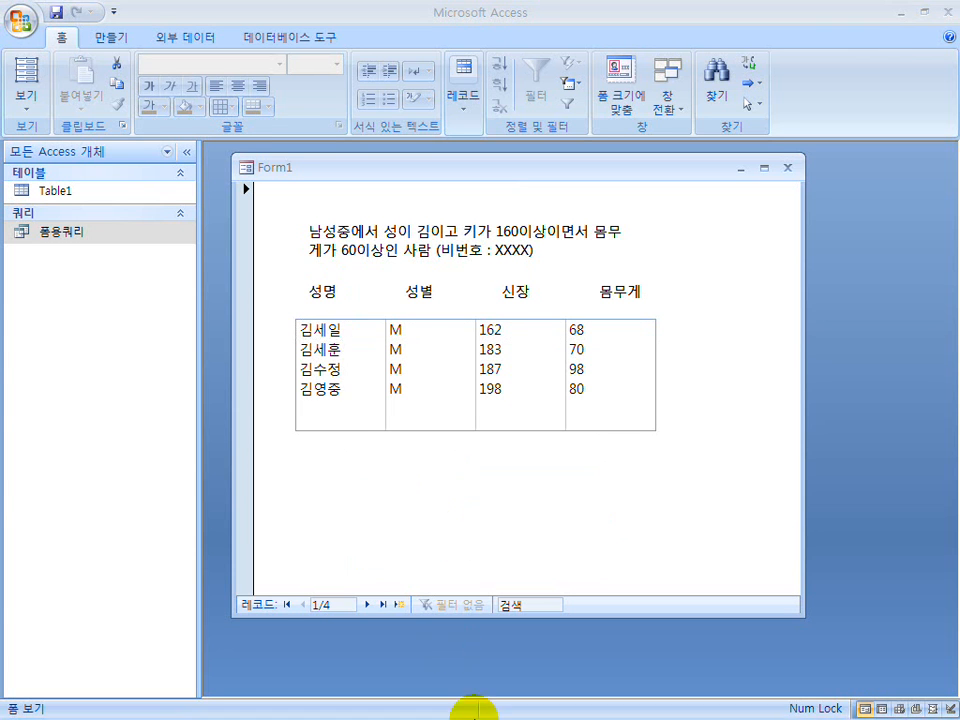
# Switch to the PowerPoint slide show and review the query and form slides through the one on showing column names and copying the SQL statement.
pyautogui.press('super')
pyautogui.click(491, 711)
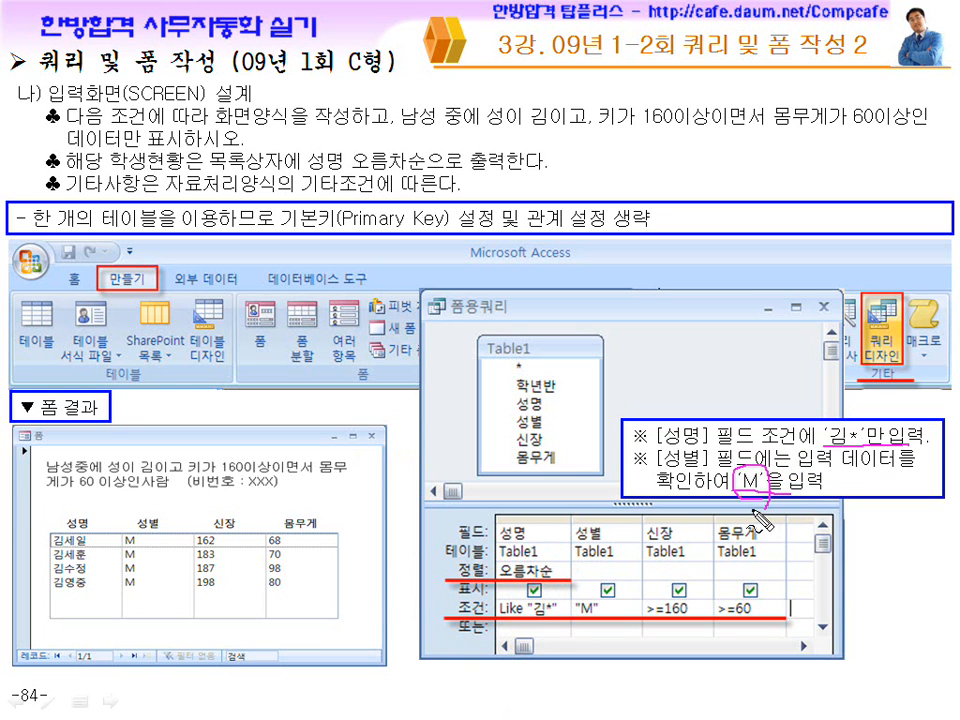
pyautogui.press('Escape')
pyautogui.click(602, 508)
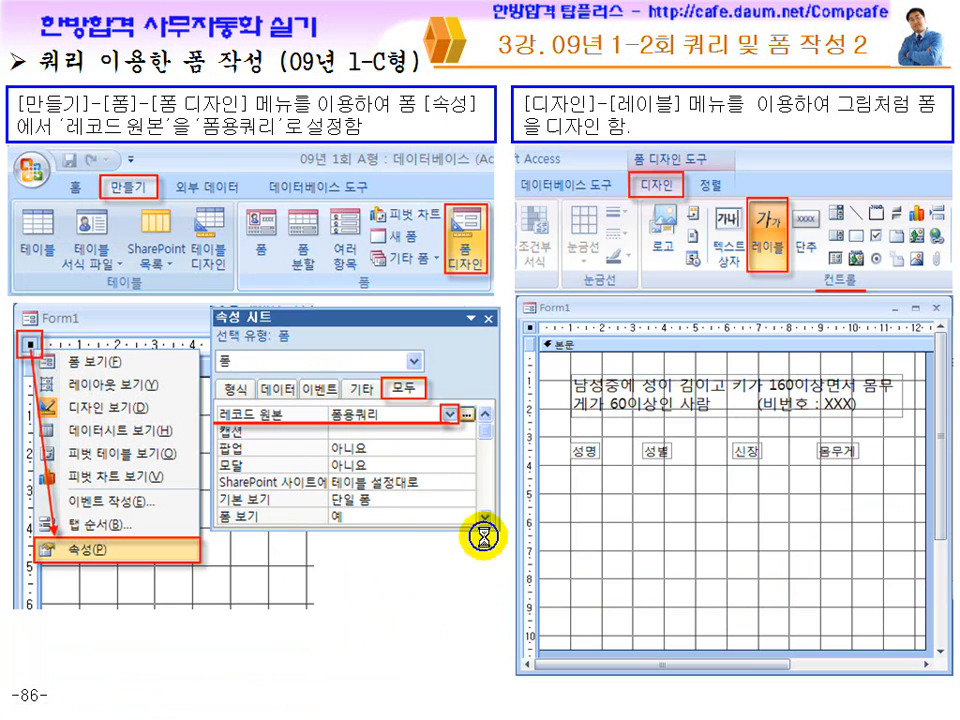
pyautogui.click(362, 402)
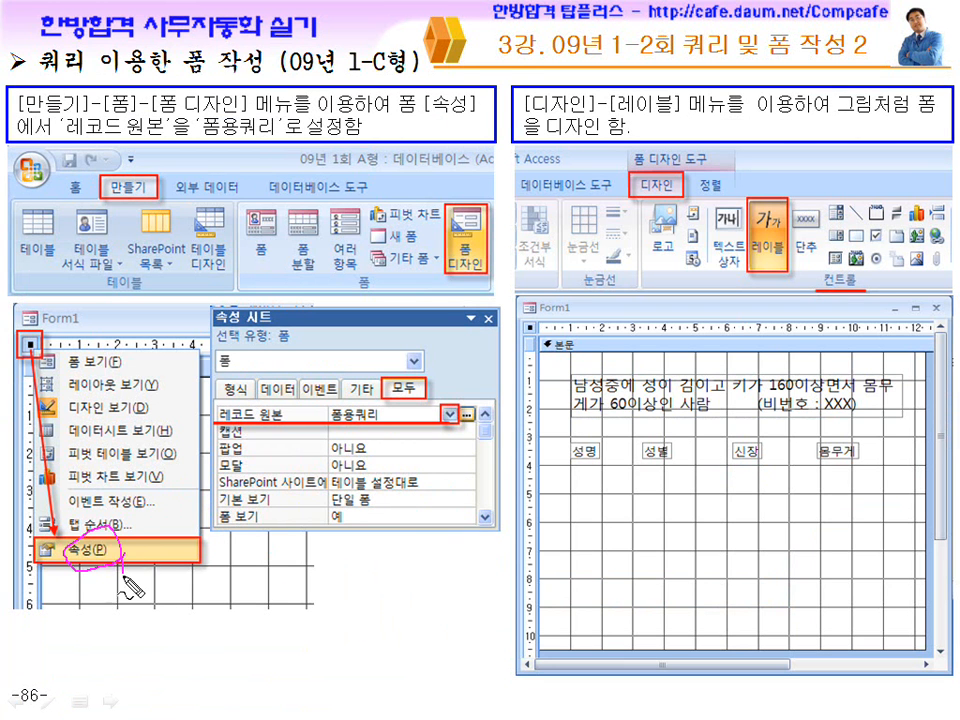
pyautogui.moveTo(657, 487); pyautogui.dragTo(752, 450)
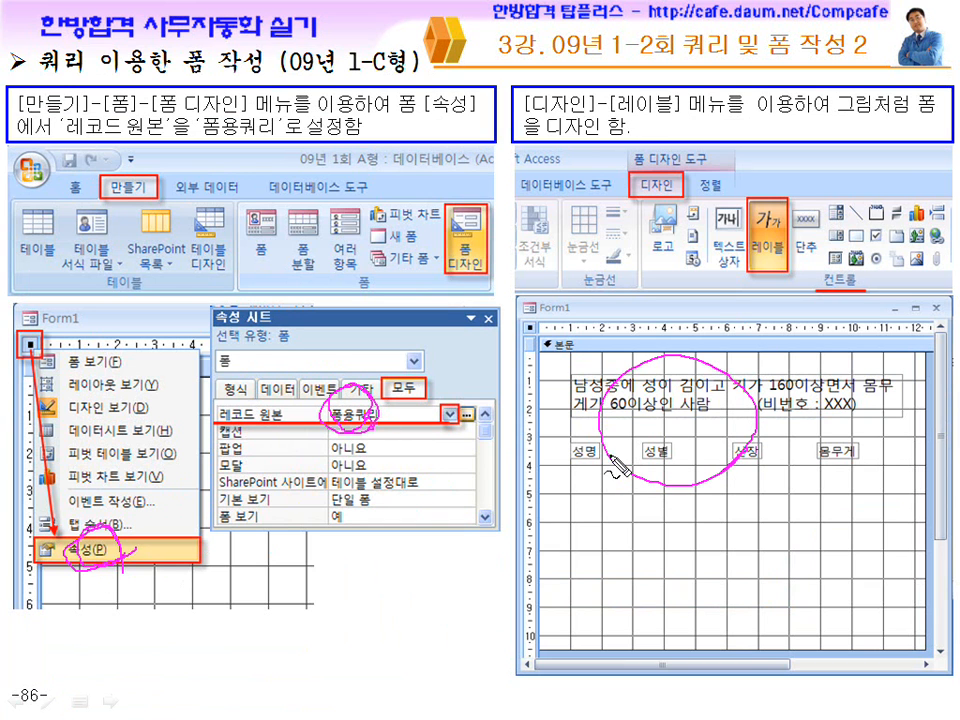
pyautogui.moveTo(689, 490); pyautogui.dragTo(738, 458)
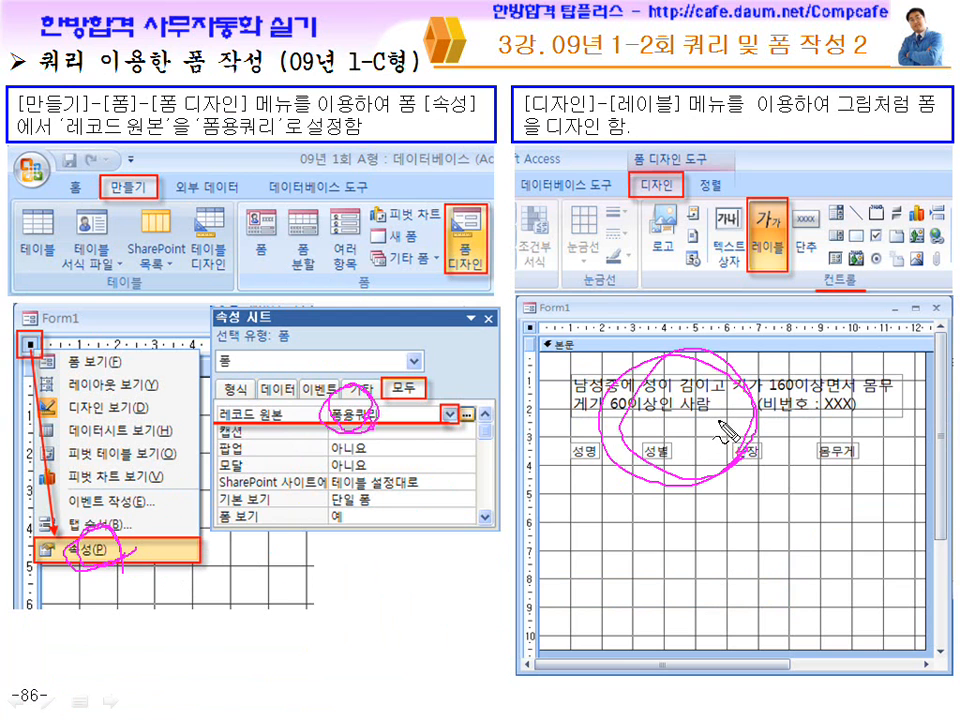
pyautogui.press('Escape')
pyautogui.click(678, 427)
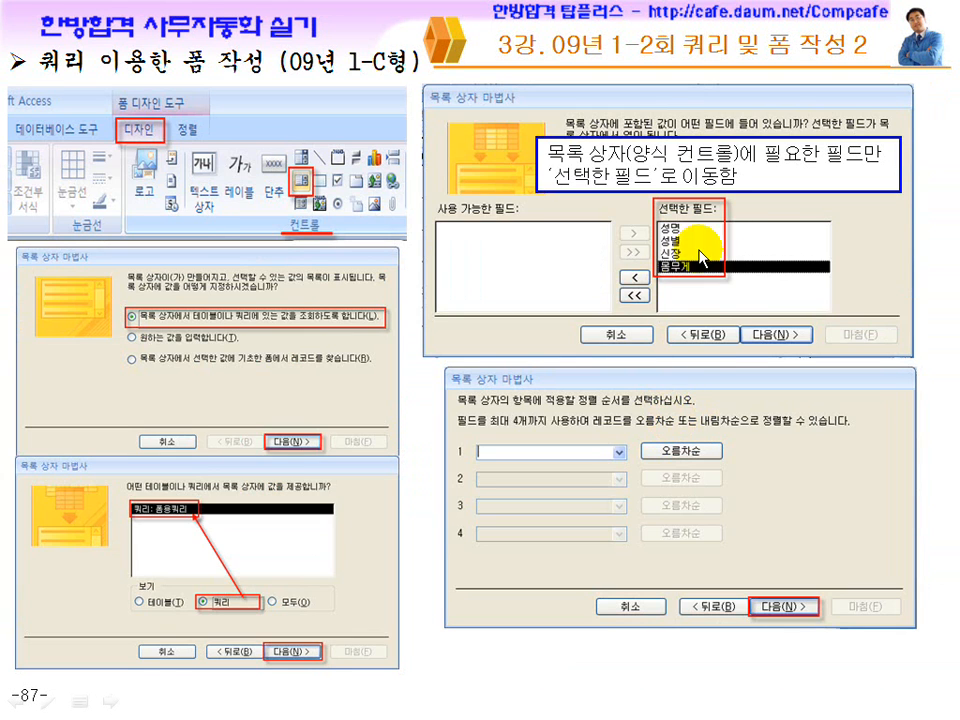
pyautogui.click(514, 310)
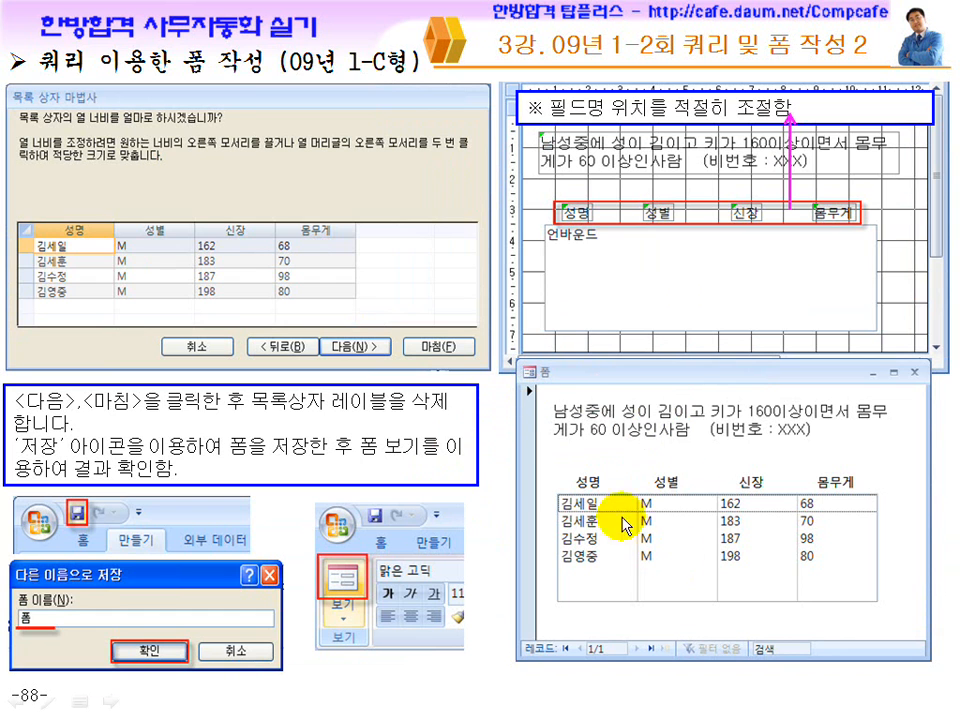
pyautogui.click(686, 456)
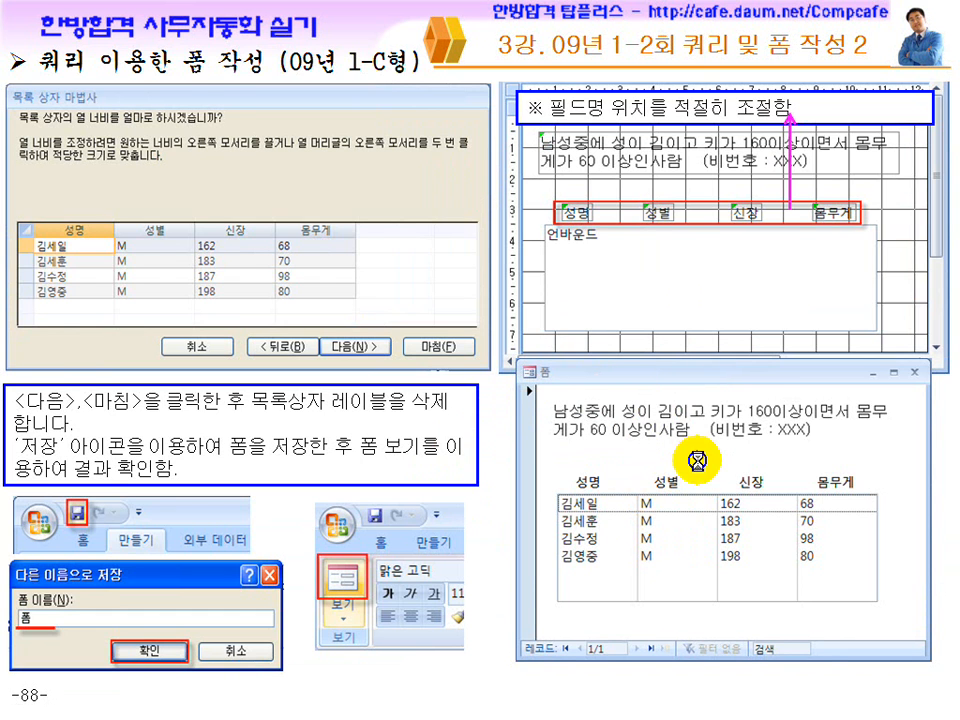
pyautogui.hotkey('ctrl', 'p')
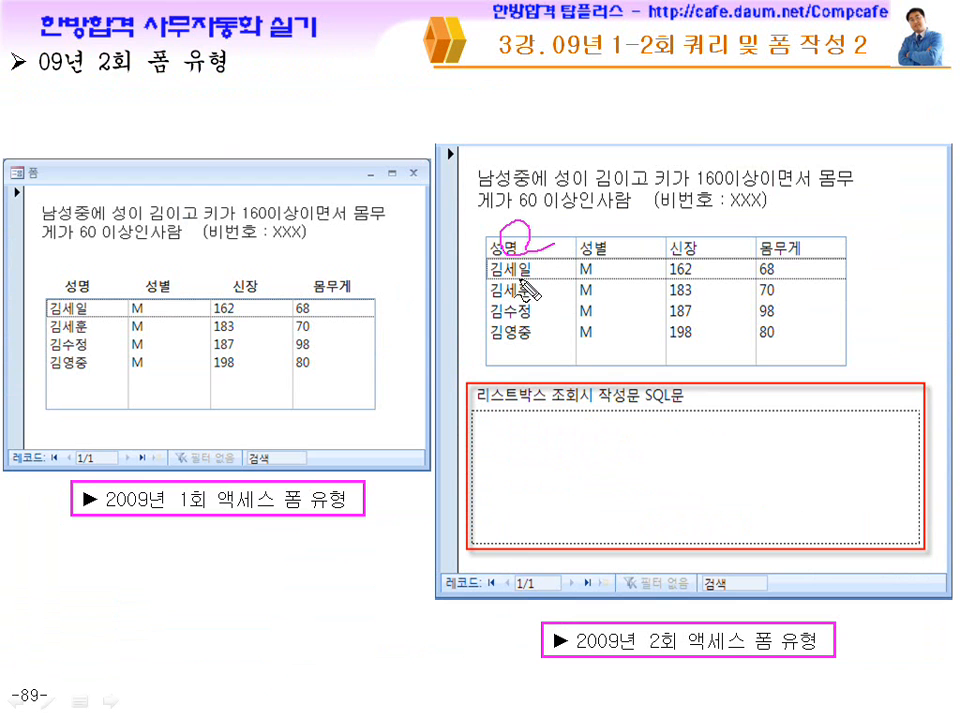
pyautogui.press('Escape')
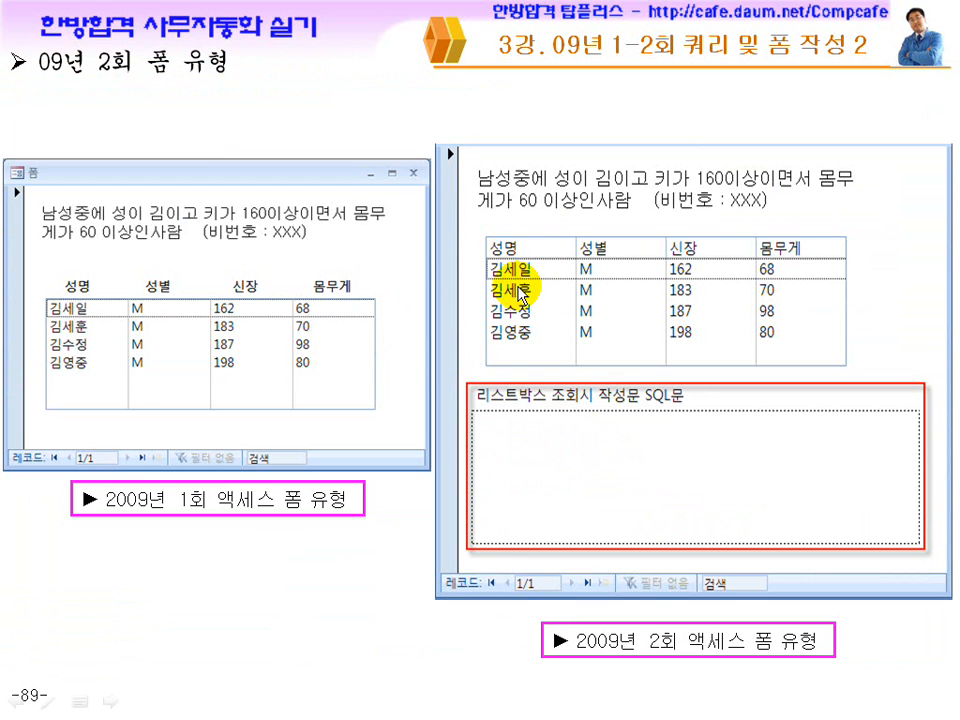
pyautogui.click(520, 290)
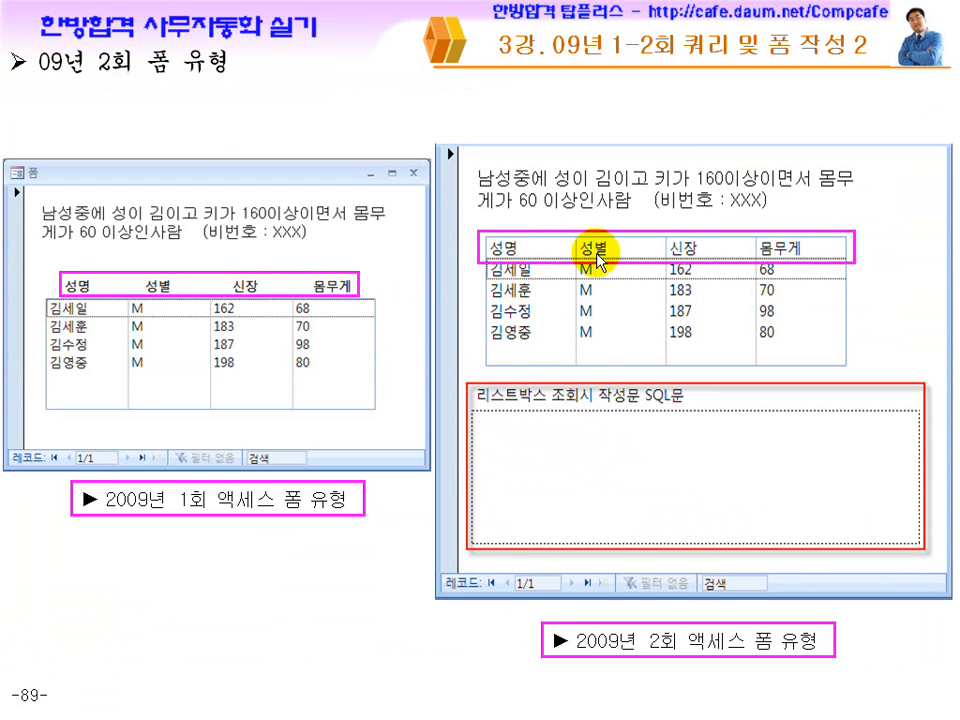
pyautogui.click(686, 482)
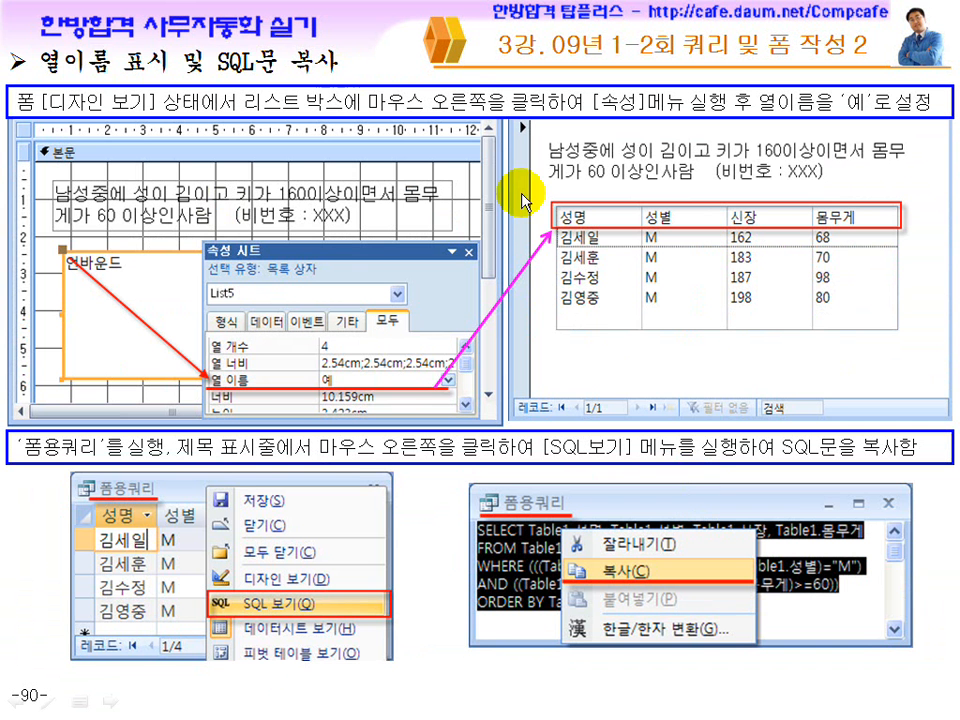
# Switch back to Access, open Form1 in Design view and delete the four heading labels 성명, 성별, 신장 and 몸무게.
pyautogui.press('super')
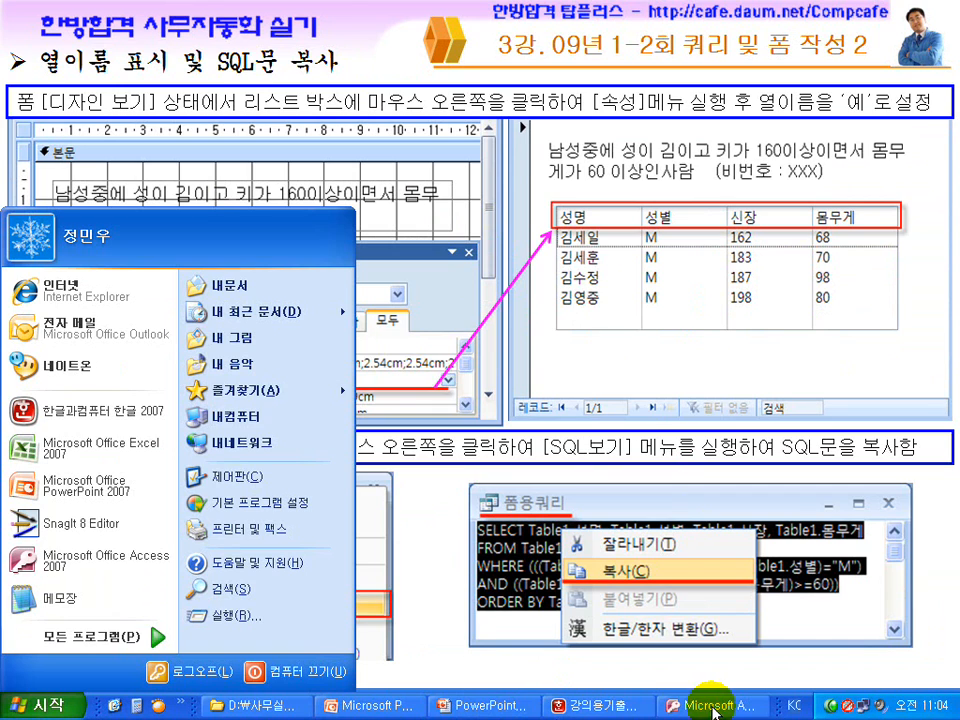
pyautogui.click(730, 700)
pyautogui.click(26, 96)
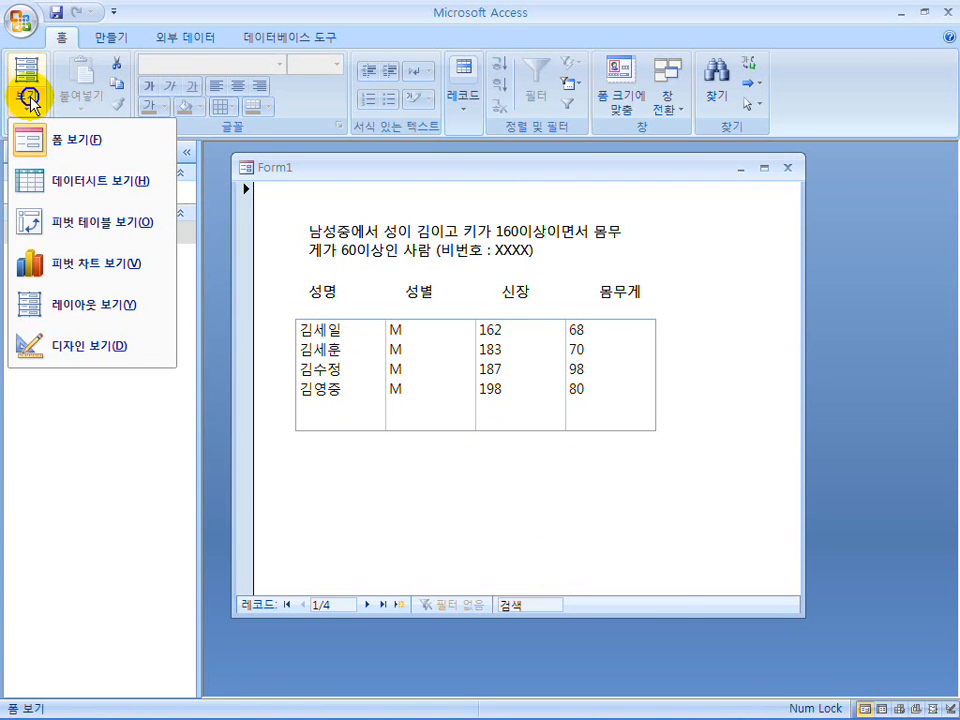
pyautogui.click(75, 364)
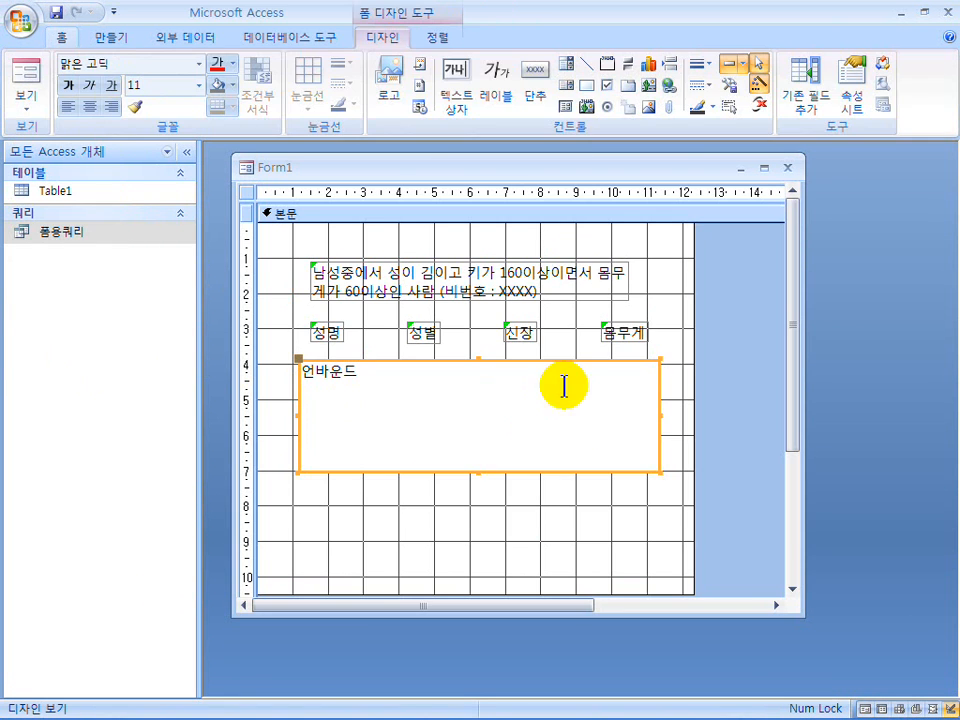
pyautogui.moveTo(677, 352); pyautogui.dragTo(274, 317)
pyautogui.press('Delete')
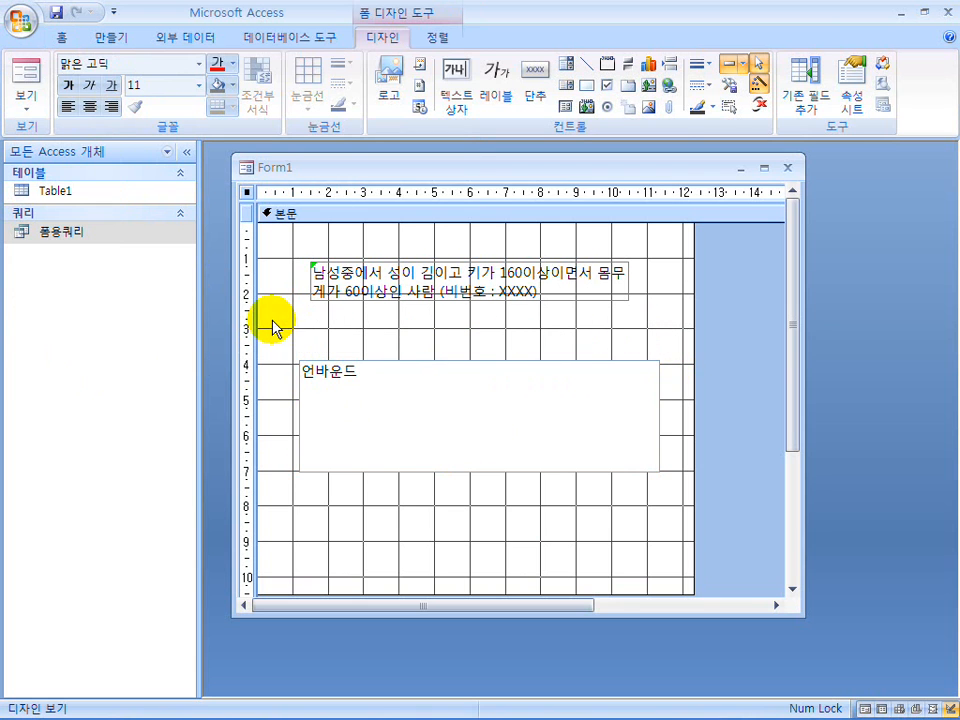
# Set the list box's column names property (열 이름) to 예, close the property sheet and preview the form in Form view.
pyautogui.click(404, 431)
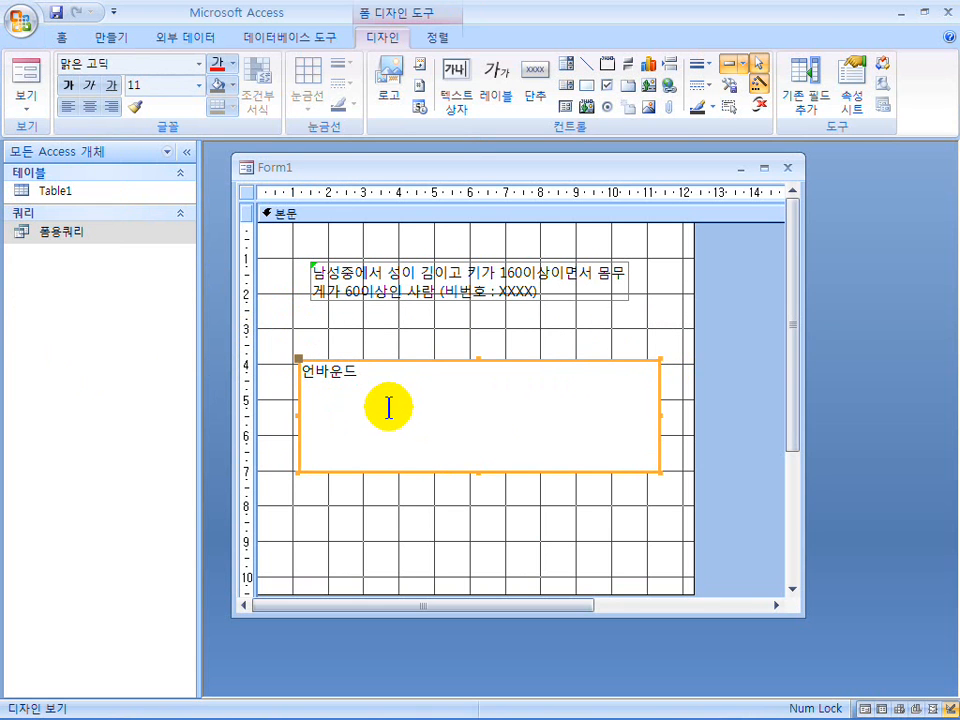
pyautogui.rightClick(389, 407)
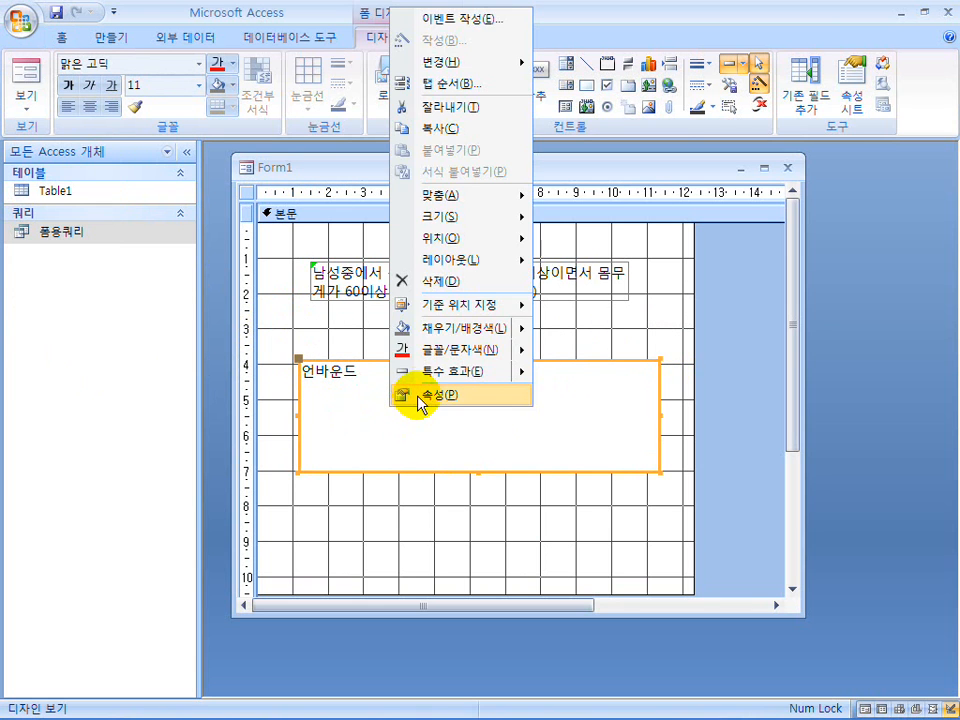
pyautogui.click(425, 395)
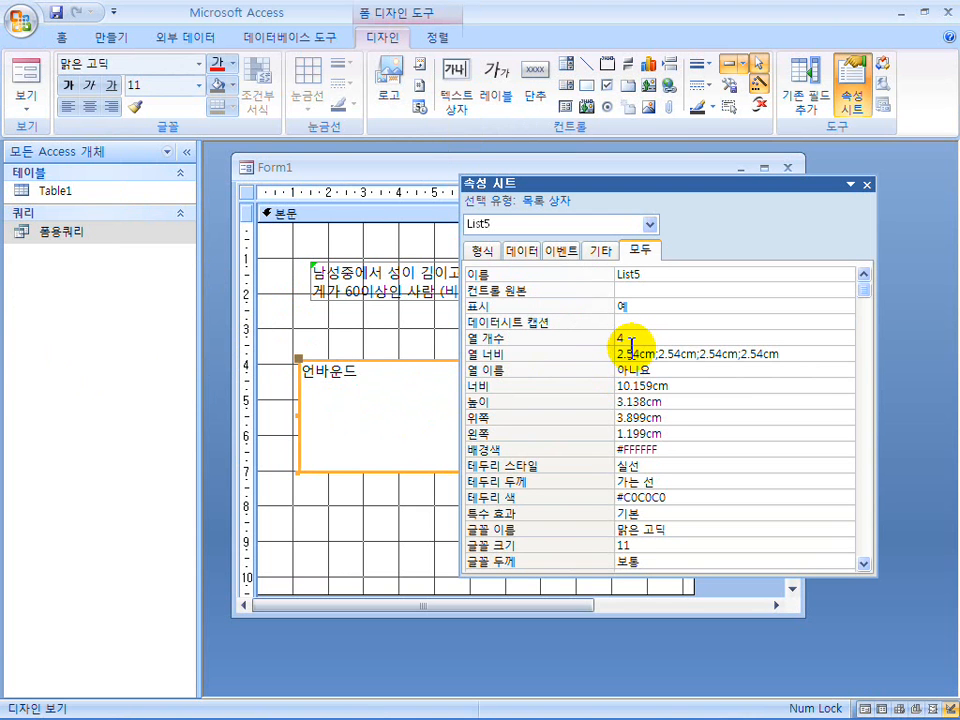
pyautogui.click(821, 371)
pyautogui.click(847, 370)
pyautogui.click(810, 385)
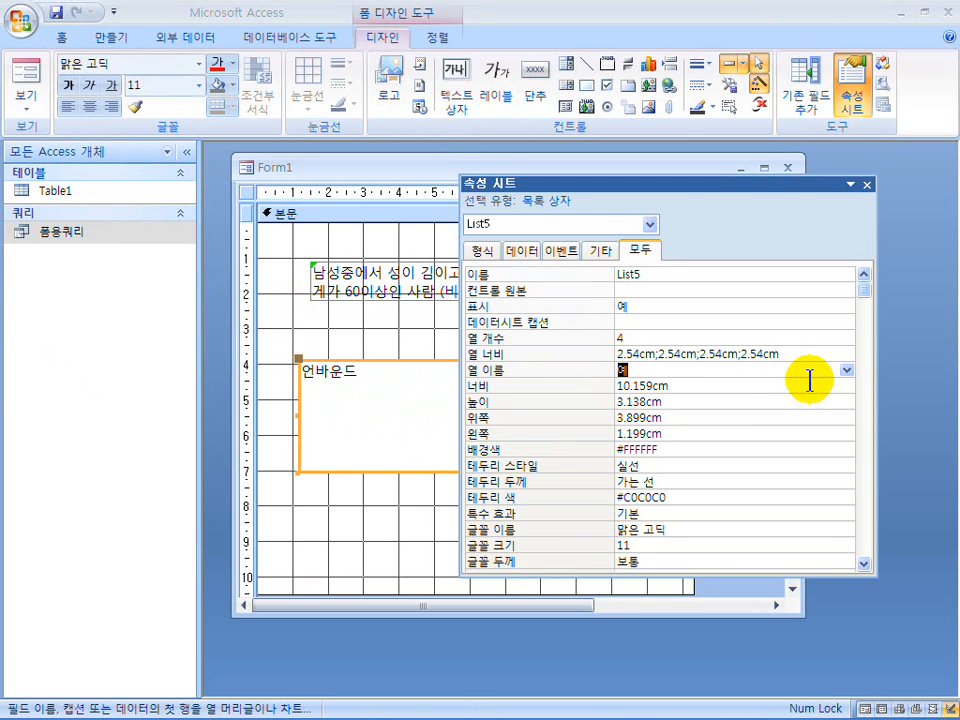
pyautogui.click(866, 185)
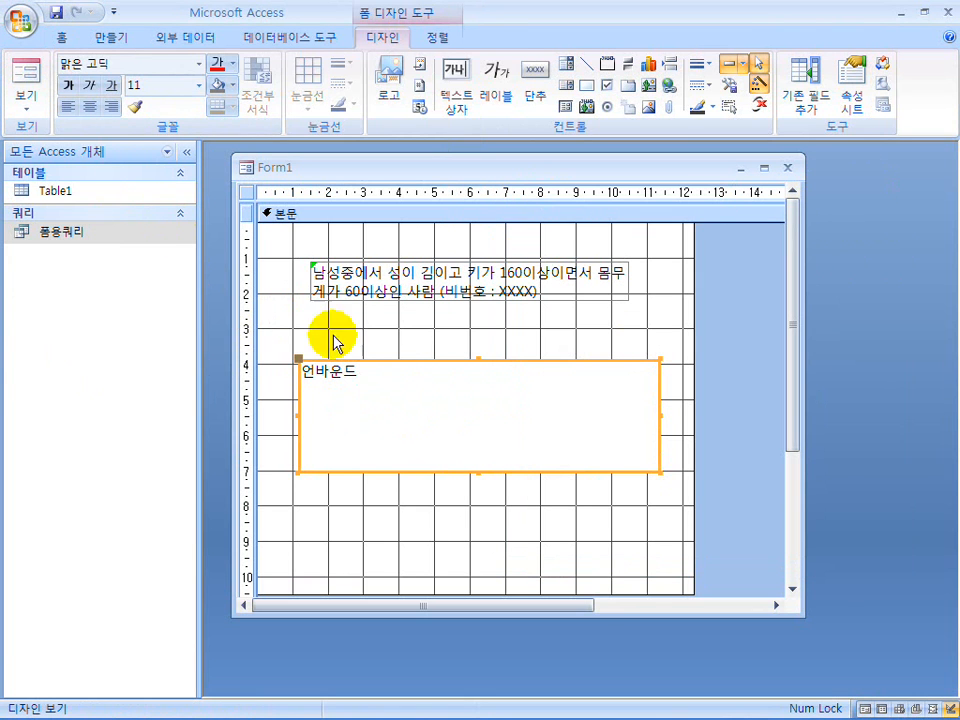
pyautogui.click(42, 100)
pyautogui.click(26, 77)
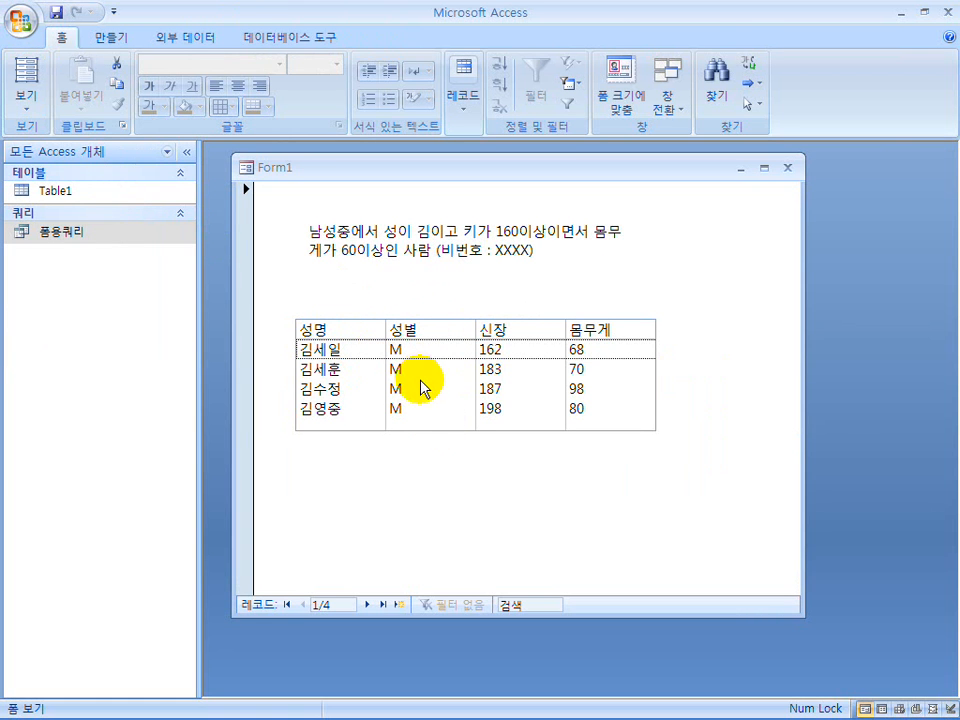
# Switch to the PowerPoint slide show and examine the slide on adding the SQL statement below the list box with a dotted border.
pyautogui.moveTo(645, 710)
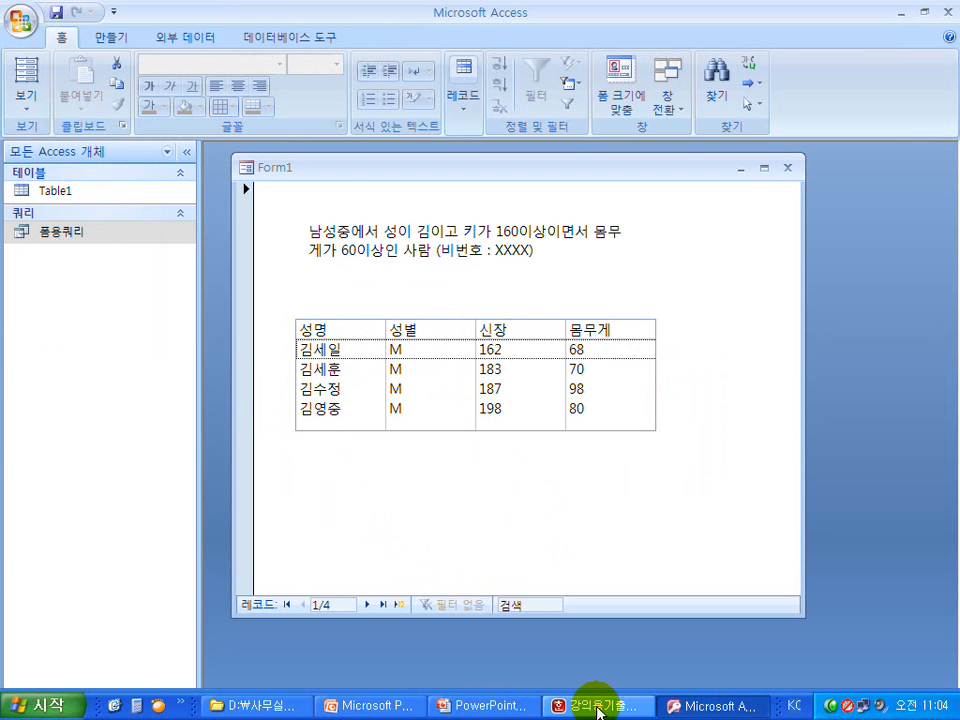
pyautogui.click(598, 712)
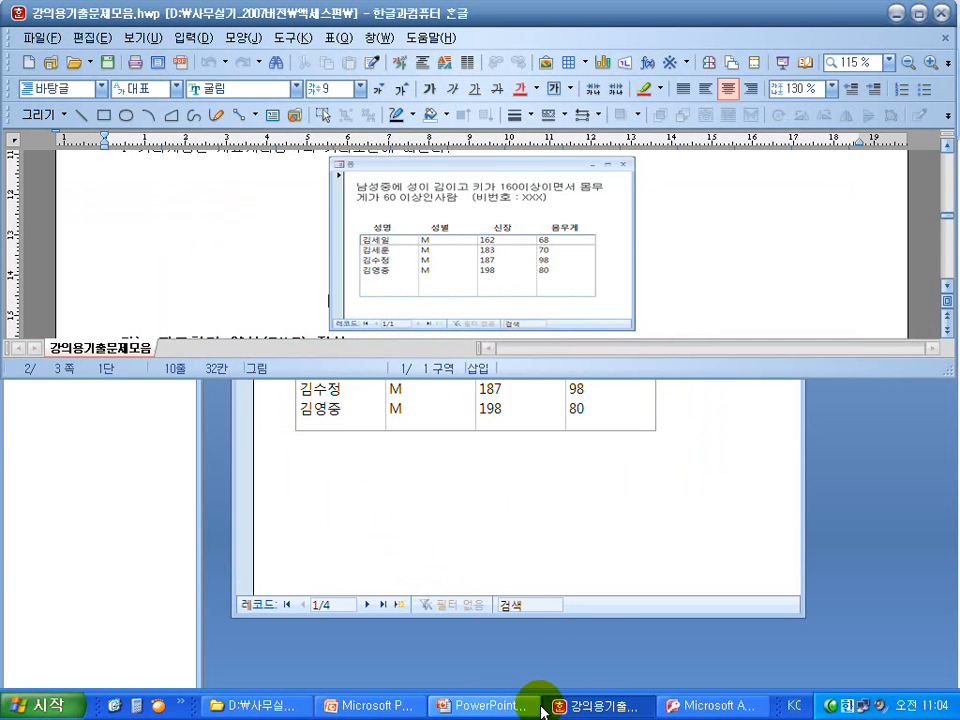
pyautogui.click(520, 709)
pyautogui.click(488, 469)
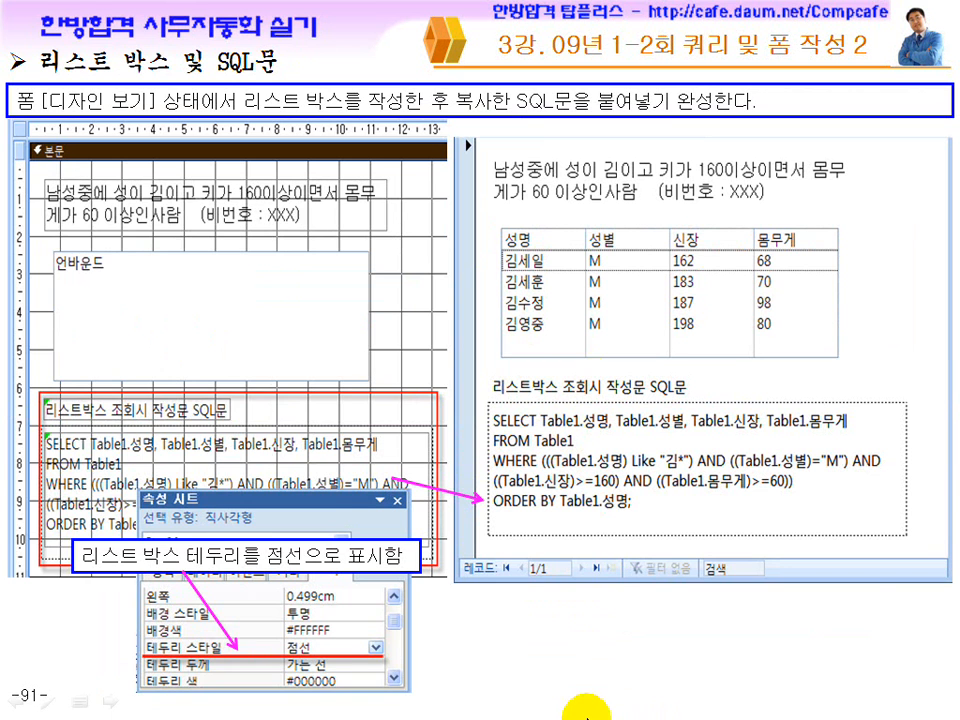
# Switch back to Access and change Form1 to Layout view.
pyautogui.press('super')
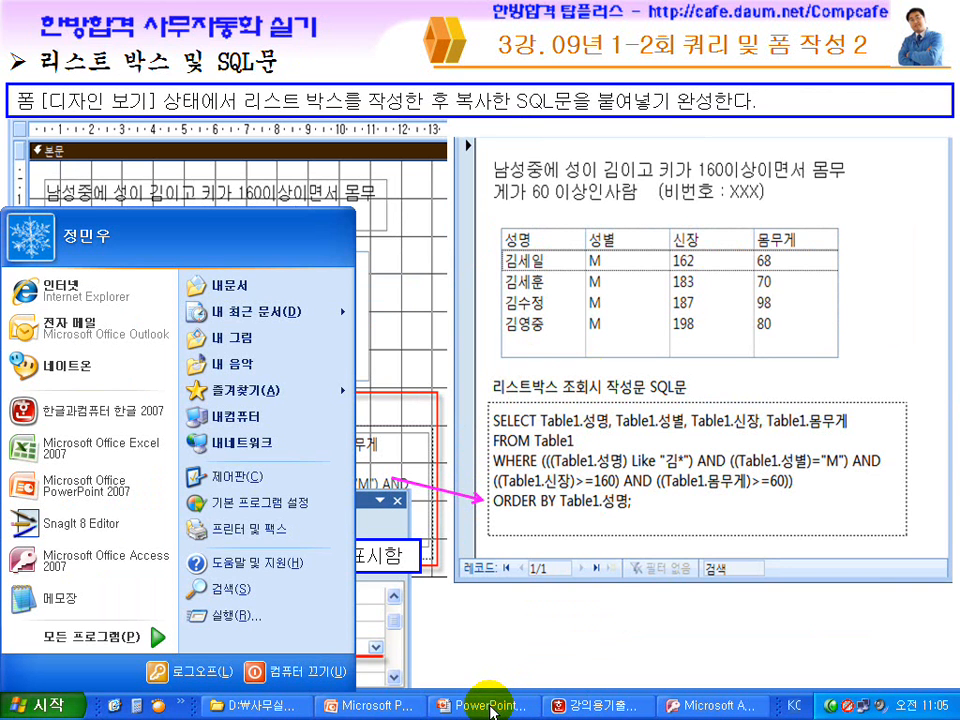
pyautogui.click(700, 708)
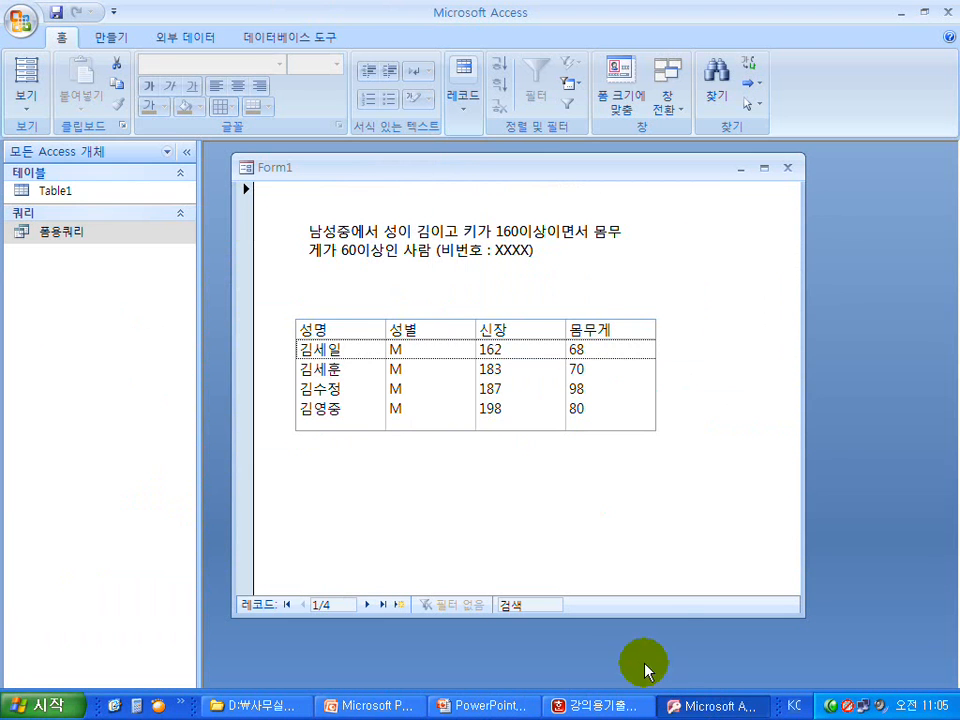
pyautogui.click(26, 66)
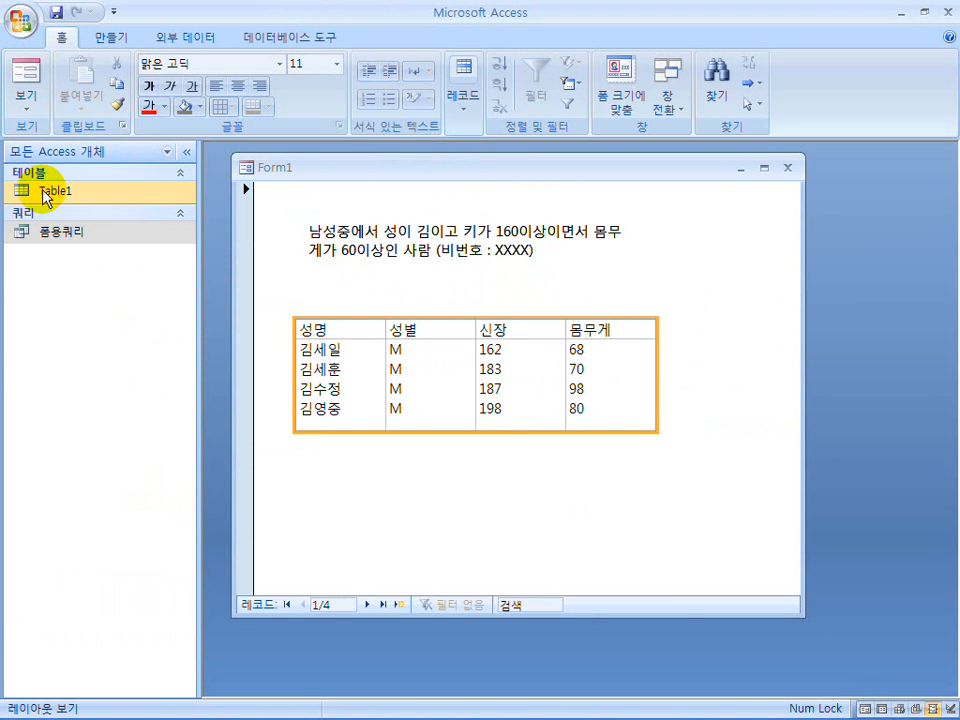
# Open Form1 in Design view and add the label 리스트박스 조회시 작성문 SQL문 just above the list box.
pyautogui.click(27, 97)
pyautogui.click(62, 347)
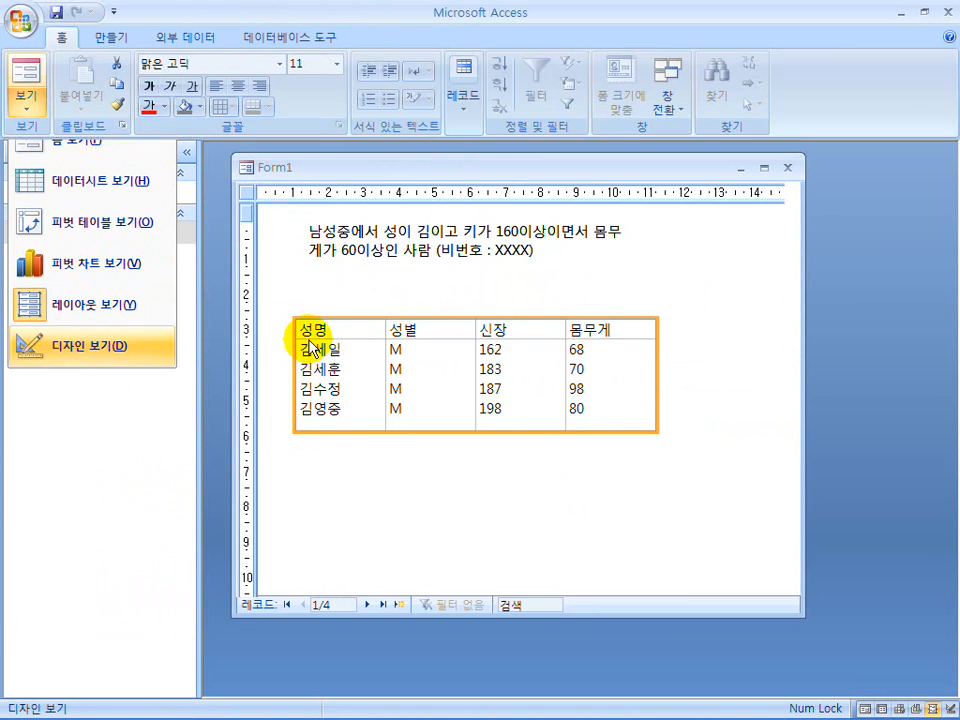
pyautogui.click(496, 86)
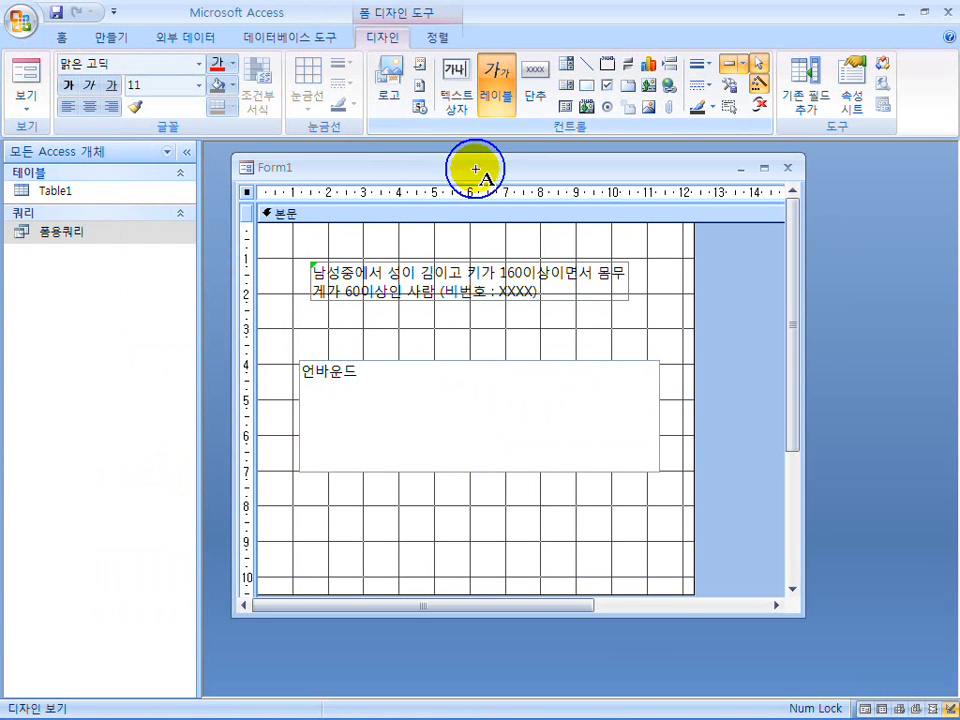
pyautogui.click(308, 338)
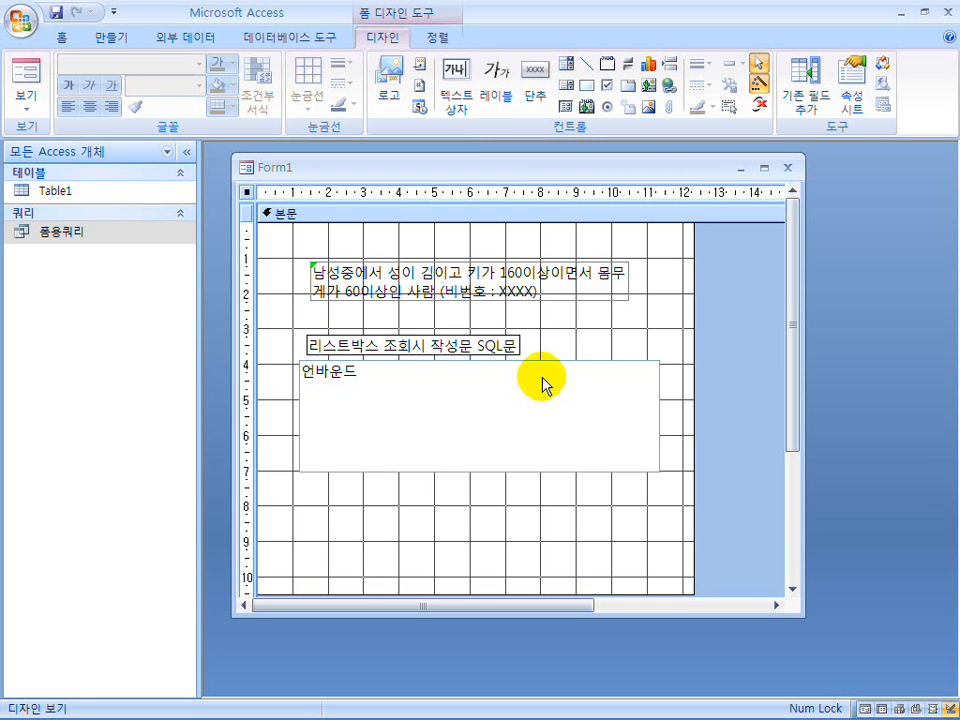
pyautogui.click(611, 325)
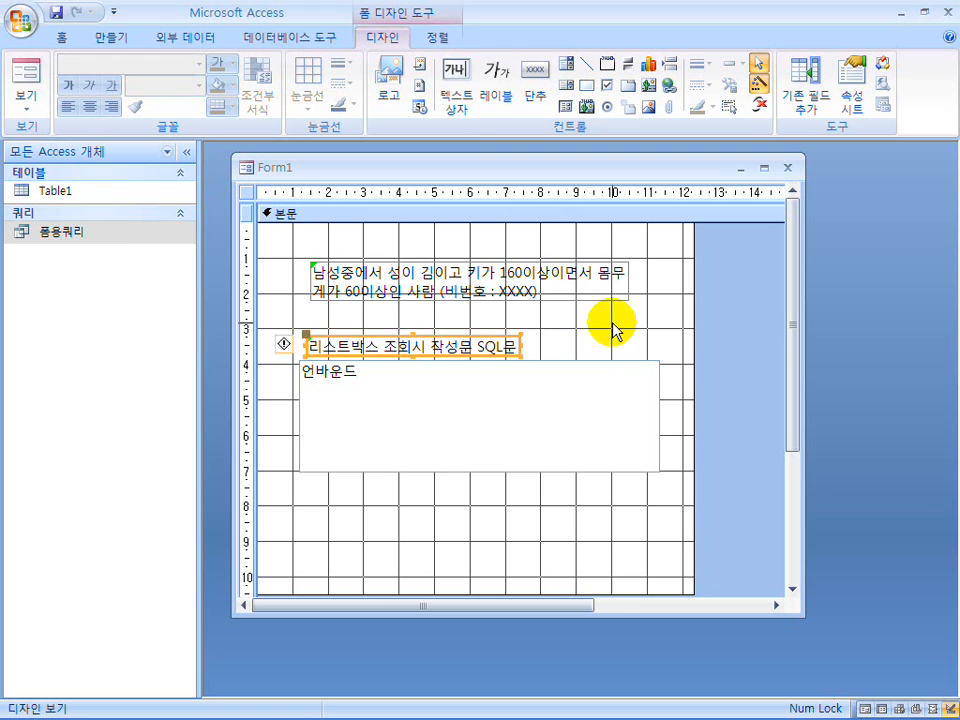
# Open the query 폼용쿼리 and display it in SQL view.
pyautogui.doubleClick(66, 236)
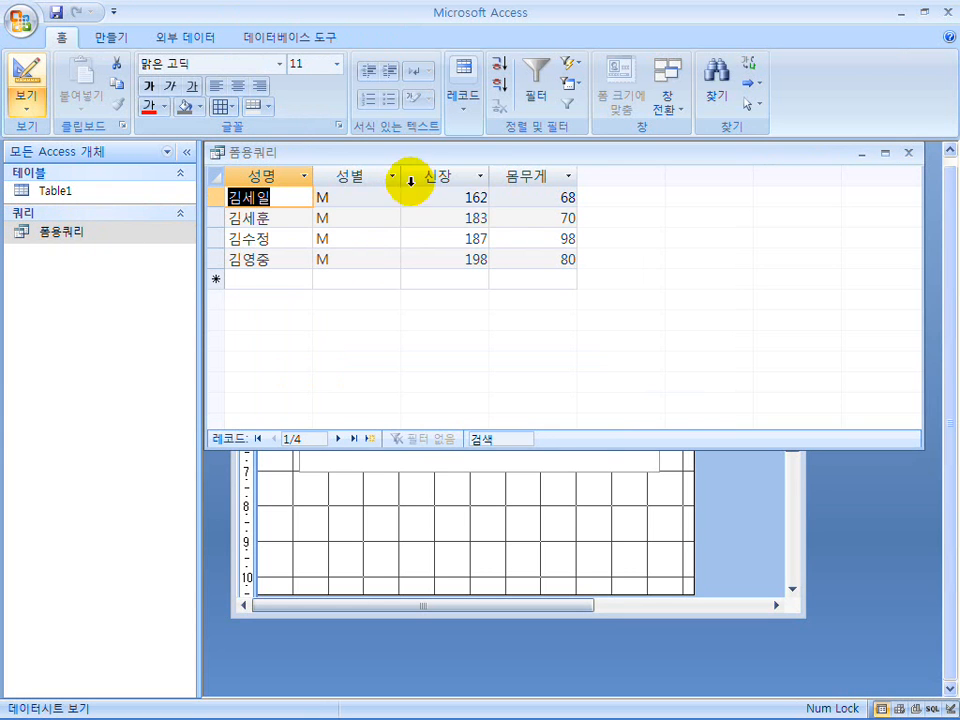
pyautogui.moveTo(420, 158); pyautogui.dragTo(429, 182)
pyautogui.rightClick(696, 250)
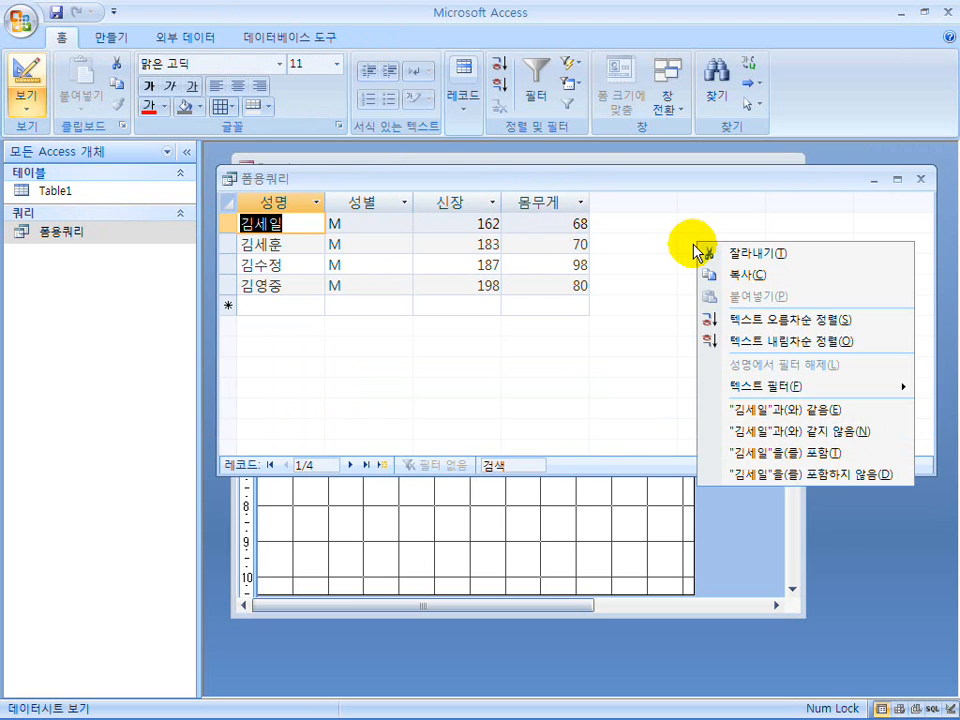
pyautogui.click(255, 178)
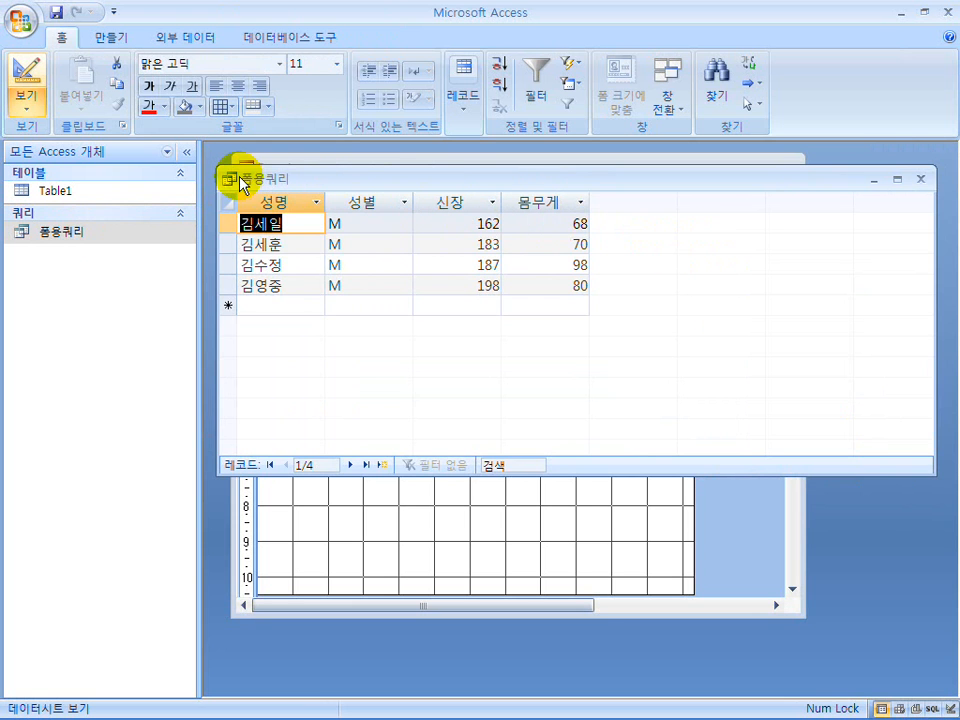
pyautogui.rightClick(355, 177)
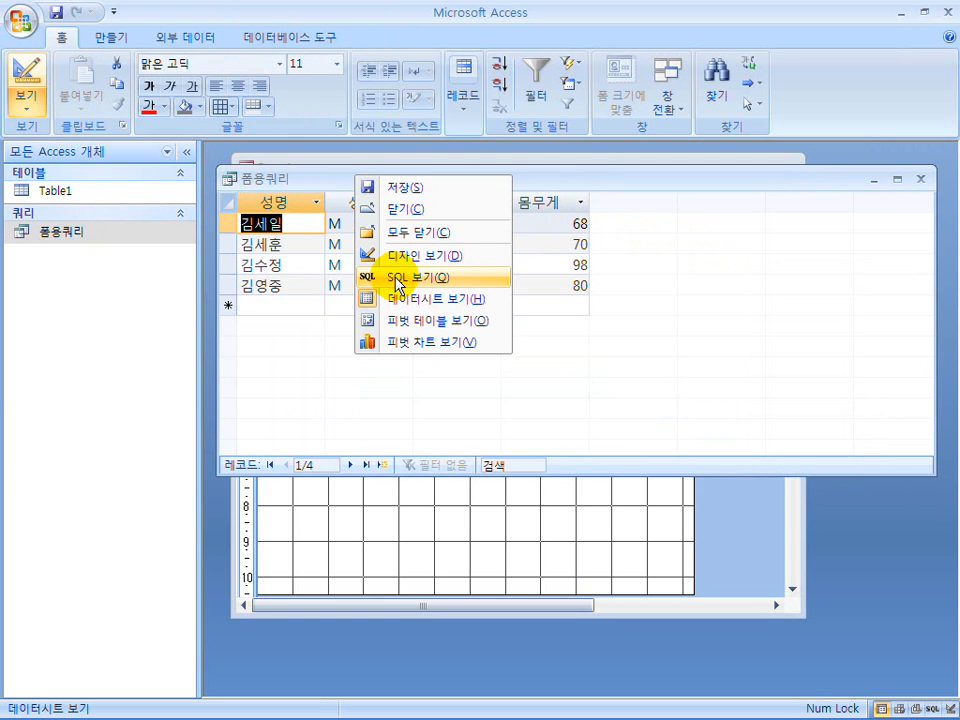
pyautogui.click(395, 278)
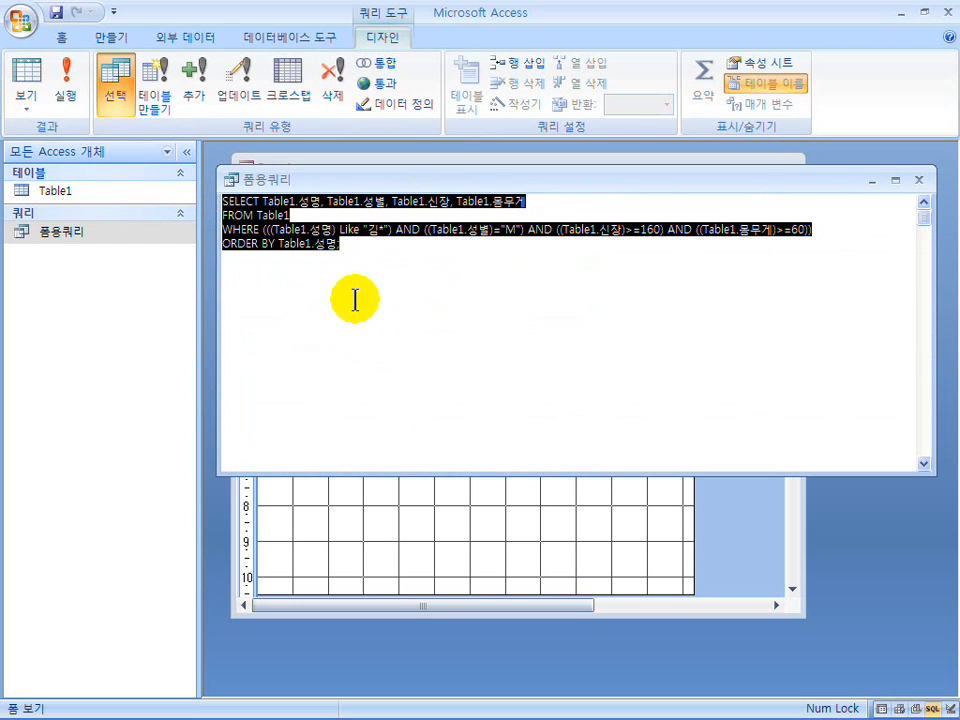
# Copy the full SQL statement of 폼용쿼리 and close the query window.
pyautogui.rightClick(267, 233)
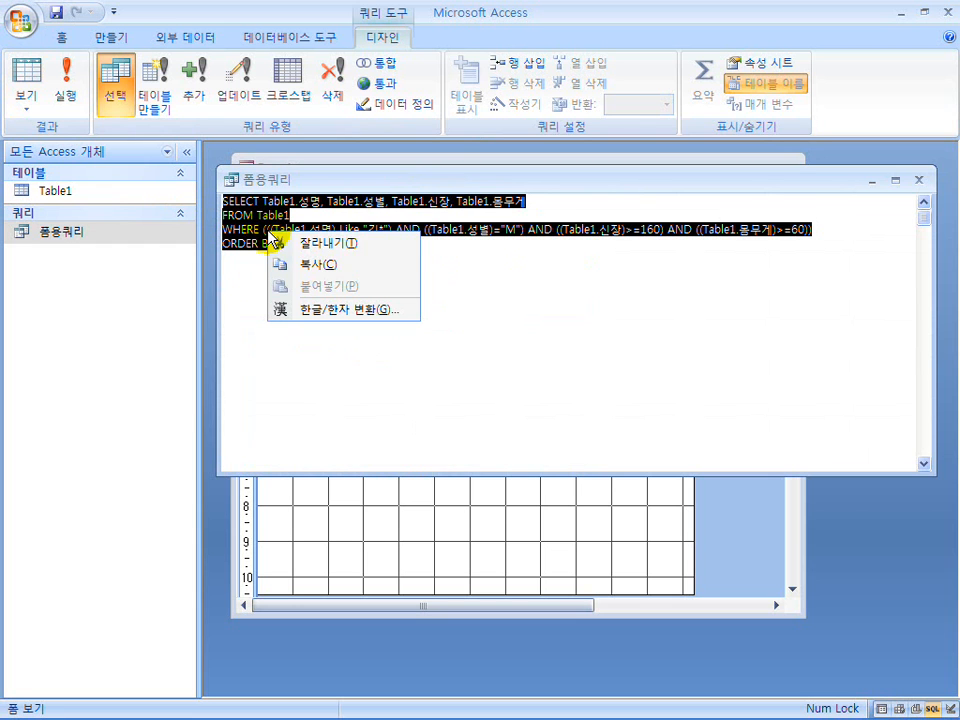
pyautogui.click(312, 270)
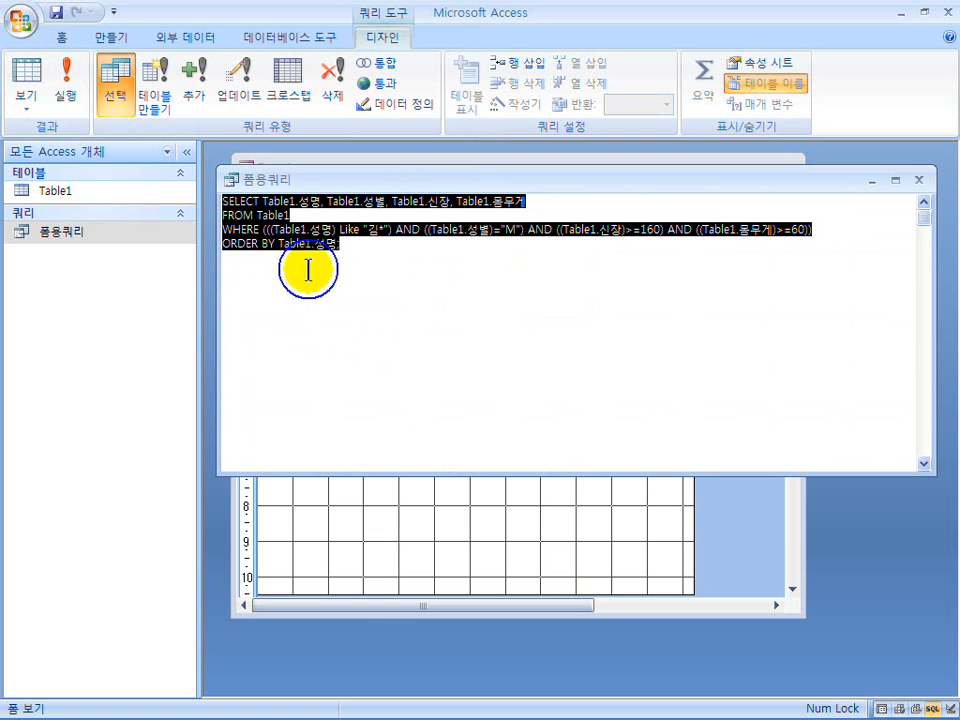
pyautogui.click(919, 180)
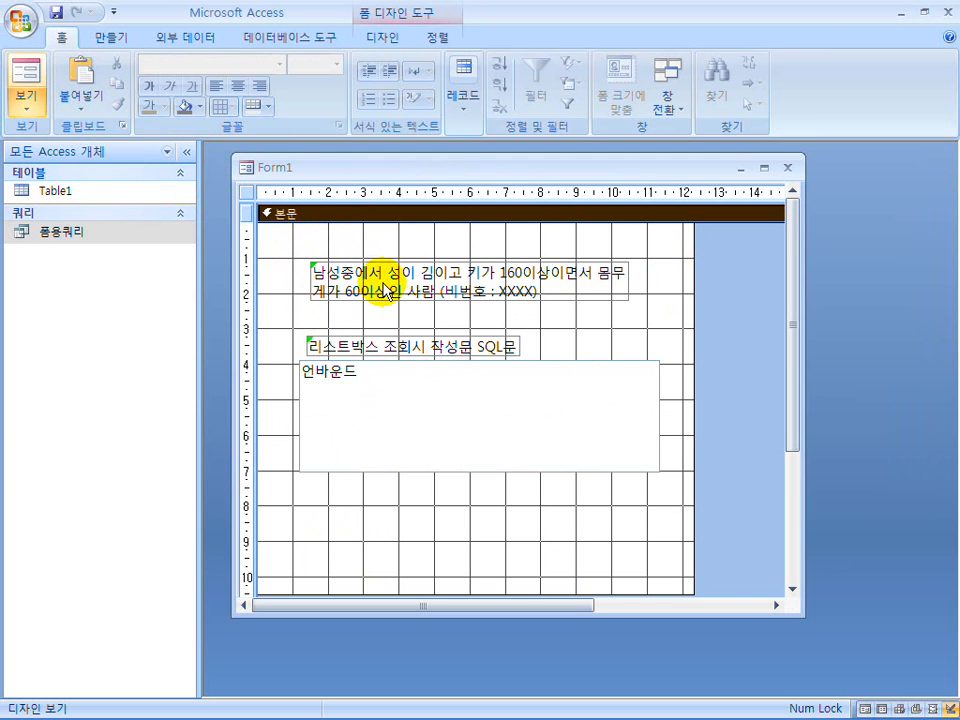
# Paste the SQL statement into Form1 as a label and place it below the list box, with the 리스트박스 조회시 작성문 SQL문 label directly above it.
pyautogui.hotkey('ctrl', 'v')
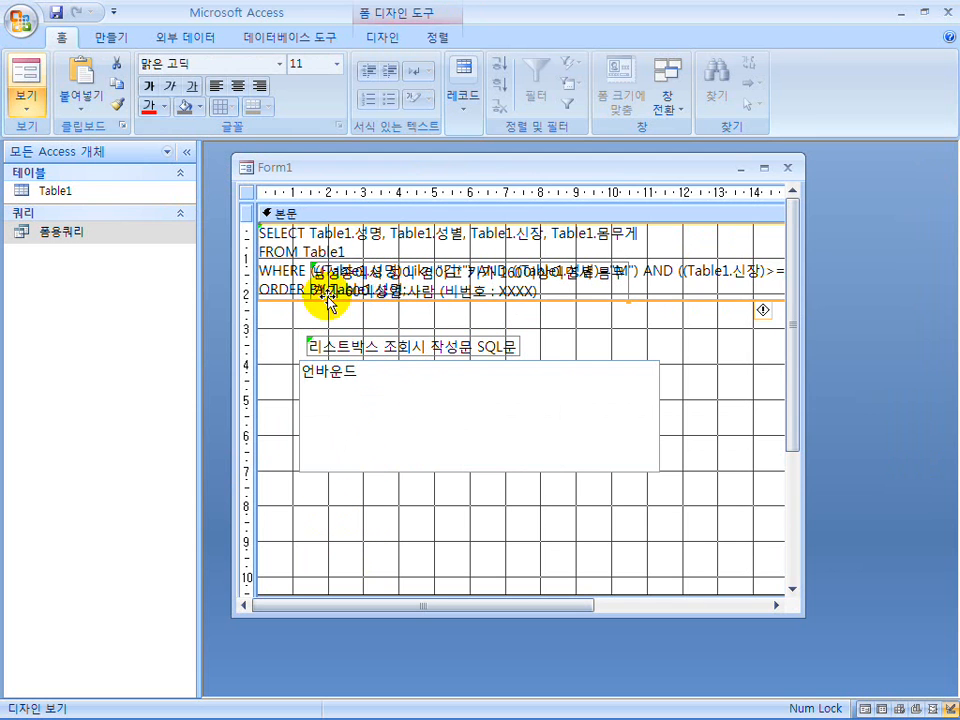
pyautogui.moveTo(301, 303); pyautogui.dragTo(318, 570)
pyautogui.click(416, 338)
pyautogui.moveTo(440, 336); pyautogui.dragTo(418, 472)
# Move the list box up closer to the condition text and raise the SQL heading label slightly above the SQL statement.
pyautogui.click(470, 385)
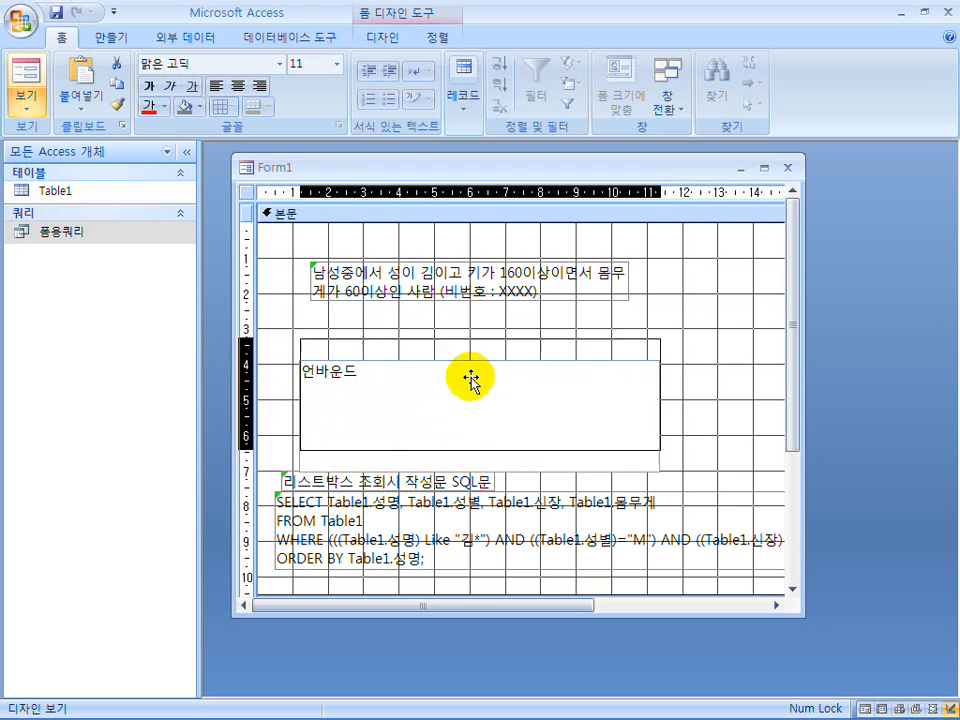
pyautogui.moveTo(470, 380); pyautogui.dragTo(471, 362)
pyautogui.click(373, 478)
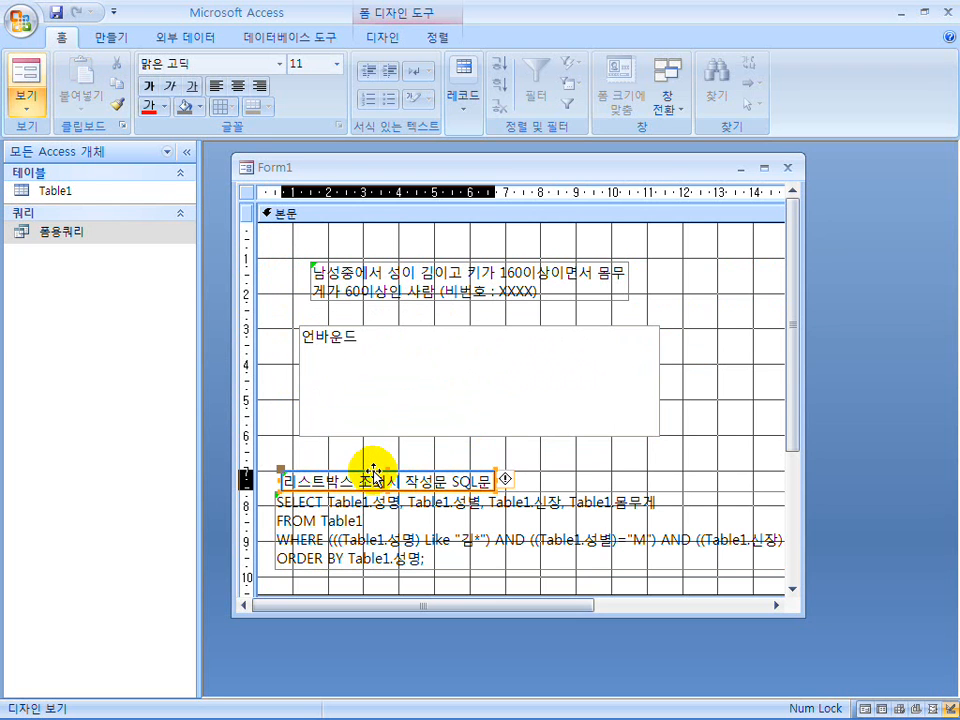
pyautogui.click(420, 513)
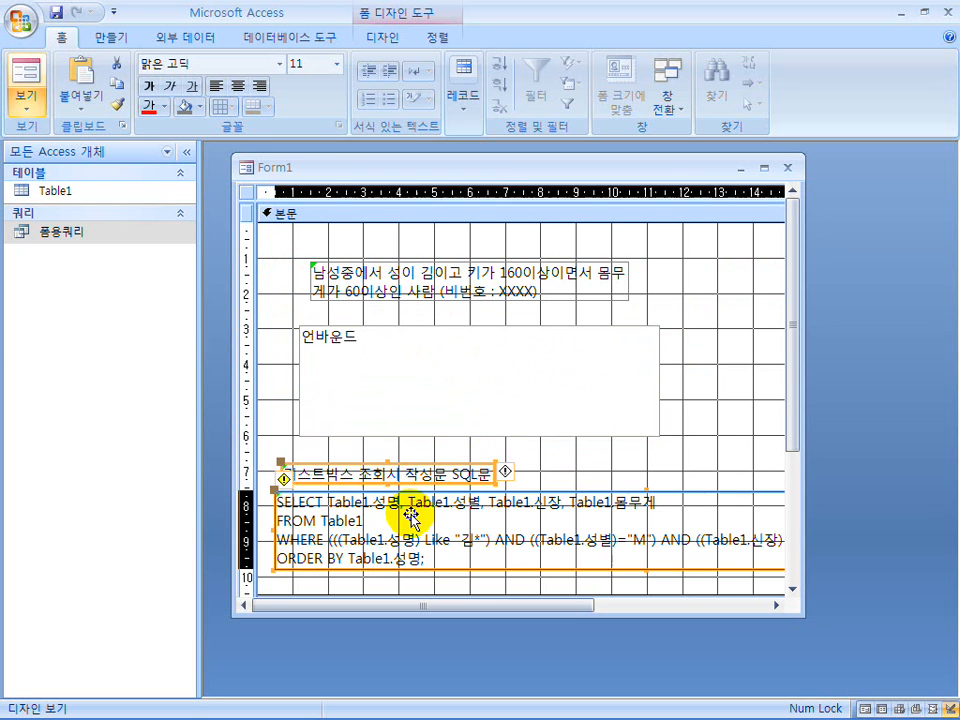
# Preview Form1 in Form view with a wider window, and return to Design view to inspect the SQL label's ORDER BY line.
pyautogui.click(22, 95)
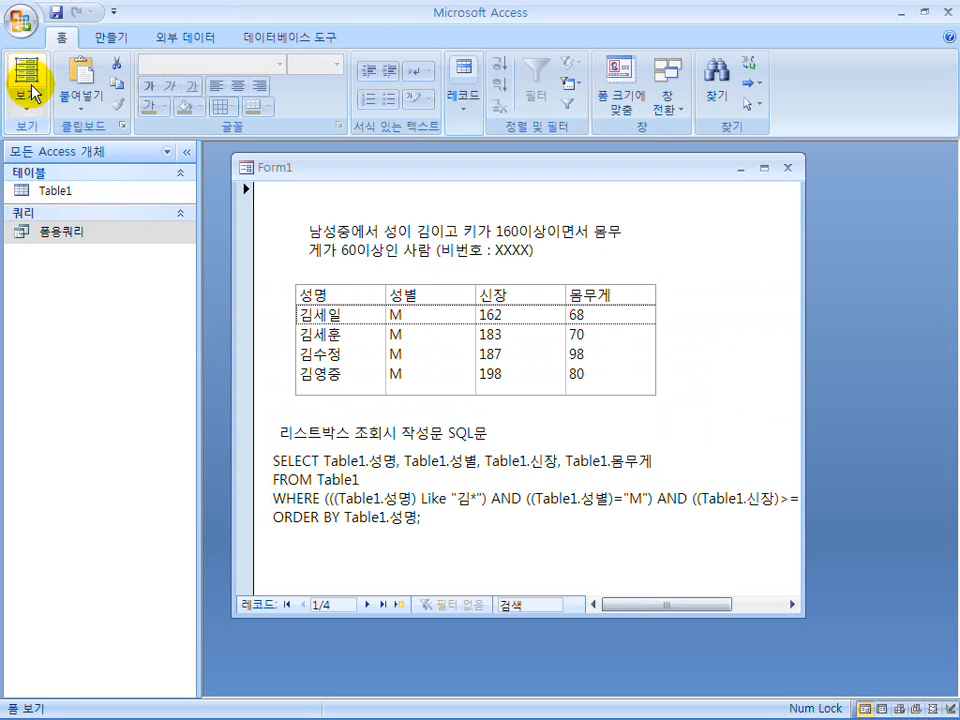
pyautogui.moveTo(801, 478); pyautogui.dragTo(887, 472)
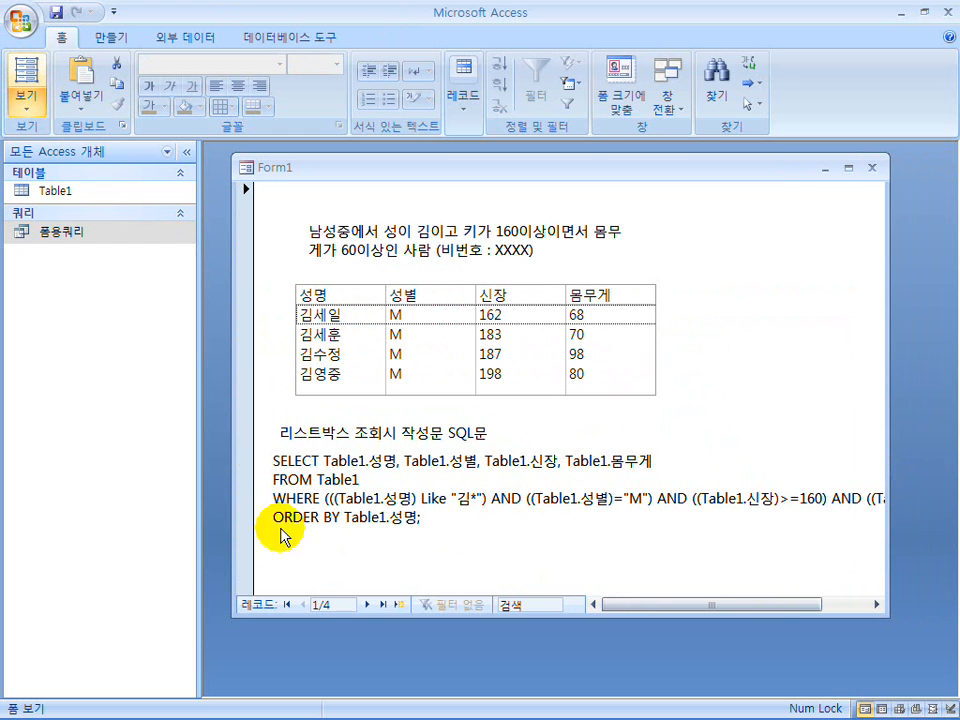
pyautogui.click(25, 100)
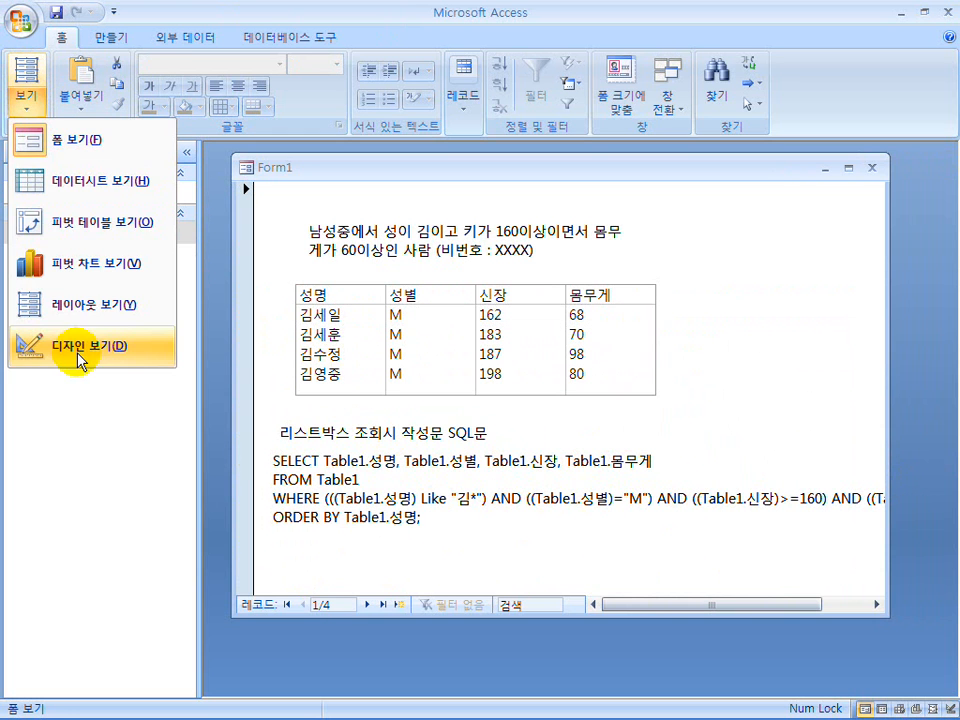
pyautogui.click(120, 365)
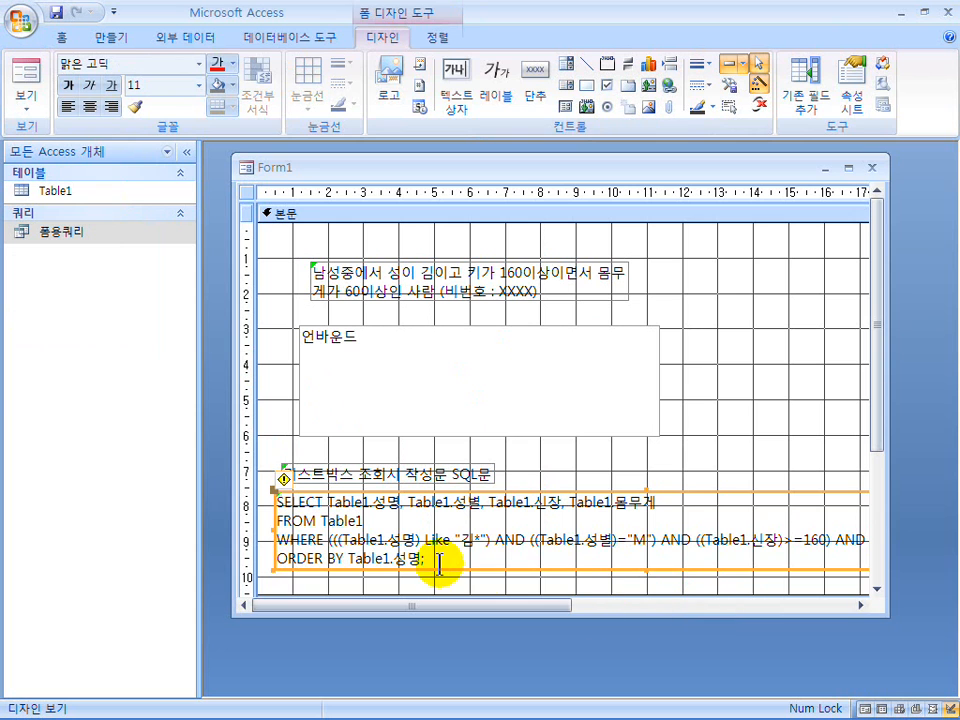
pyautogui.moveTo(427, 560); pyautogui.dragTo(281, 563)
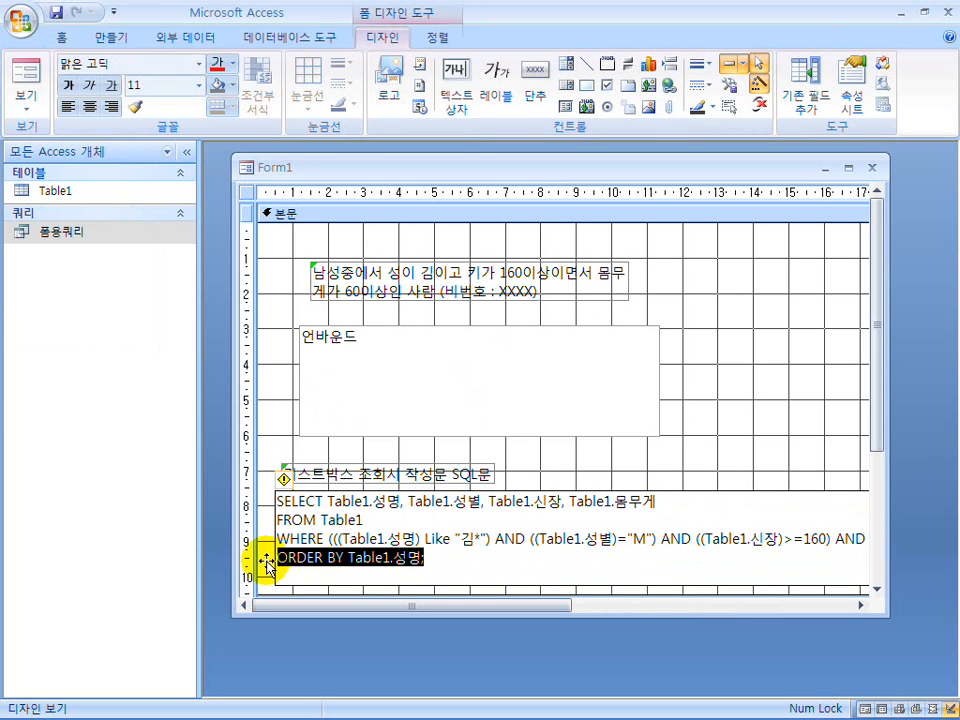
pyautogui.click(440, 558)
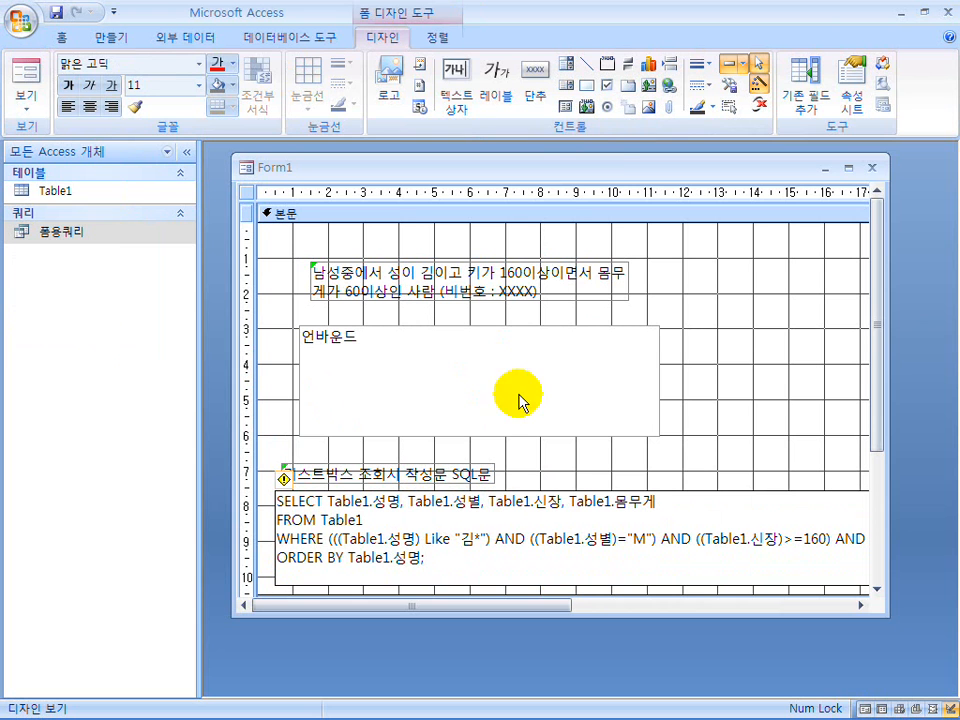
# Move the Form1 window up and enlarge it in height and width to reach the far end of the SQL label.
pyautogui.moveTo(590, 168); pyautogui.dragTo(590, 155)
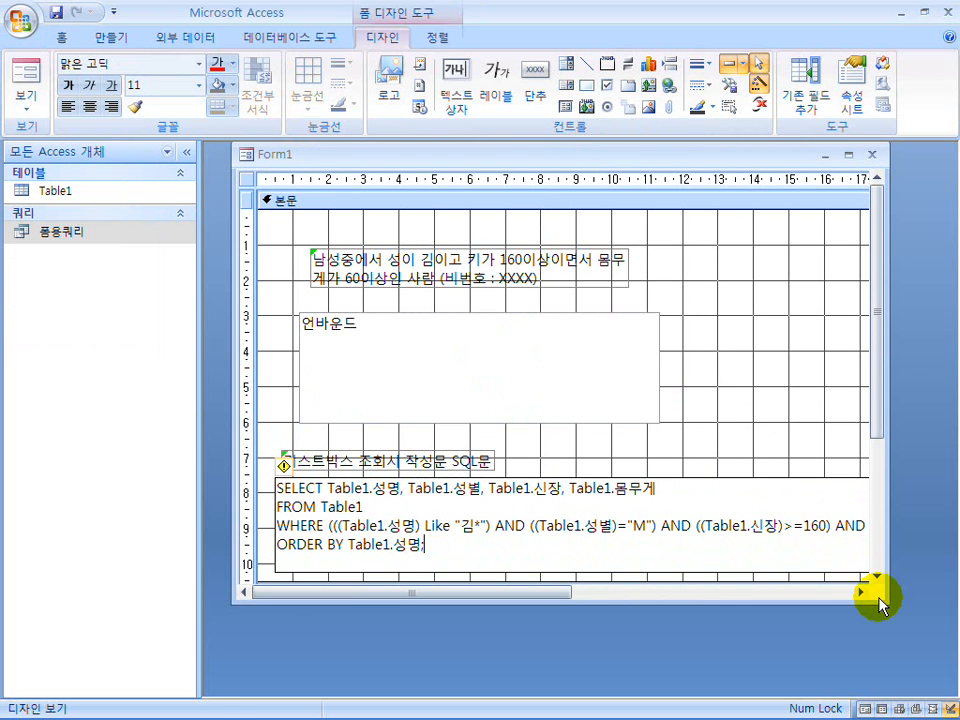
pyautogui.moveTo(878, 602); pyautogui.dragTo(895, 692)
pyautogui.moveTo(903, 489); pyautogui.dragTo(935, 489)
pyautogui.moveTo(587, 688); pyautogui.dragTo(776, 621)
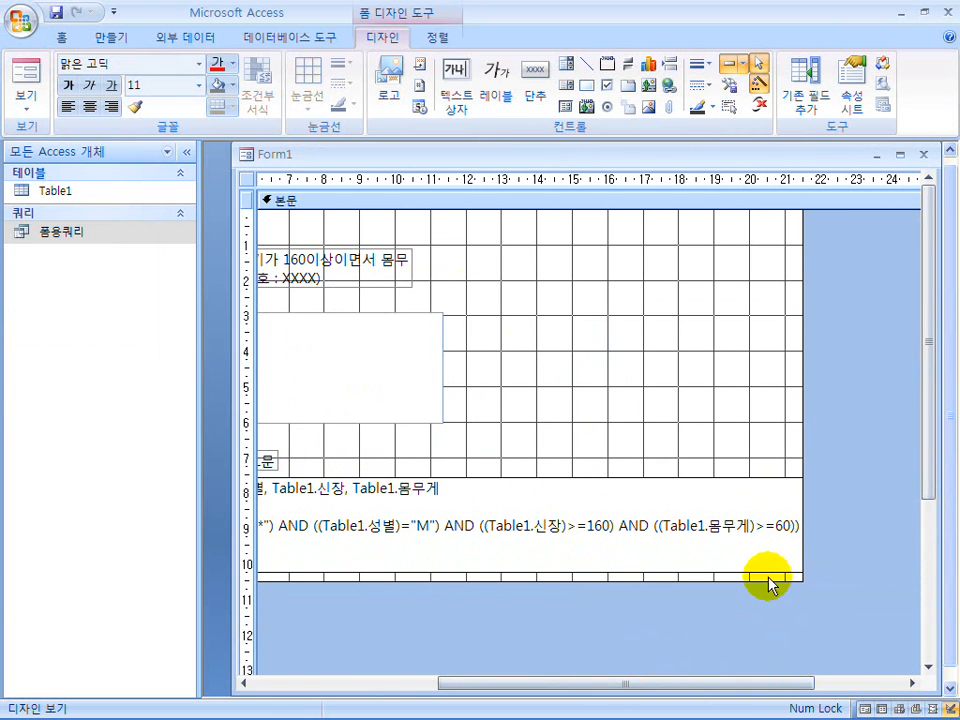
# Narrow the SQL statement label to about 12.5 cm so its text wraps, and align it under its heading label.
pyautogui.moveTo(770, 576); pyautogui.dragTo(783, 535)
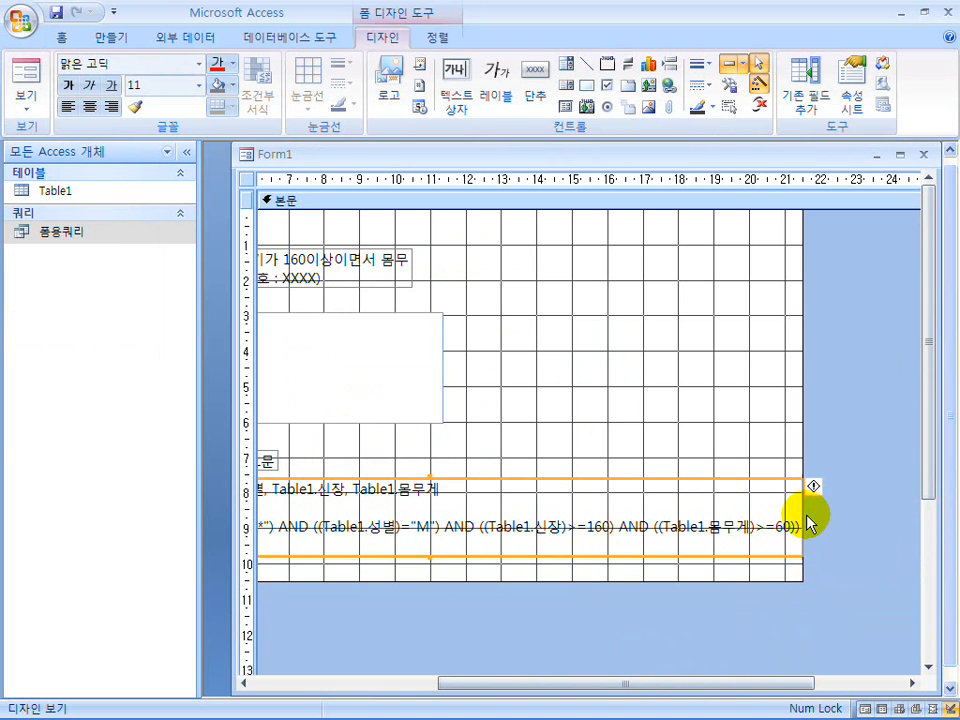
pyautogui.moveTo(803, 525); pyautogui.dragTo(718, 505)
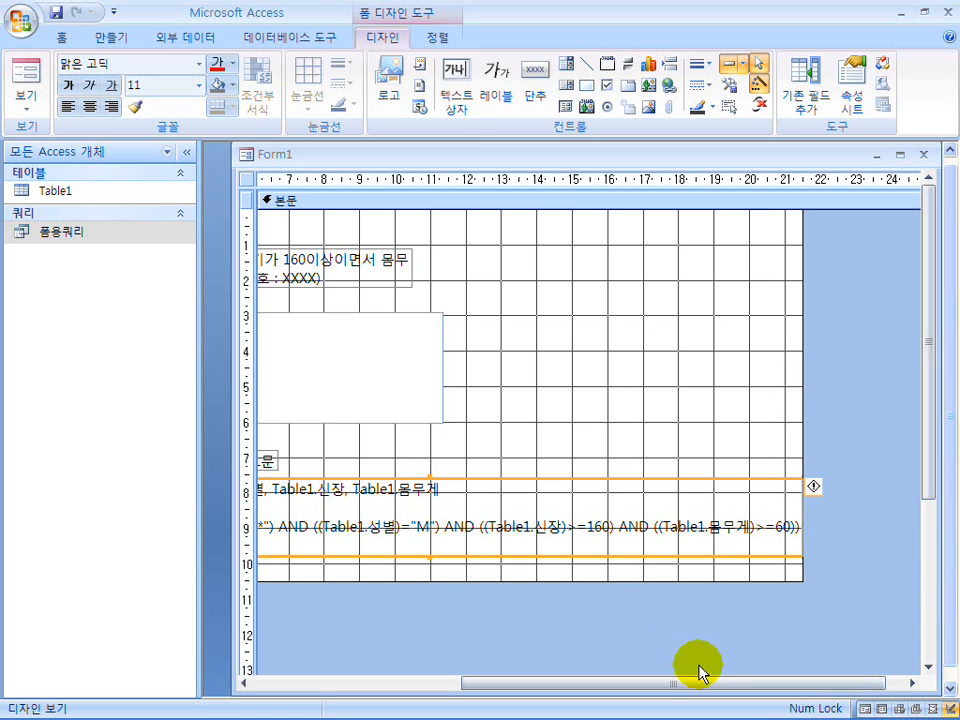
pyautogui.moveTo(694, 685); pyautogui.dragTo(489, 683)
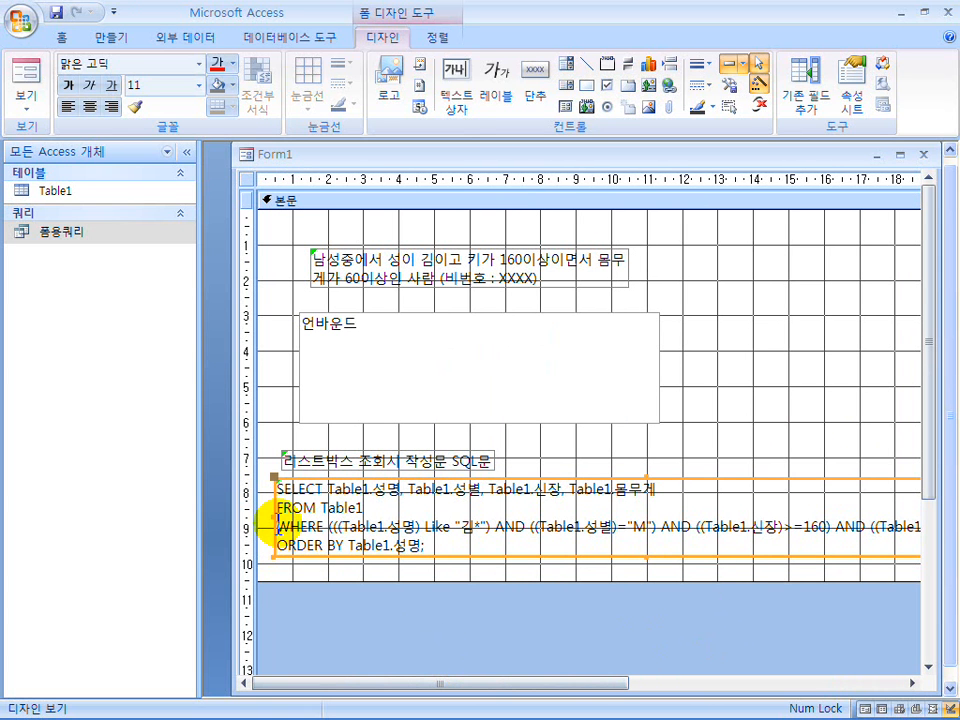
pyautogui.moveTo(272, 517); pyautogui.dragTo(575, 527)
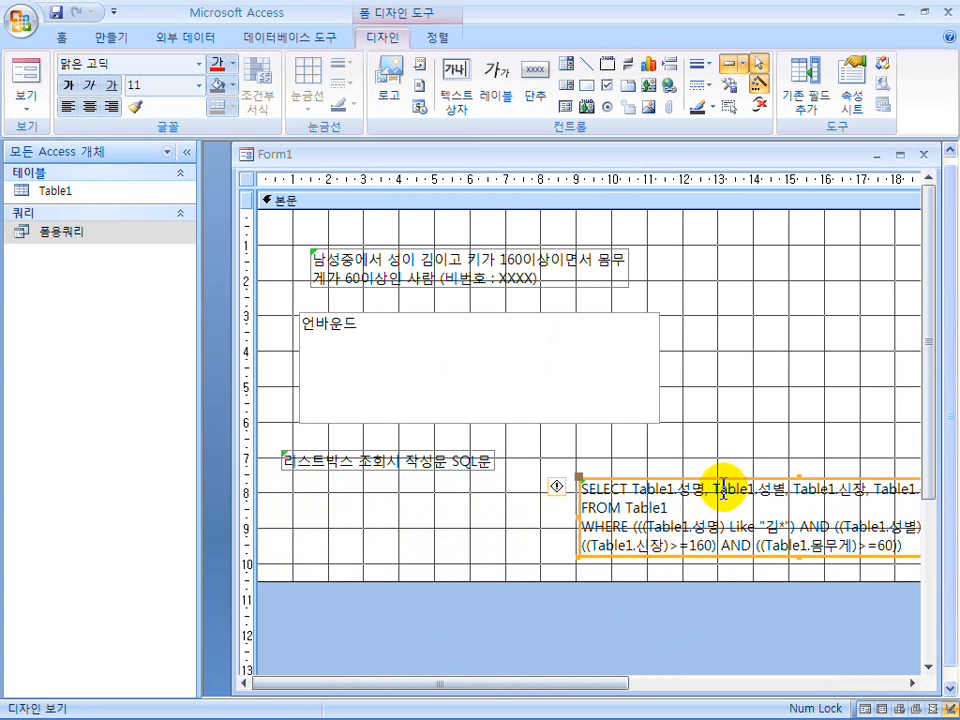
pyautogui.moveTo(734, 476); pyautogui.dragTo(441, 482)
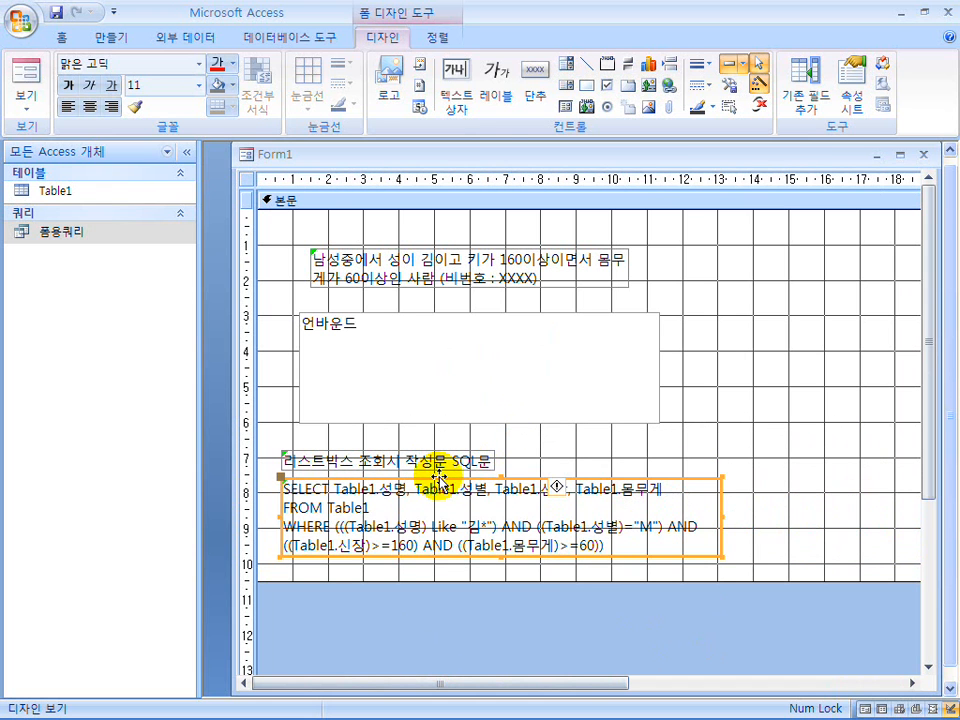
# Narrow the form body to about 12.5 cm and shorten the SQL label's width to end near the list box's right edge.
pyautogui.click(814, 261)
pyautogui.moveTo(585, 686); pyautogui.dragTo(736, 686)
pyautogui.moveTo(843, 423); pyautogui.dragTo(558, 412)
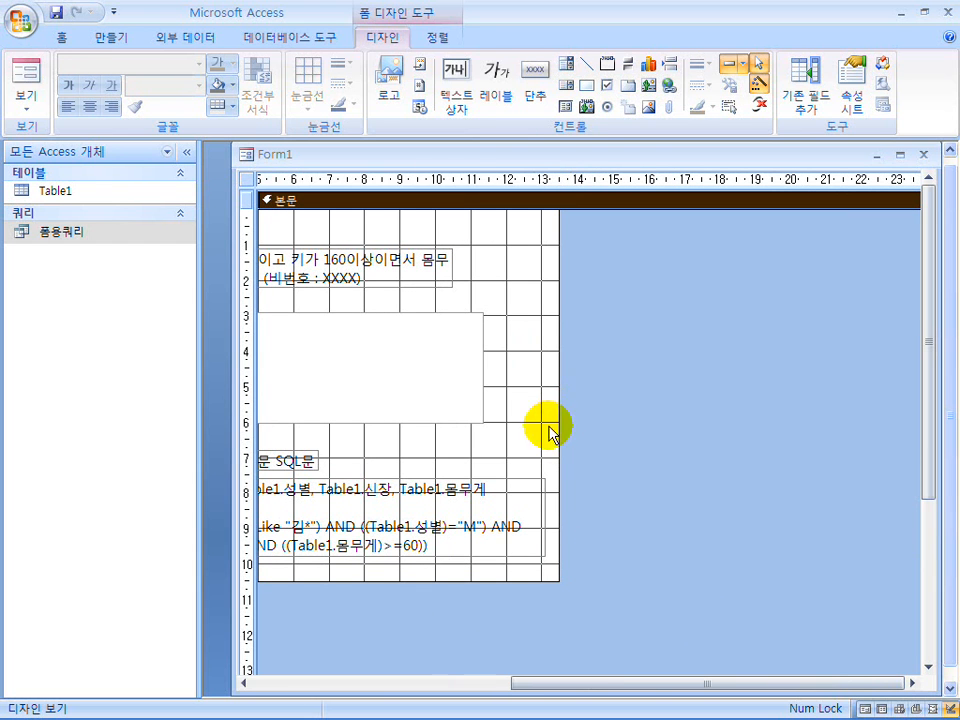
pyautogui.click(546, 523)
pyautogui.moveTo(546, 523); pyautogui.dragTo(485, 514)
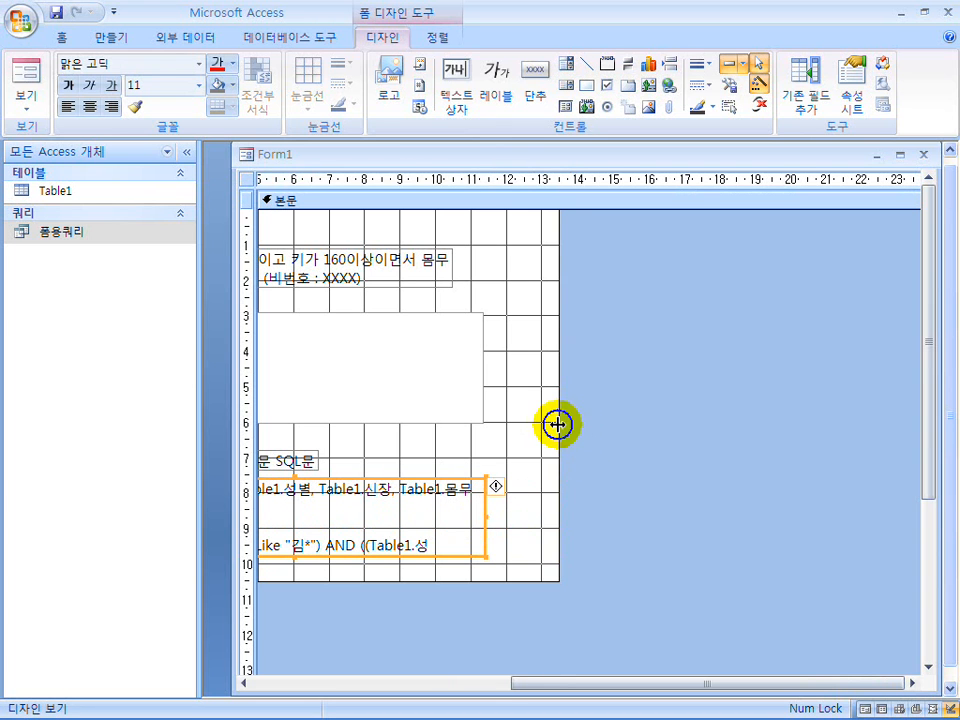
pyautogui.moveTo(558, 419); pyautogui.dragTo(523, 418)
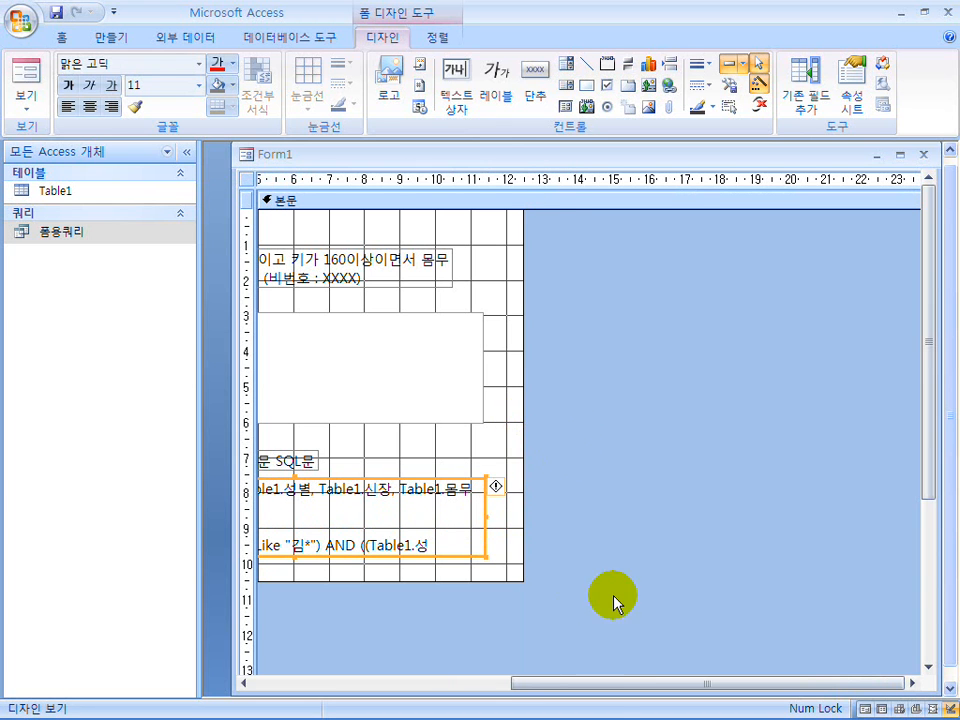
# Extend the form body to about 12.3 cm high and stretch the SQL label to about 4 cm high to fit the whole statement.
pyautogui.moveTo(605, 690); pyautogui.dragTo(283, 686)
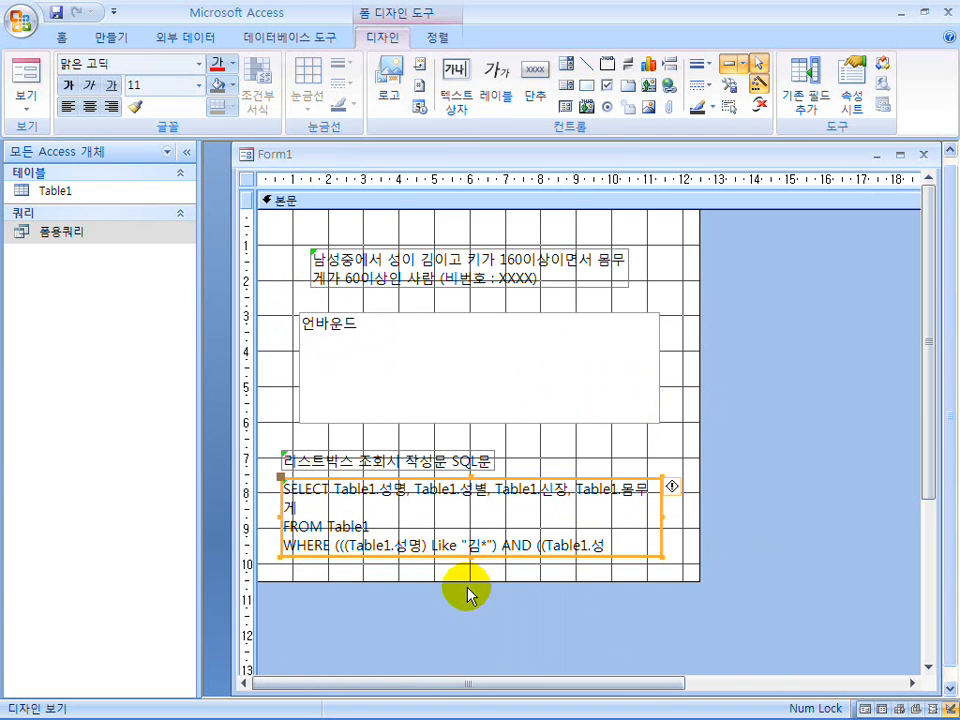
pyautogui.moveTo(471, 577); pyautogui.dragTo(474, 646)
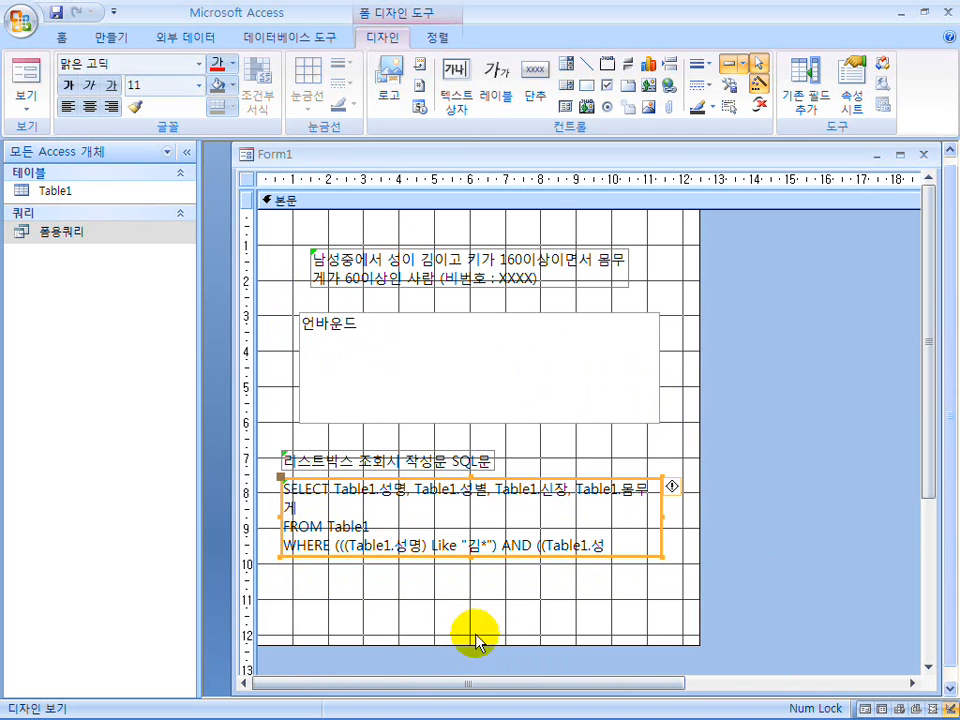
pyautogui.moveTo(471, 557); pyautogui.dragTo(467, 619)
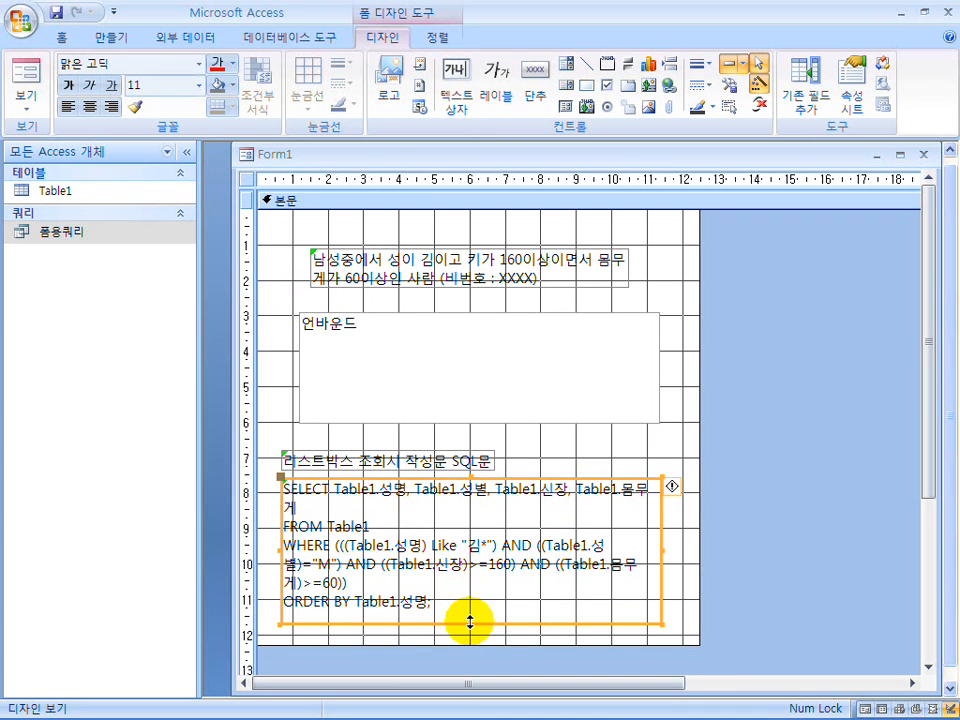
# Preview the form in form view, then narrow and reposition the Form1 window to frame the form's content.
pyautogui.click(27, 86)
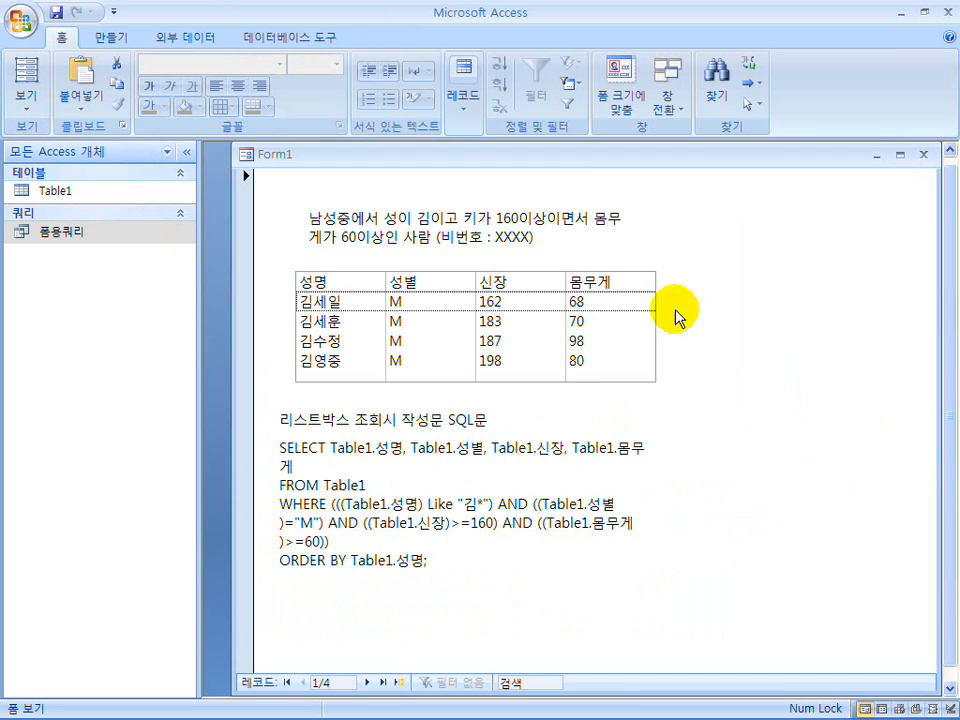
pyautogui.moveTo(233, 316); pyautogui.dragTo(502, 349)
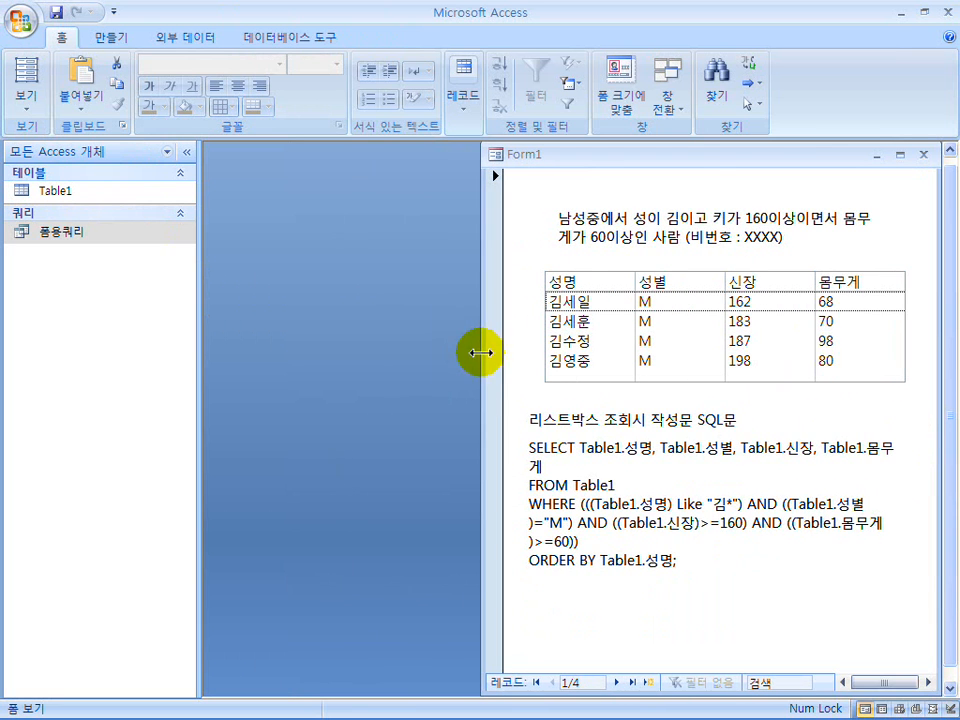
pyautogui.moveTo(696, 168); pyautogui.dragTo(504, 171)
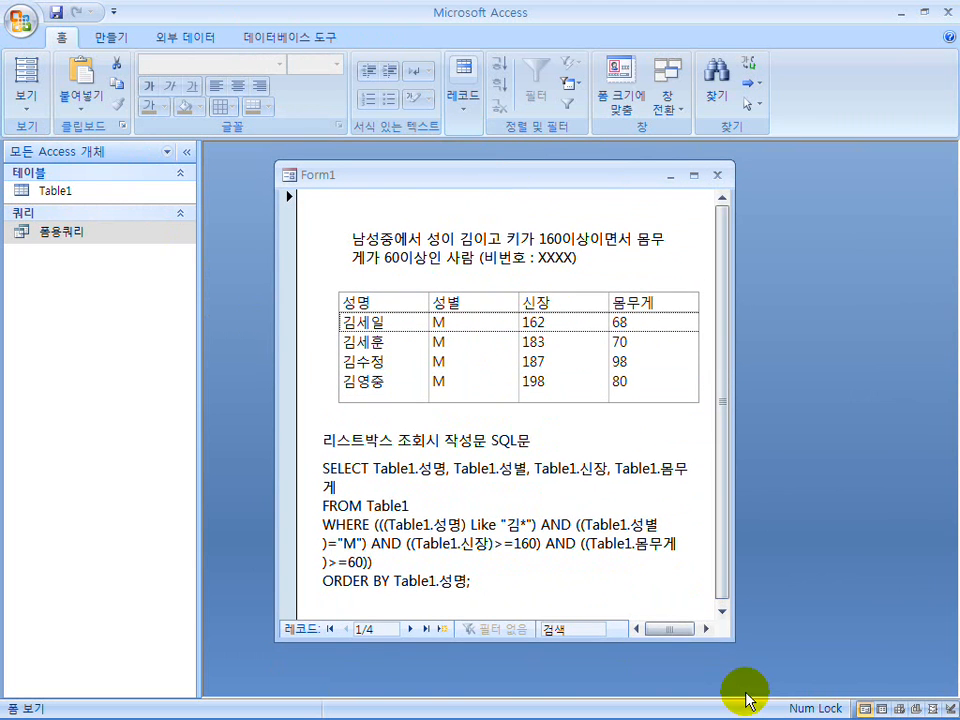
pyautogui.moveTo(732, 640); pyautogui.dragTo(735, 663)
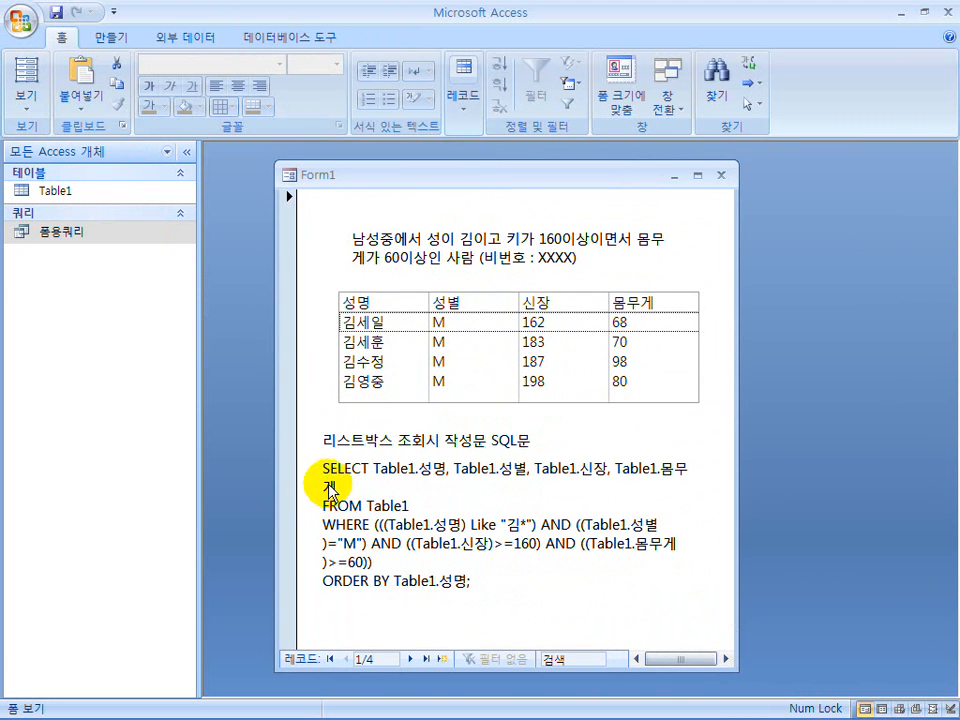
# In design view, trim the form body's lower edge to just beneath the SQL label and preview the form again.
pyautogui.click(24, 94)
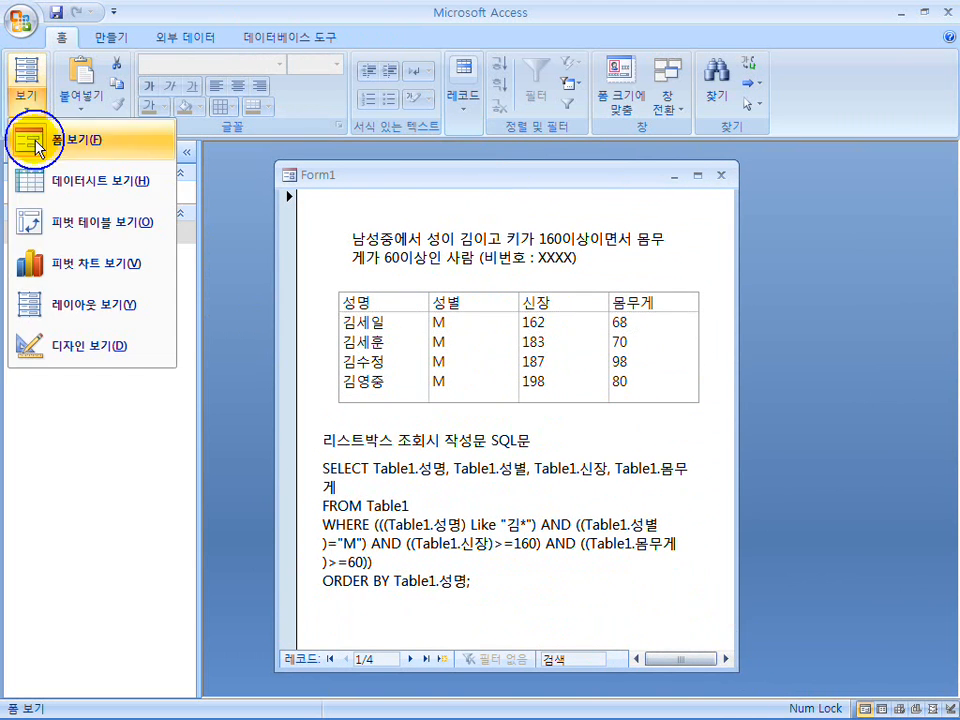
pyautogui.click(60, 345)
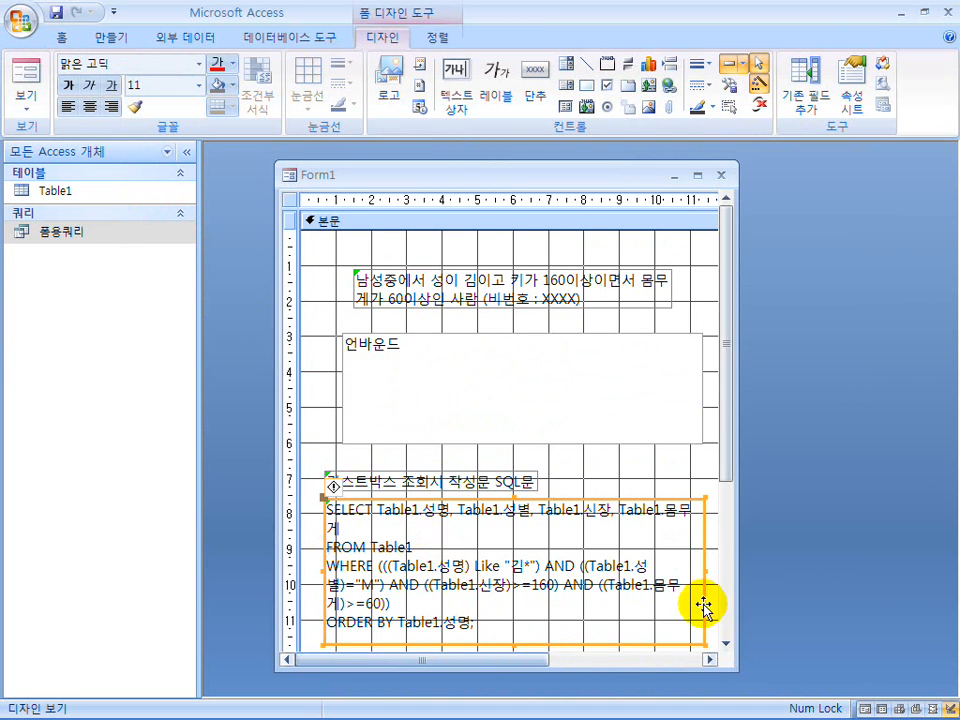
pyautogui.moveTo(731, 465); pyautogui.dragTo(742, 646)
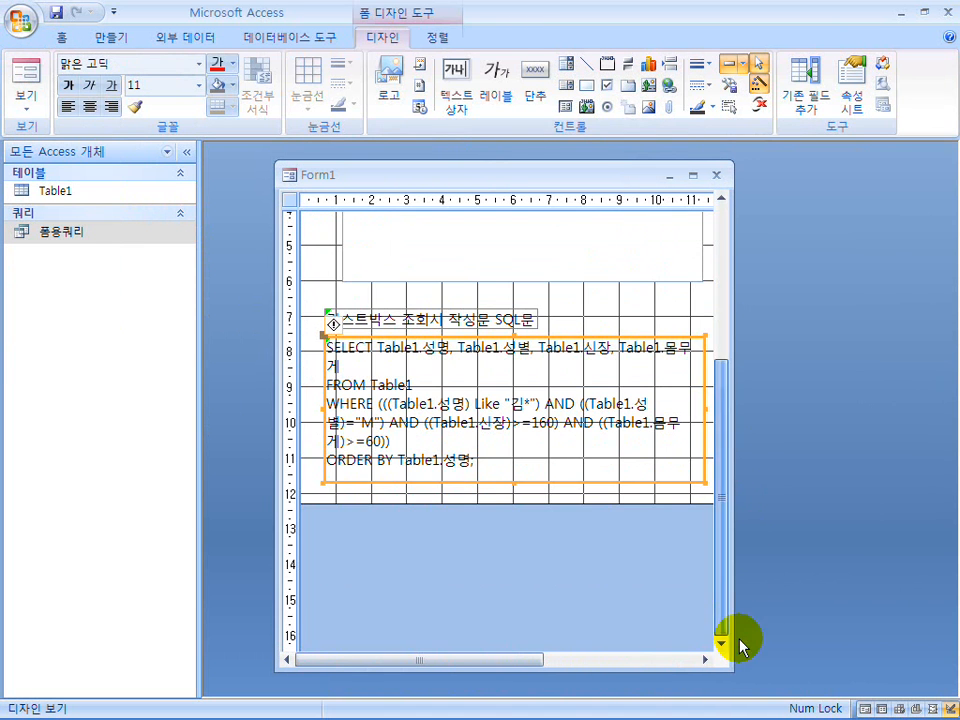
pyautogui.moveTo(563, 504); pyautogui.dragTo(563, 491)
pyautogui.click(35, 82)
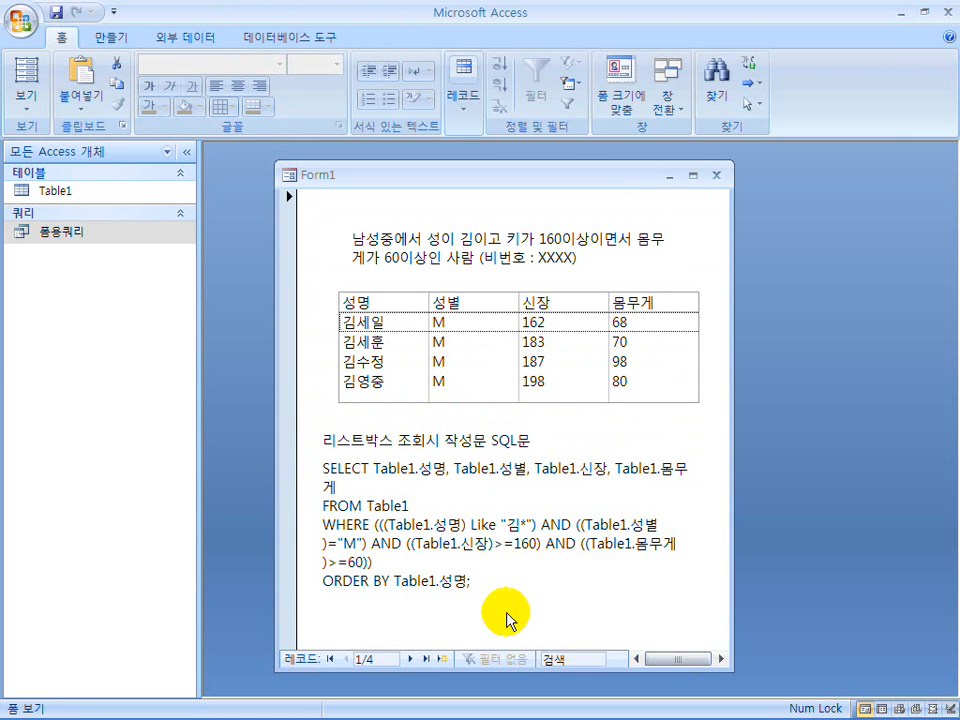
# In design view, set the SQL statement label's border style (테두리 스타일) to 점선.
pyautogui.click(33, 92)
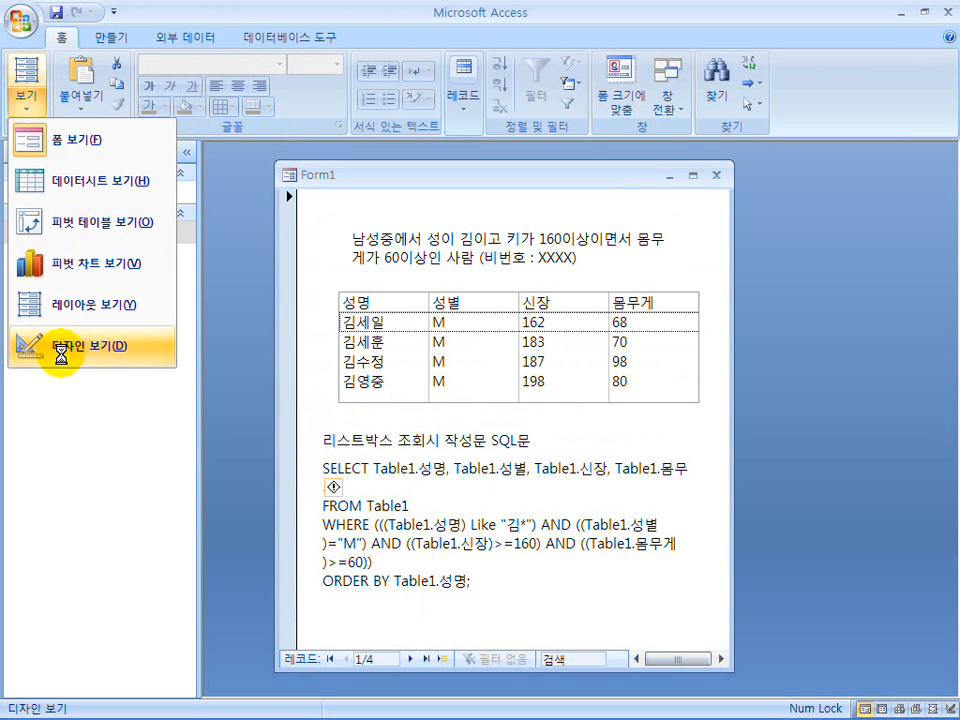
pyautogui.click(60, 345)
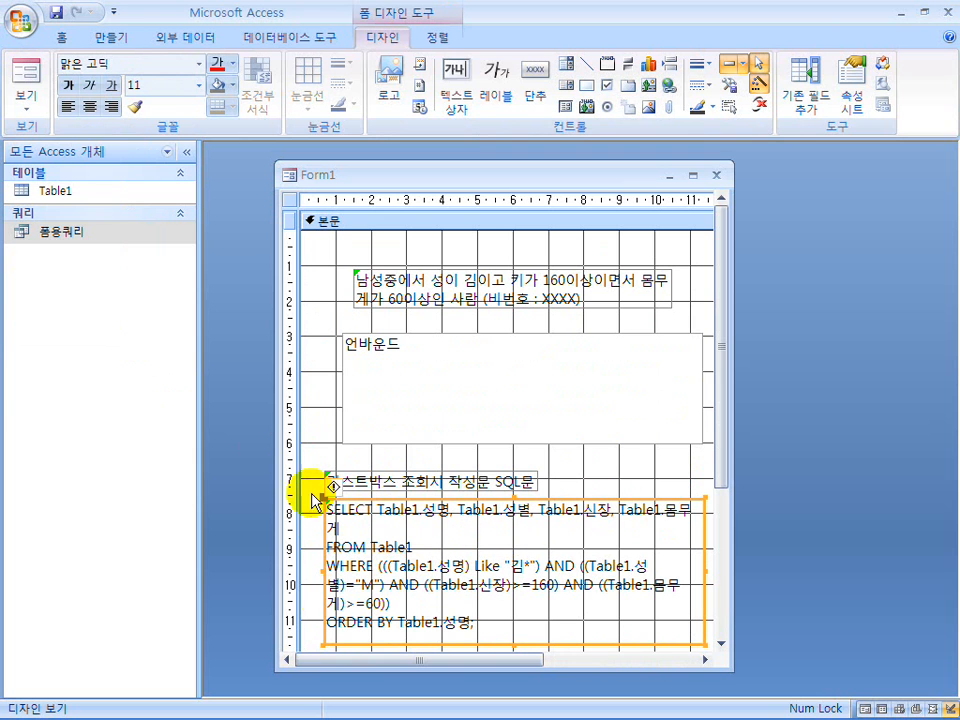
pyautogui.rightClick(638, 500)
pyautogui.click(652, 484)
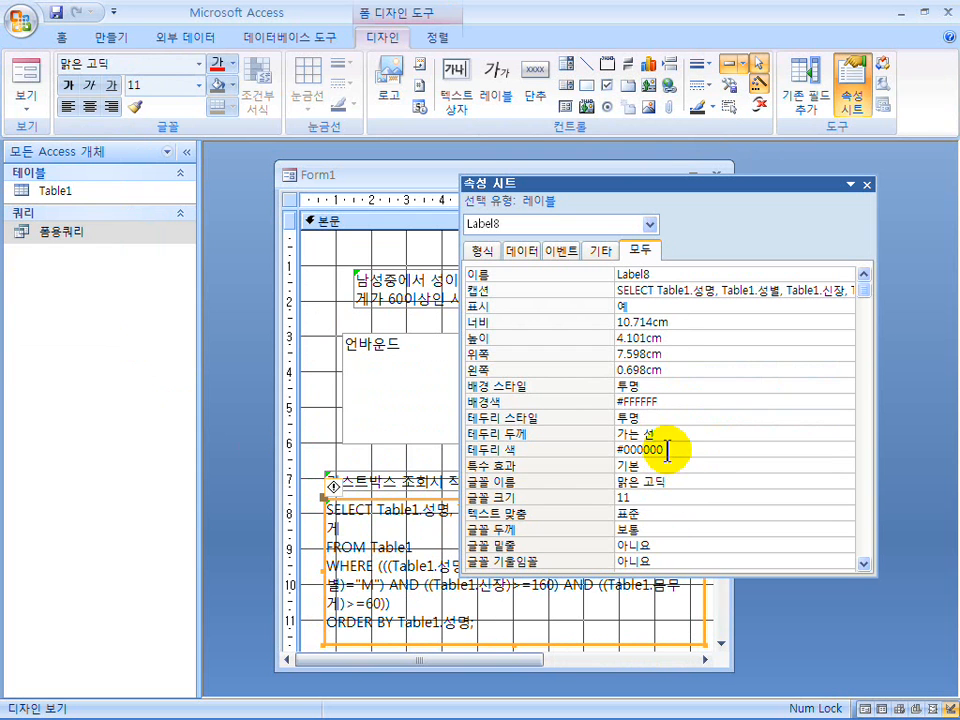
pyautogui.click(704, 422)
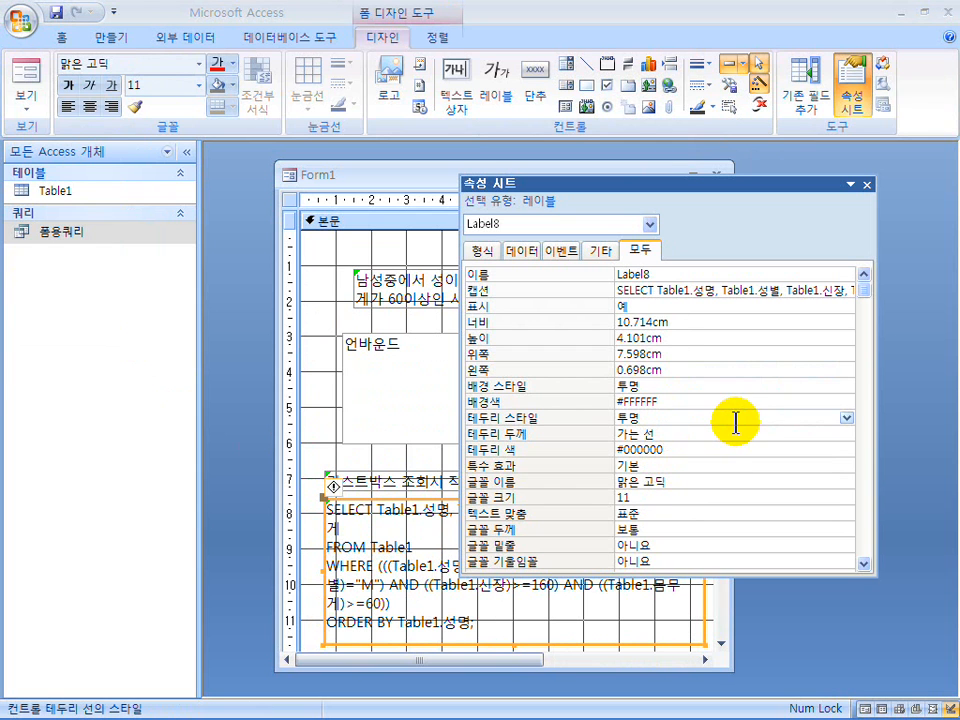
pyautogui.click(846, 420)
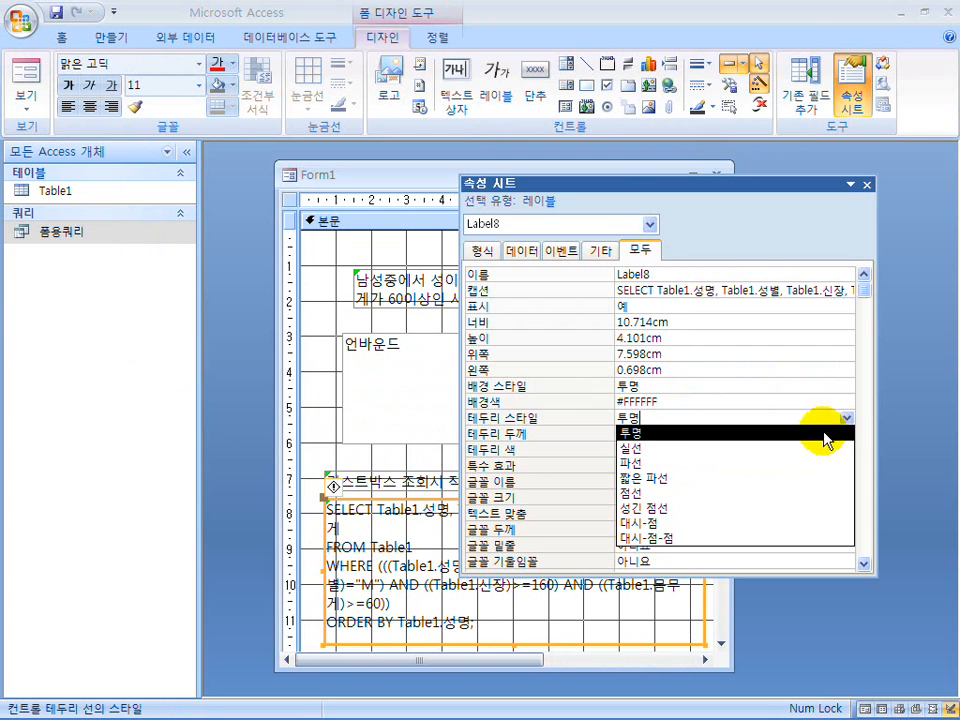
pyautogui.click(797, 493)
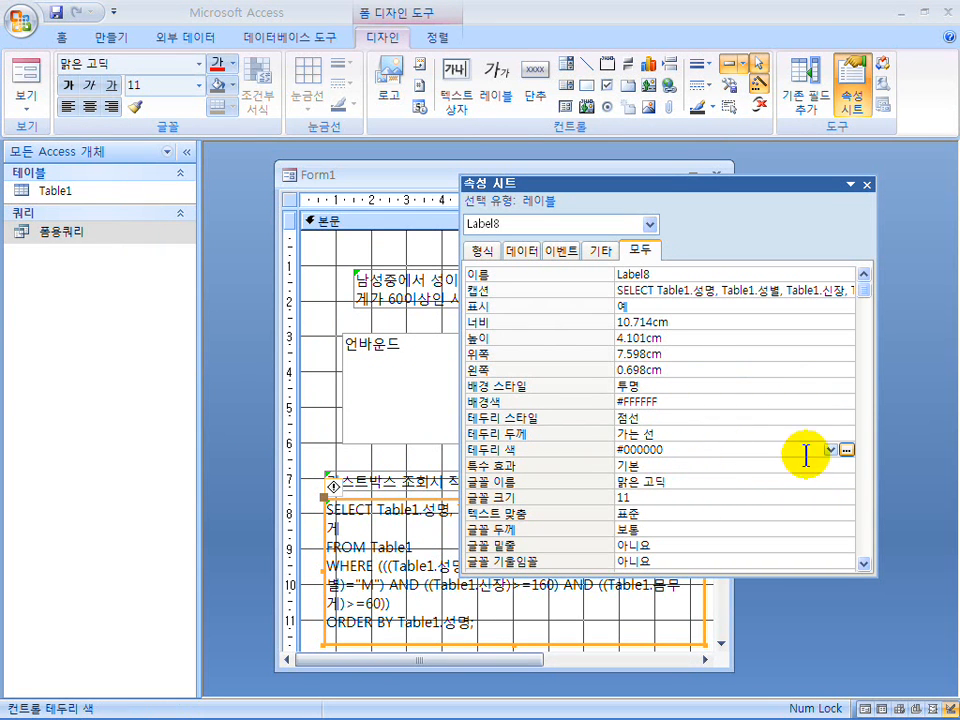
# Set the SQL statement label's border color to black (#000000) and check the border in form view.
pyautogui.click(845, 451)
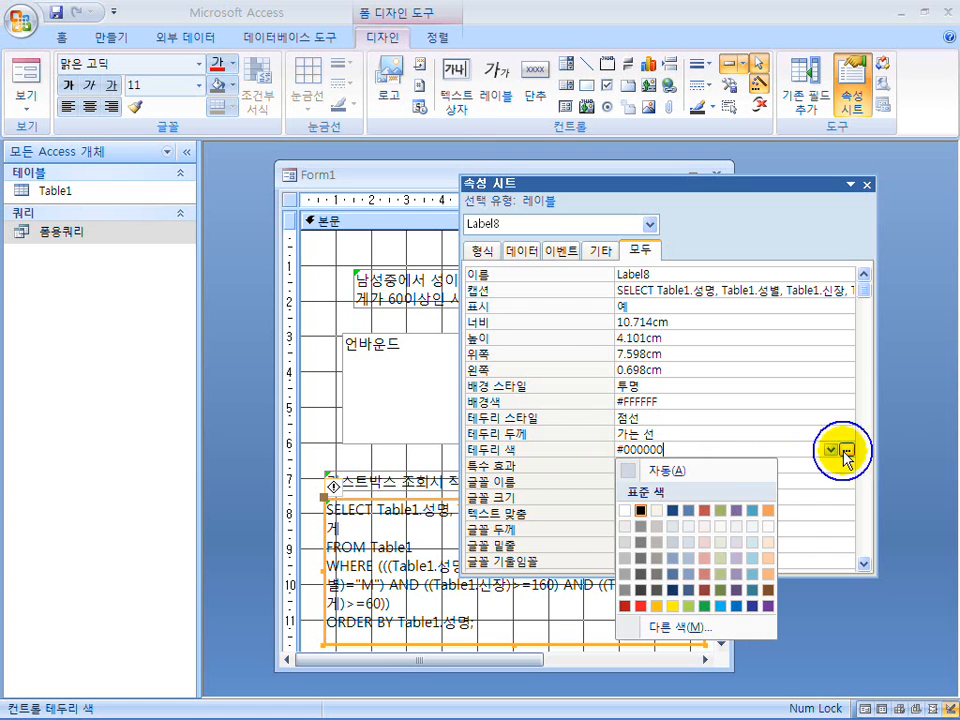
pyautogui.click(641, 512)
pyautogui.moveTo(675, 450); pyautogui.dragTo(589, 450)
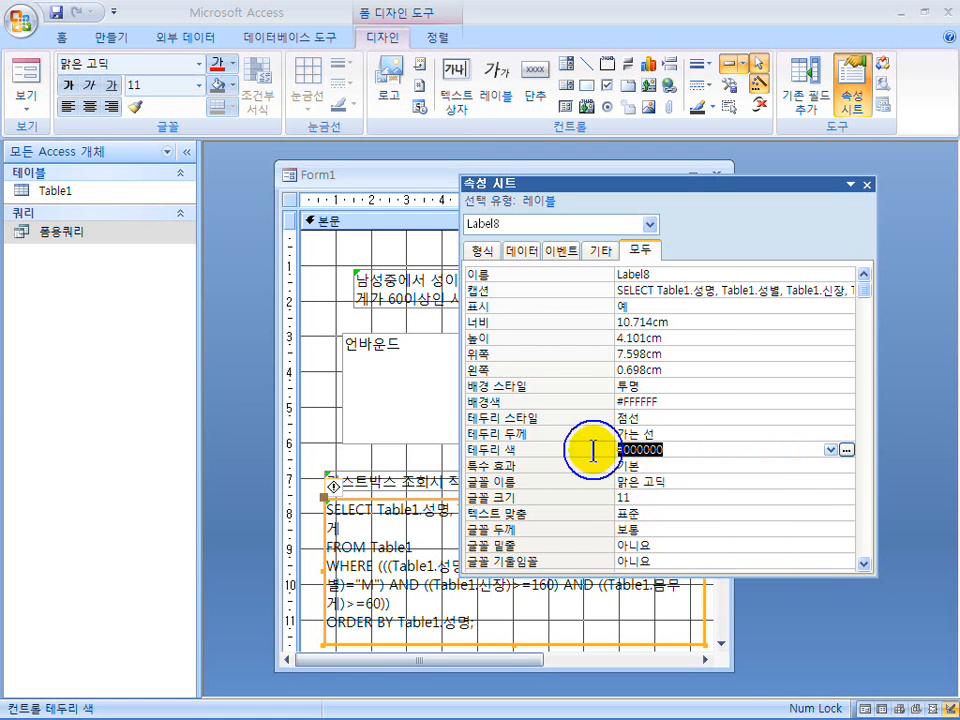
pyautogui.click(25, 80)
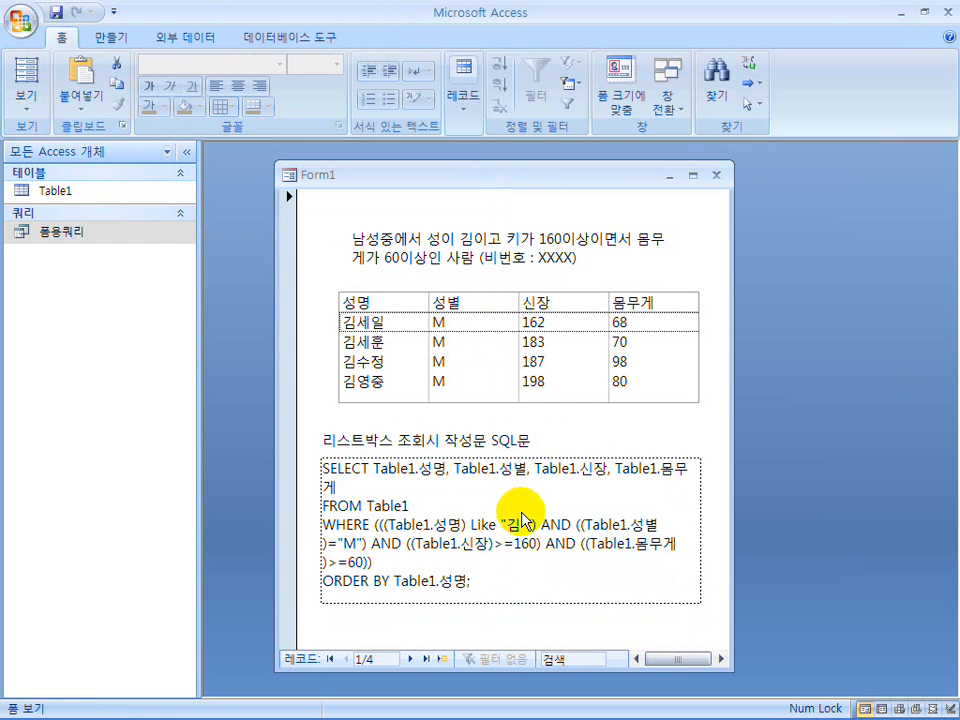
# In design view, add a form header and footer, extend the header to about 6 cm high, and preview the form.
pyautogui.click(24, 103)
pyautogui.click(58, 345)
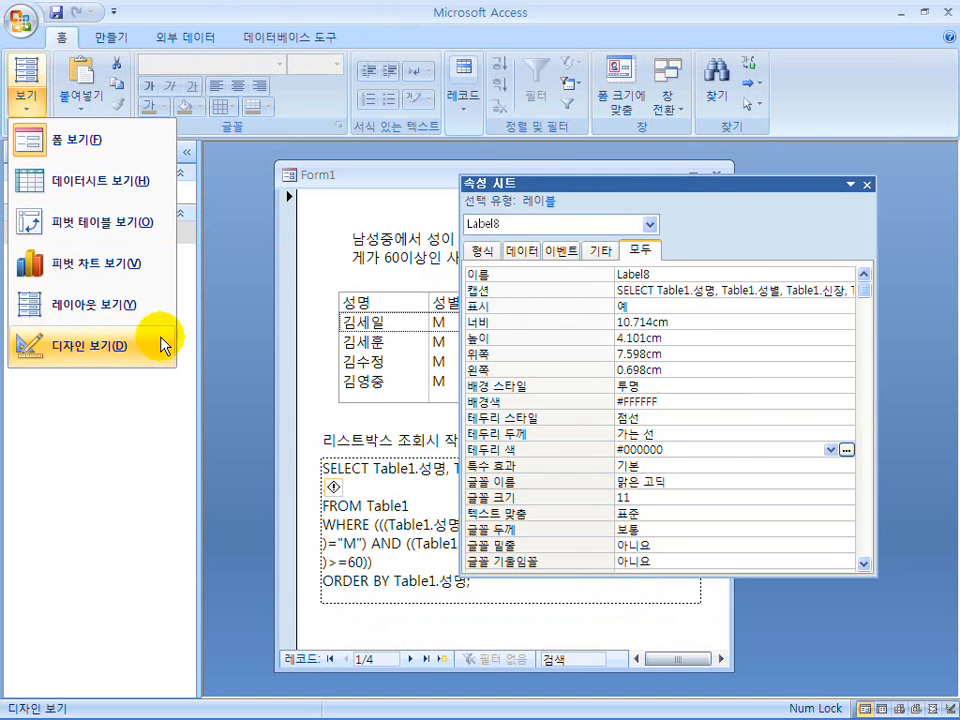
pyautogui.click(869, 188)
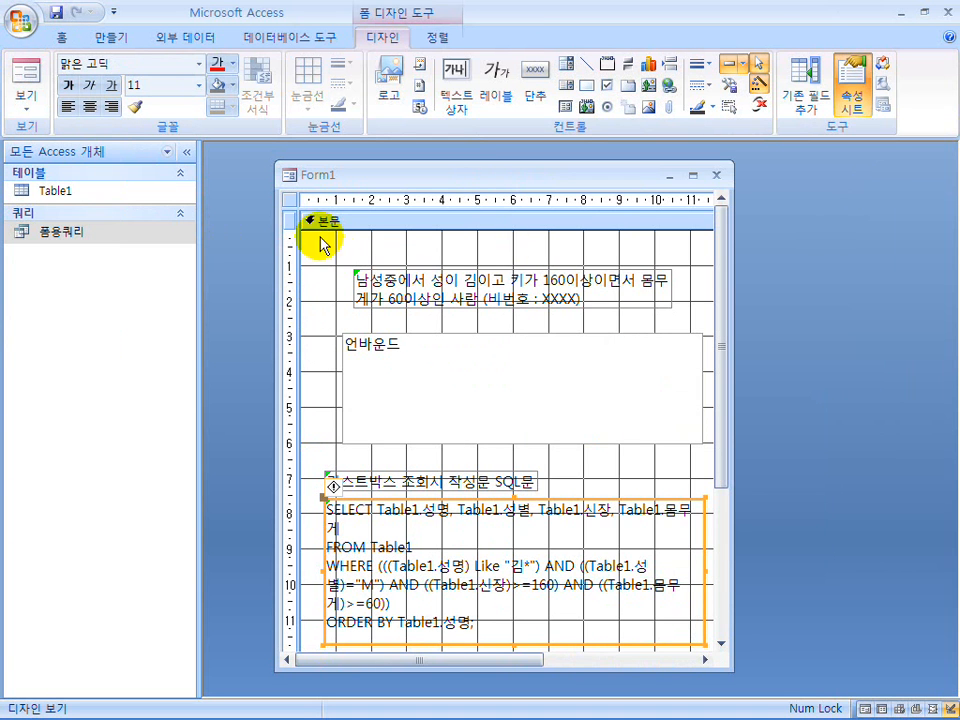
pyautogui.rightClick(369, 221)
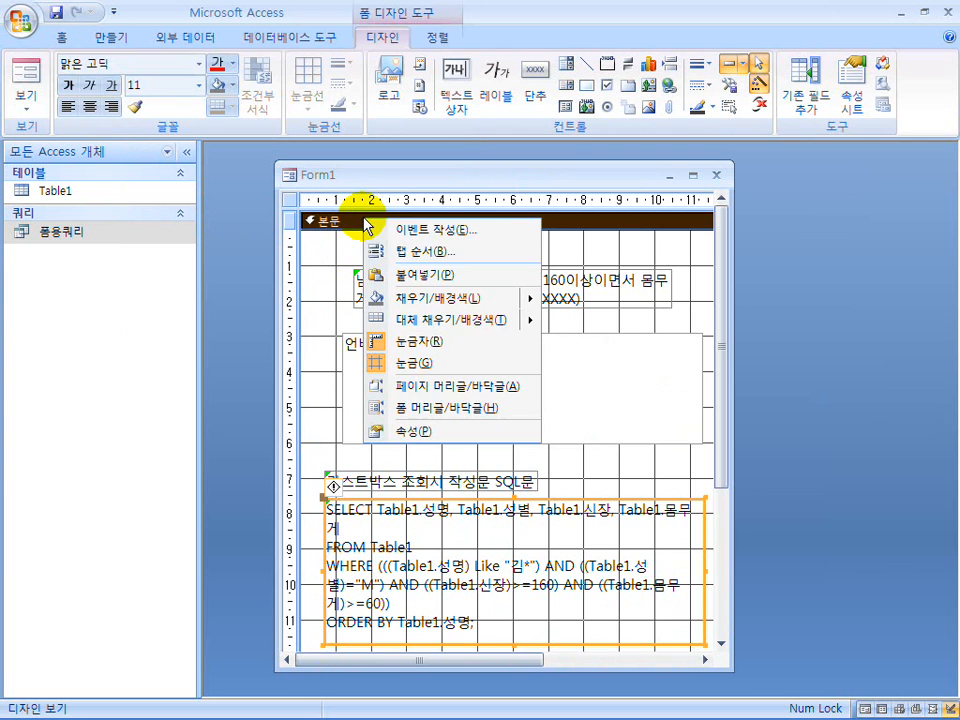
pyautogui.click(428, 416)
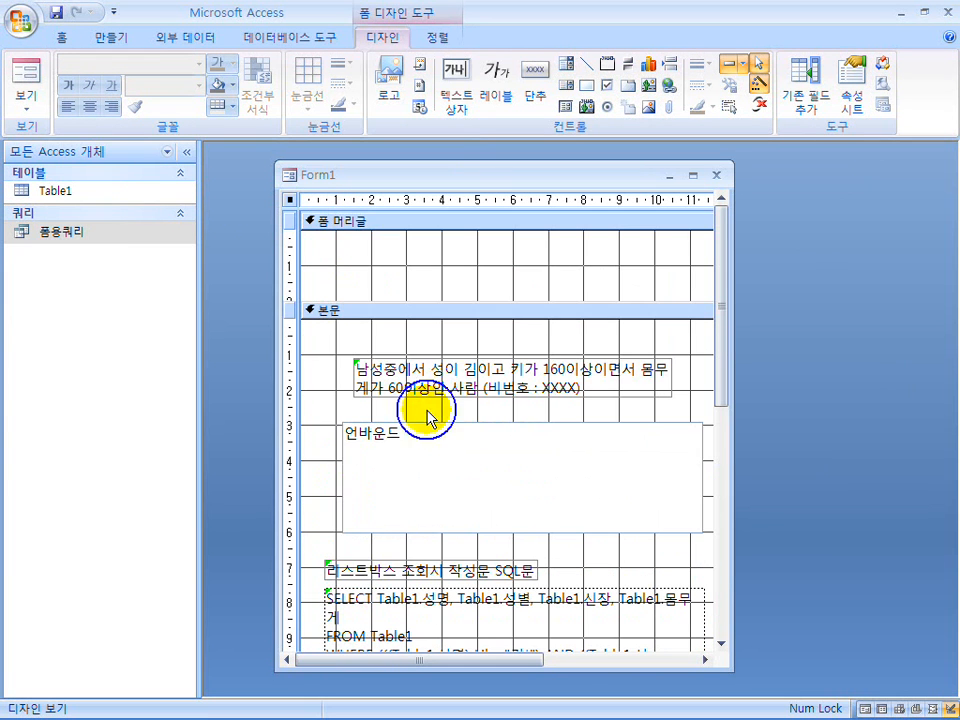
pyautogui.moveTo(380, 302); pyautogui.dragTo(381, 445)
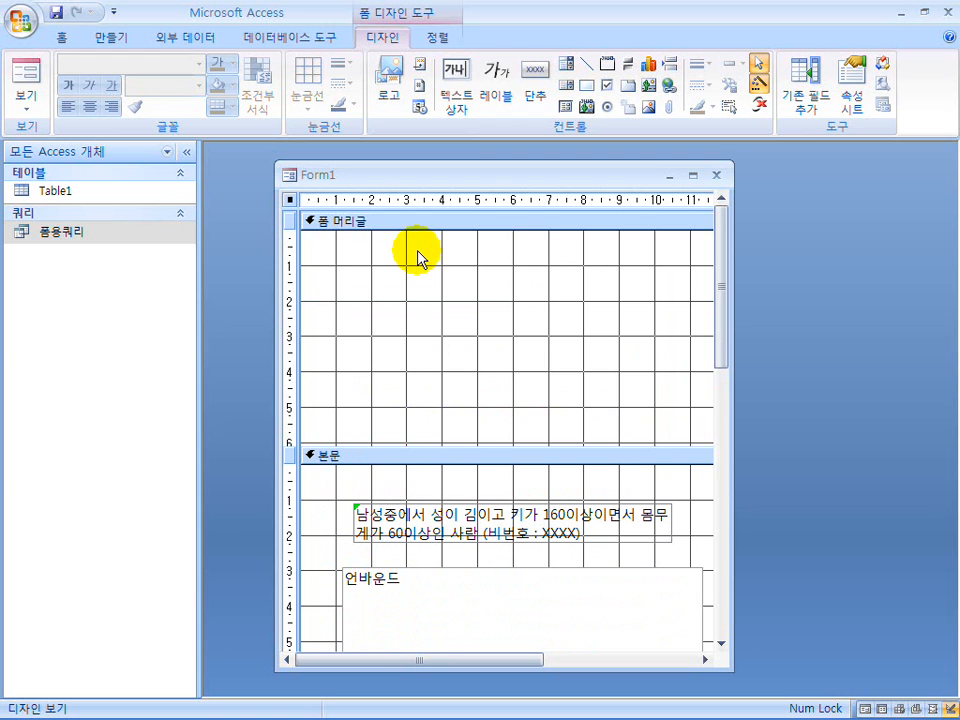
pyautogui.click(24, 72)
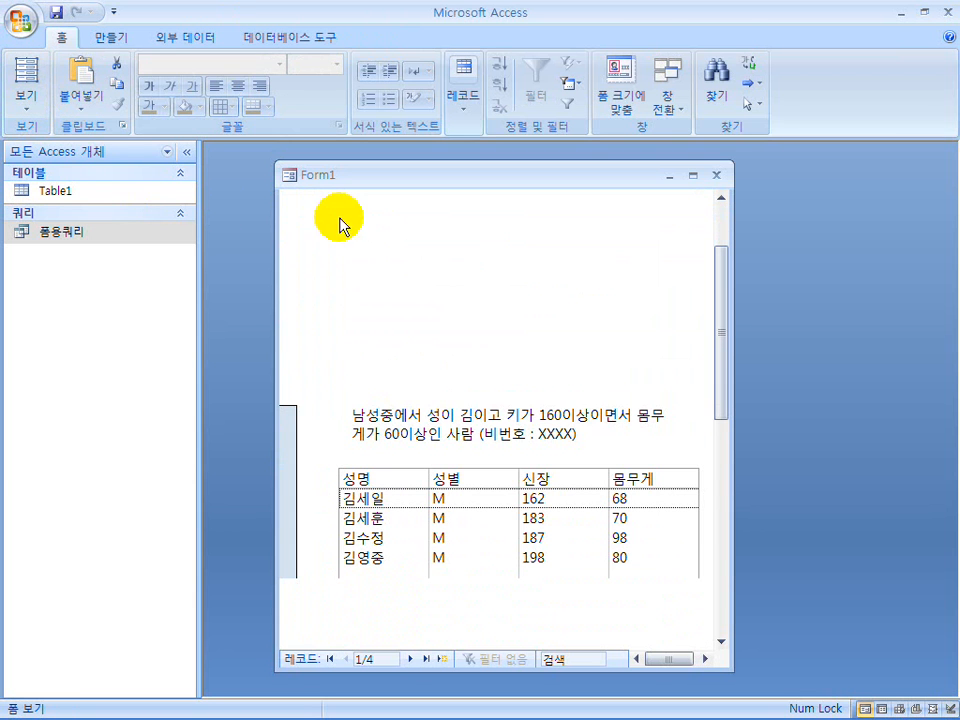
pyautogui.moveTo(714, 339); pyautogui.dragTo(735, 262)
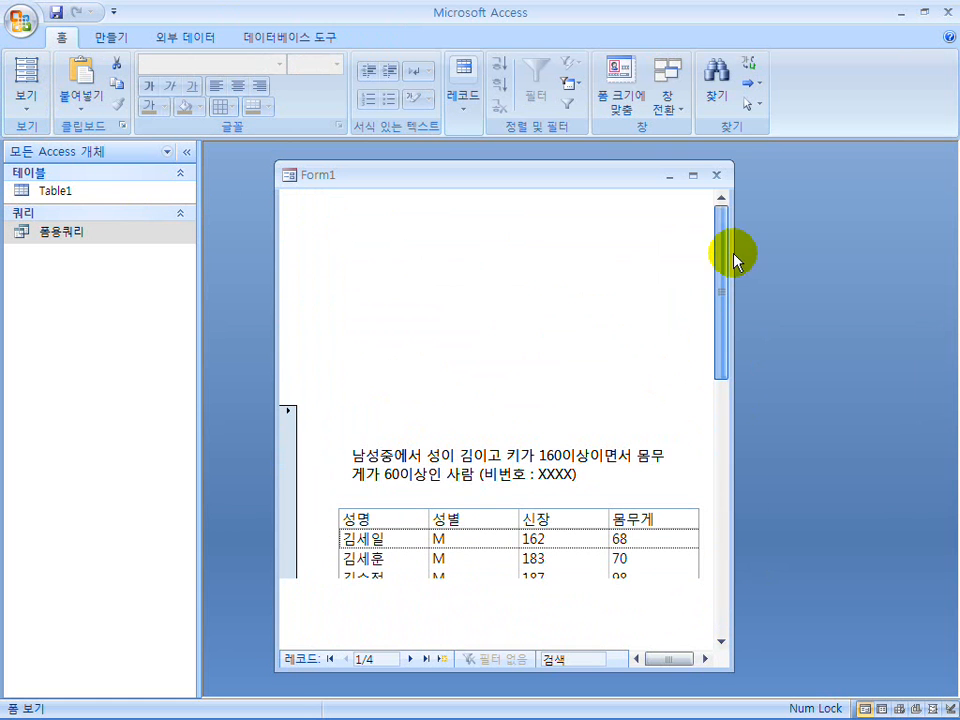
# Save the form under the name 폼.
pyautogui.click(57, 13)
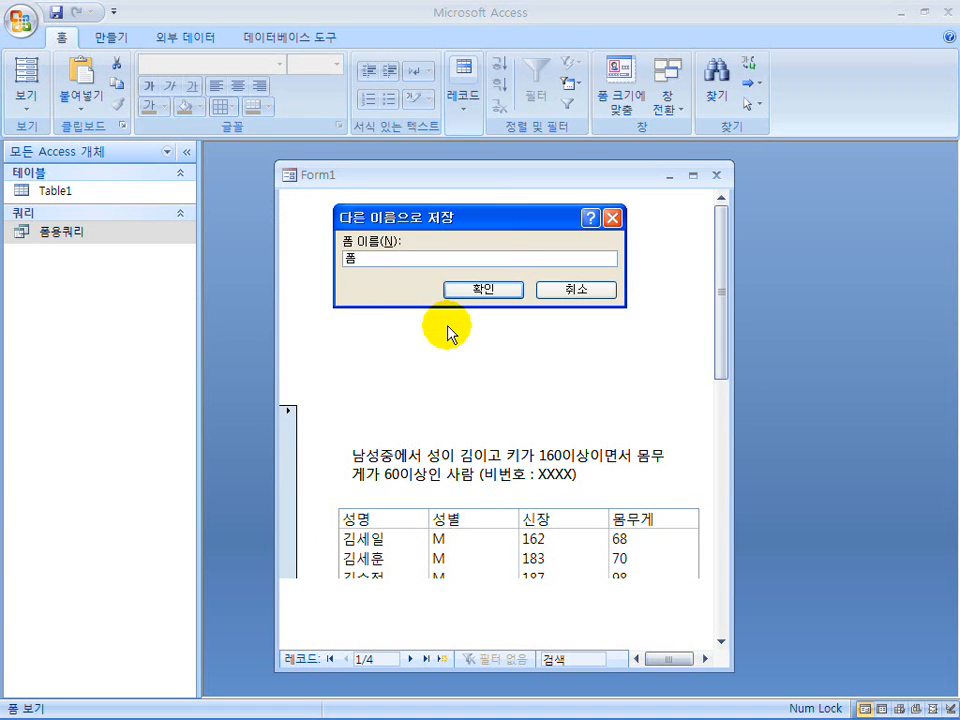
pyautogui.write('폼')
pyautogui.press('Return')
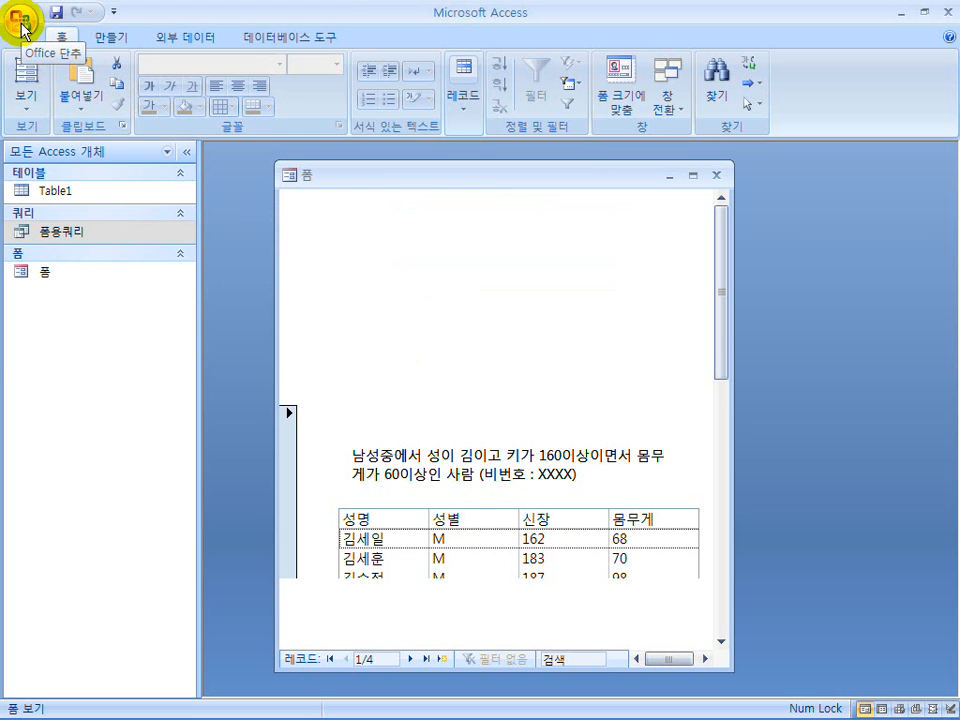
# Review the saved form's header area in design view and return to form view.
pyautogui.click(30, 95)
pyautogui.click(58, 346)
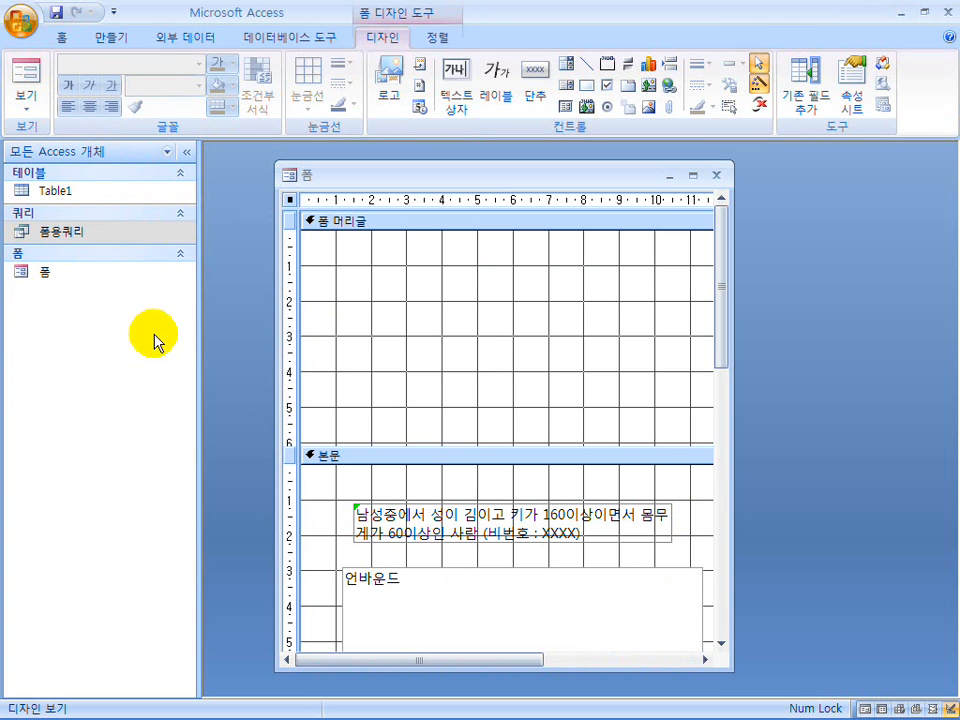
pyautogui.click(617, 354)
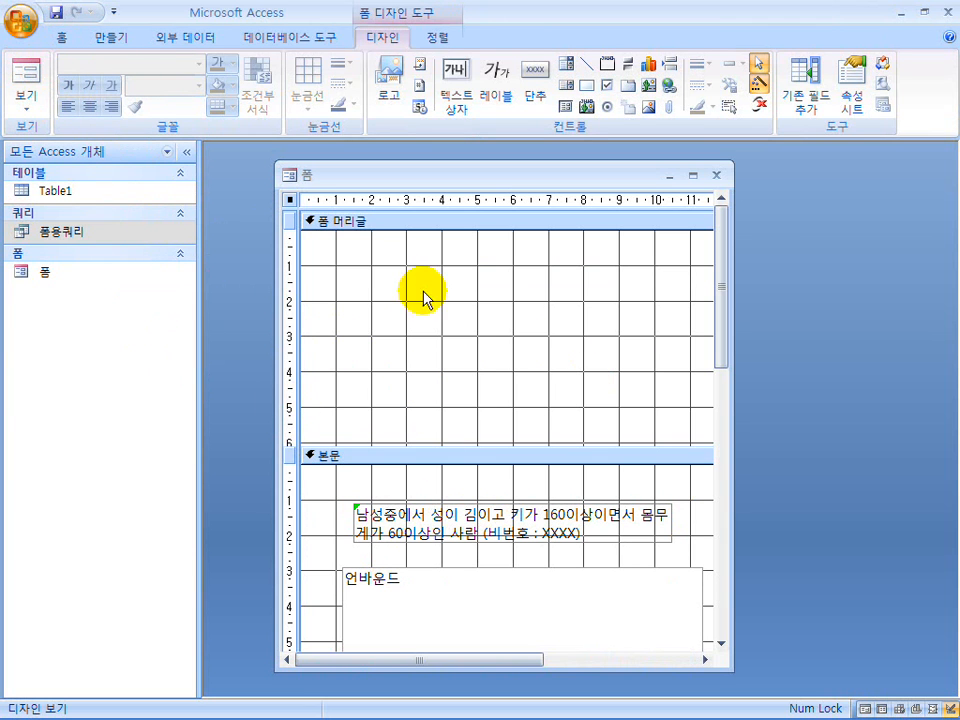
pyautogui.click(780, 337)
pyautogui.click(248, 572)
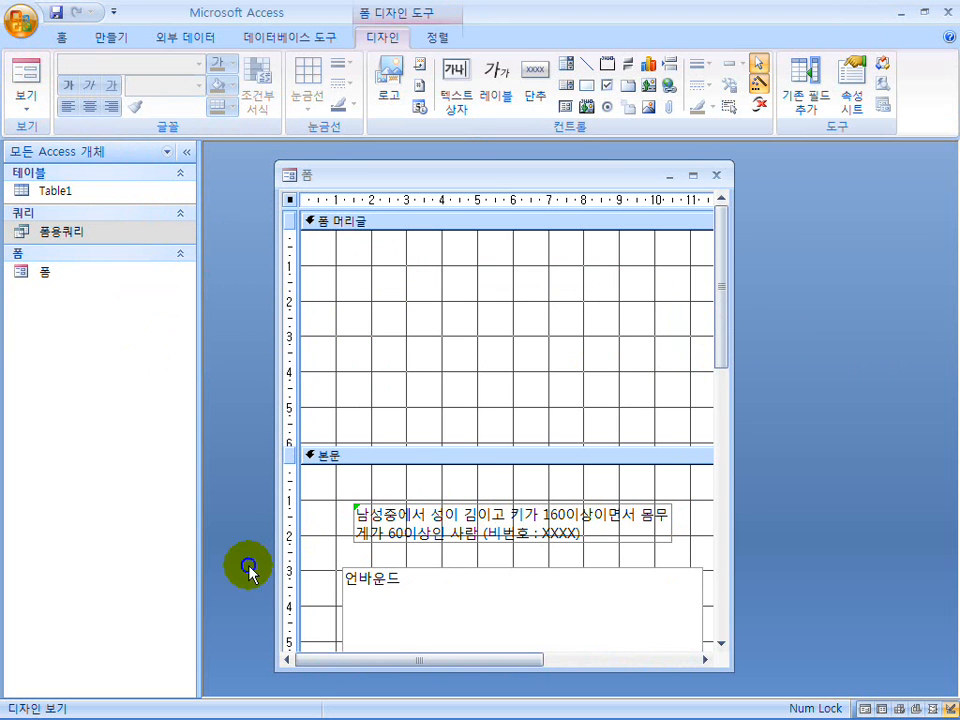
pyautogui.click(26, 72)
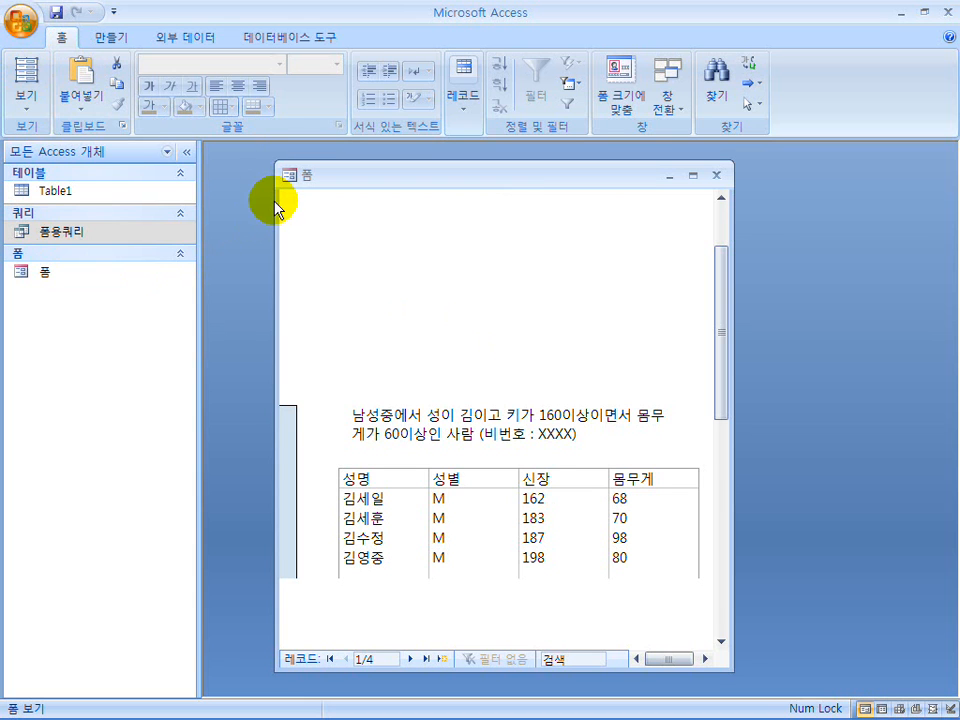
# Open the print settings, try the ranges 선택한 레코드 and 모두, select 선택한 레코드 again, and cancel without printing.
pyautogui.click(268, 89)
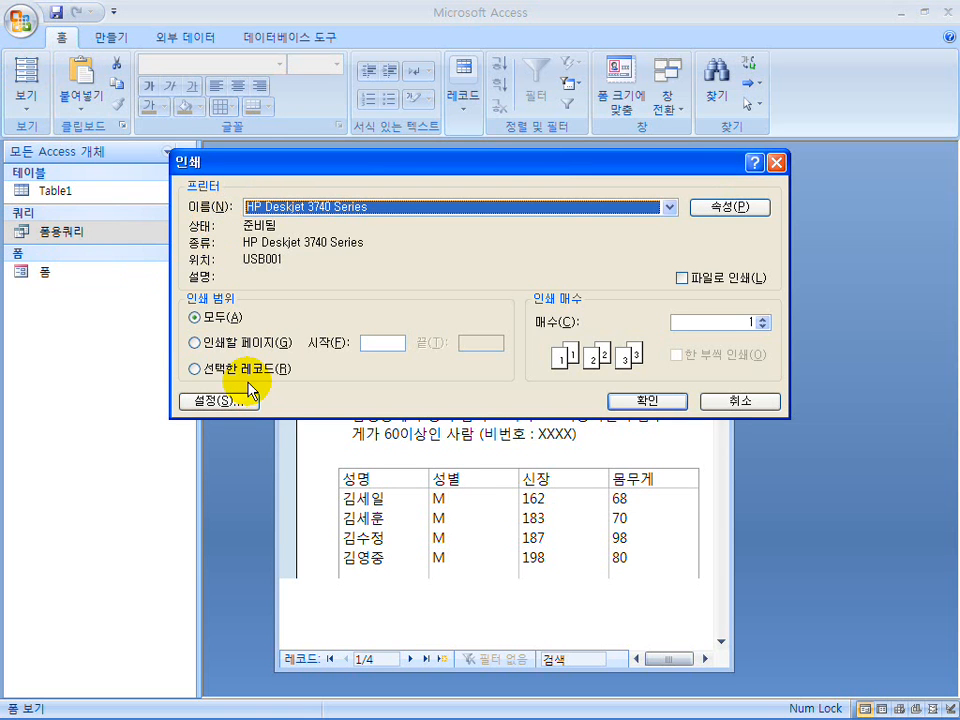
pyautogui.click(244, 370)
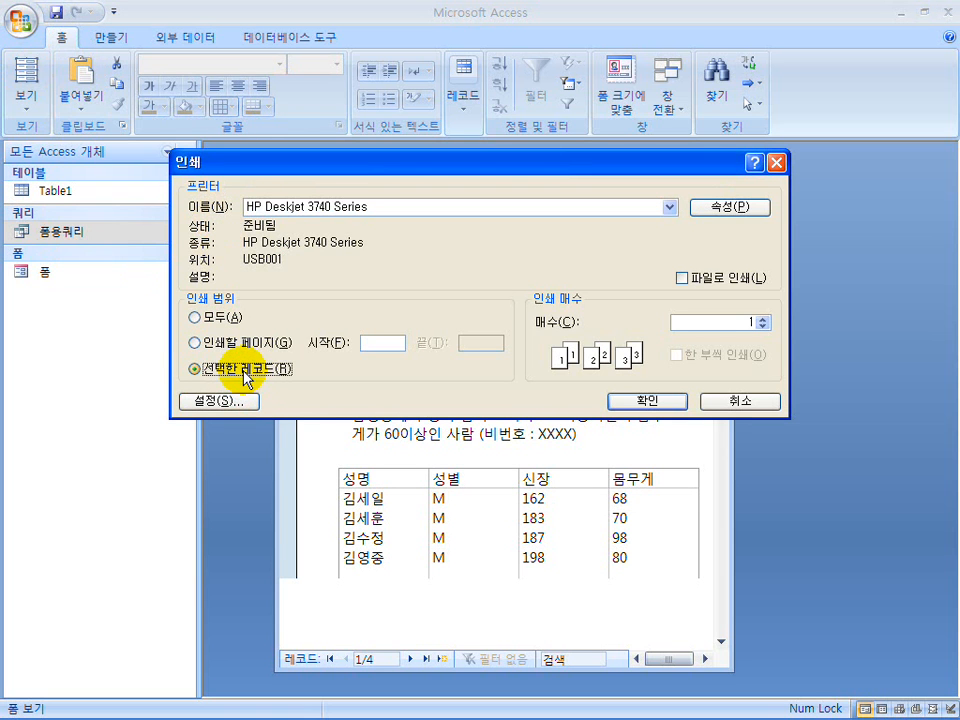
pyautogui.click(230, 318)
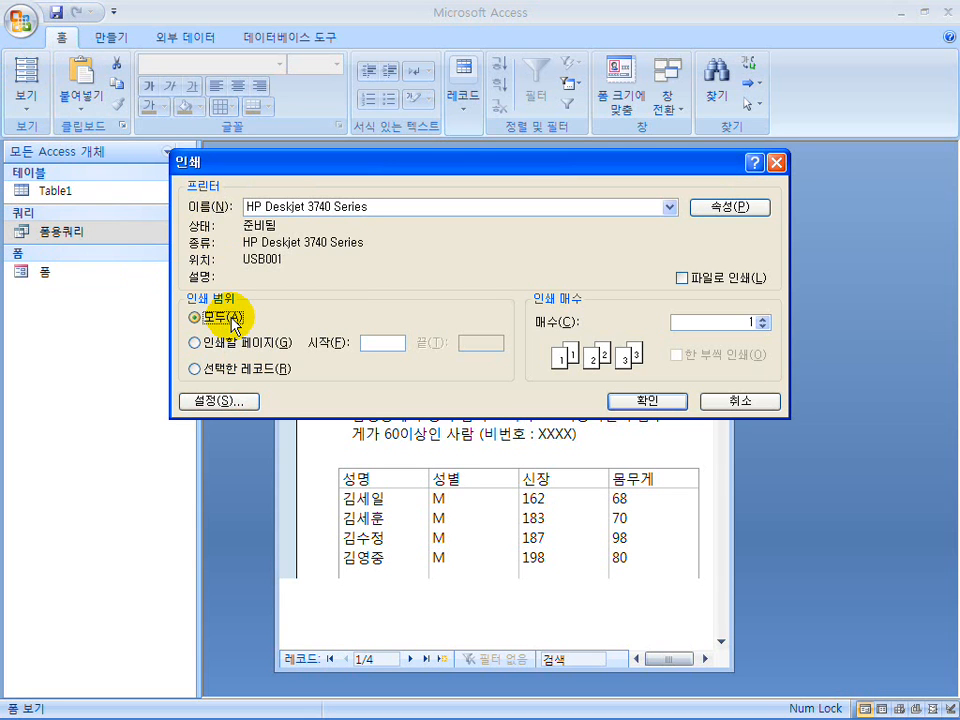
pyautogui.click(206, 369)
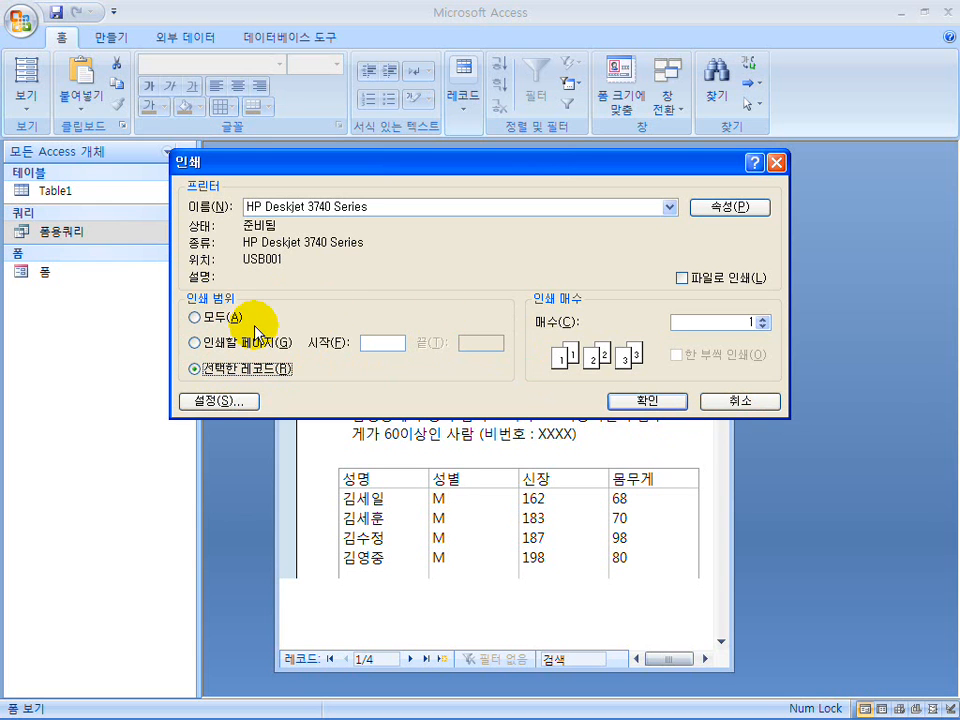
pyautogui.click(740, 401)
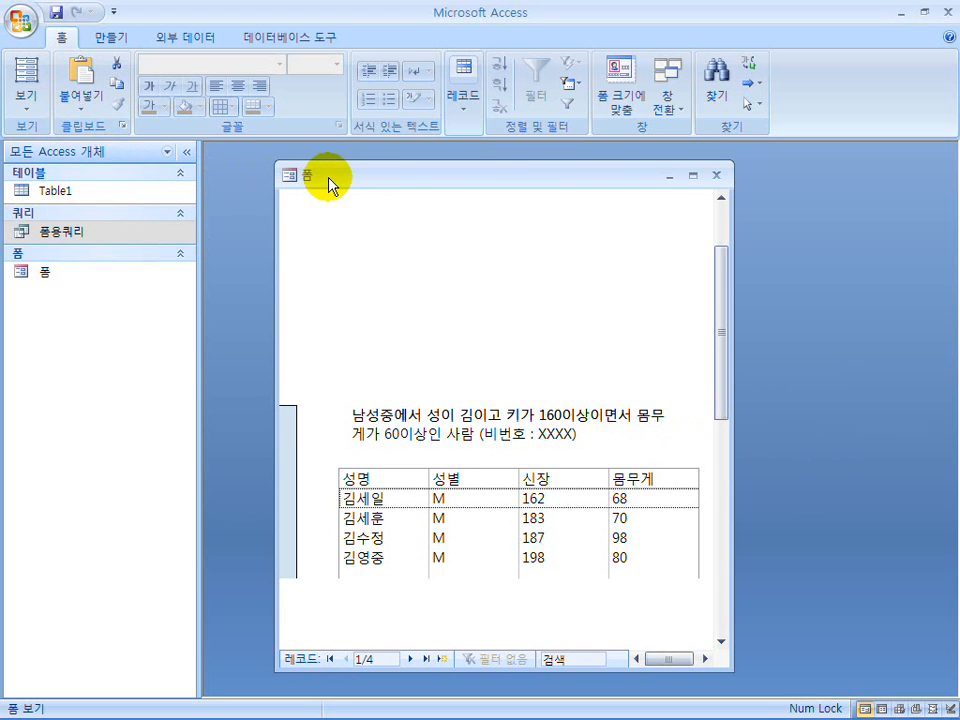
# Leave the current Access window and open the 09년 1회 D형 database from its file folder.
pyautogui.click(931, 14)
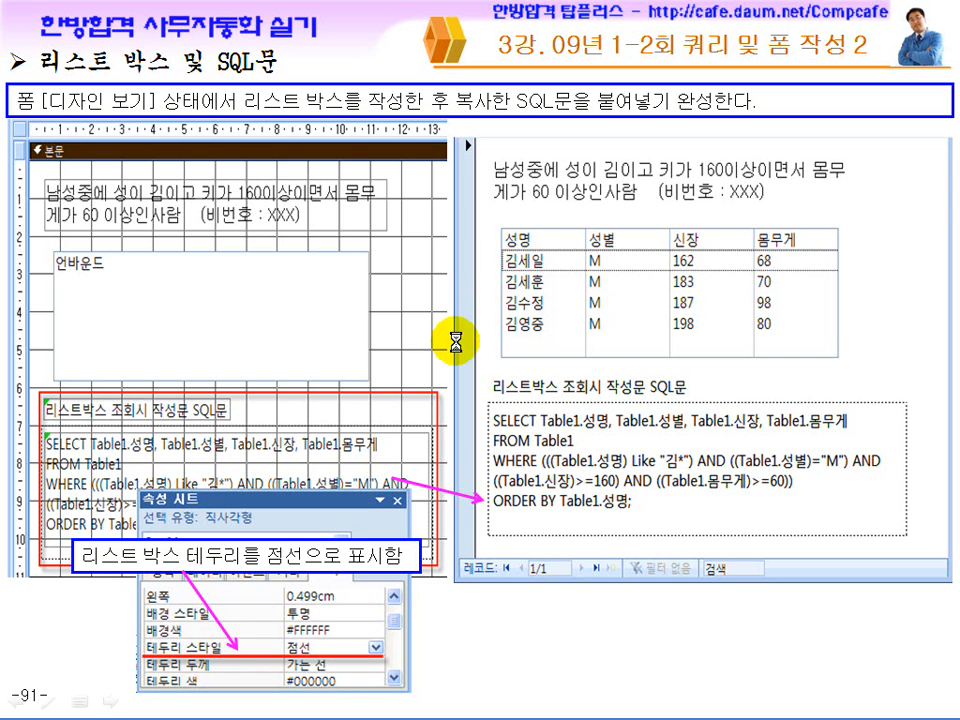
pyautogui.press('super')
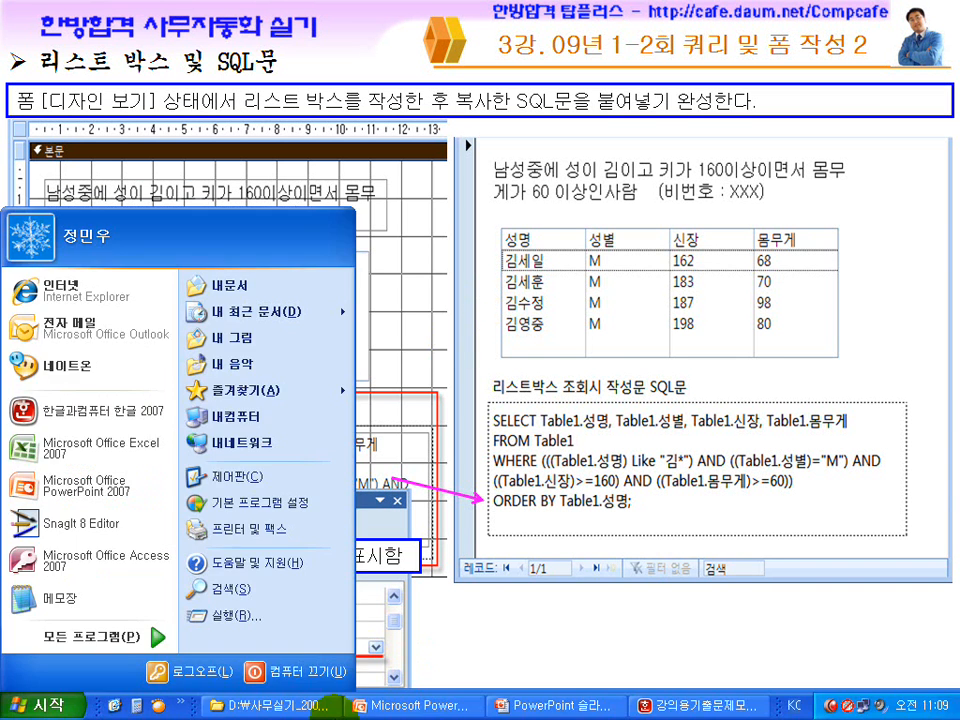
pyautogui.click(261, 708)
pyautogui.doubleClick(272, 186)
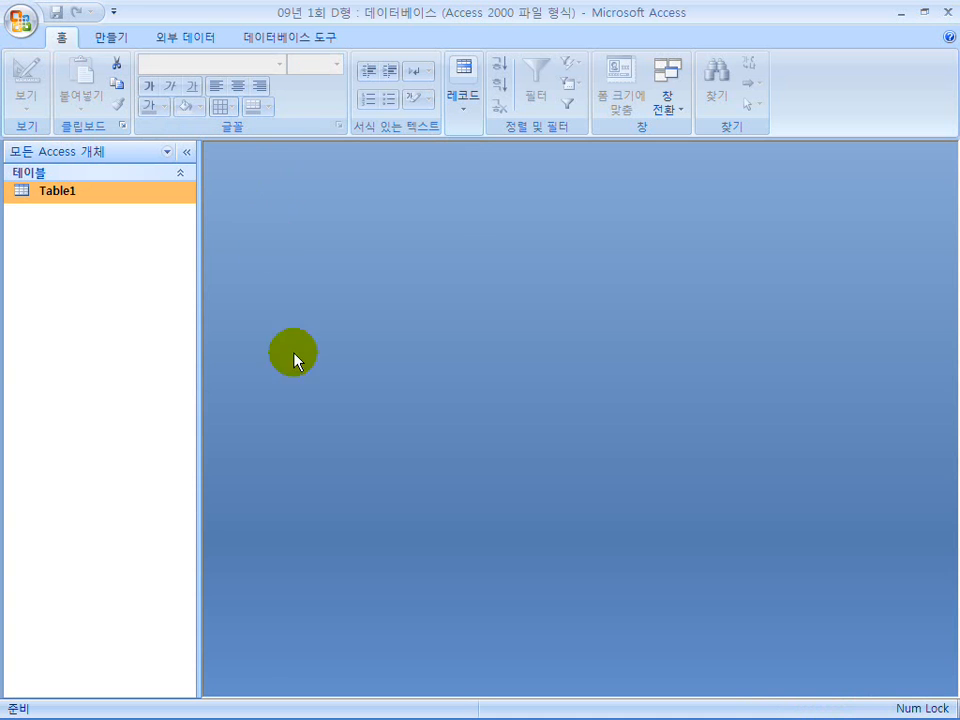
# Arrange the Access window beneath 강의용기출문제모음.hwp in Hangul and bring up the form sample titled 2급중에서 특기가 영어 또는 일어인 직원.
pyautogui.doubleClick(399, 14)
pyautogui.moveTo(446, 208); pyautogui.dragTo(446, 249)
pyautogui.click(605, 705)
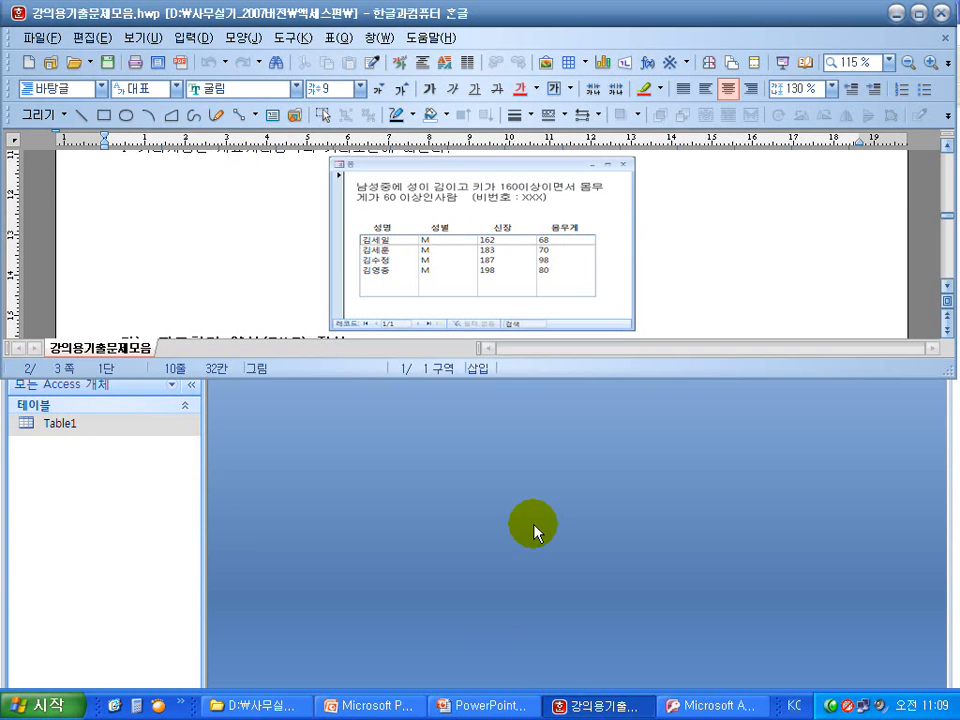
pyautogui.click(669, 253)
pyautogui.scroll(10, 665, 250)
pyautogui.scroll(-10, 670, 252)
pyautogui.scroll(-3, 670, 253)
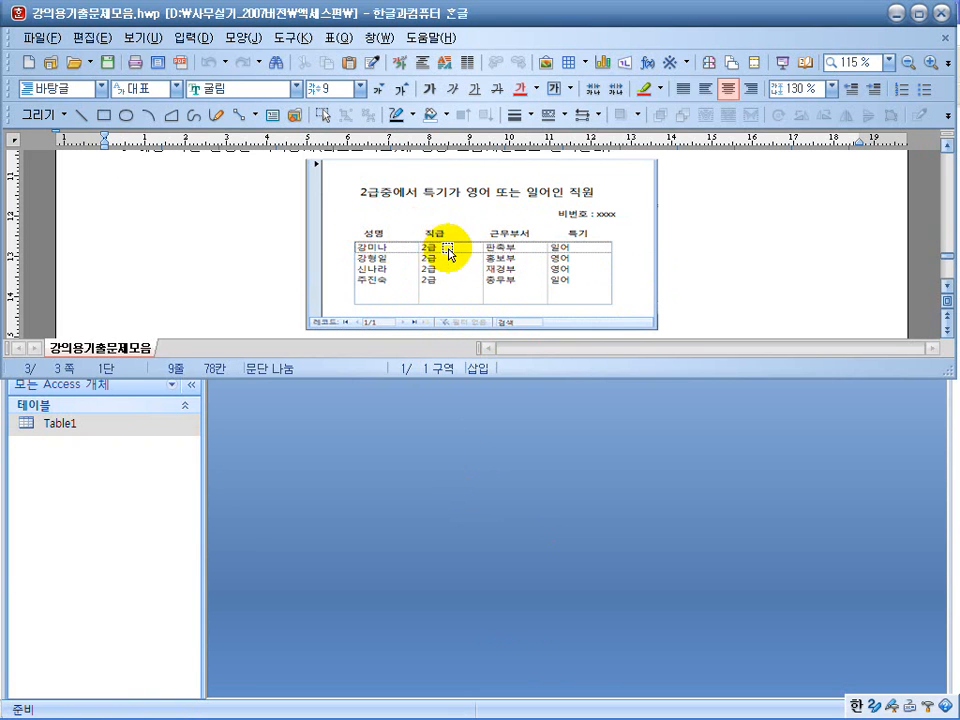
# Switch back to Access, create a new query in design view, and add Table1 to it.
pyautogui.click(378, 512)
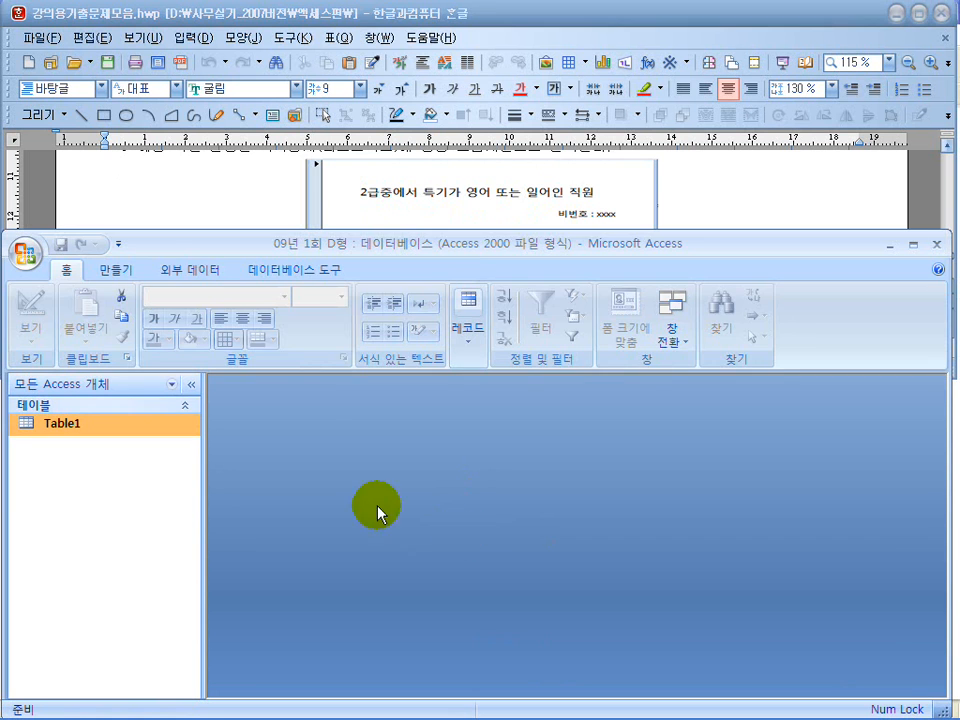
pyautogui.click(128, 271)
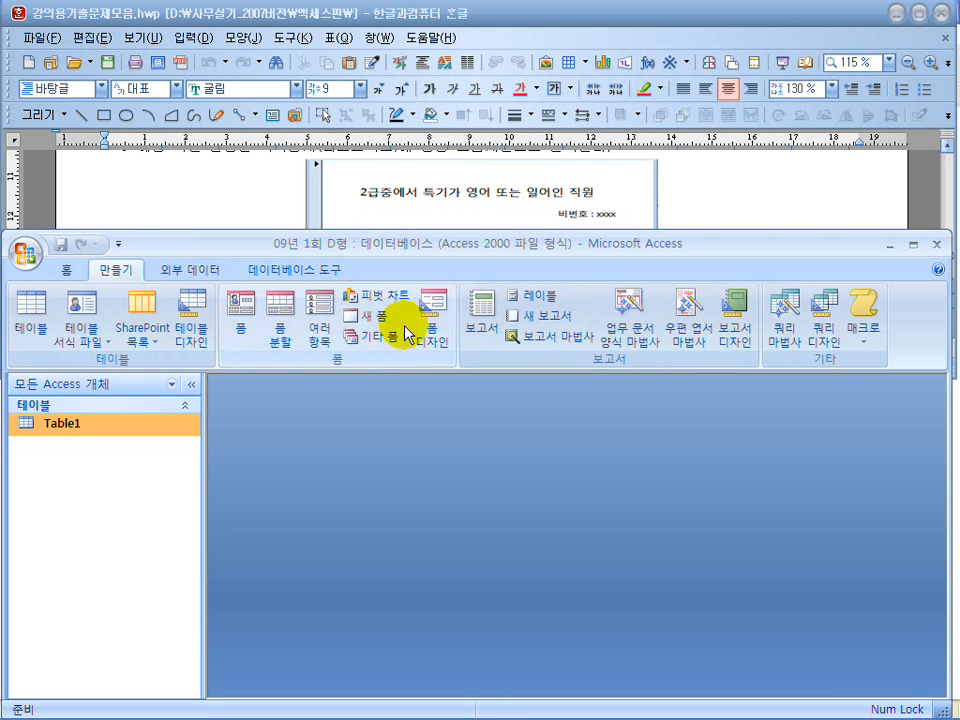
pyautogui.click(822, 335)
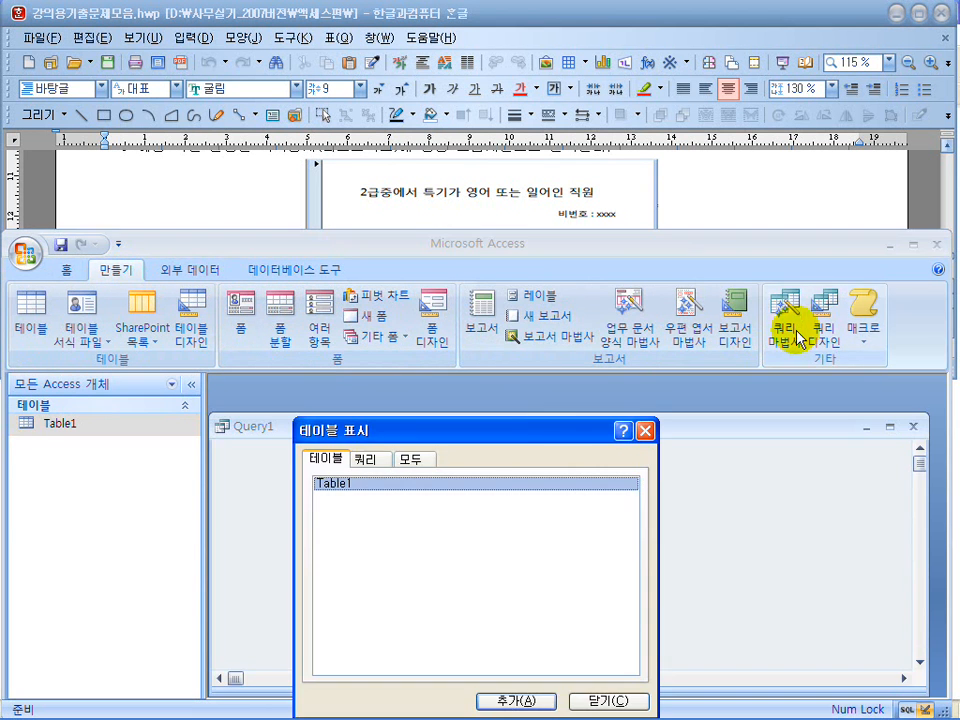
pyautogui.click(515, 704)
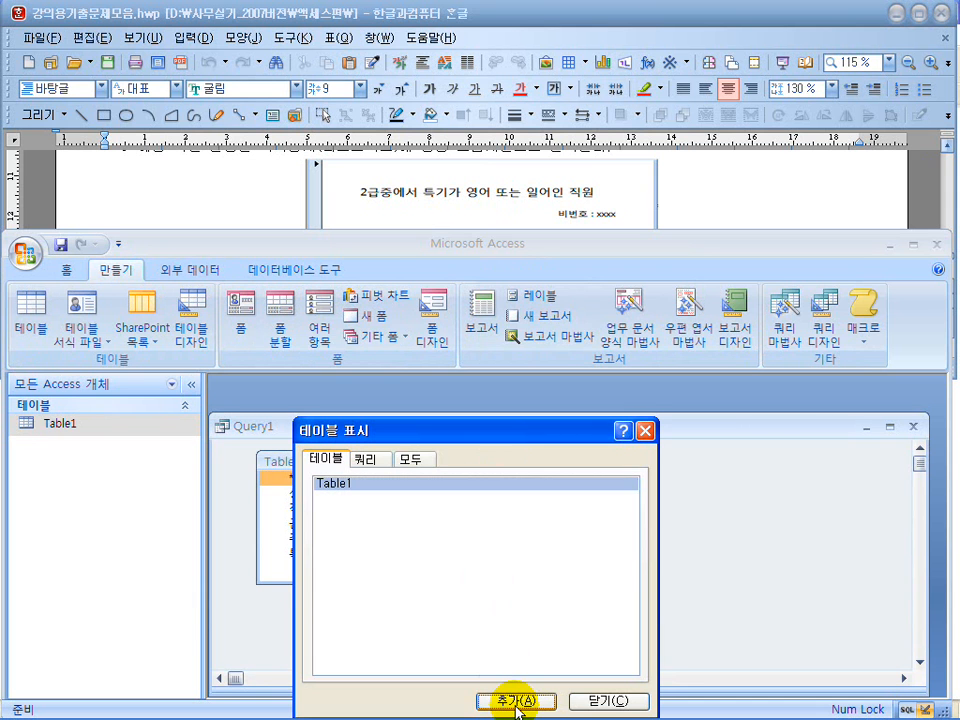
pyautogui.click(610, 700)
# Reposition the Access and query windows to keep the exam sample in view, then minimize the ribbon and enlarge the query's field grid.
pyautogui.moveTo(454, 237); pyautogui.dragTo(463, 311)
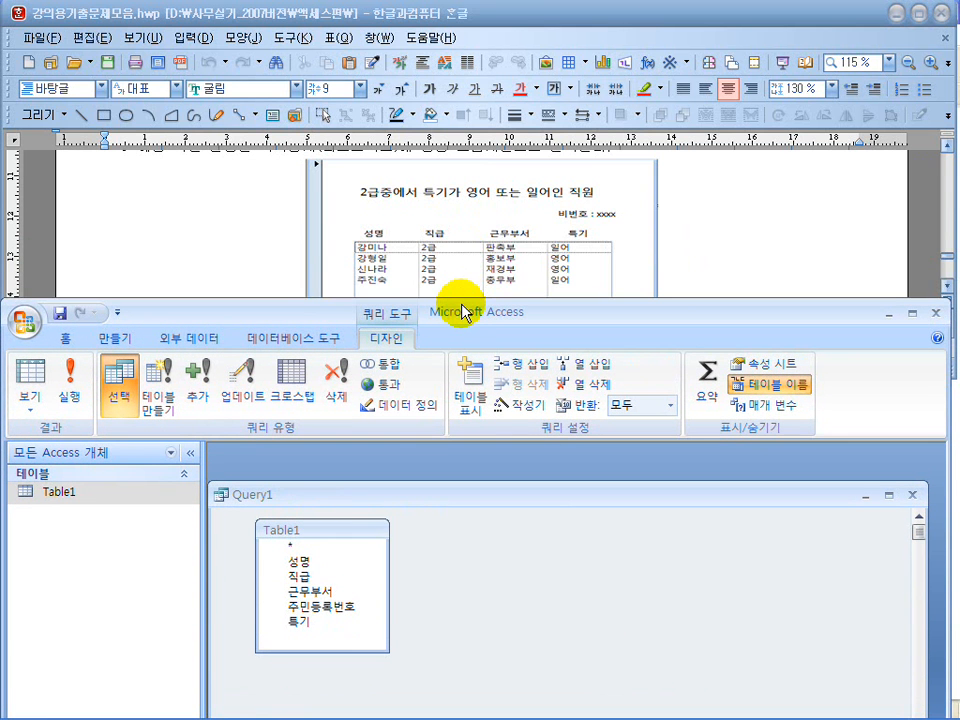
pyautogui.moveTo(434, 497); pyautogui.dragTo(439, 468)
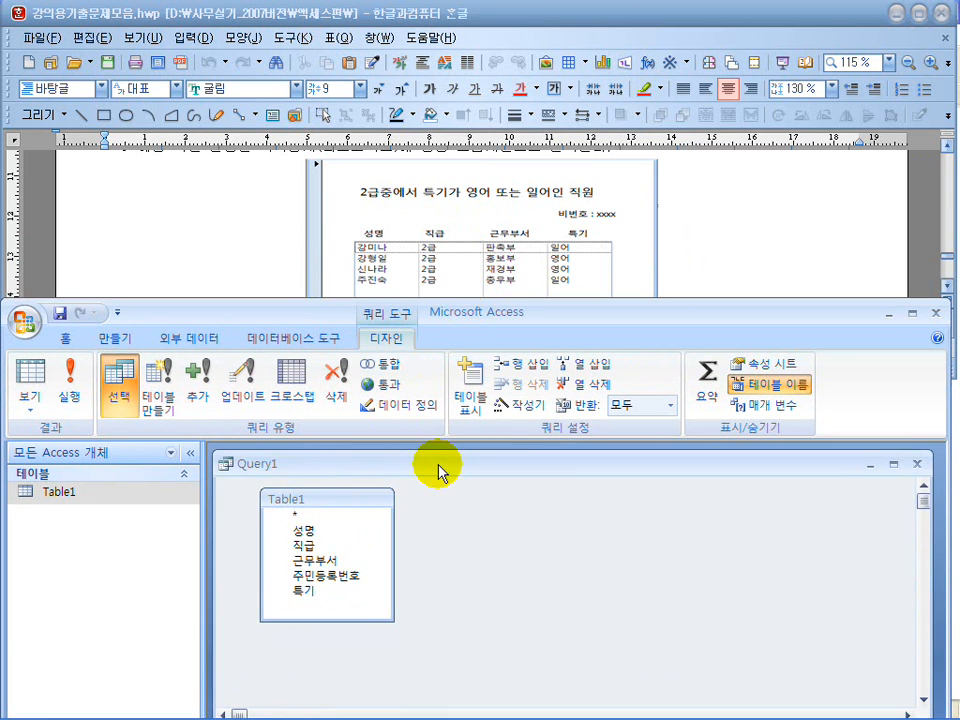
pyautogui.click(117, 312)
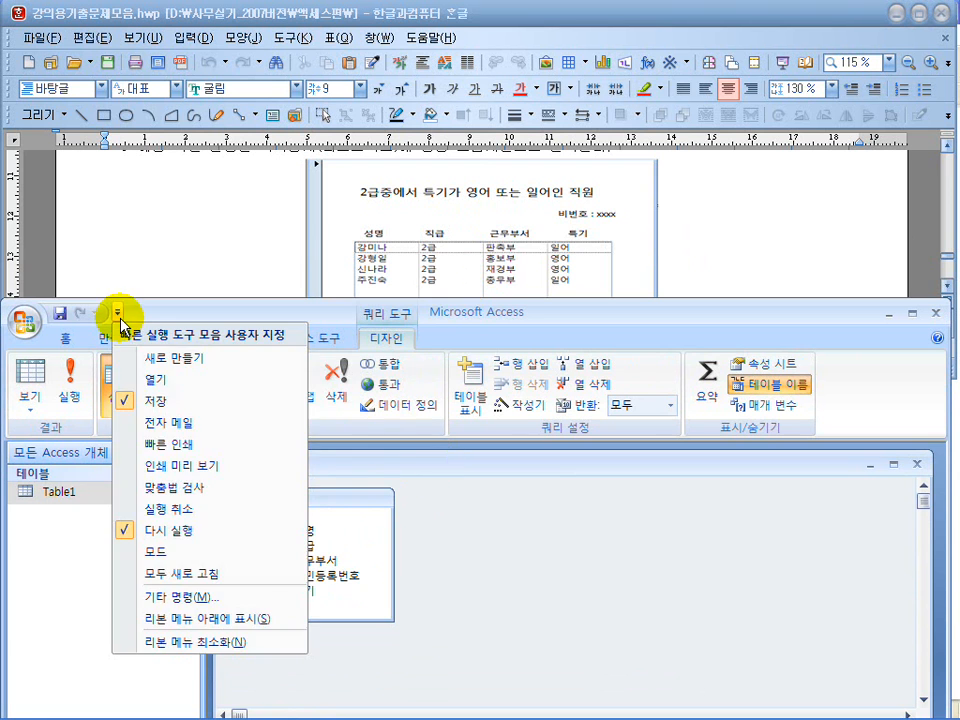
pyautogui.click(185, 643)
pyautogui.moveTo(553, 634); pyautogui.dragTo(575, 549)
# Add the Table1 fields 성명, 직급, 근무부서 and 특기 to the query grid.
pyautogui.click(300, 442)
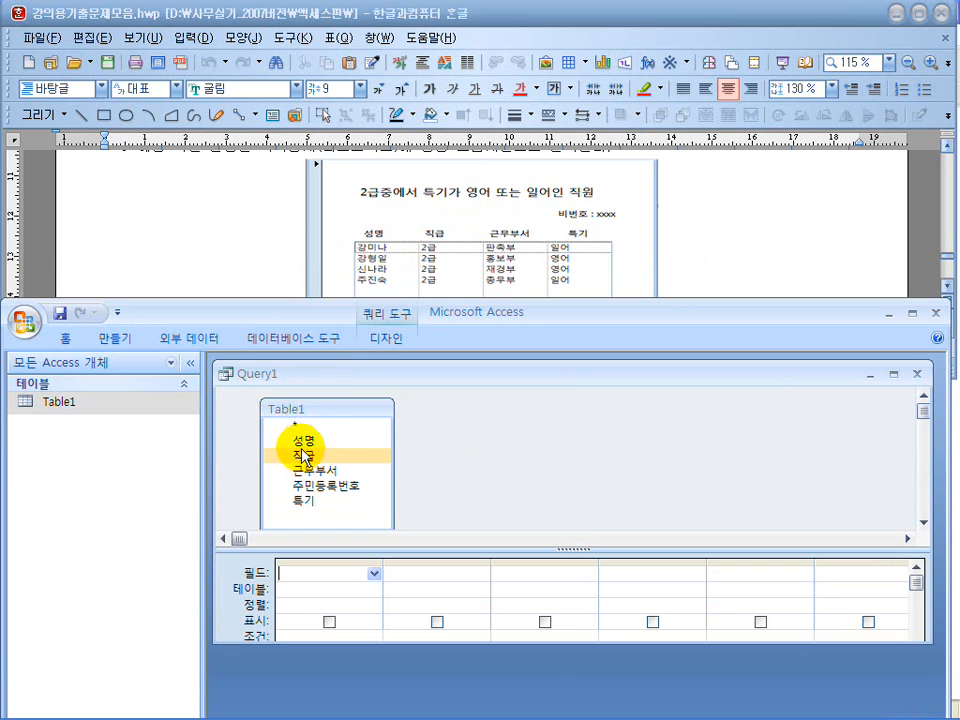
pyautogui.doubleClick(302, 442)
pyautogui.click(303, 456)
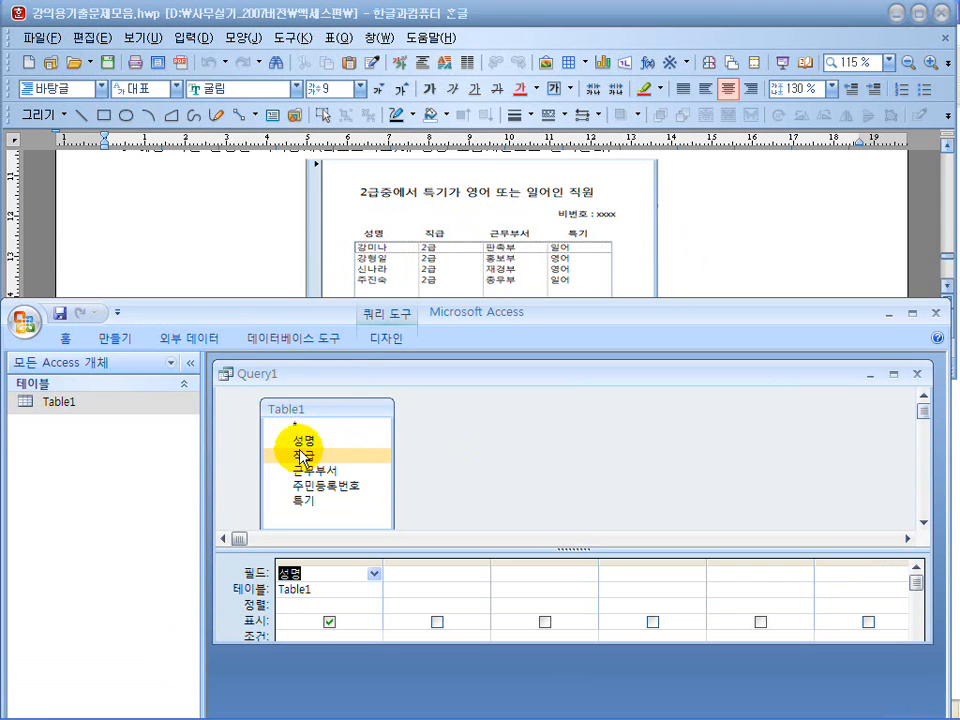
pyautogui.doubleClick(303, 456)
pyautogui.click(318, 470)
pyautogui.doubleClick(318, 470)
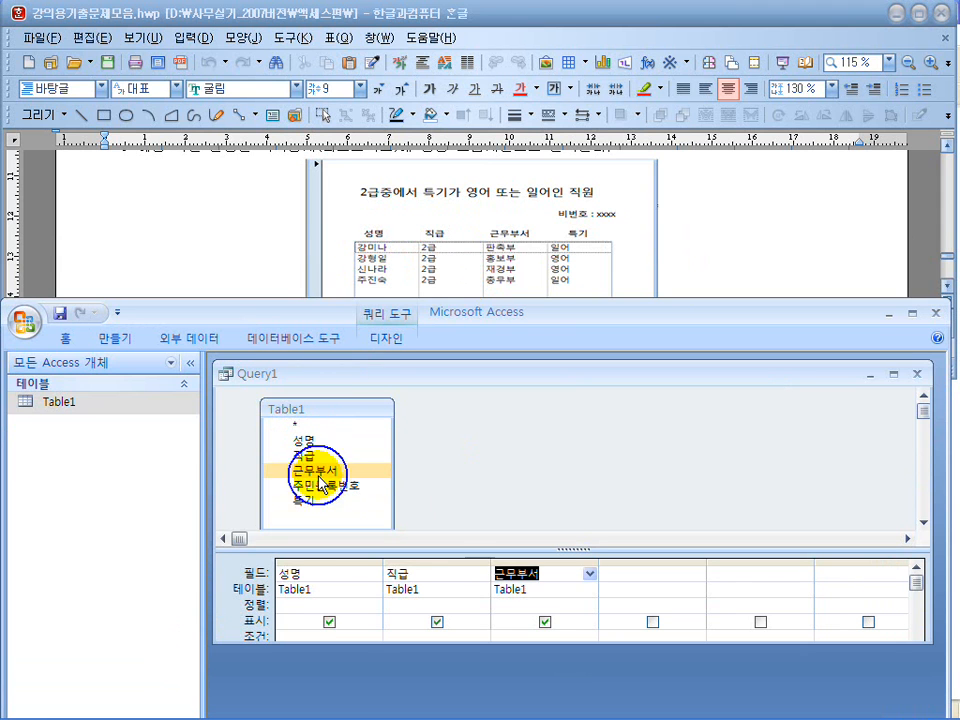
pyautogui.moveTo(308, 500); pyautogui.dragTo(701, 615)
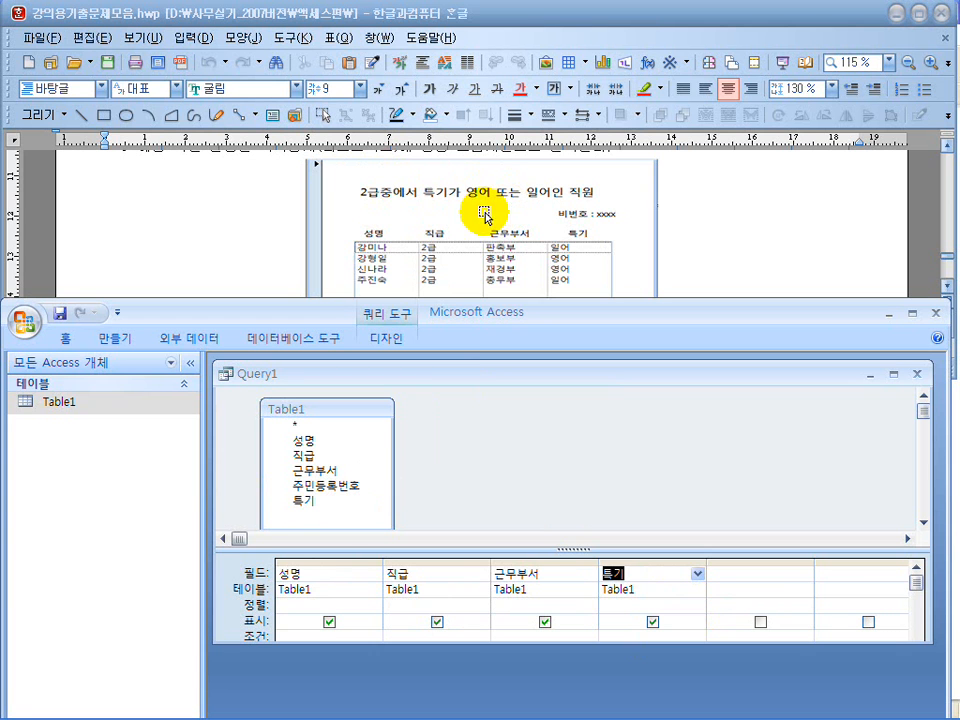
# Restore the ribbon, run the query to check its records, and return to design view.
pyautogui.click(117, 316)
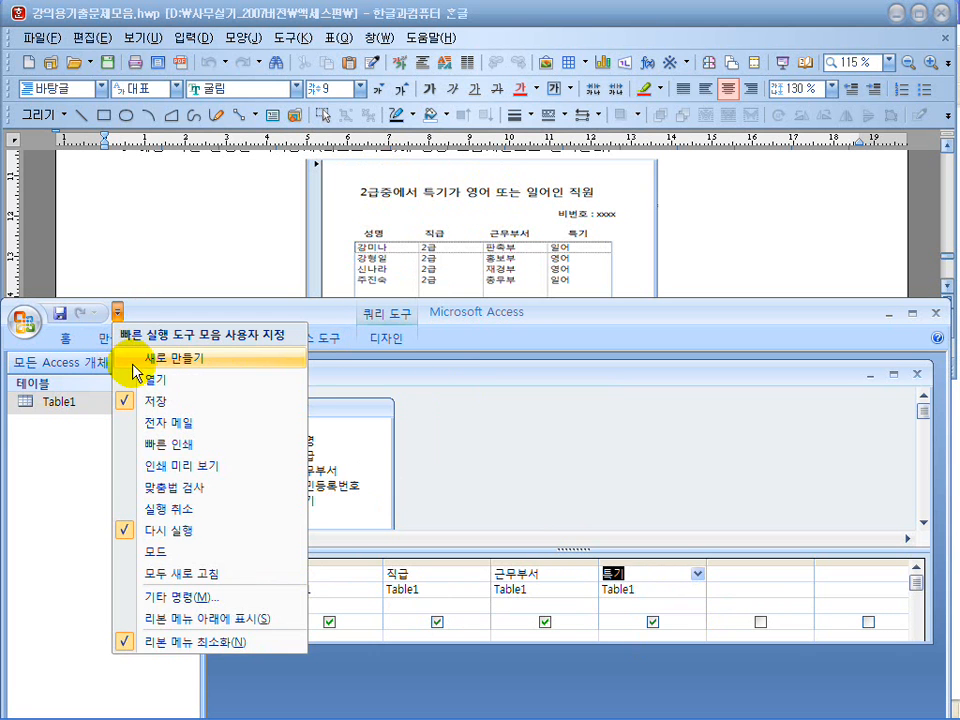
pyautogui.click(158, 645)
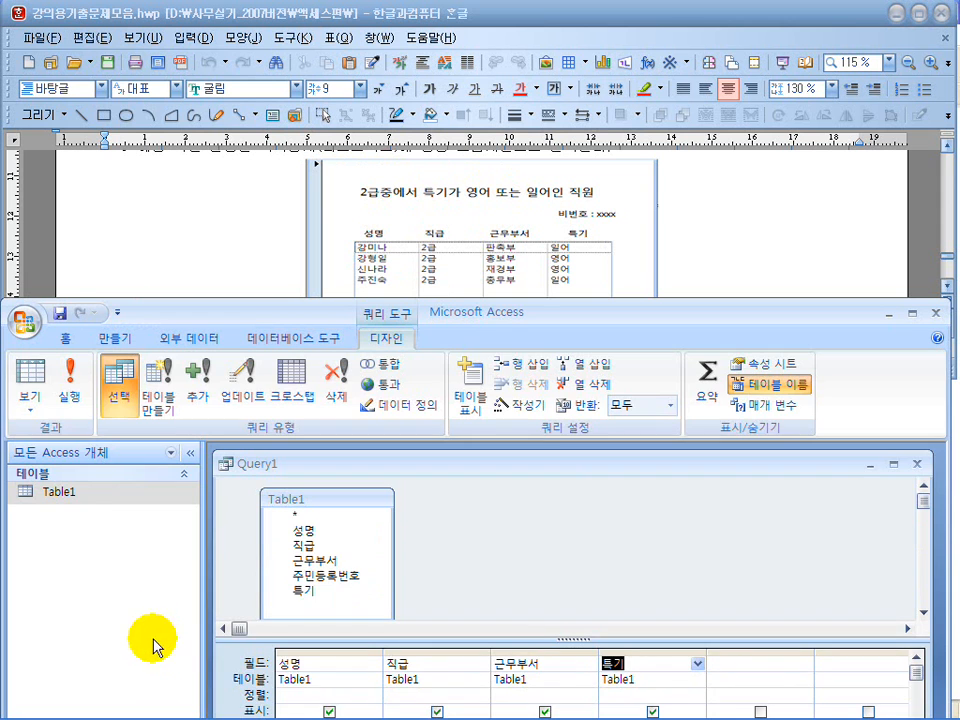
pyautogui.click(69, 384)
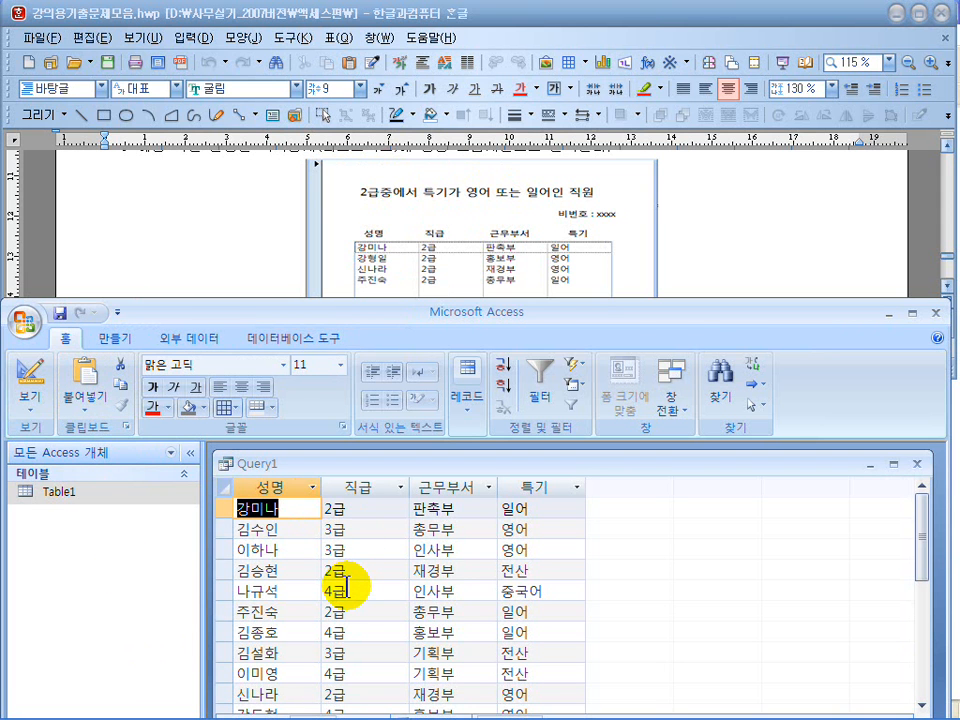
pyautogui.click(28, 378)
pyautogui.click(521, 549)
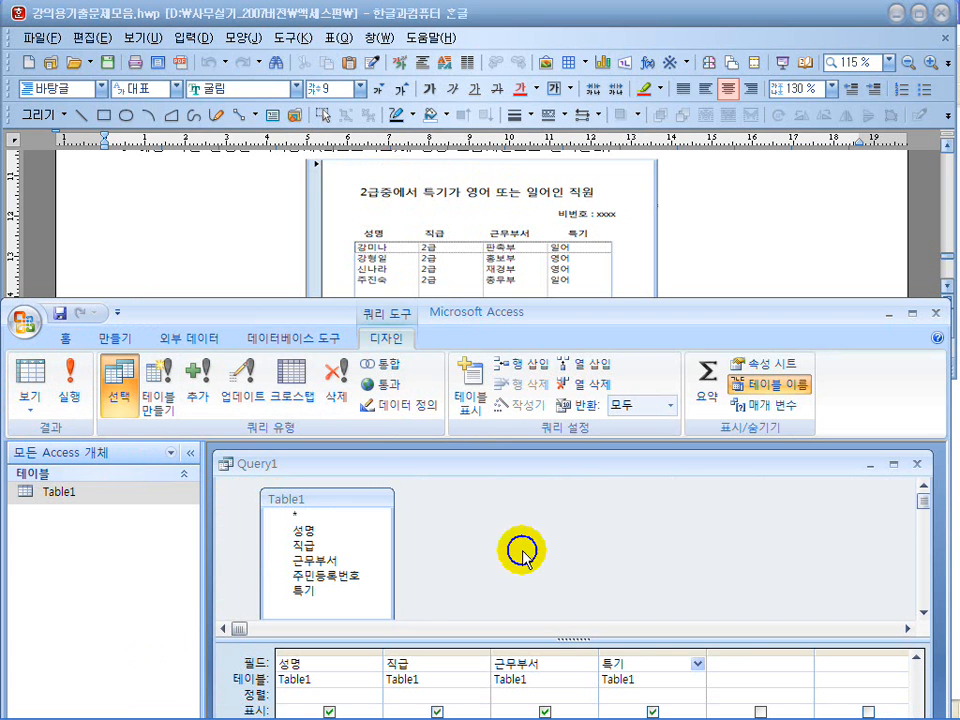
# Minimize the ribbon again and extend the query window to show the criteria rows.
pyautogui.click(117, 312)
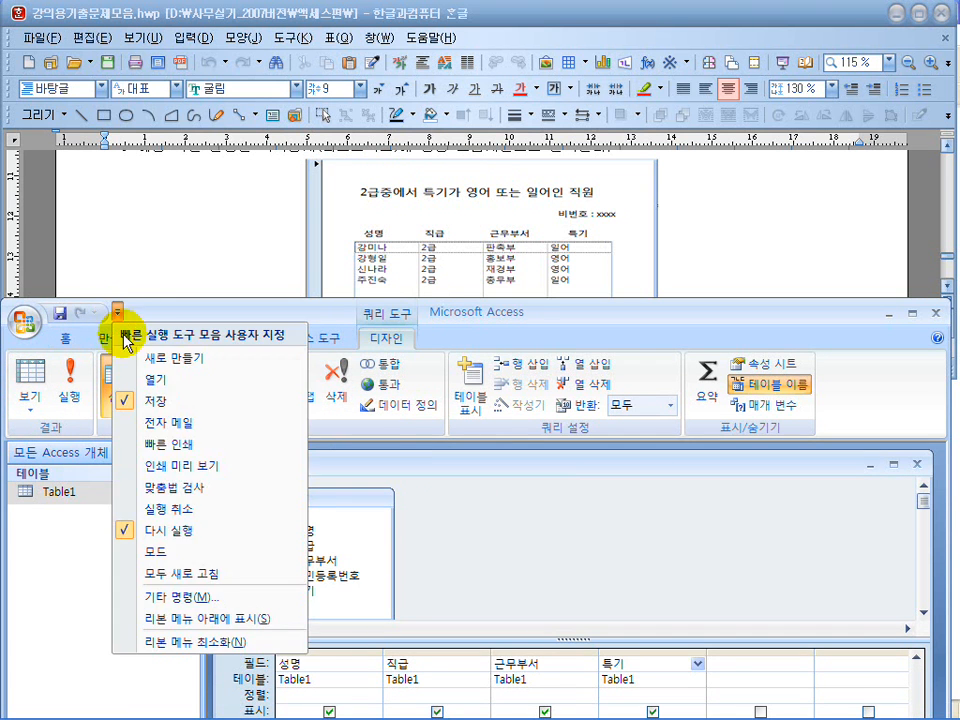
pyautogui.click(190, 645)
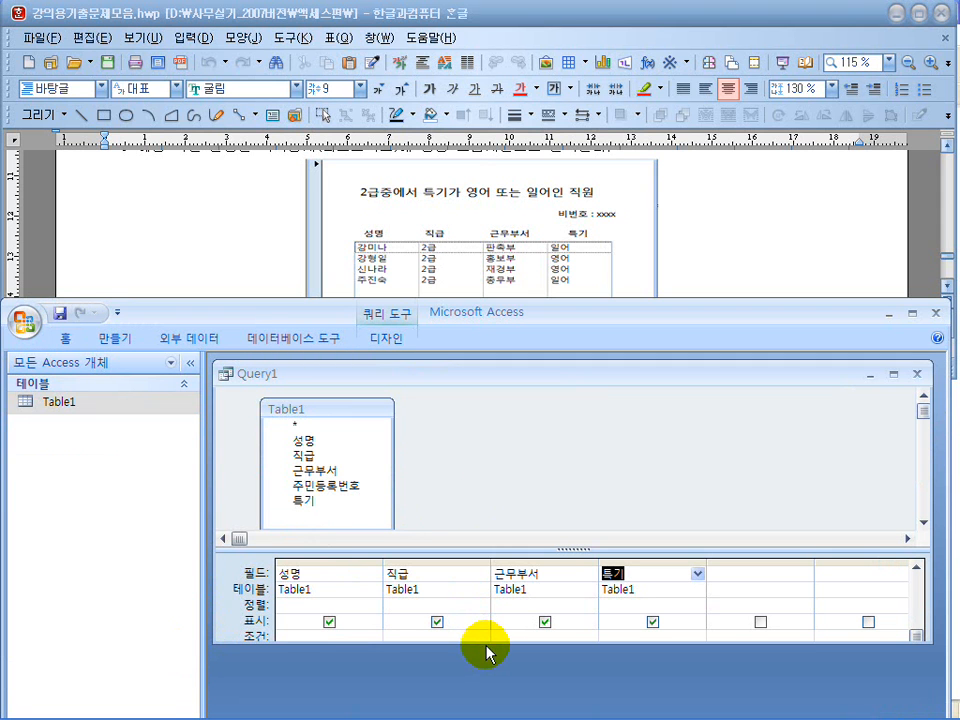
pyautogui.moveTo(486, 646); pyautogui.dragTo(486, 701)
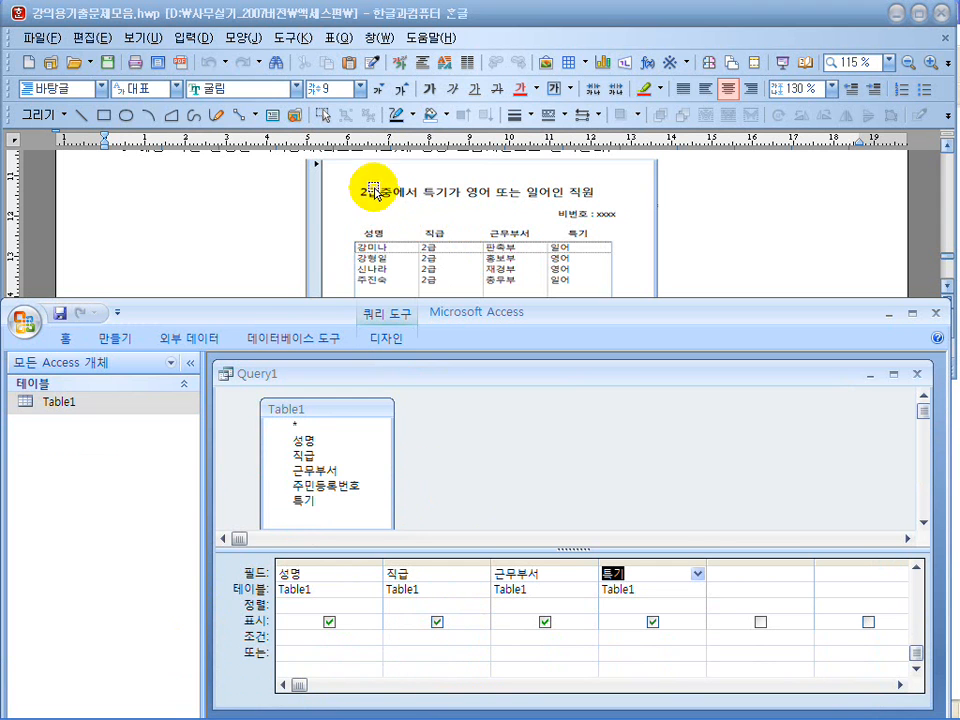
# Set the 직급 criterion to "2급" and start the criterion for the 특기 field.
pyautogui.click(393, 636)
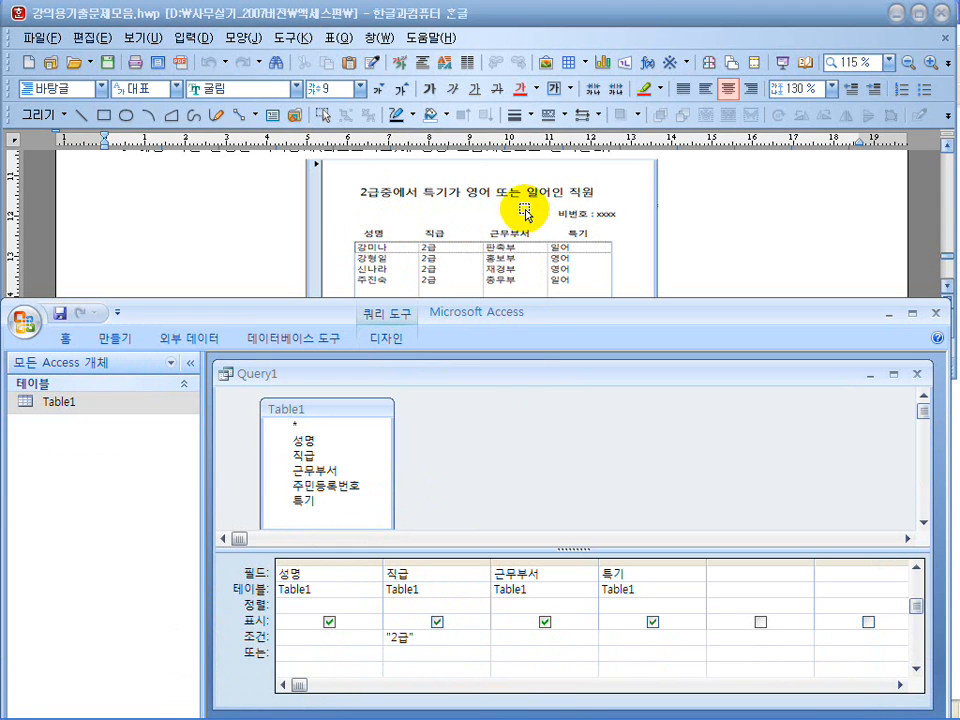
pyautogui.click(653, 641)
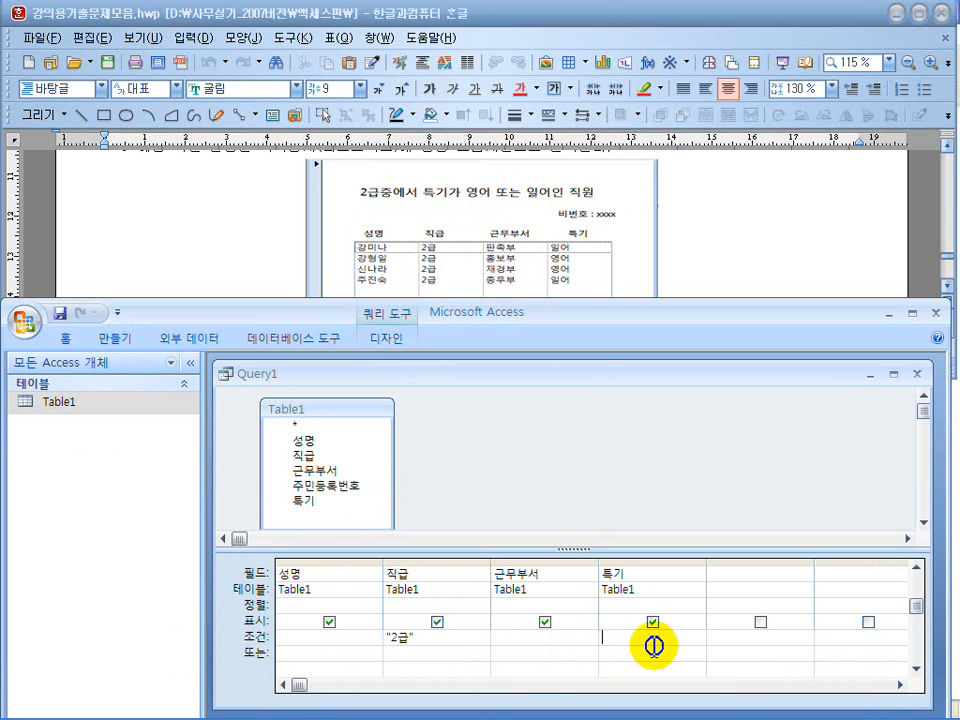
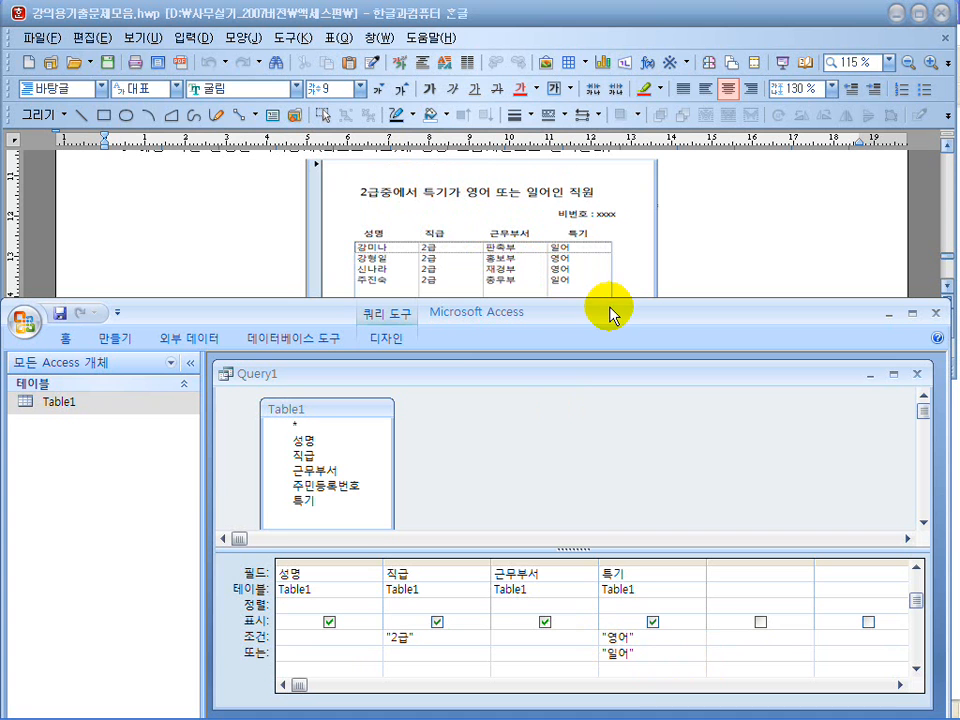
# Add a second "2급" criterion for the 직급 field in the 또는 row, alongside "일어".
pyautogui.moveTo(591, 315); pyautogui.dragTo(595, 90)
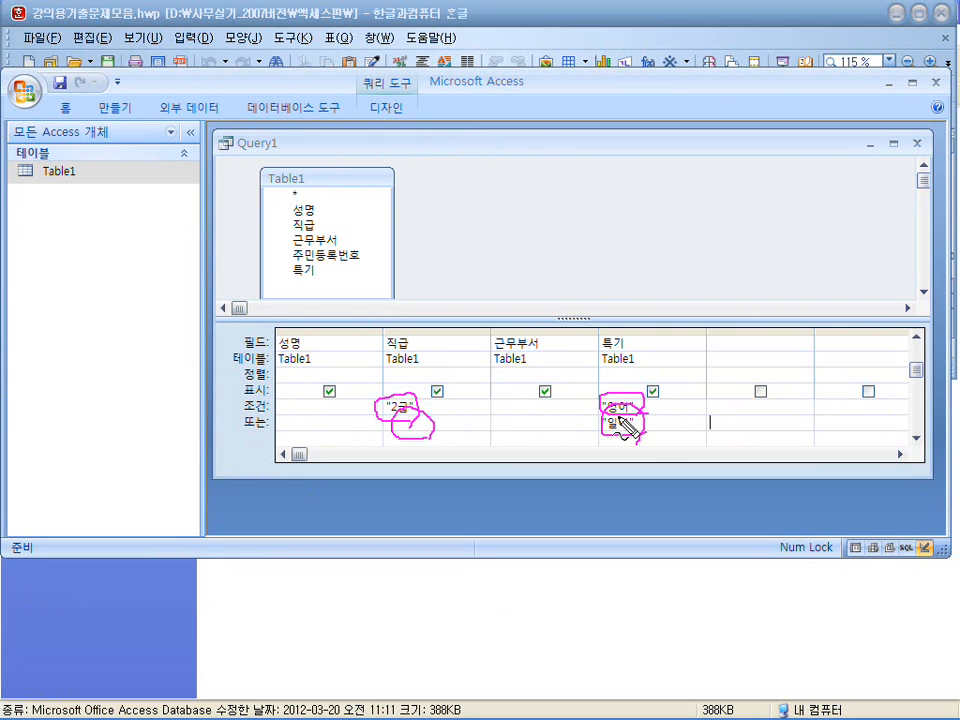
pyautogui.click(434, 426)
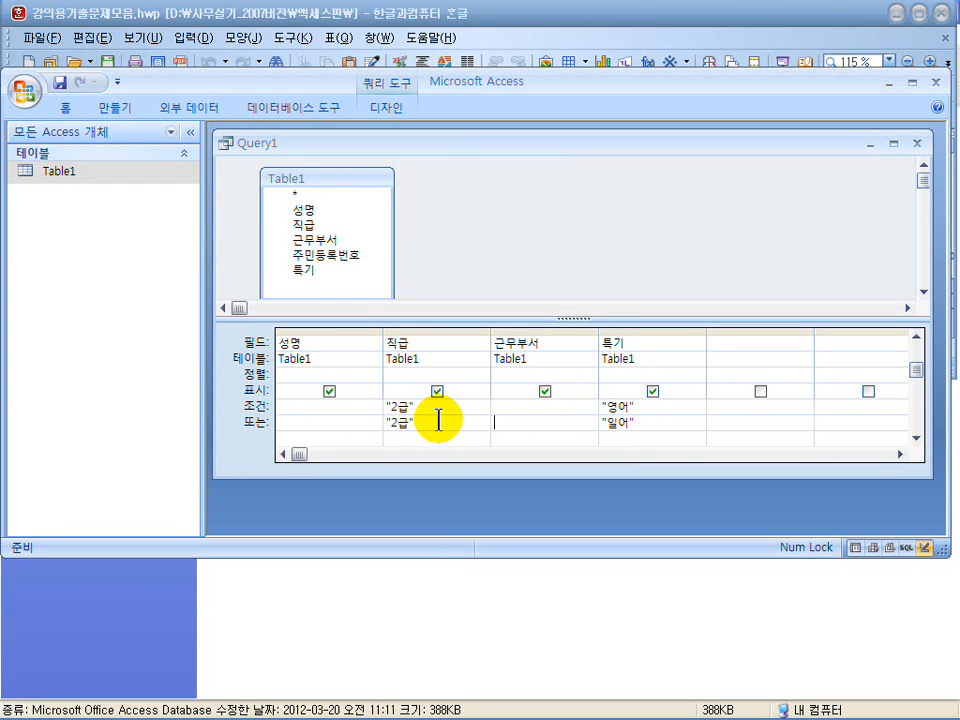
pyautogui.click(439, 409)
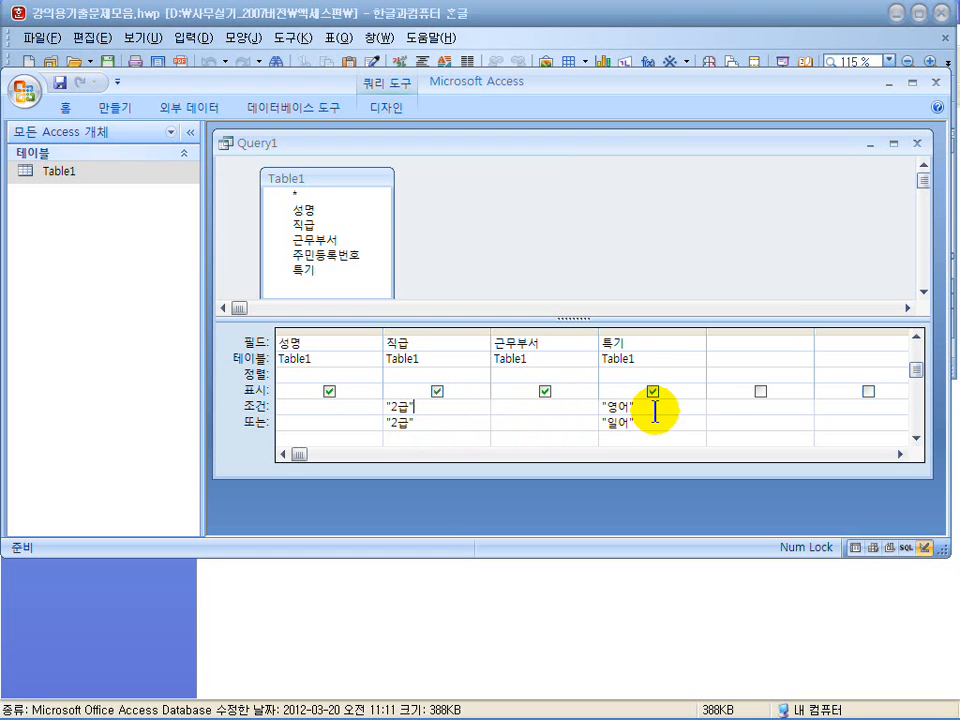
pyautogui.click(457, 421)
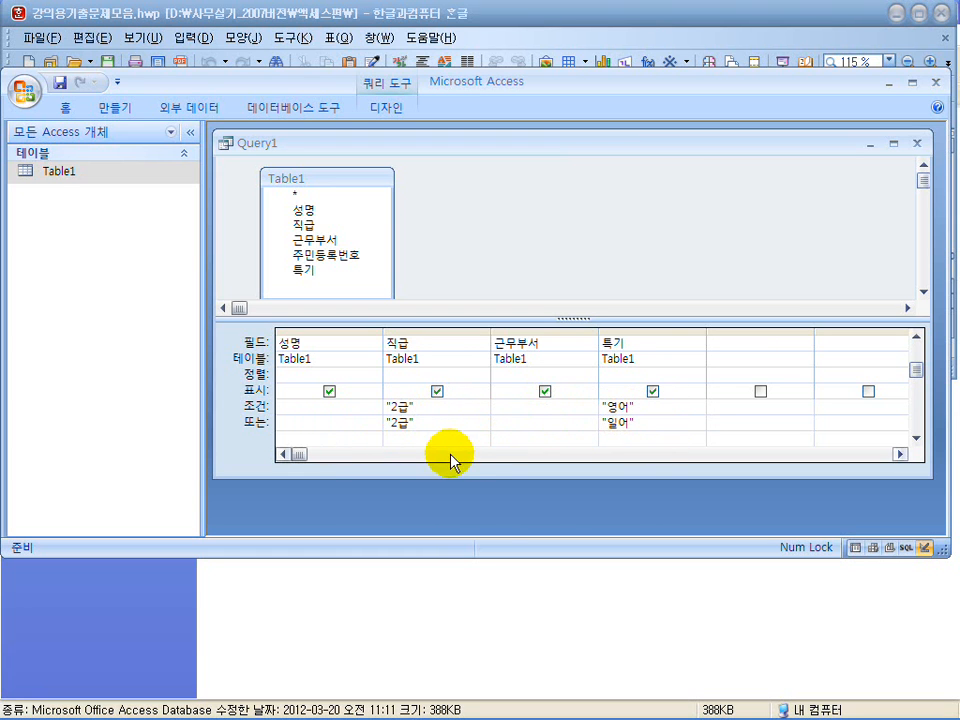
# Clear the 또는 row criteria for 직급 and 특기, and set the 특기 criterion to "영어" Or "일어".
pyautogui.moveTo(440, 427); pyautogui.dragTo(354, 429)
pyautogui.press('Delete')
pyautogui.moveTo(643, 420); pyautogui.dragTo(569, 427)
pyautogui.press('Delete')
pyautogui.click(646, 406)
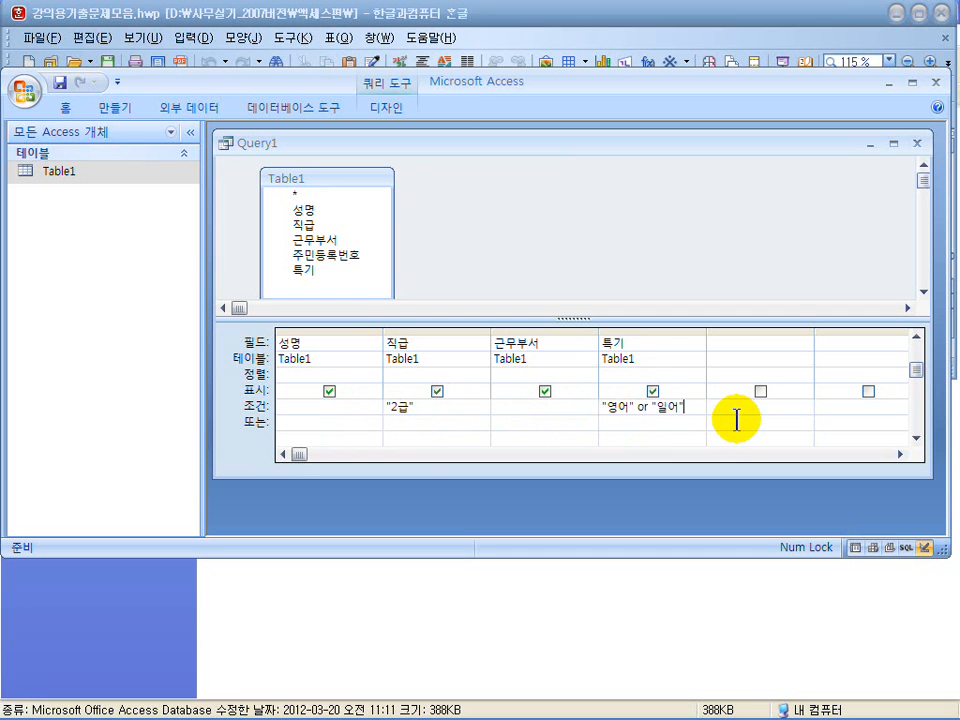
pyautogui.click(648, 424)
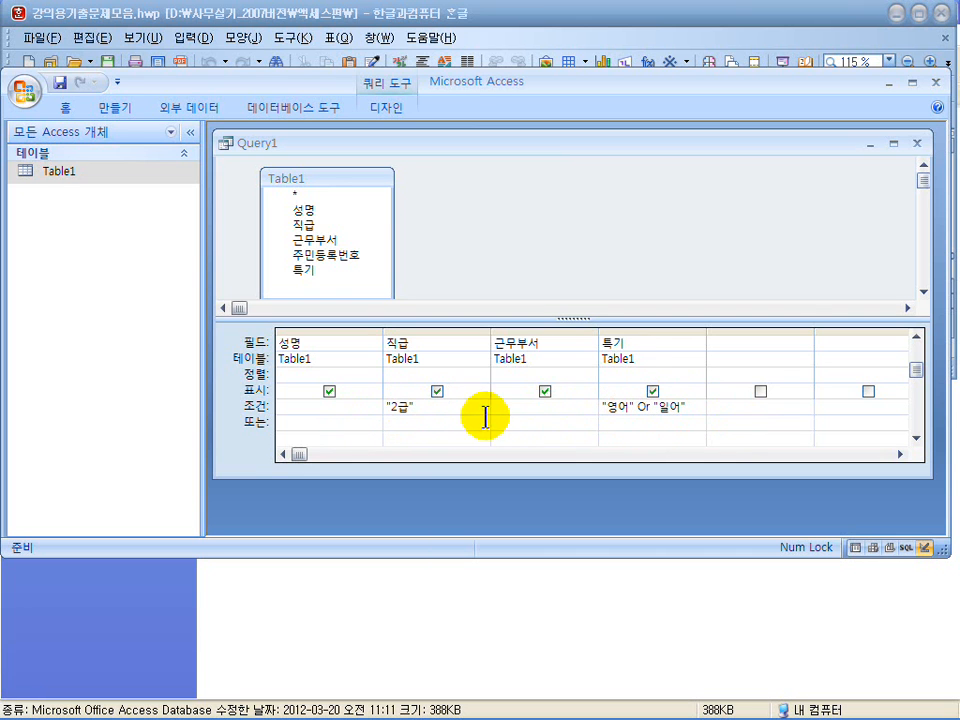
pyautogui.click(418, 407)
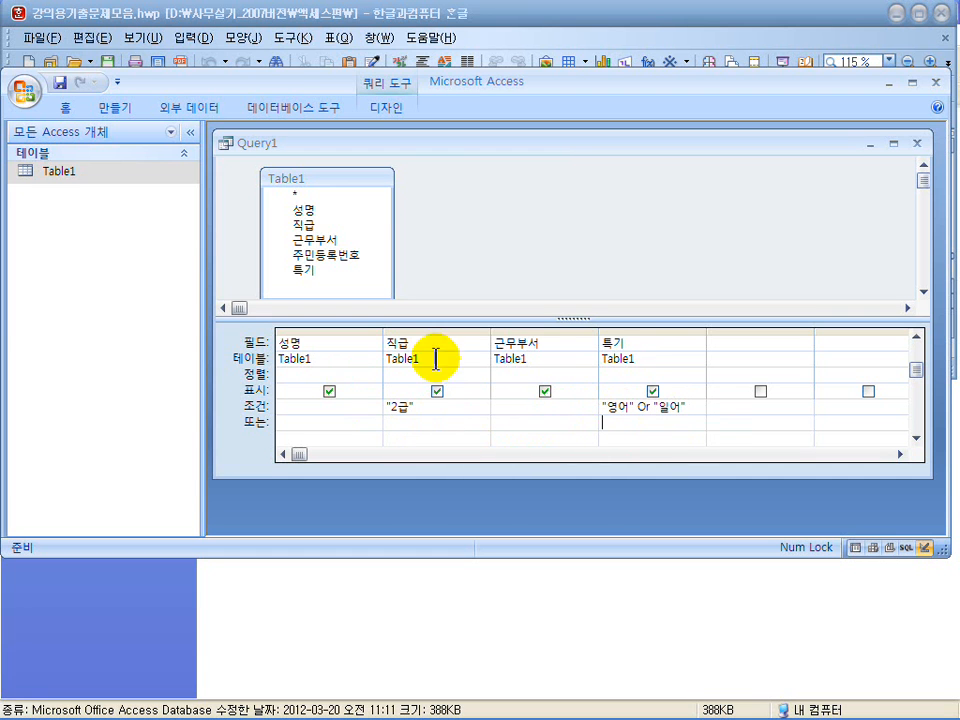
# Restore the ribbon, run the query and compare its records with the exam document's sample form and sorting instruction.
pyautogui.click(118, 82)
pyautogui.click(167, 412)
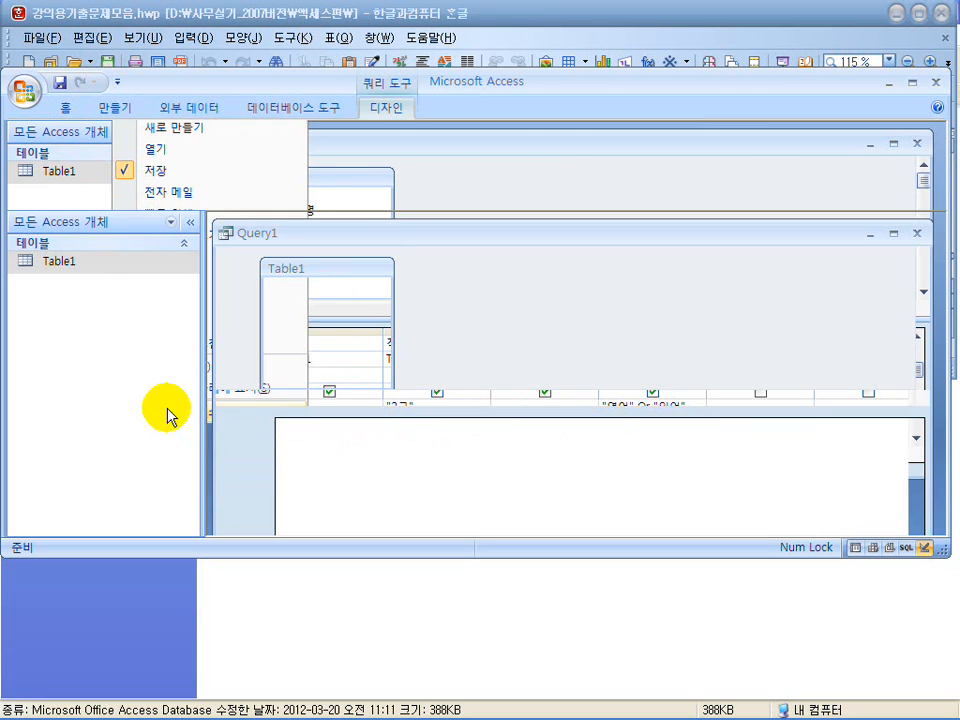
pyautogui.click(72, 160)
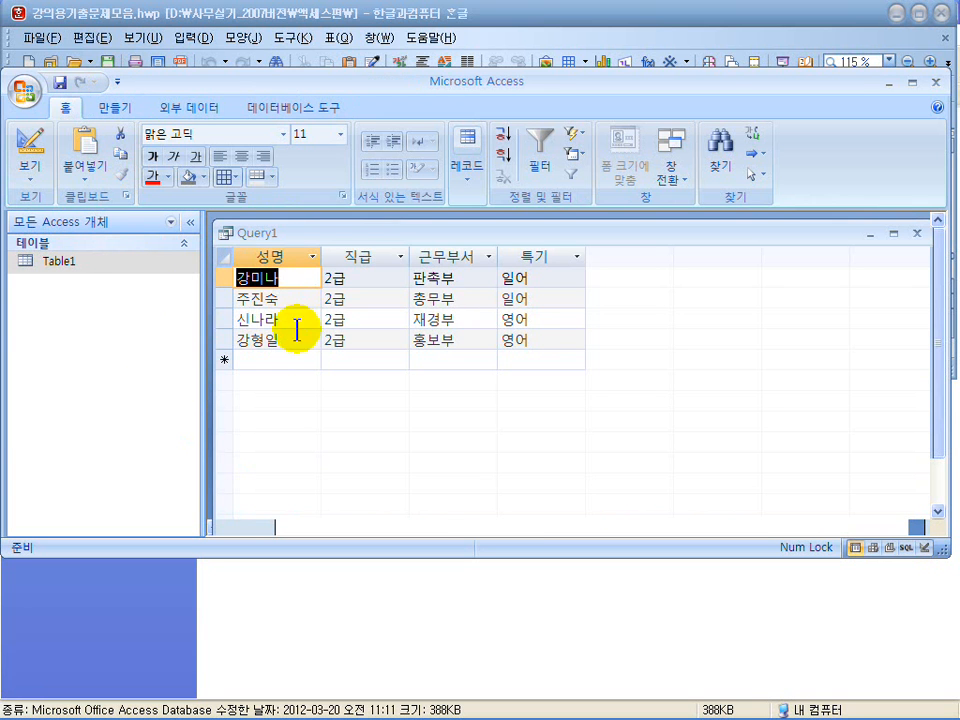
pyautogui.moveTo(463, 88); pyautogui.dragTo(462, 333)
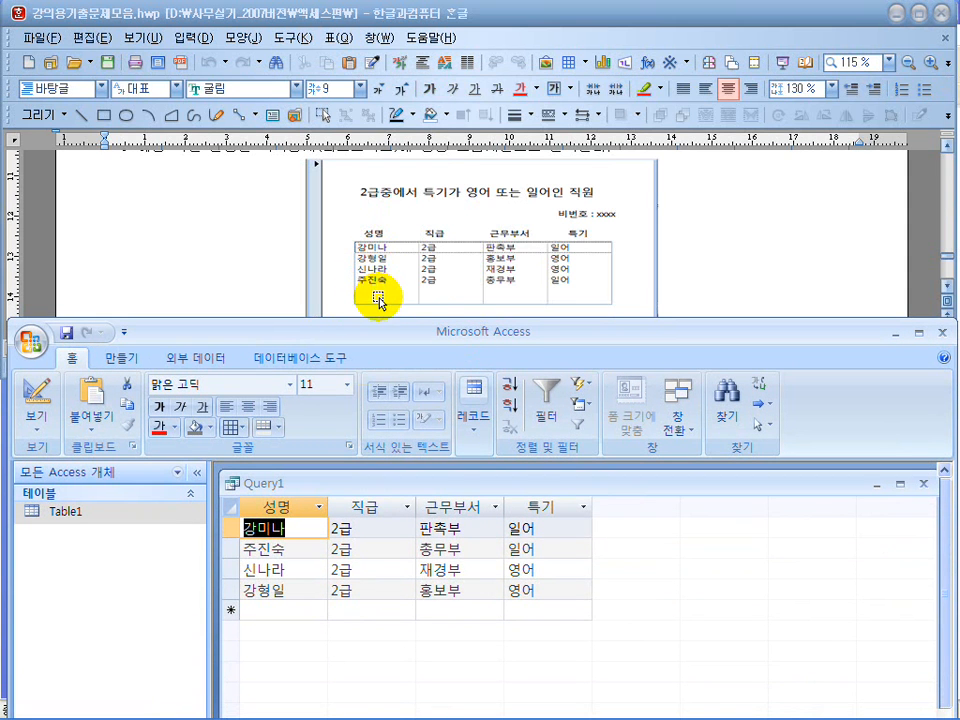
pyautogui.click(248, 265)
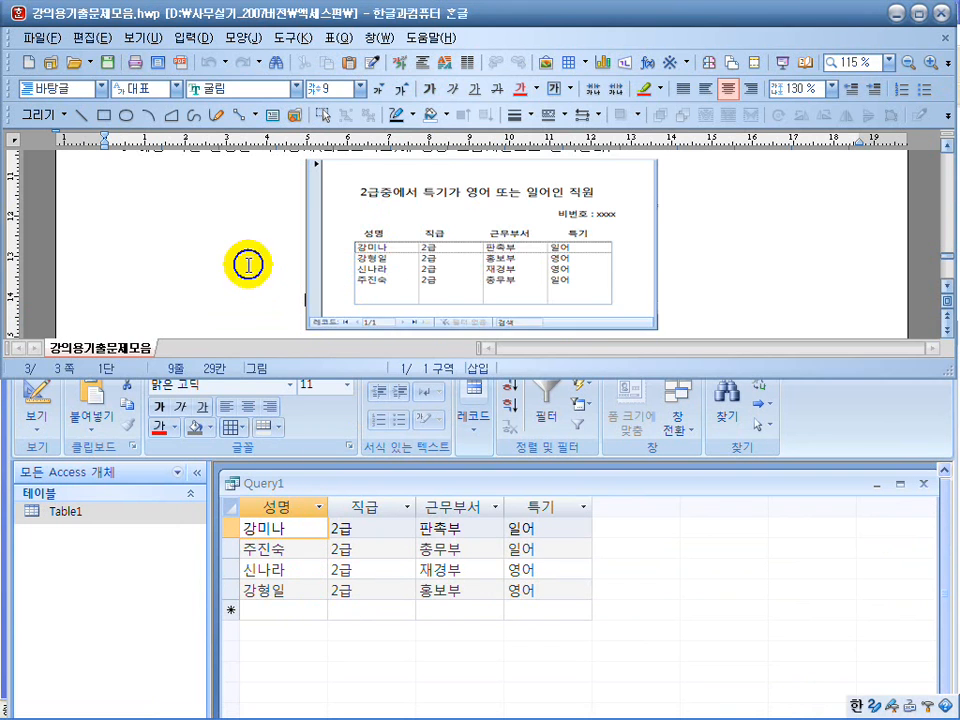
pyautogui.scroll(1, 248, 265)
pyautogui.moveTo(566, 210); pyautogui.dragTo(435, 210)
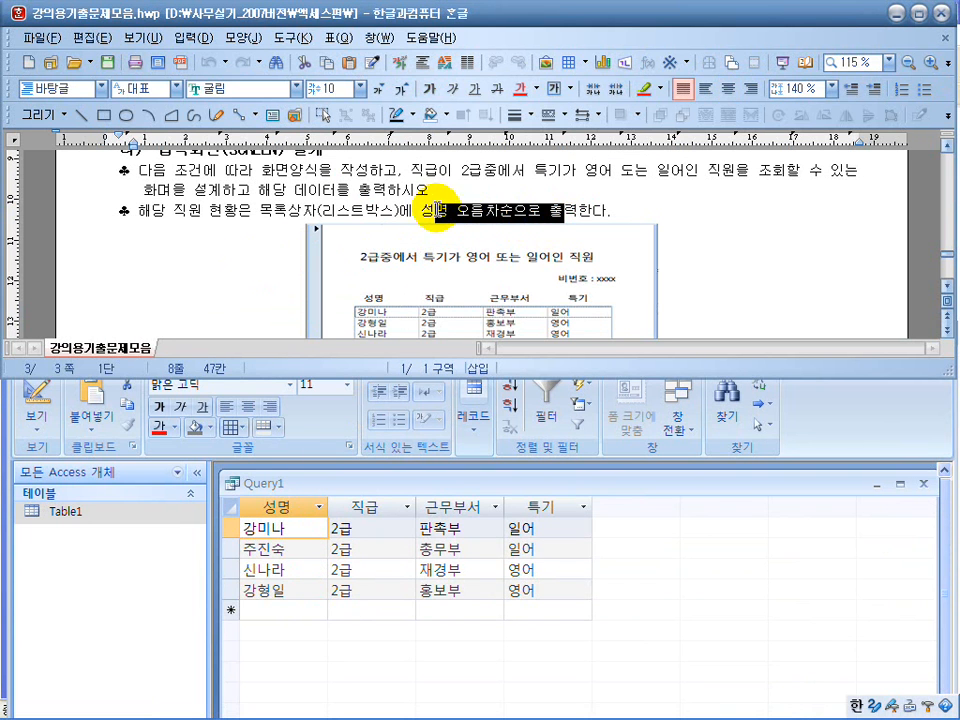
# Return the query to design view, sort the 성명 field by 오름차순 and run the query again.
pyautogui.click(741, 579)
pyautogui.click(36, 392)
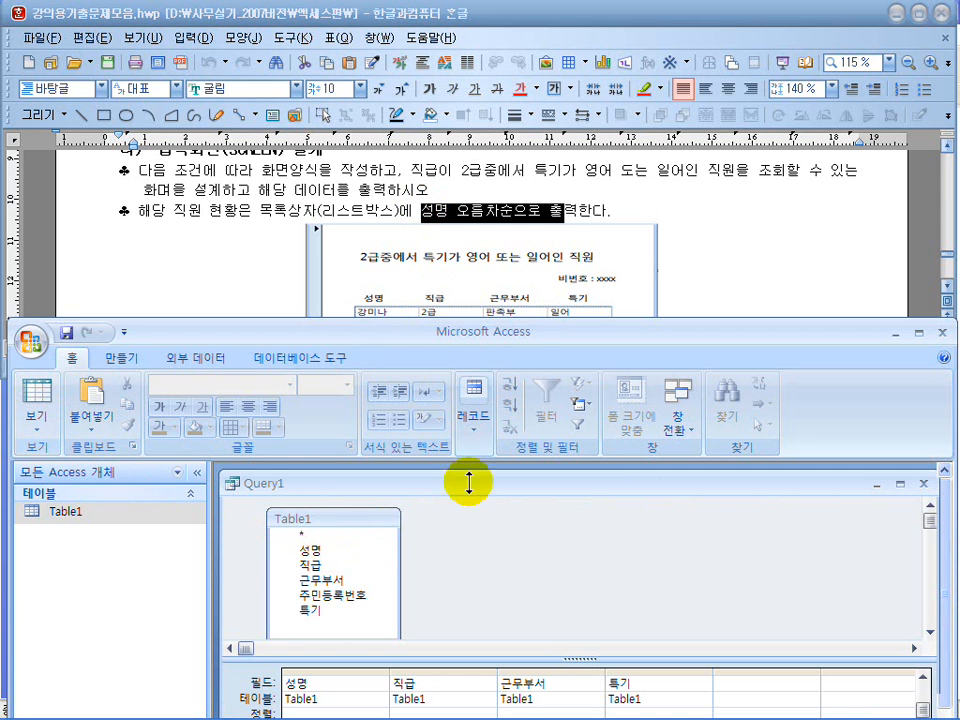
pyautogui.moveTo(525, 333); pyautogui.dragTo(534, 167)
pyautogui.click(350, 551)
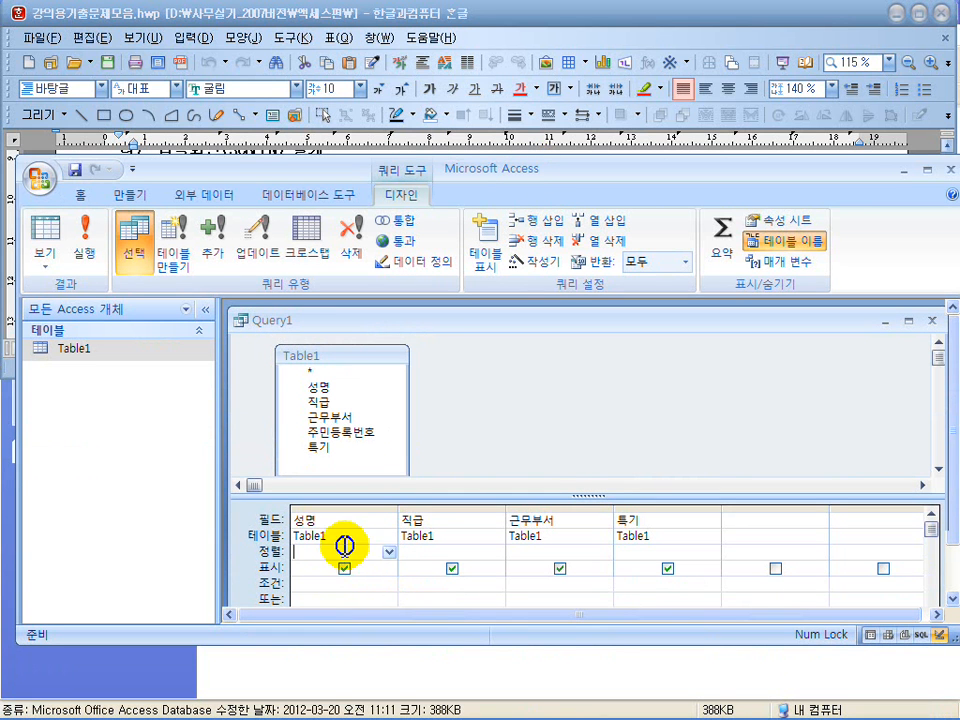
pyautogui.click(388, 557)
pyautogui.click(378, 567)
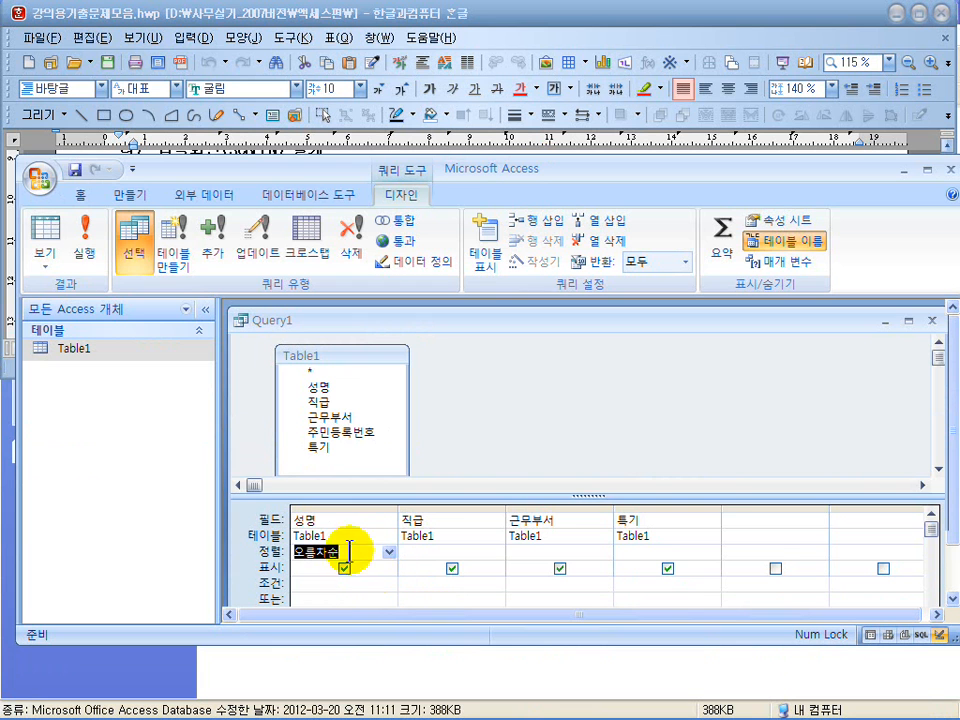
pyautogui.click(93, 240)
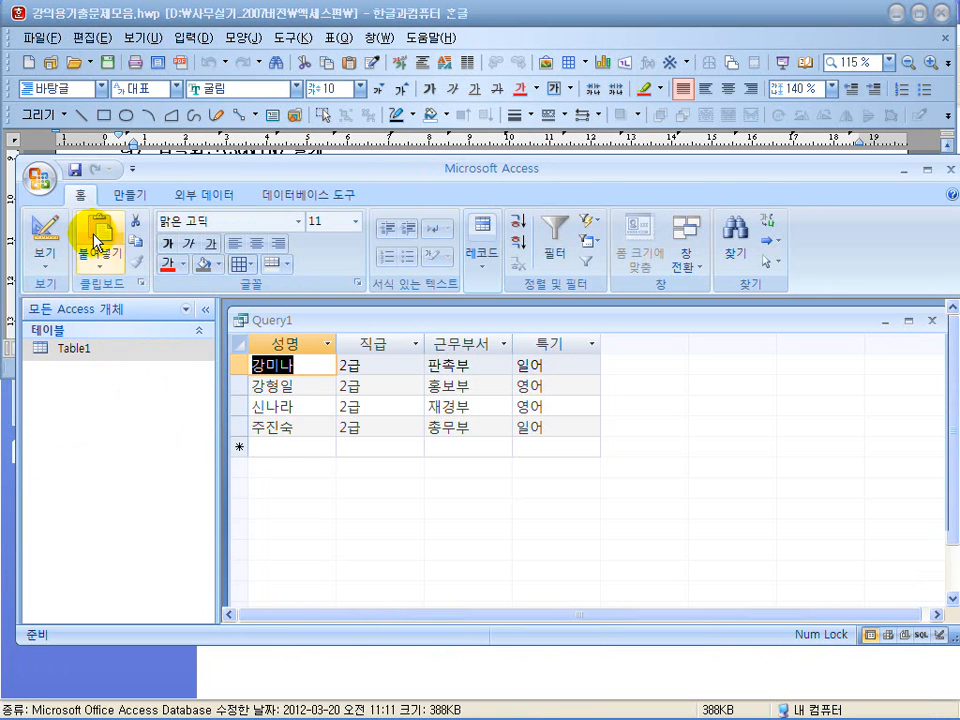
pyautogui.moveTo(437, 174); pyautogui.dragTo(435, 256)
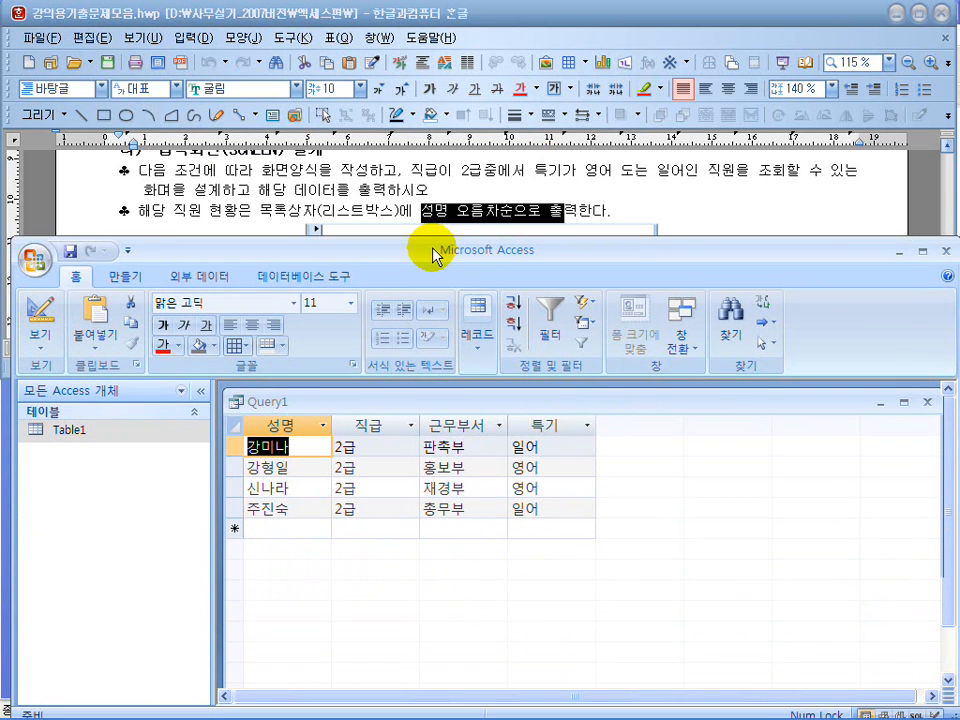
# Save the query as 폼용쿼리 and close it.
pyautogui.click(70, 254)
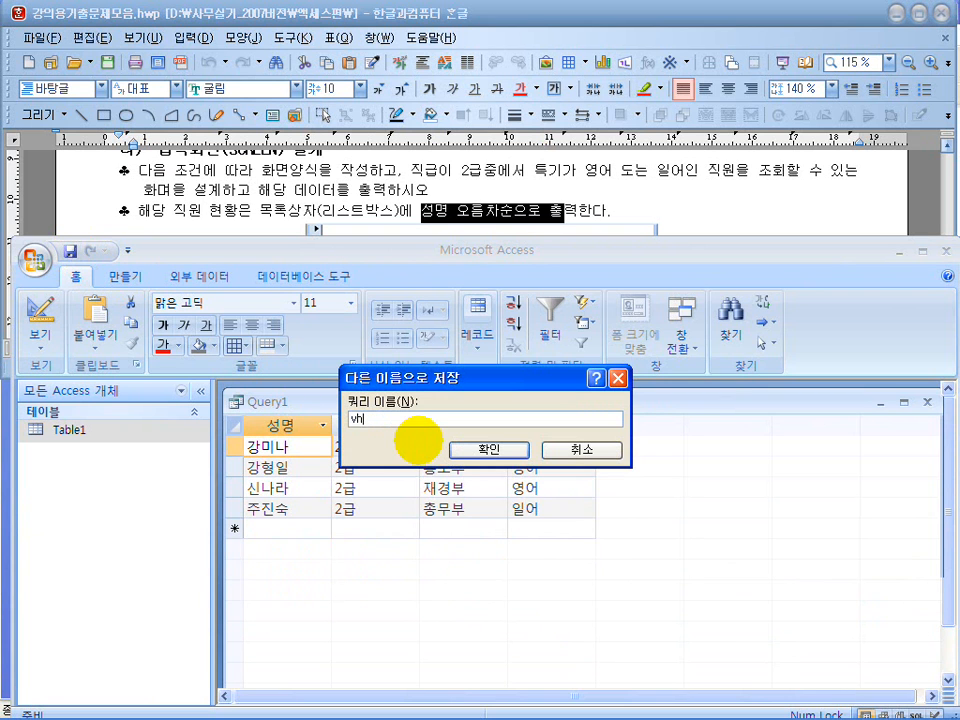
pyautogui.write('폼용쿼리')
pyautogui.press('Return')
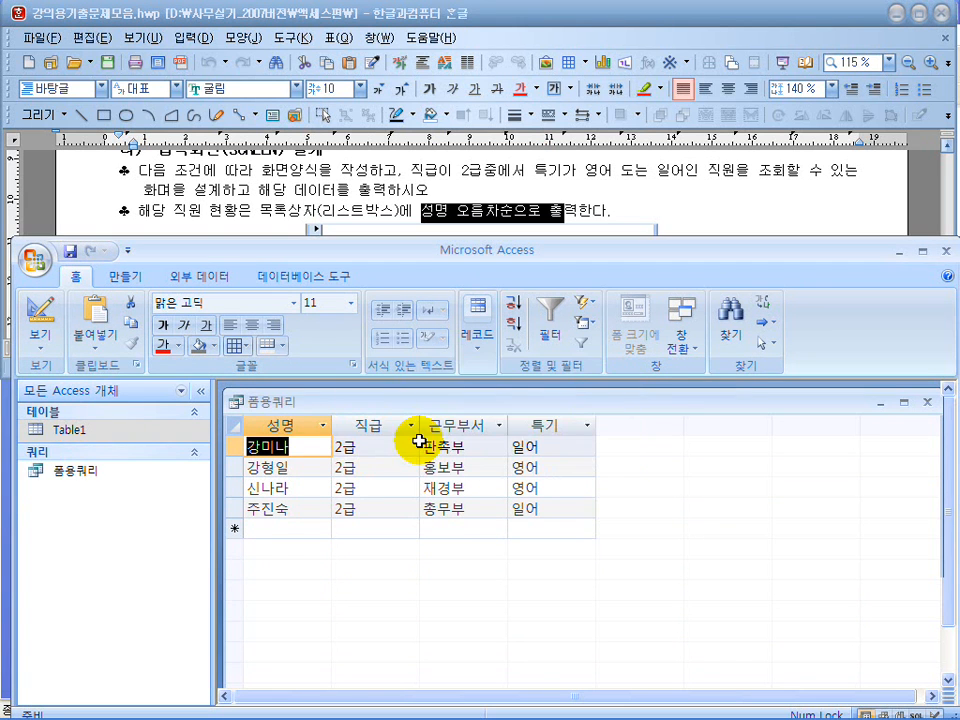
pyautogui.click(930, 404)
# Bring the sample form in the exam document into view and create a blank form in design view.
pyautogui.moveTo(446, 249); pyautogui.dragTo(429, 375)
pyautogui.click(707, 268)
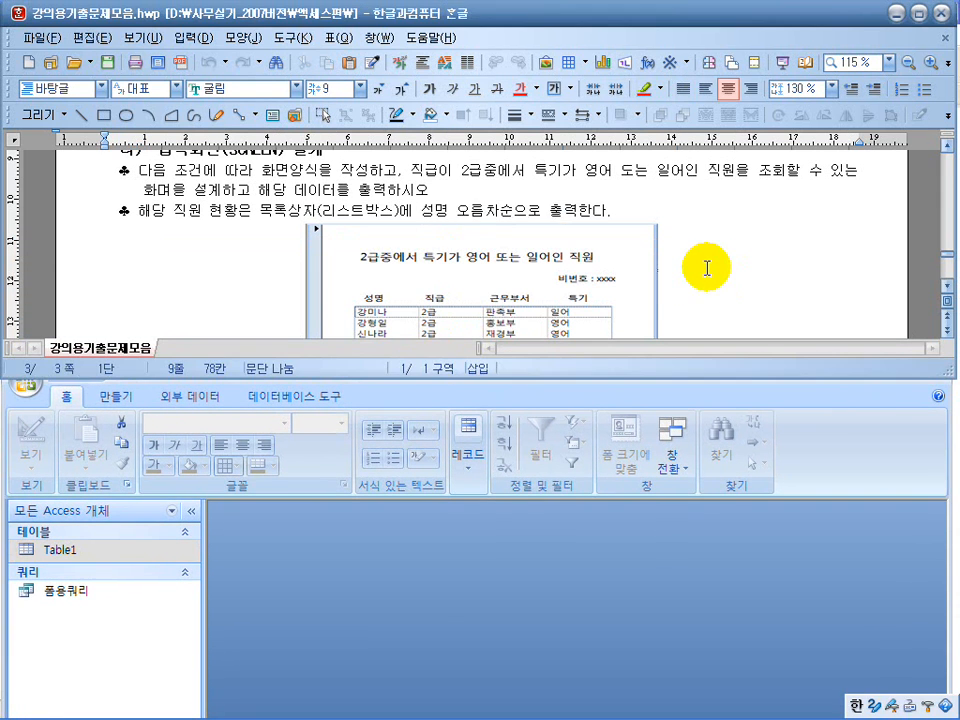
pyautogui.scroll(-2, 707, 268)
pyautogui.click(339, 510)
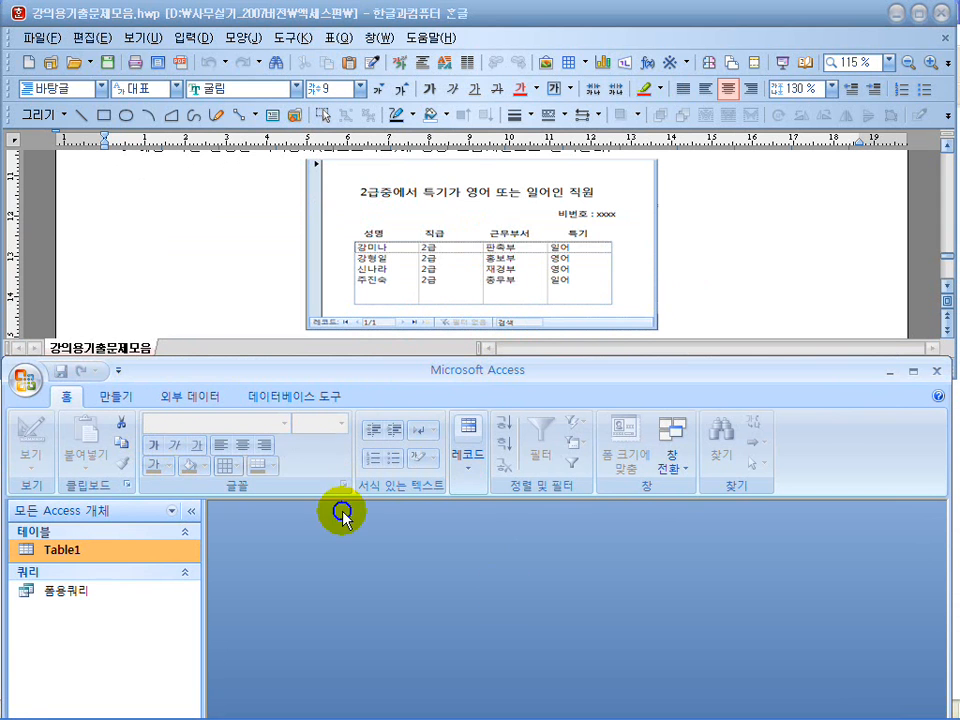
pyautogui.click(118, 398)
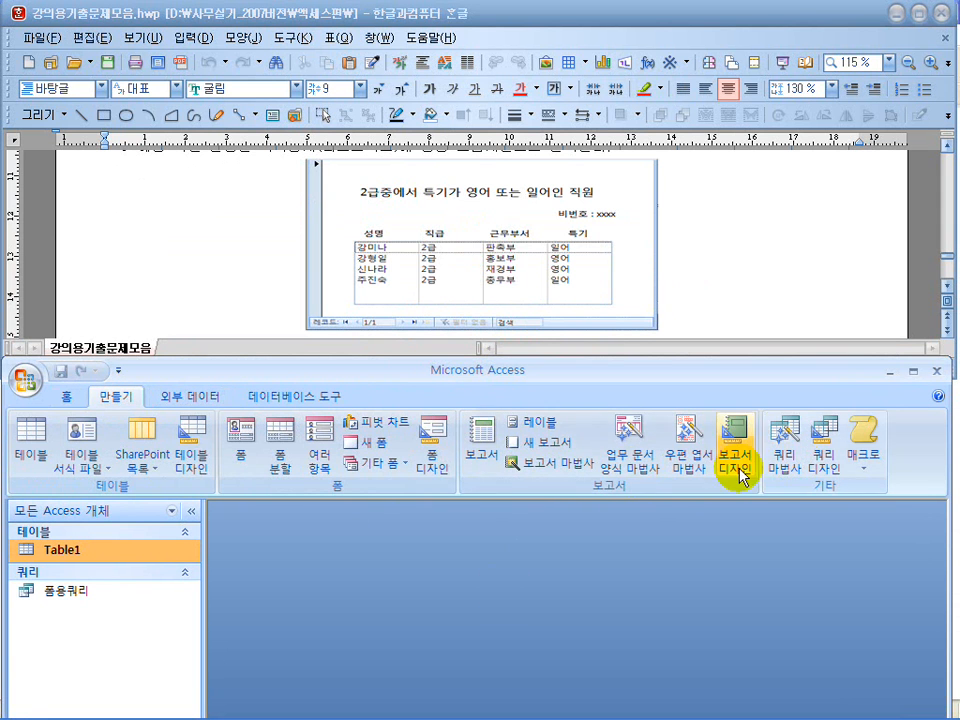
pyautogui.click(430, 455)
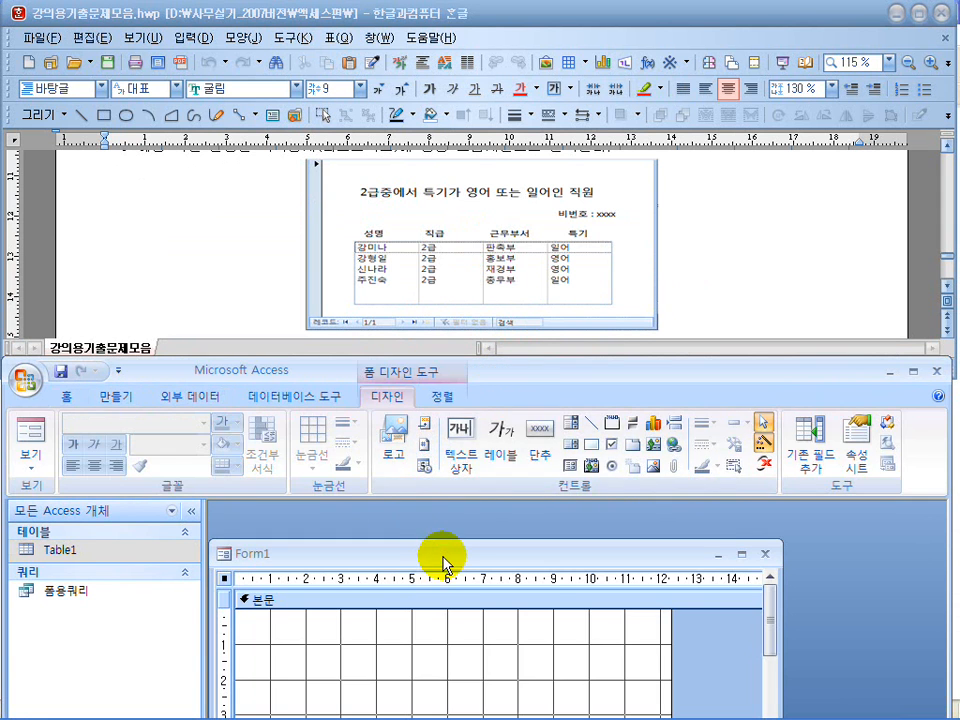
pyautogui.moveTo(444, 559); pyautogui.dragTo(461, 531)
# Set the form's record source (레코드 원본) to 폼용쿼리 and close the property sheet.
pyautogui.doubleClick(241, 548)
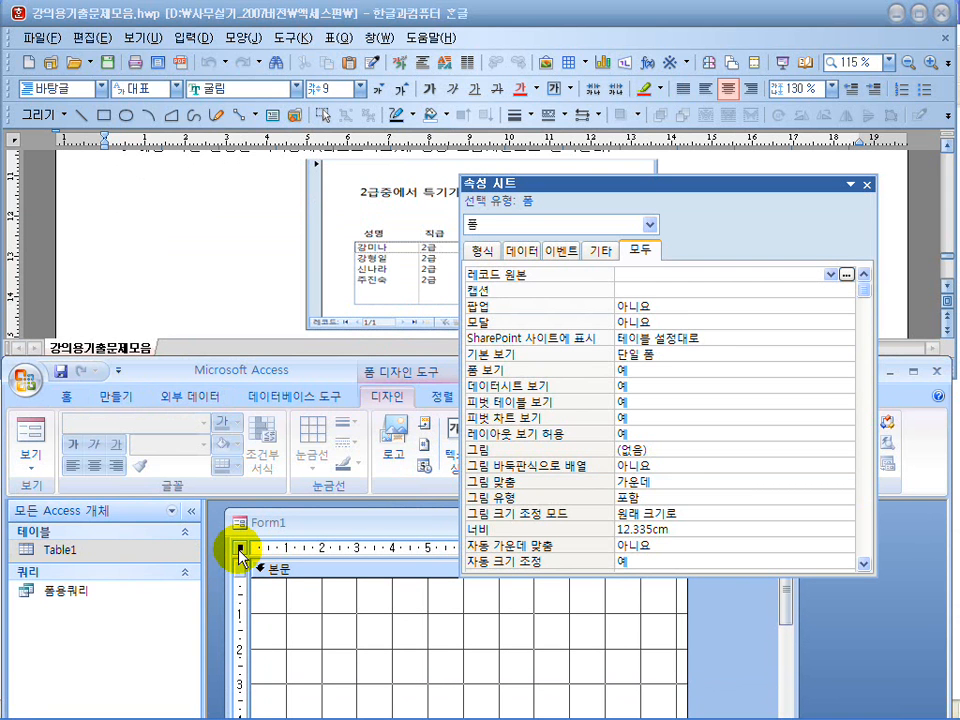
pyautogui.click(722, 280)
pyautogui.click(831, 273)
pyautogui.click(792, 285)
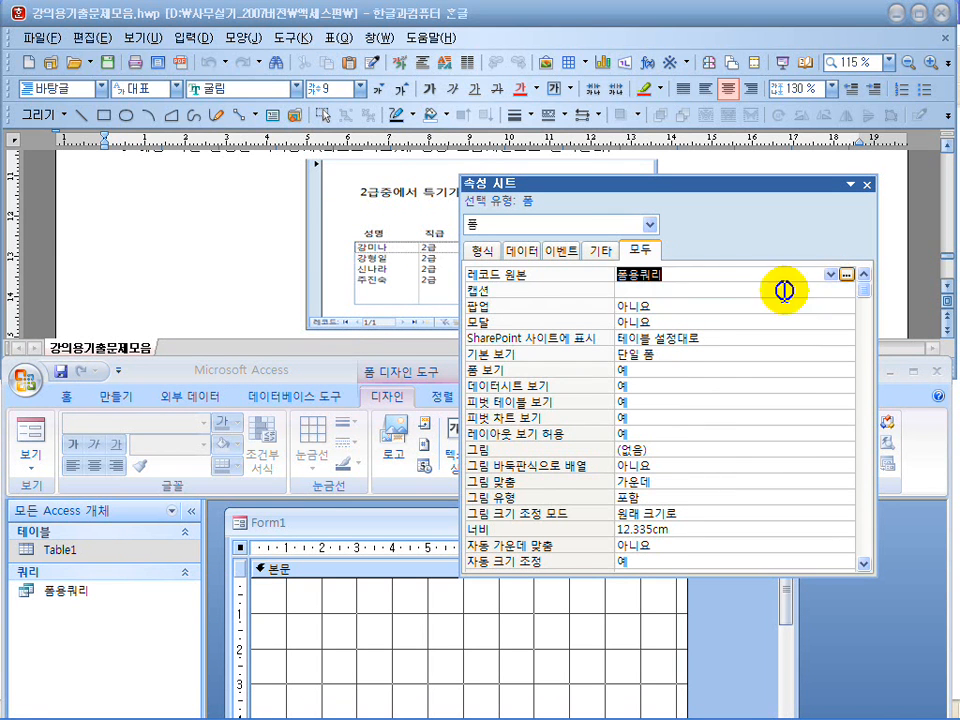
pyautogui.click(867, 185)
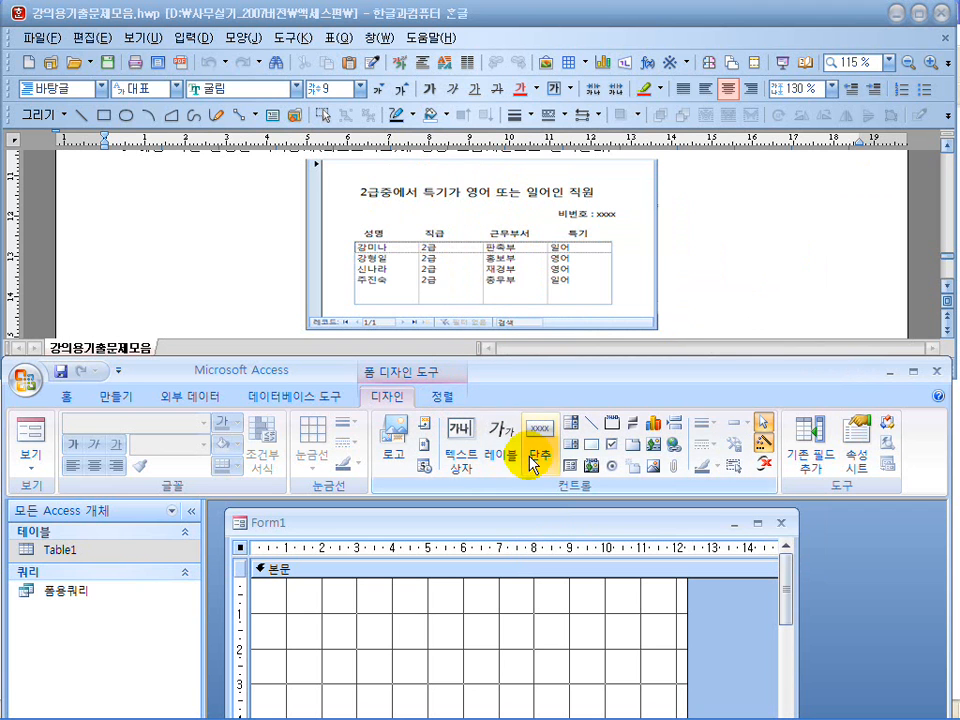
# Add a title label reading "2급중에서 특기가 영어 또는 일어인 직원" near the top of the form's detail section.
pyautogui.click(500, 445)
pyautogui.click(324, 607)
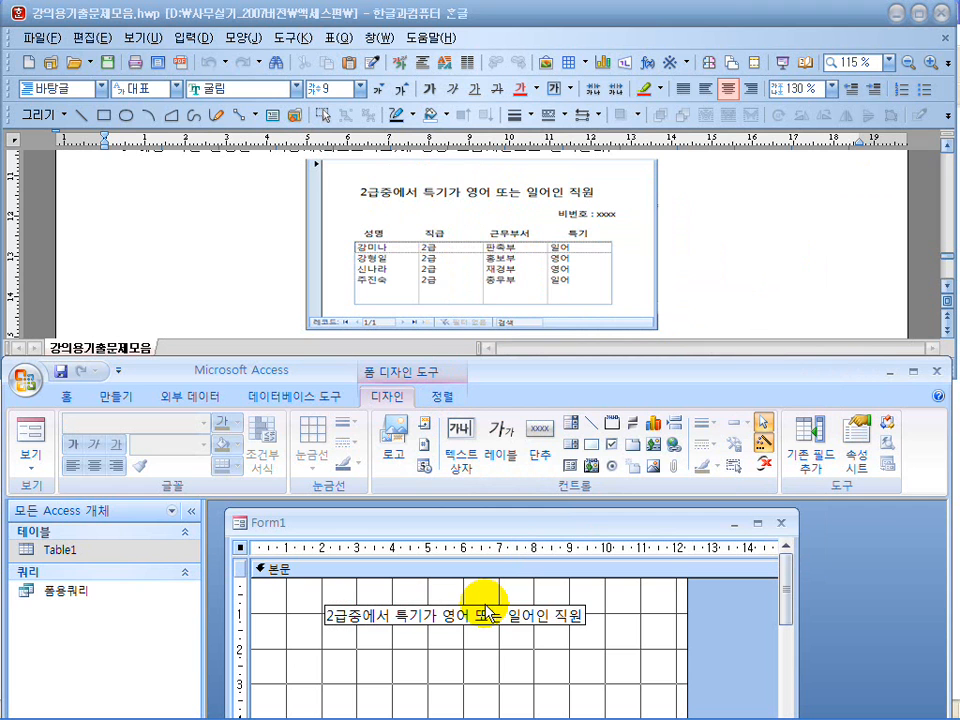
pyautogui.click(628, 651)
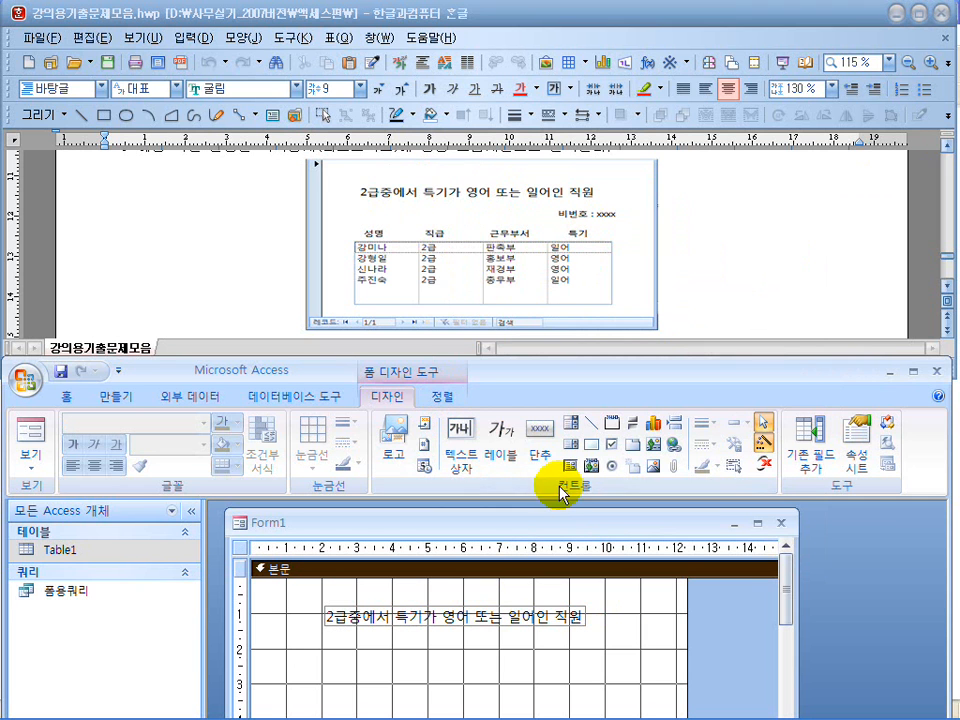
# Add a "비번호 :" label with the candidate number below the end of the title label.
pyautogui.click(501, 440)
pyautogui.click(548, 651)
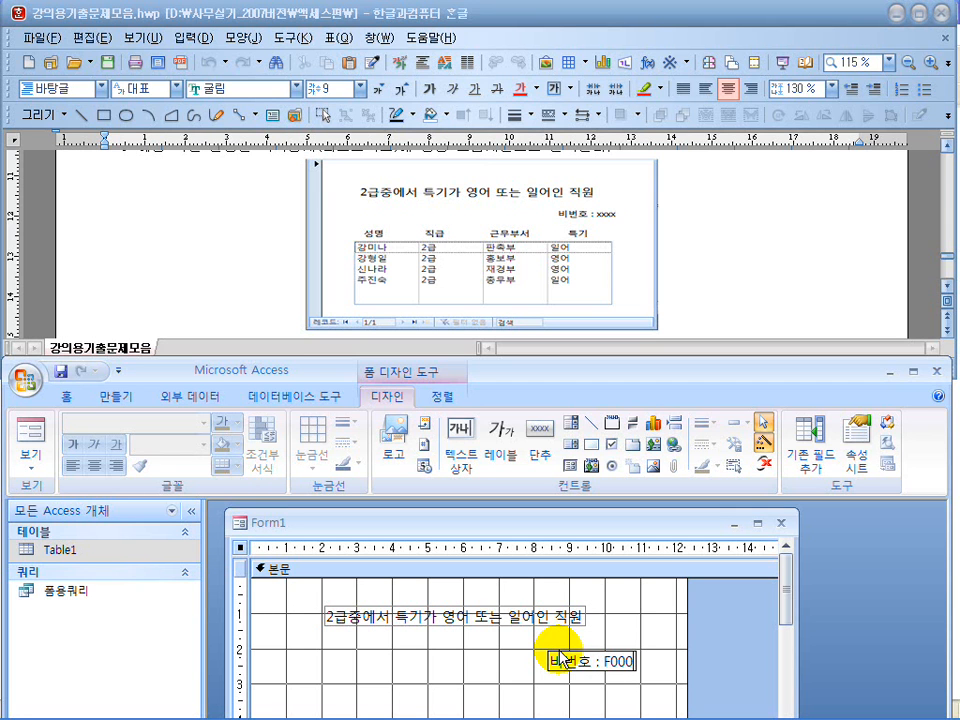
pyautogui.click(494, 656)
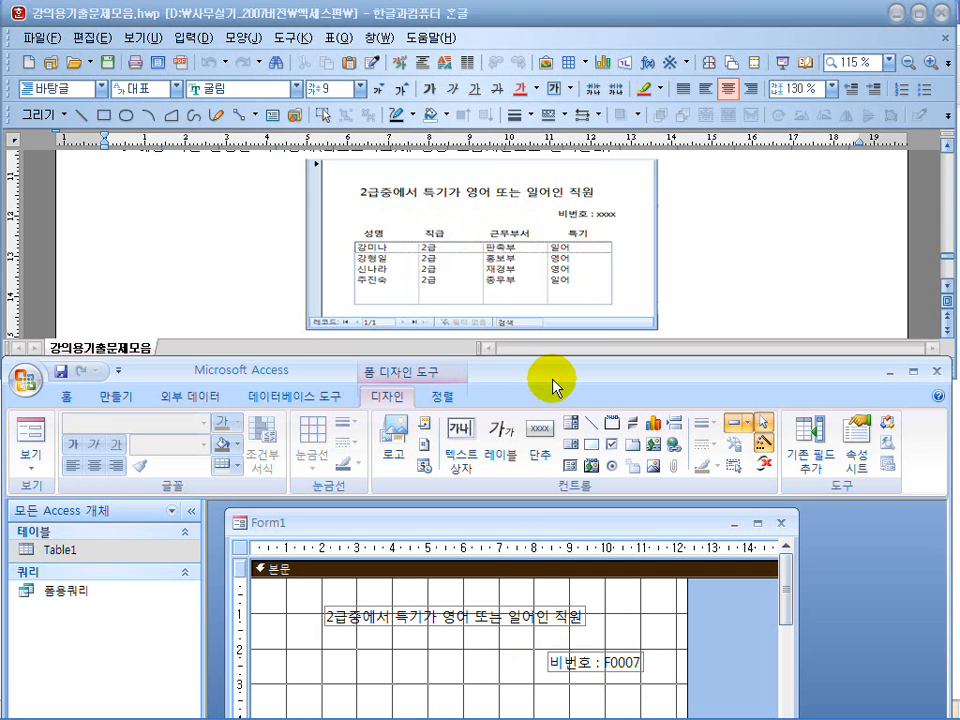
# Enlarge the form window slightly and draw a list box about 10.5 cm wide and 2.3 cm high beneath the labels.
pyautogui.moveTo(554, 387); pyautogui.dragTo(553, 161)
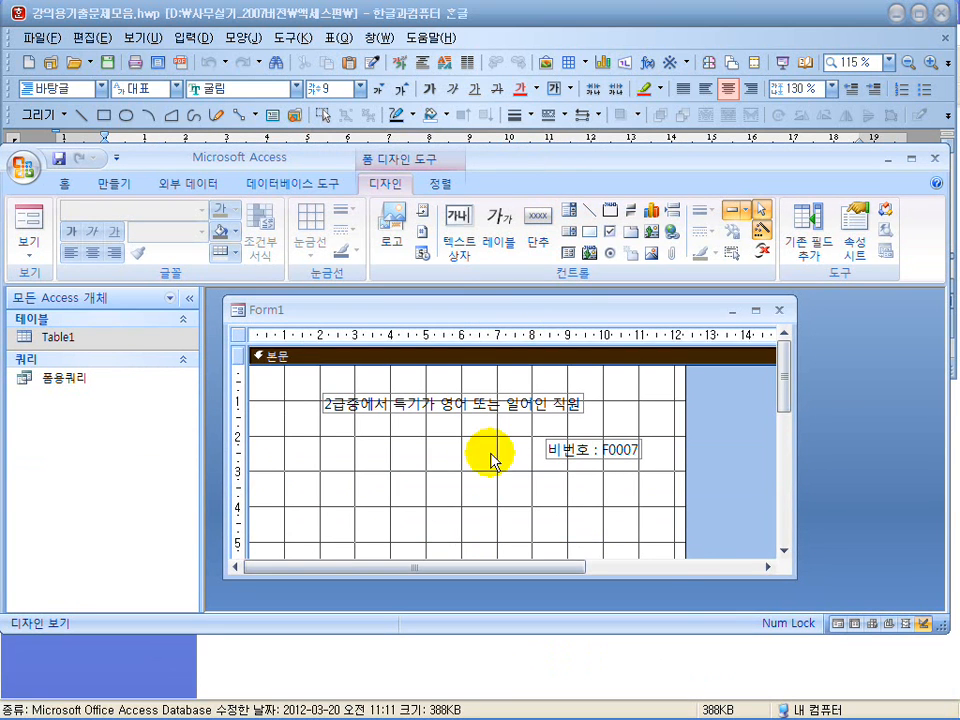
pyautogui.moveTo(780, 572); pyautogui.dragTo(793, 590)
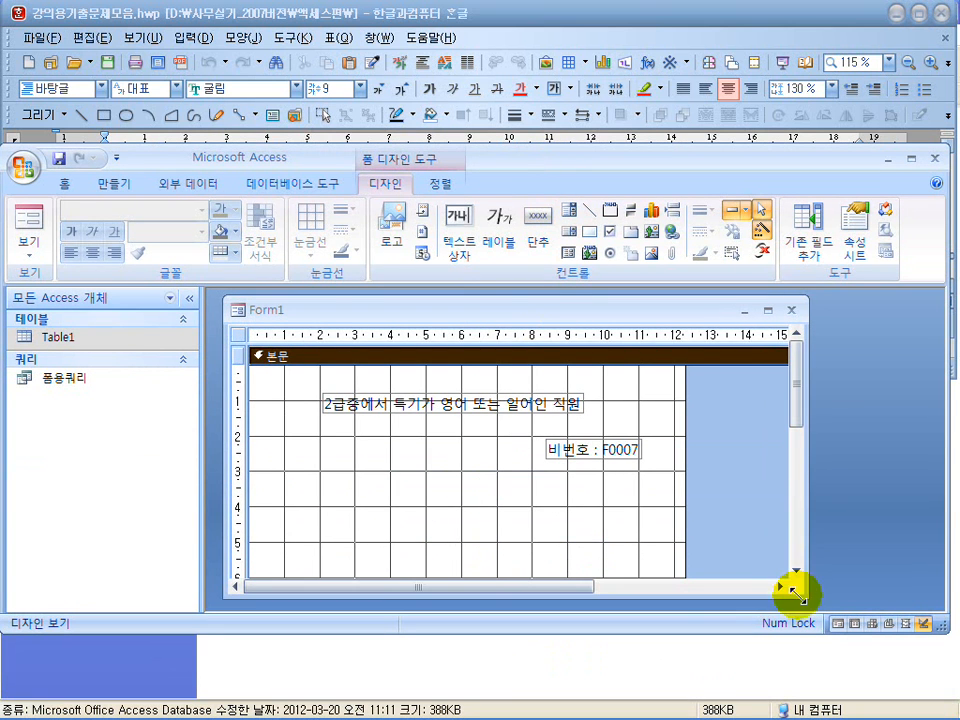
pyautogui.click(567, 231)
pyautogui.moveTo(283, 471); pyautogui.dragTo(654, 554)
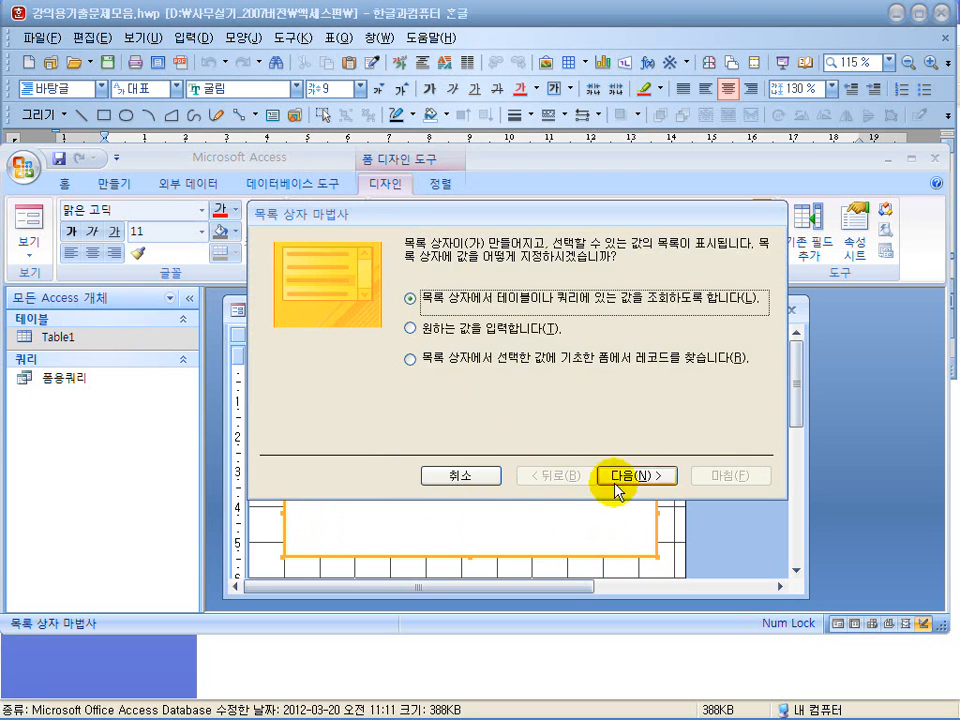
# Set the list box to look up its values from a table or query, using the query 폼용쿼리 as its source.
pyautogui.click(626, 476)
pyautogui.click(522, 406)
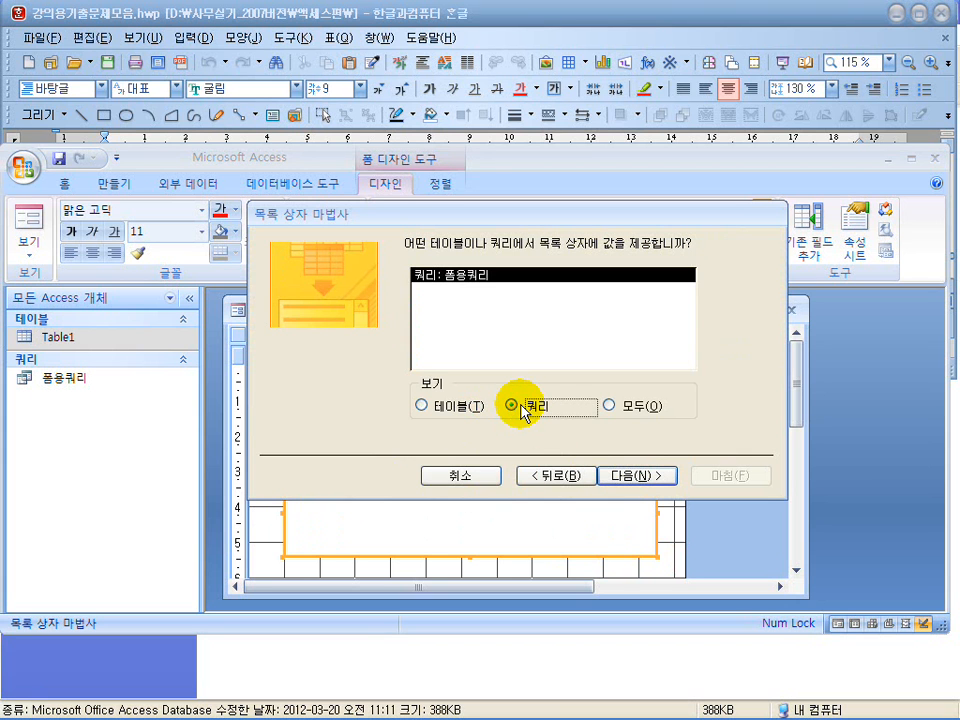
pyautogui.click(640, 476)
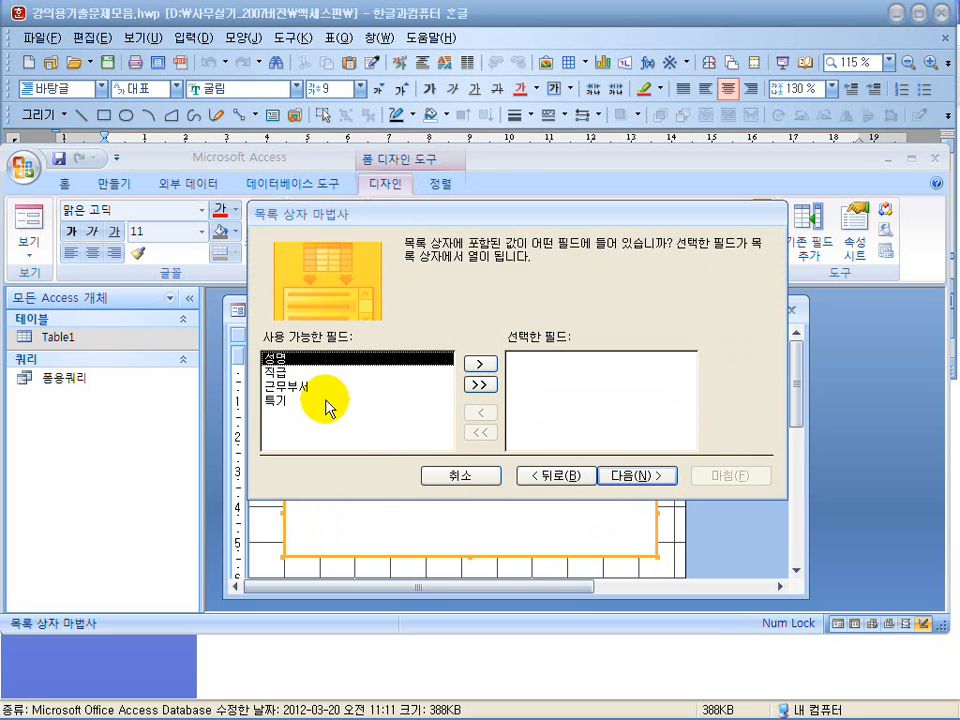
# Finish the list box with all four fields of 폼용쿼리 using 성명 as the identifying field, and delete its attached label.
pyautogui.click(479, 384)
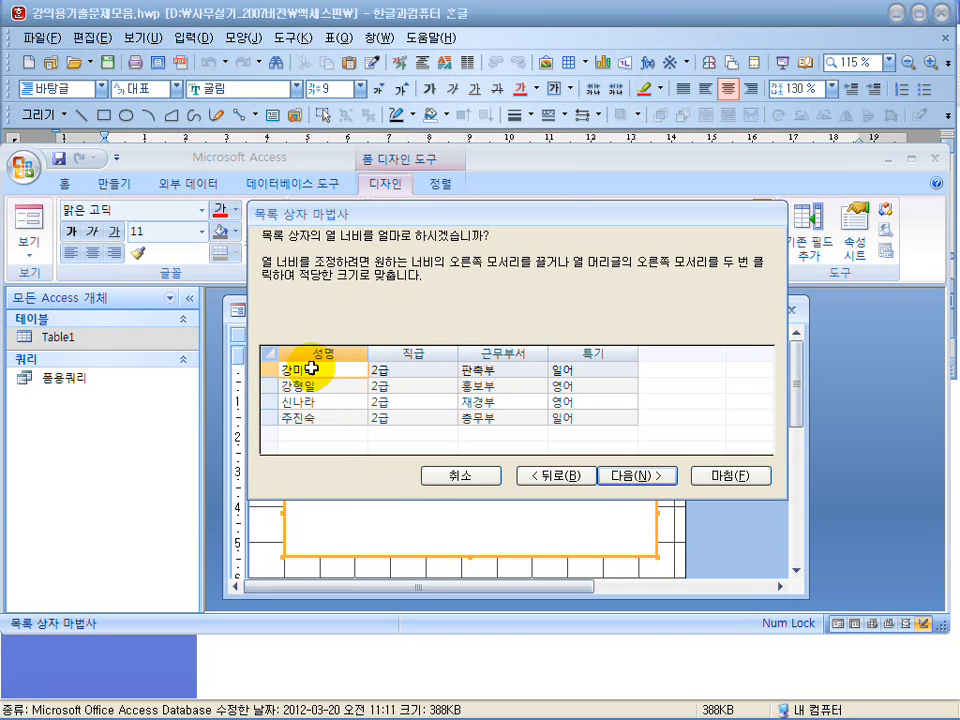
pyautogui.click(631, 477)
pyautogui.click(632, 477)
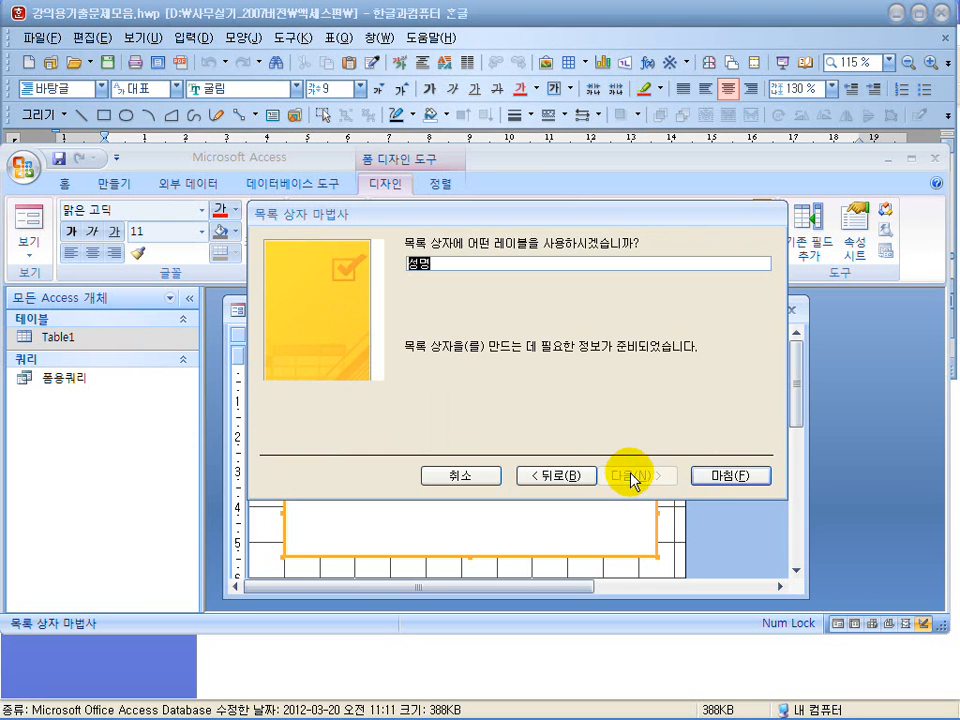
pyautogui.click(714, 478)
pyautogui.click(264, 486)
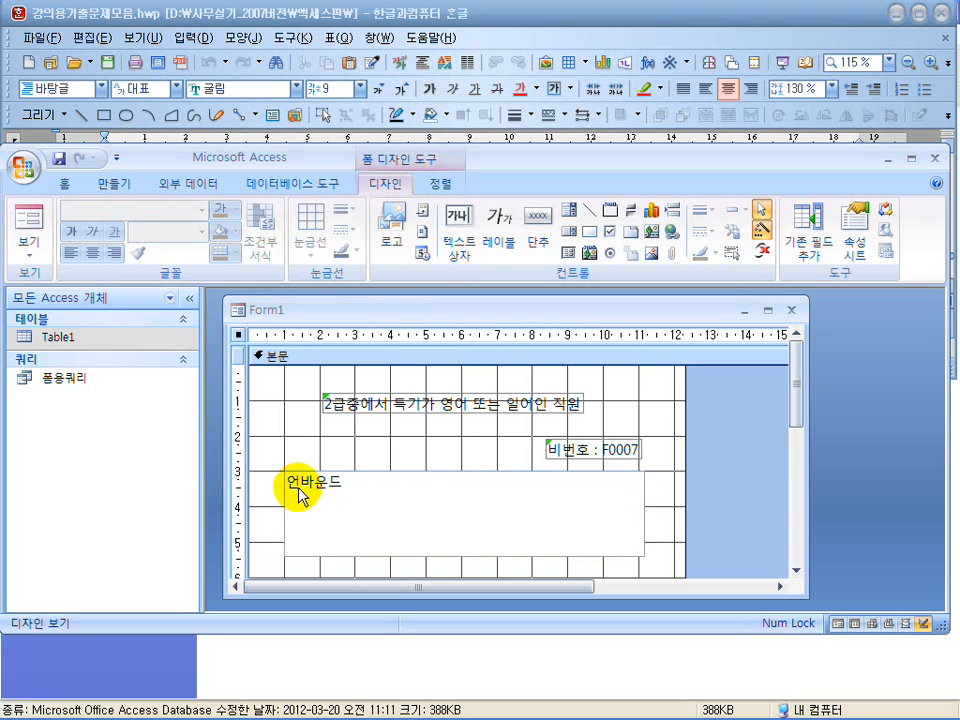
# Preview the form to check the employee list, and return to its design.
pyautogui.click(27, 218)
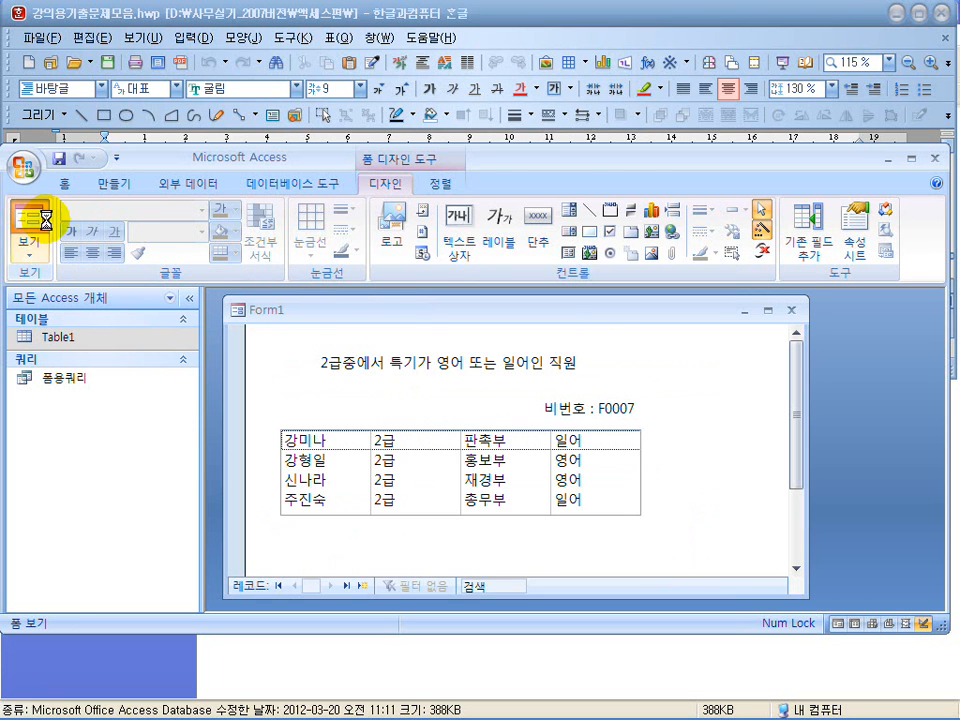
pyautogui.click(28, 254)
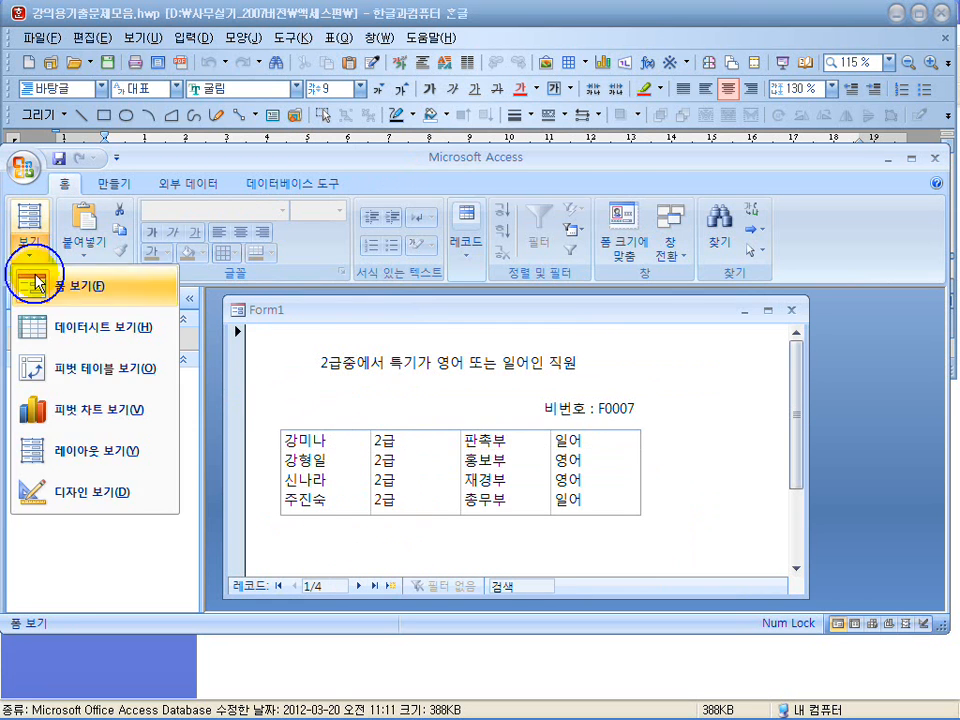
pyautogui.click(70, 494)
# Turn on the list box's column headings by setting 열 이름 to 예.
pyautogui.click(370, 483)
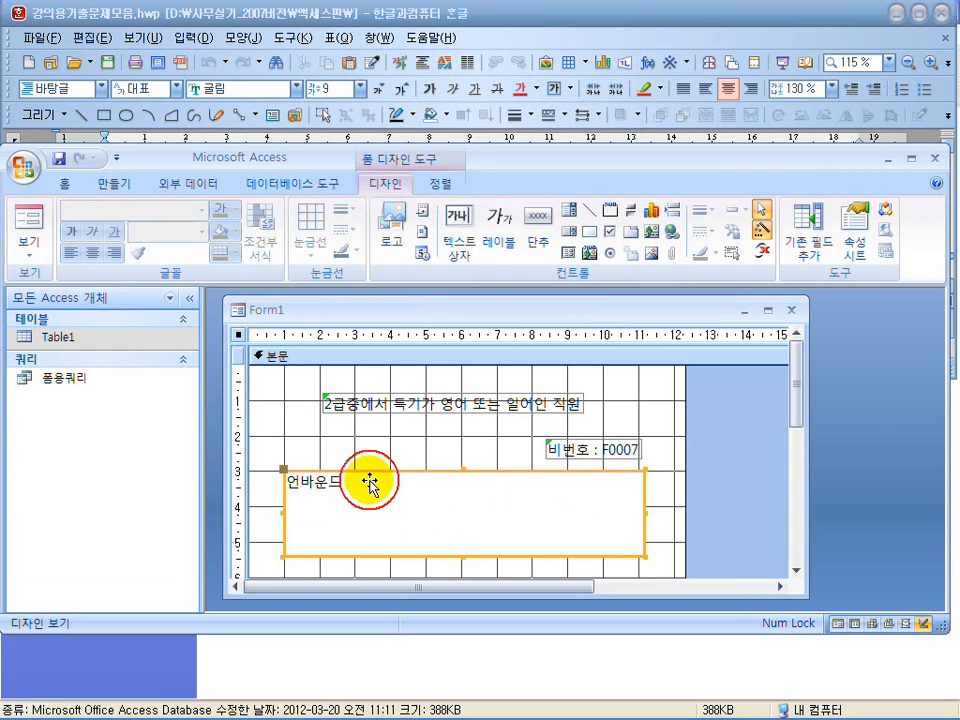
pyautogui.rightClick(370, 482)
pyautogui.click(413, 478)
pyautogui.click(681, 369)
pyautogui.click(845, 370)
pyautogui.click(771, 386)
pyautogui.click(866, 185)
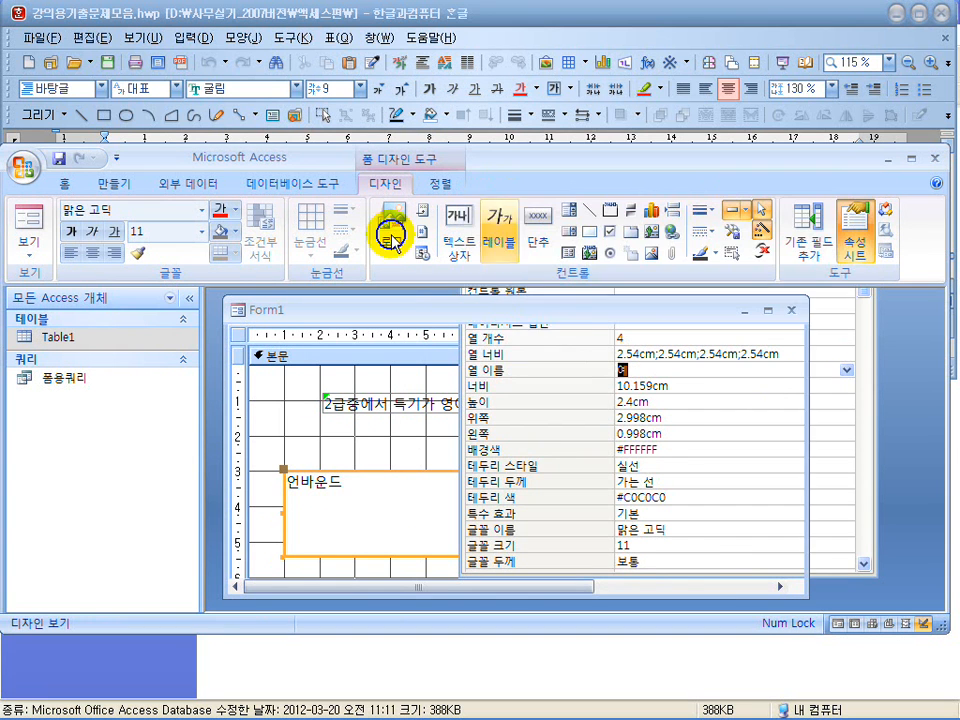
# Check how the column headings fit in the list box in the running form, and go back to the design.
pyautogui.click(24, 226)
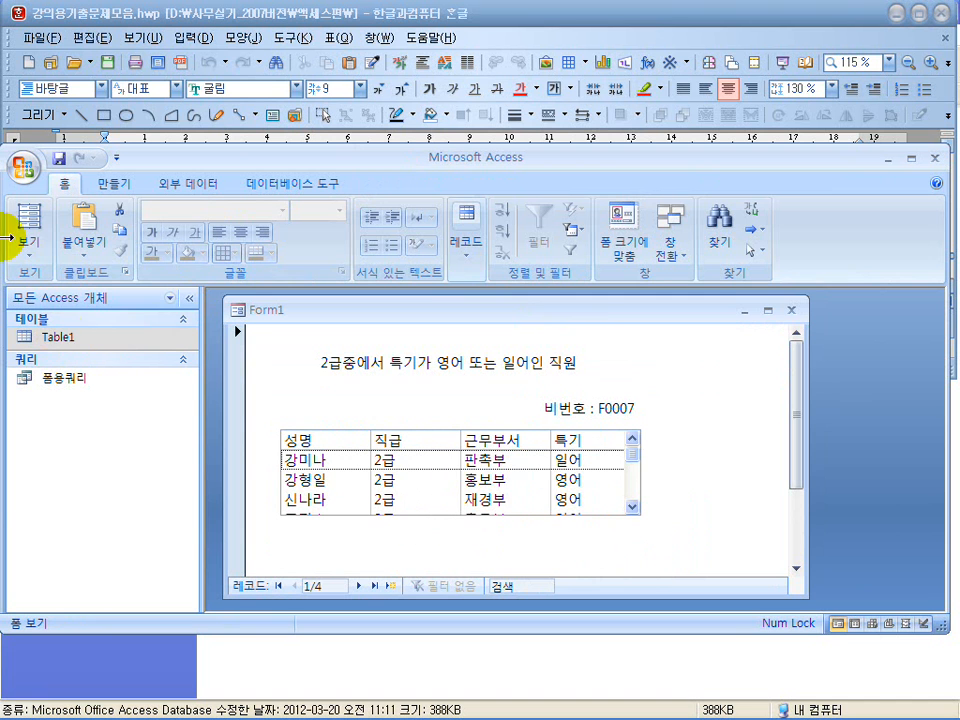
pyautogui.click(29, 246)
pyautogui.click(64, 495)
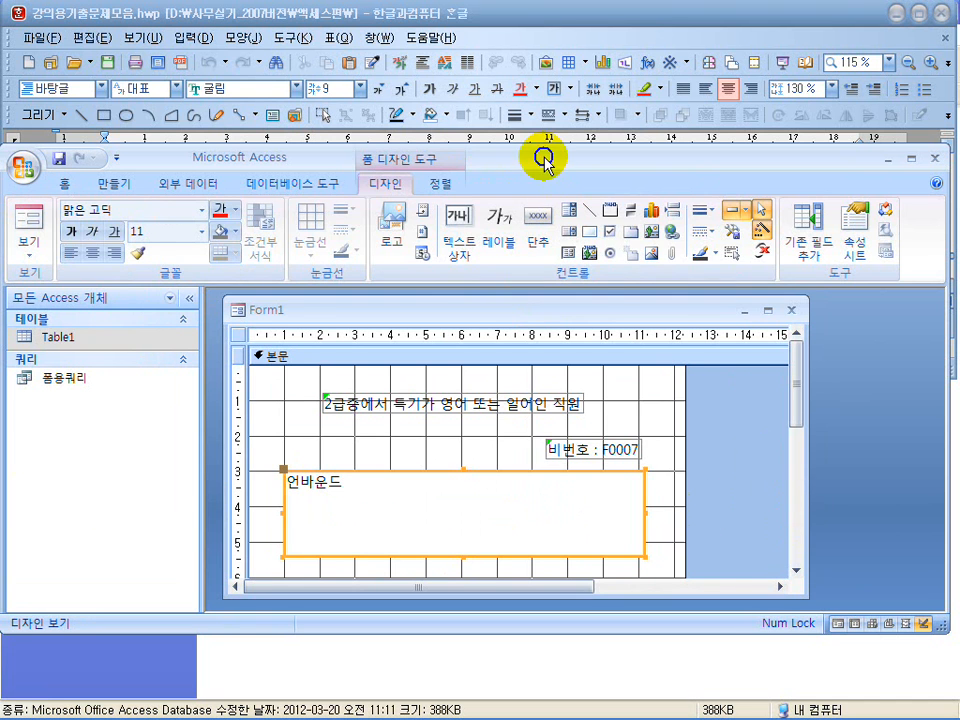
# Maximize the application, make the form window taller, and extend the list box height to about 3.6 cm.
pyautogui.doubleClick(543, 160)
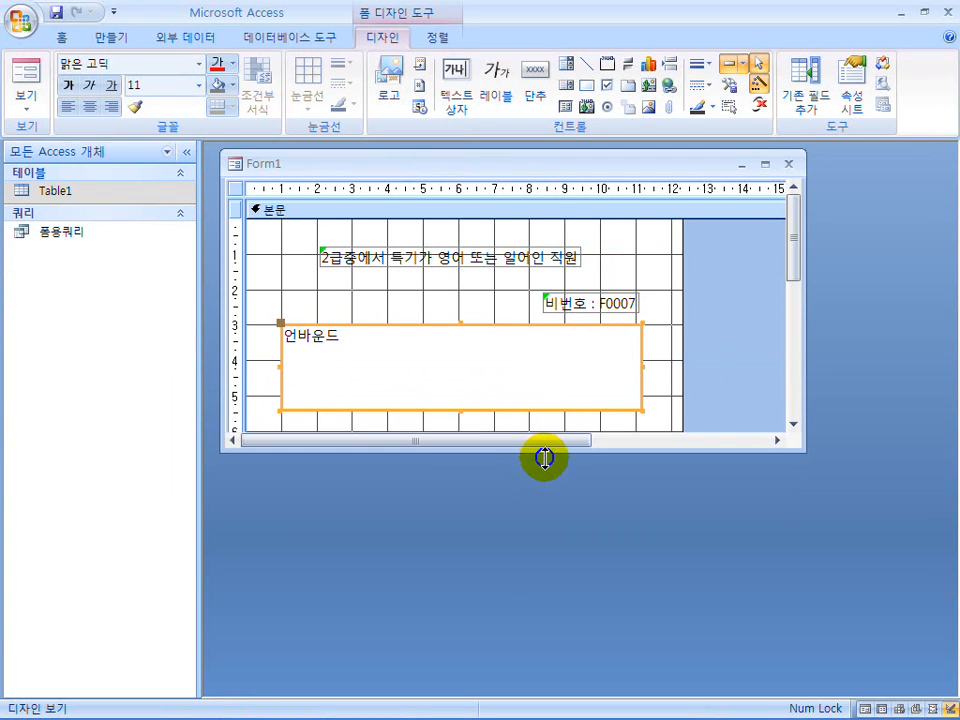
pyautogui.moveTo(544, 458); pyautogui.dragTo(546, 621)
pyautogui.click(491, 409)
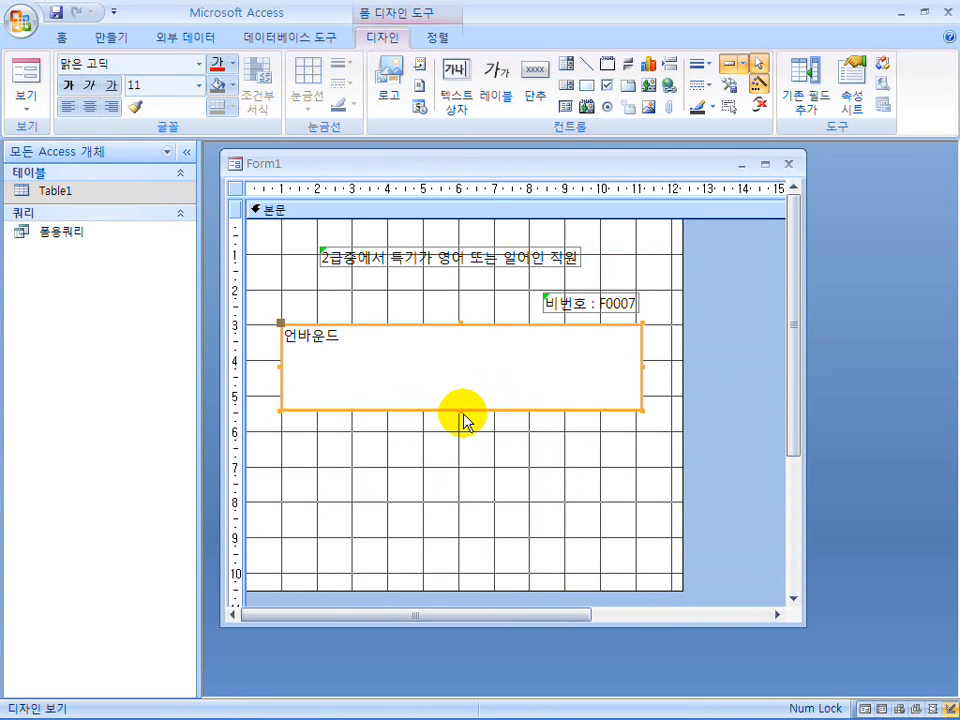
pyautogui.moveTo(462, 410); pyautogui.dragTo(457, 454)
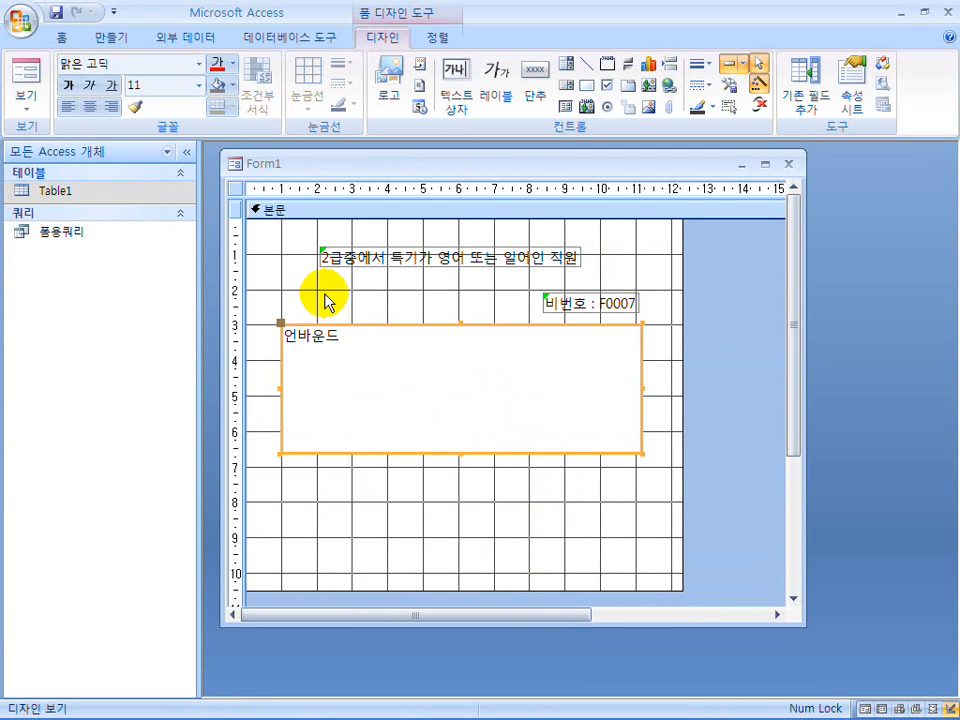
# View the running form to check that the enlarged list box holds every row, and reopen the design.
pyautogui.click(32, 76)
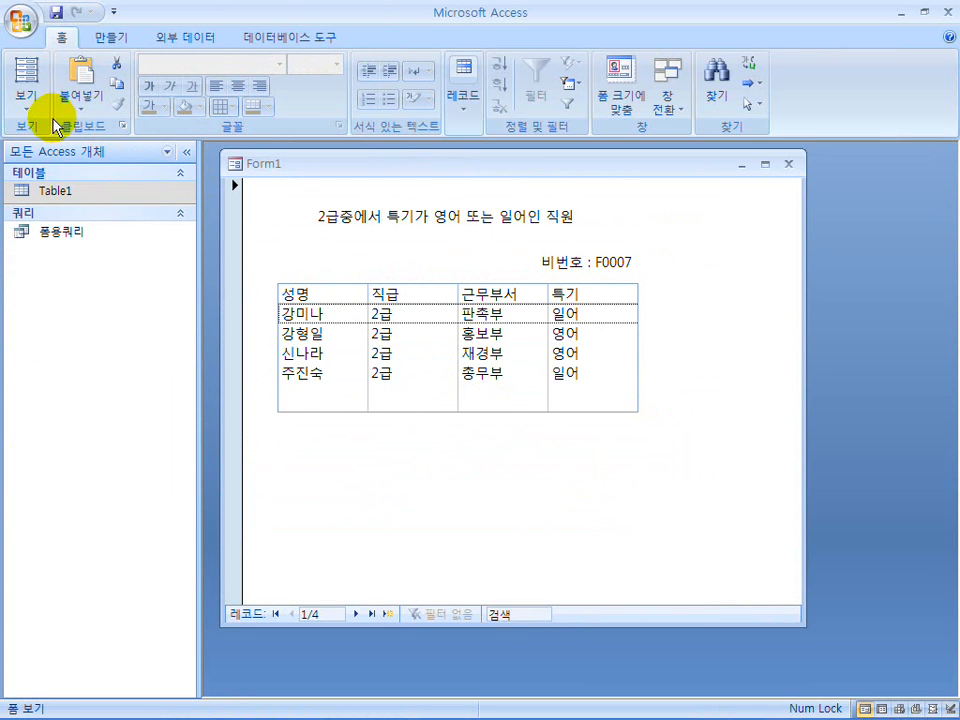
pyautogui.click(25, 103)
pyautogui.click(57, 348)
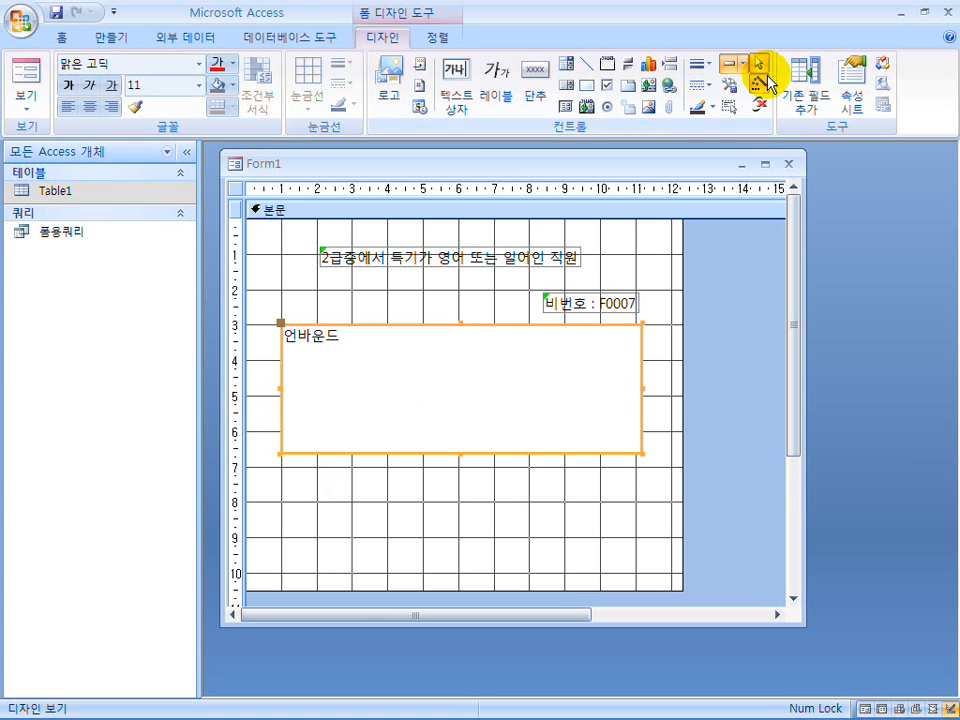
# Add a label reading "리스트박스 조회시 작성문 SQL문" below the list box and align it with the list box's left edge.
pyautogui.click(500, 93)
pyautogui.click(288, 488)
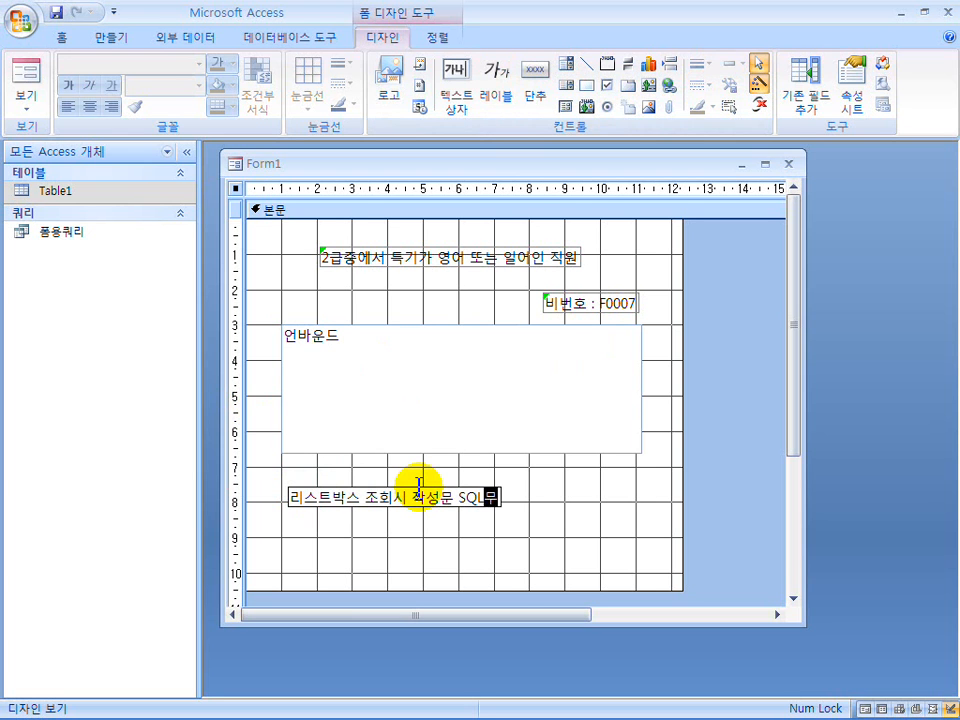
pyautogui.click(523, 540)
pyautogui.moveTo(399, 506); pyautogui.dragTo(392, 494)
pyautogui.click(452, 525)
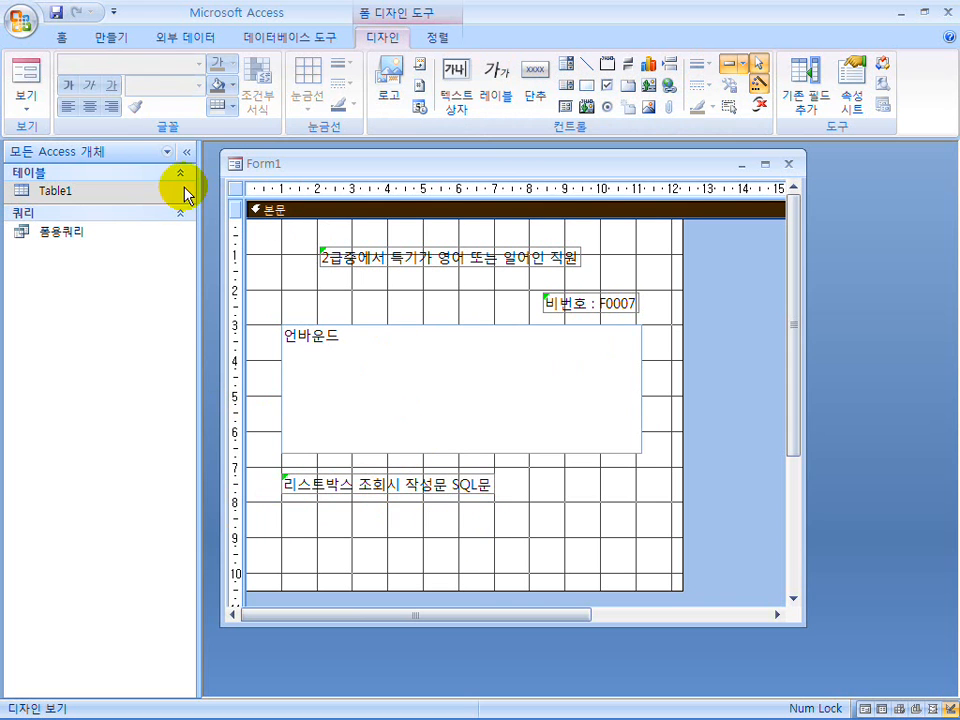
# Open 폼용쿼리 as SQL, copy its whole statement, and close the query.
pyautogui.doubleClick(60, 233)
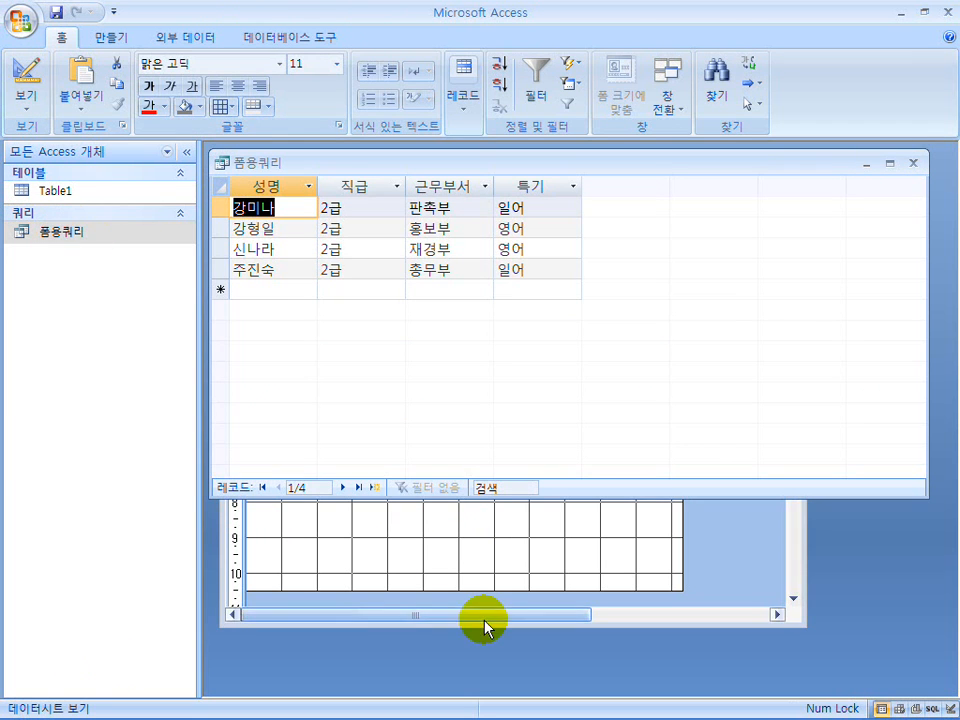
pyautogui.rightClick(410, 159)
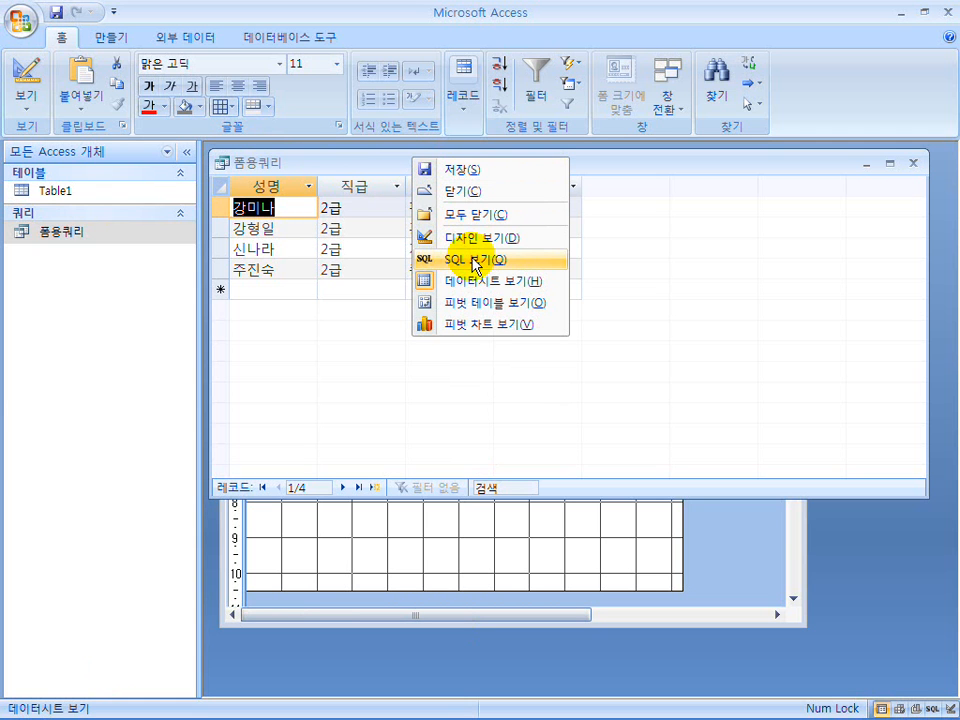
pyautogui.click(474, 262)
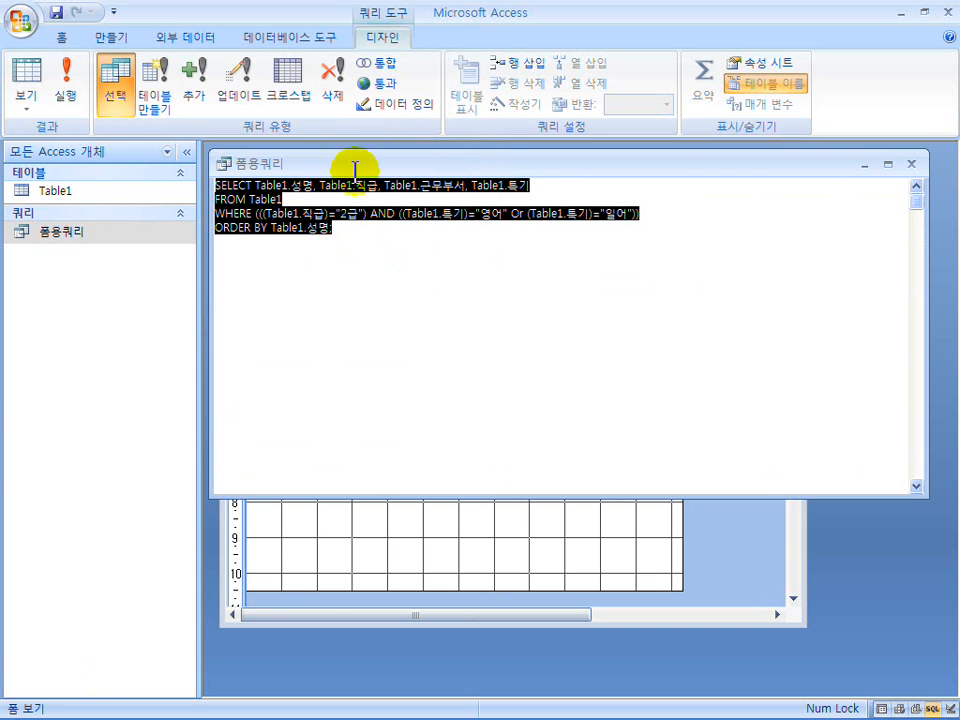
pyautogui.click(388, 300)
pyautogui.moveTo(334, 228); pyautogui.dragTo(186, 176)
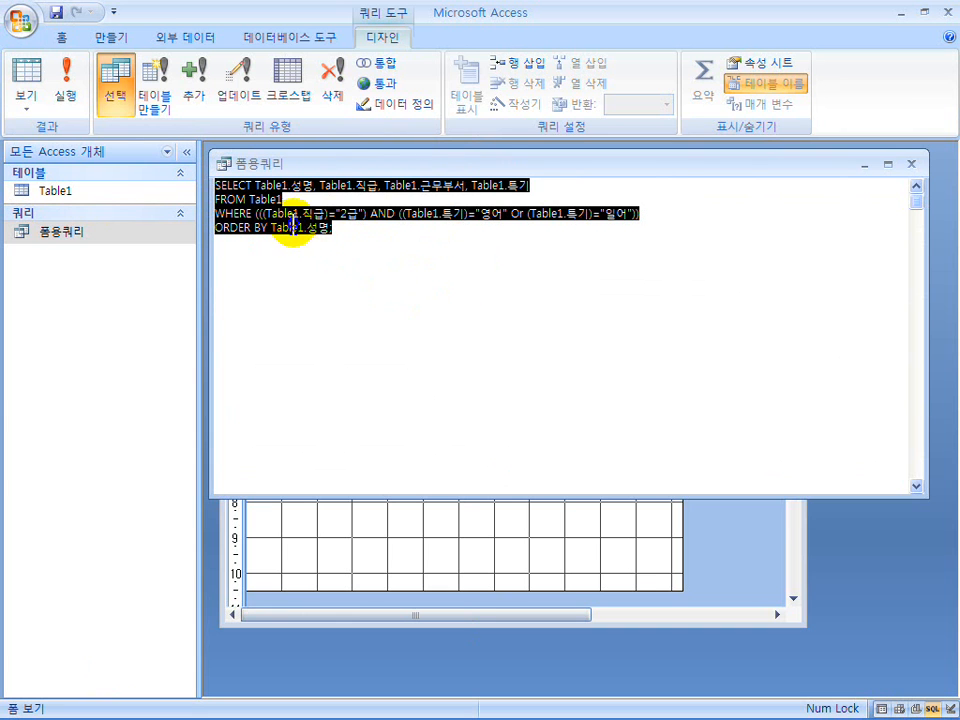
pyautogui.click(288, 229)
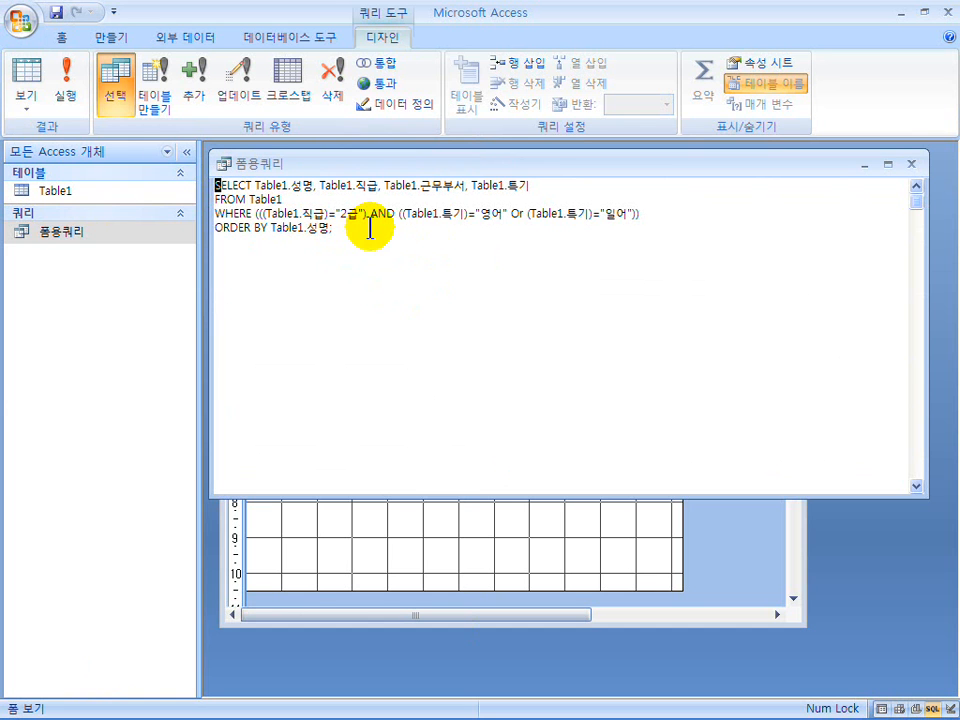
pyautogui.moveTo(355, 229); pyautogui.dragTo(158, 151)
pyautogui.hotkey('ctrl', 'c')
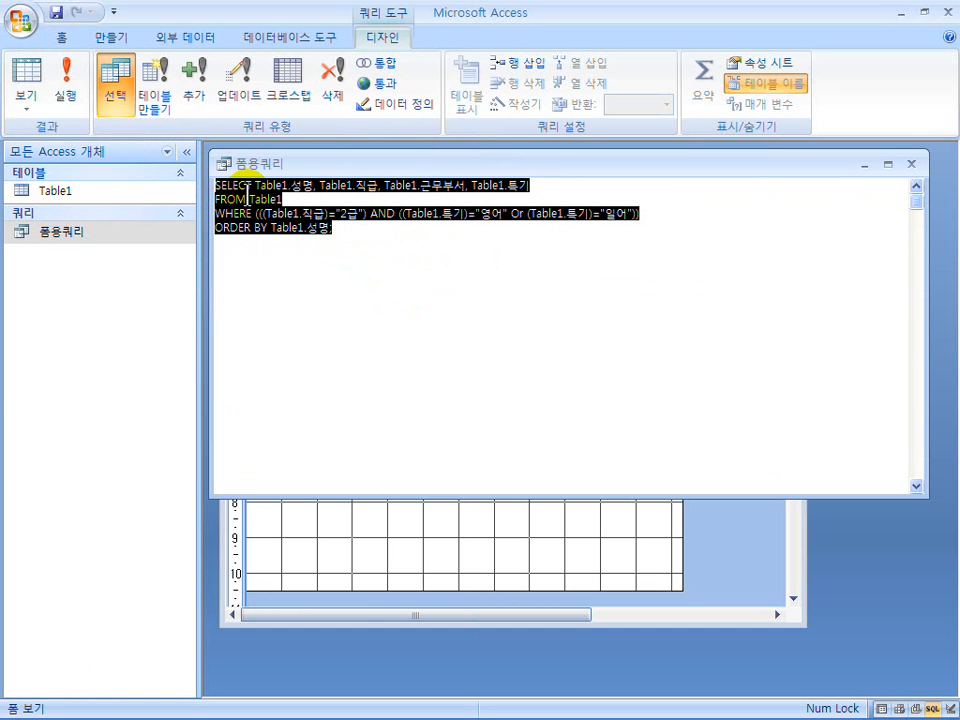
pyautogui.click(911, 163)
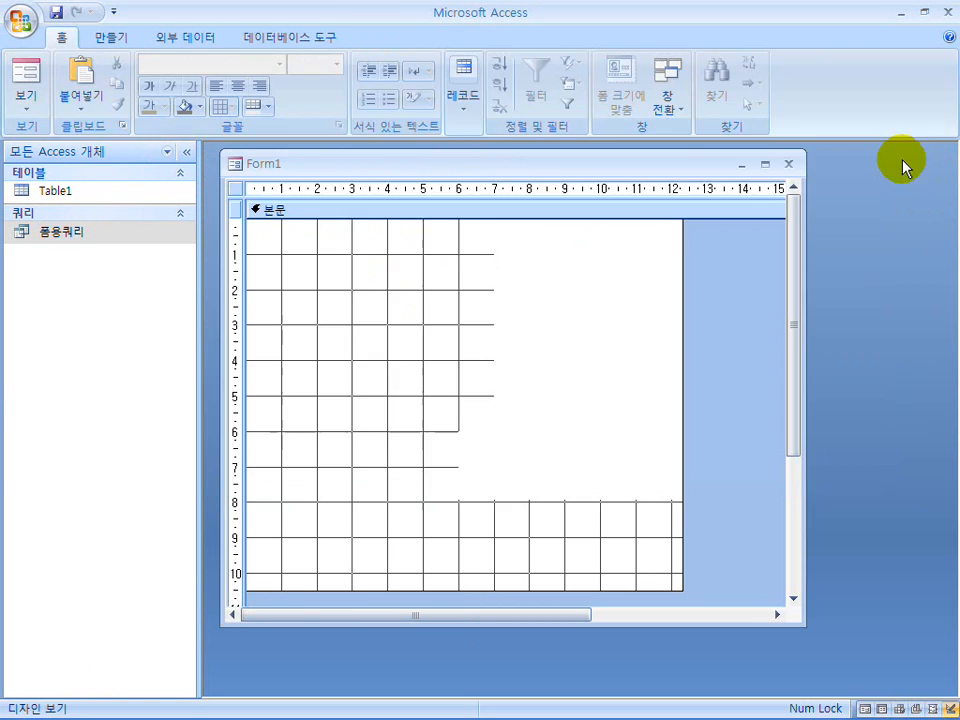
# Paste the copied SQL statement into the form as a label and move it beneath the "리스트박스 조회시 작성문 SQL문" label.
pyautogui.click(408, 562)
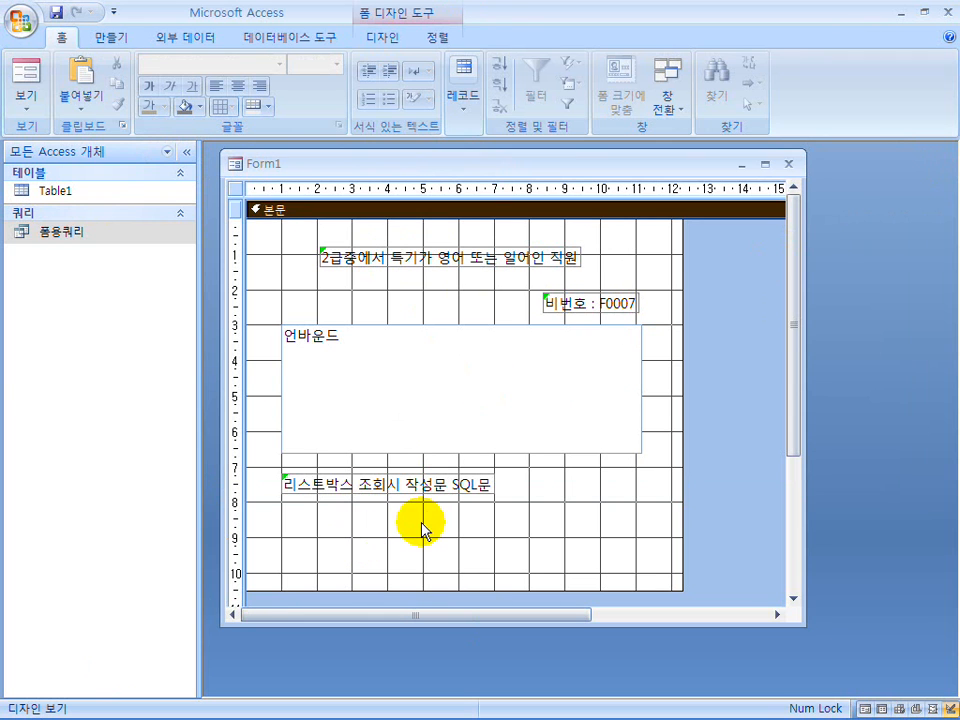
pyautogui.click(460, 516)
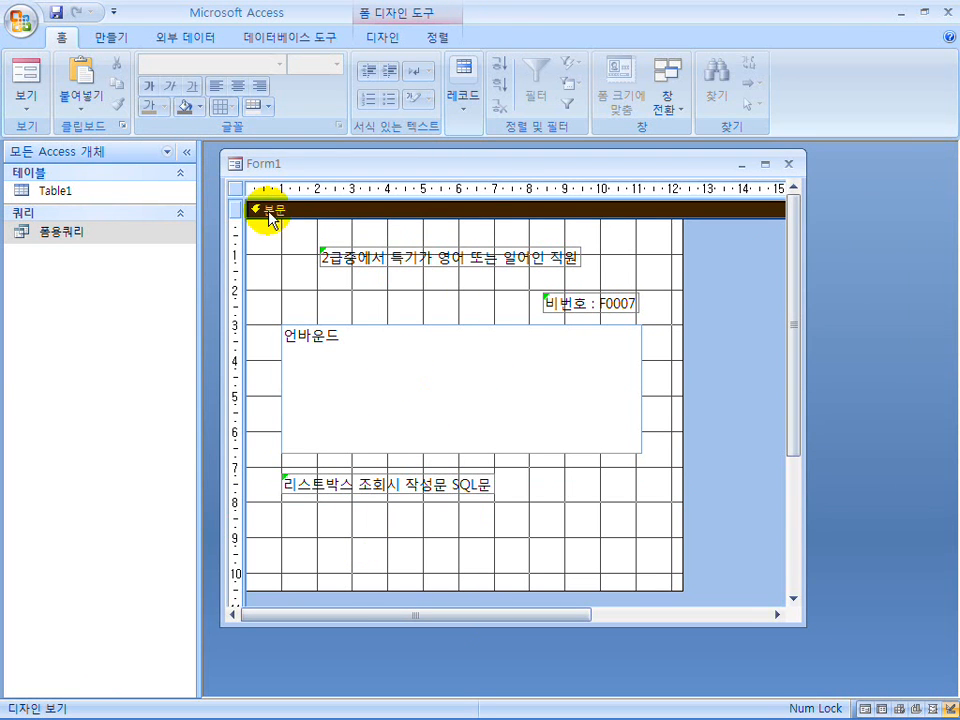
pyautogui.hotkey('ctrl', 'v')
pyautogui.moveTo(317, 294); pyautogui.dragTo(345, 577)
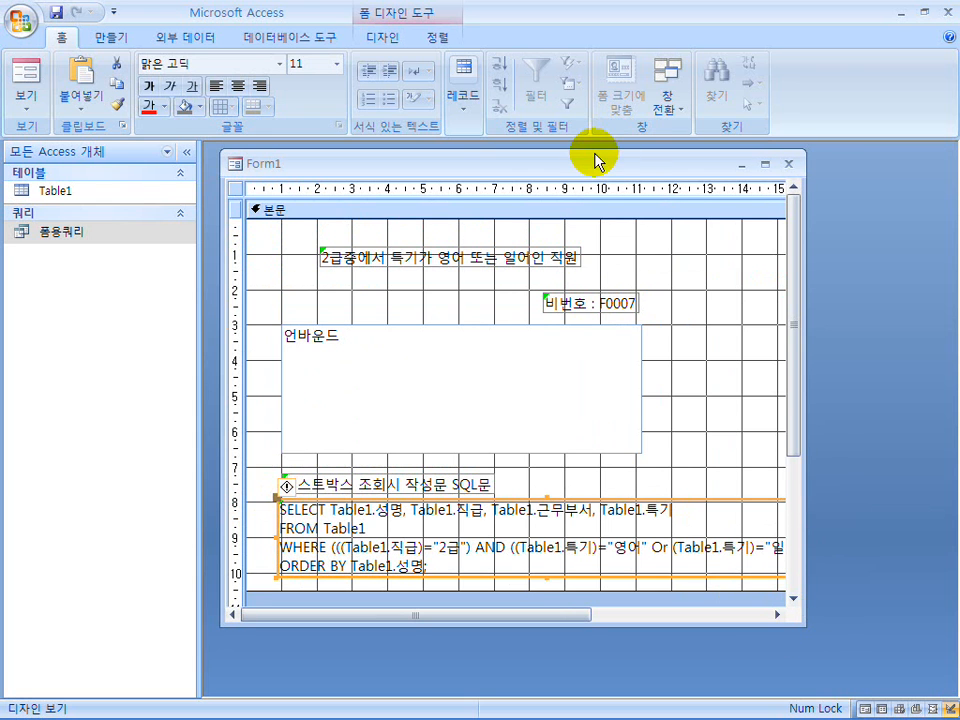
# Enlarge the form window downward and extend the detail section to about 12.6 cm high.
pyautogui.moveTo(594, 161); pyautogui.dragTo(594, 156)
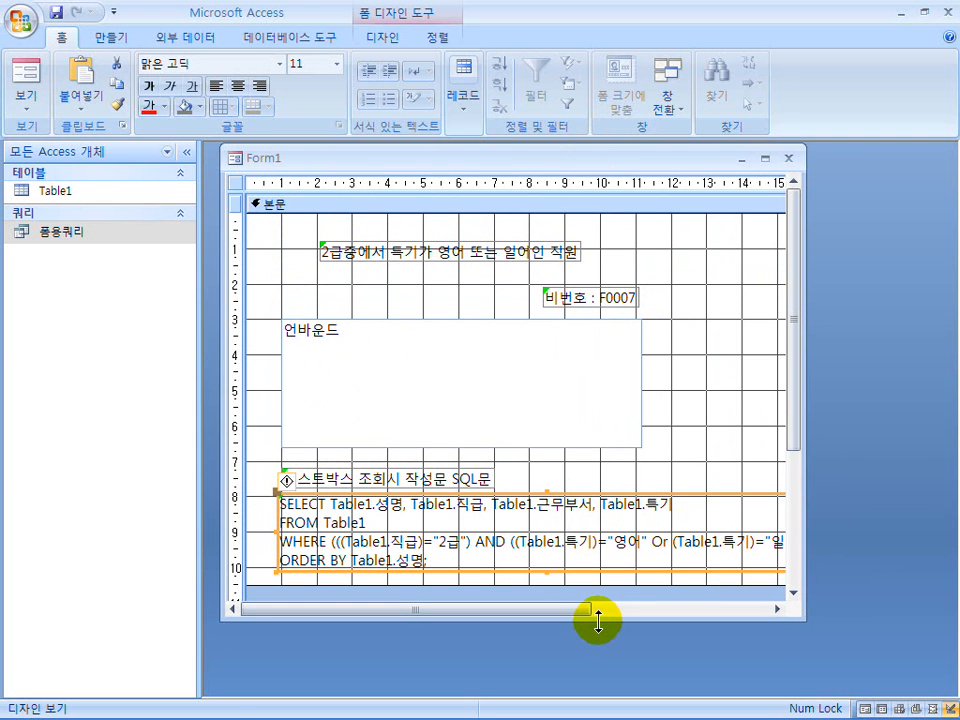
pyautogui.moveTo(598, 621); pyautogui.dragTo(604, 692)
pyautogui.click(544, 585)
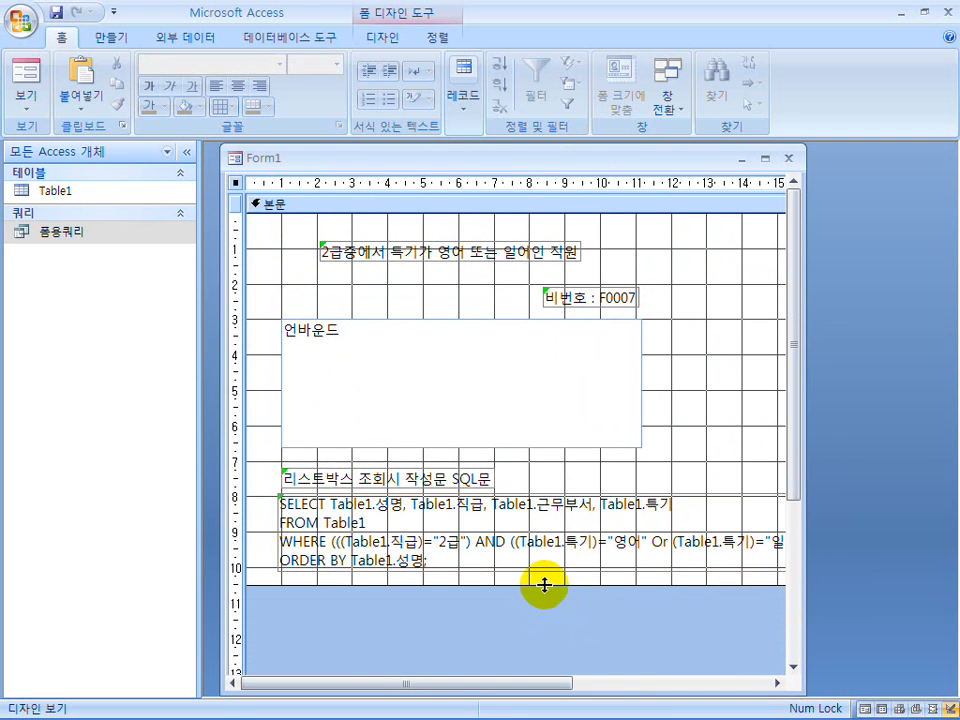
pyautogui.moveTo(563, 584); pyautogui.dragTo(563, 662)
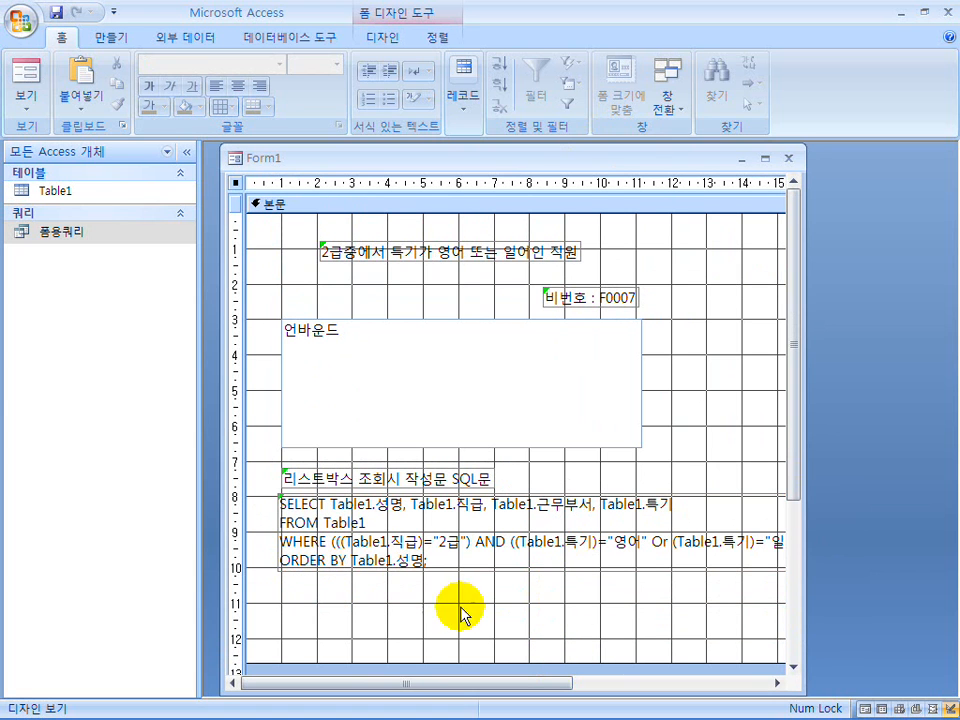
# Line up the SQL statement label with the list box's left edge and resize it to about the list box's width.
pyautogui.click(276, 533)
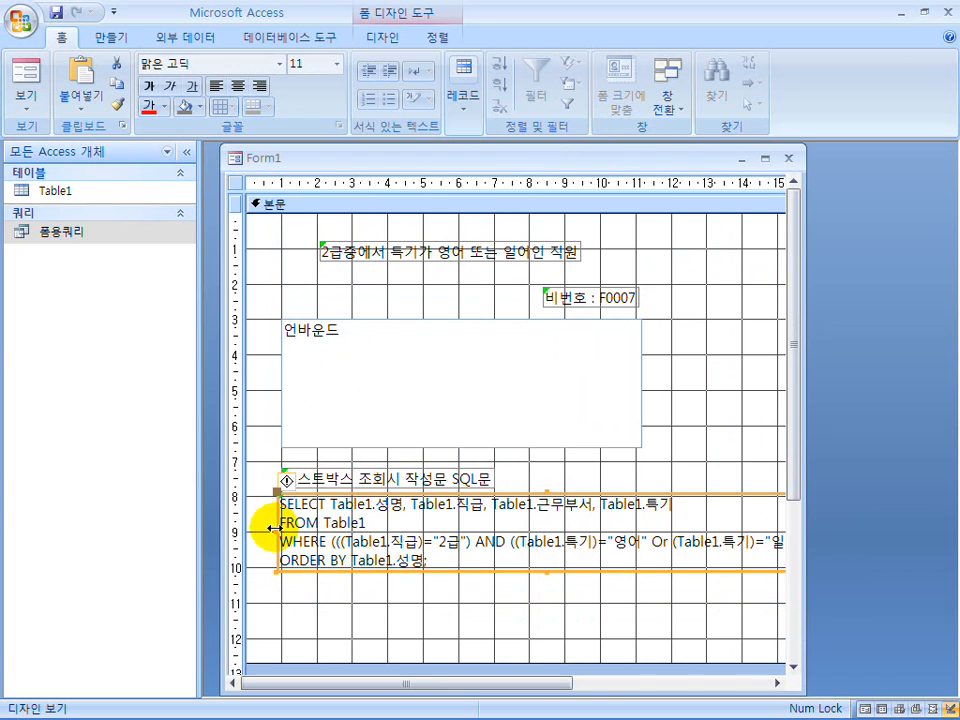
pyautogui.moveTo(281, 537); pyautogui.dragTo(531, 546)
pyautogui.moveTo(590, 575); pyautogui.dragTo(343, 575)
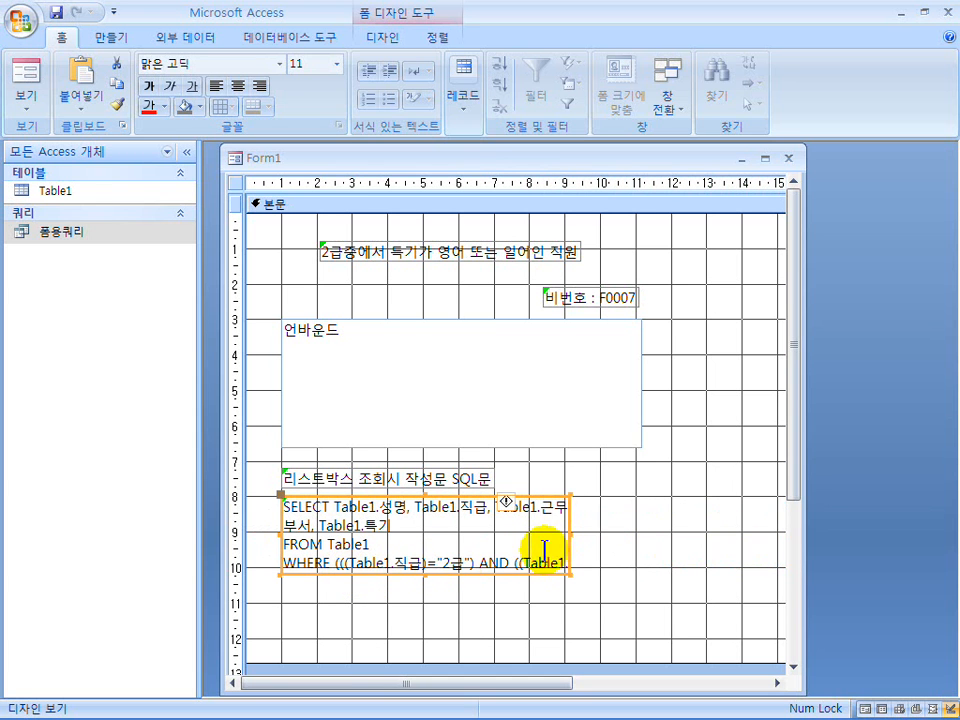
pyautogui.moveTo(571, 531); pyautogui.dragTo(644, 540)
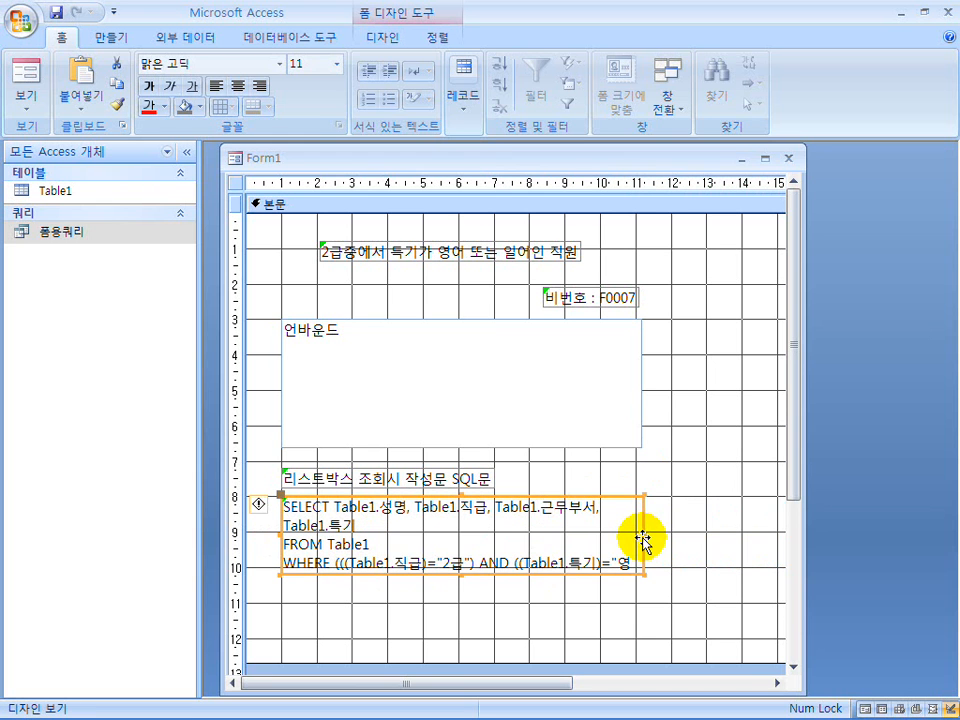
# Preview the form to check how the SQL statement is displayed, and return to the design.
pyautogui.click(30, 84)
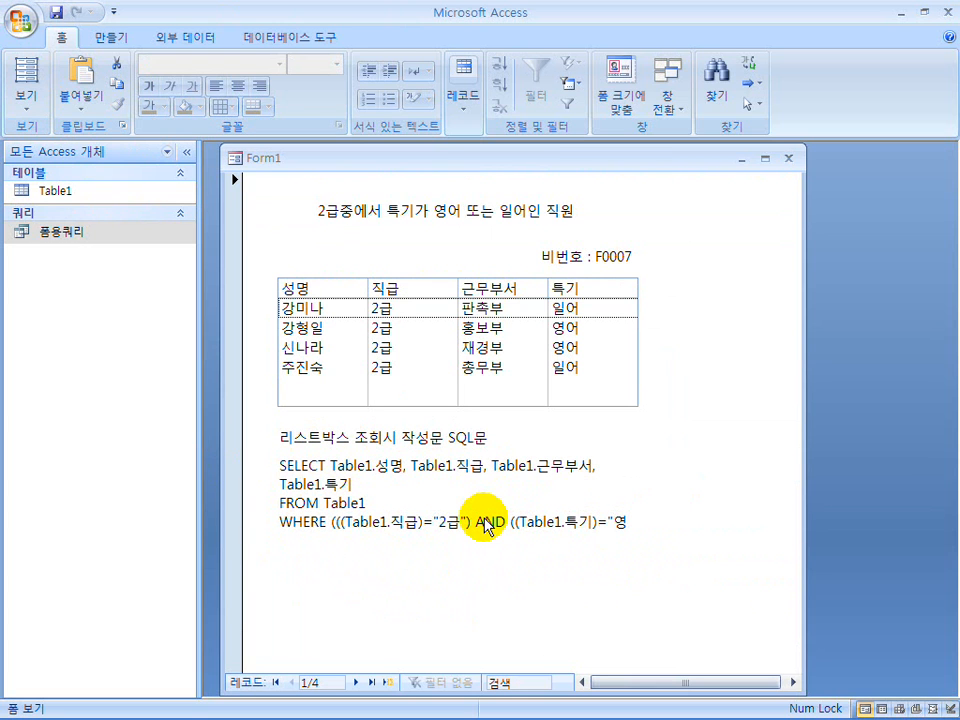
pyautogui.click(27, 104)
pyautogui.click(110, 347)
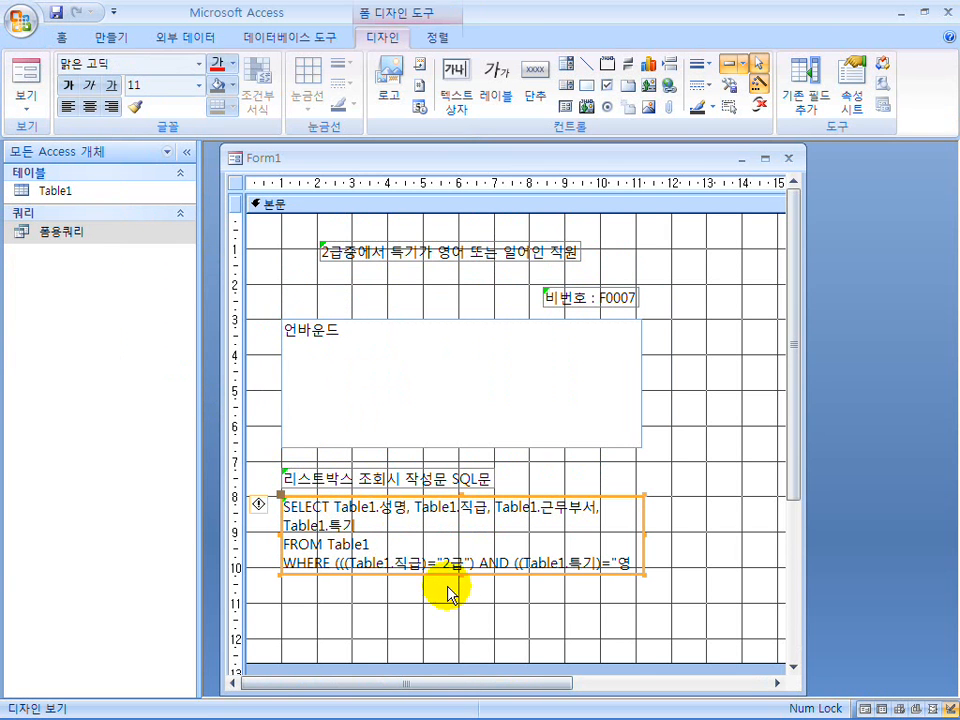
# Lengthen the SQL label to fit the whole statement, and trim the detail section to about 12.2 cm wide and 11.8 cm high.
pyautogui.moveTo(462, 572); pyautogui.dragTo(460, 618)
pyautogui.moveTo(482, 663); pyautogui.dragTo(489, 630)
pyautogui.moveTo(537, 686); pyautogui.dragTo(667, 688)
pyautogui.moveTo(676, 457); pyautogui.dragTo(538, 467)
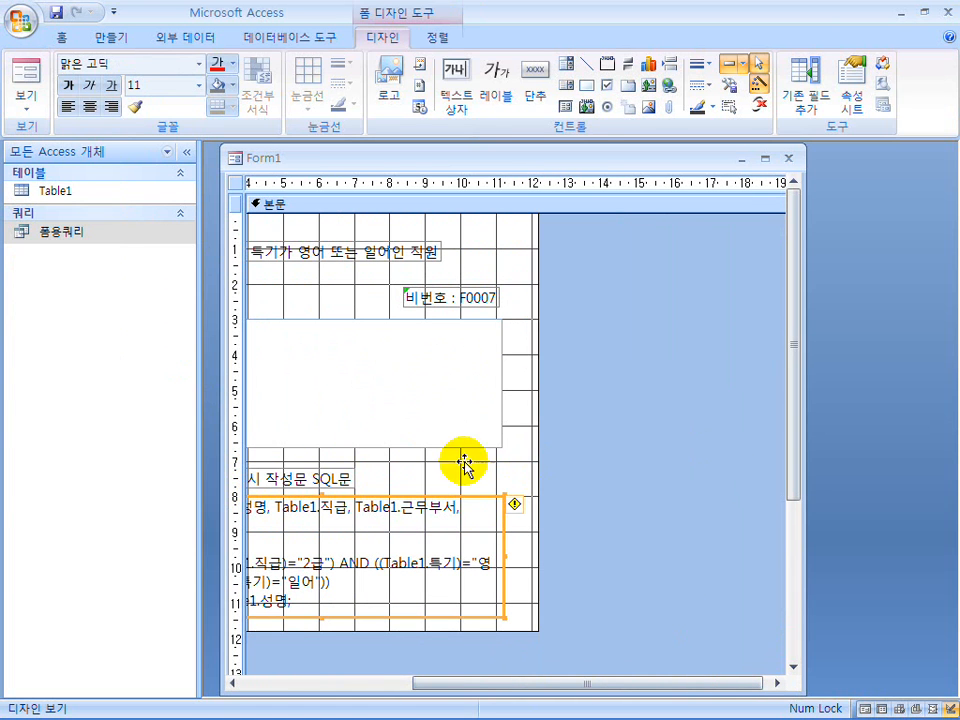
# Preview the form, narrow its window to just past the list box's right edge, and return to the design.
pyautogui.moveTo(491, 684); pyautogui.dragTo(281, 677)
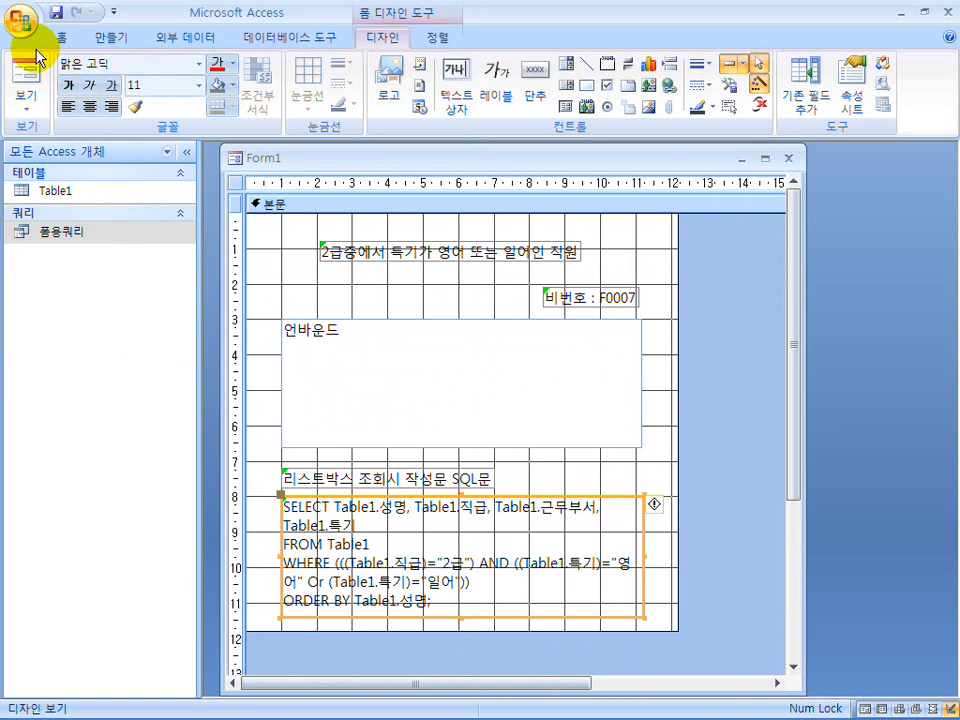
pyautogui.click(26, 75)
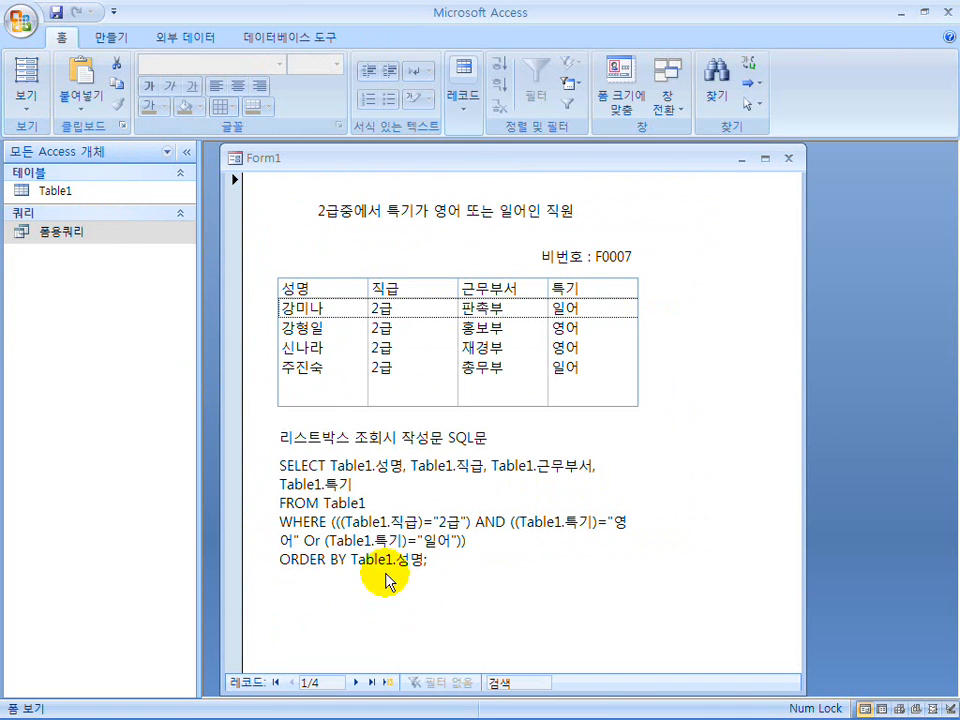
pyautogui.moveTo(802, 402); pyautogui.dragTo(681, 418)
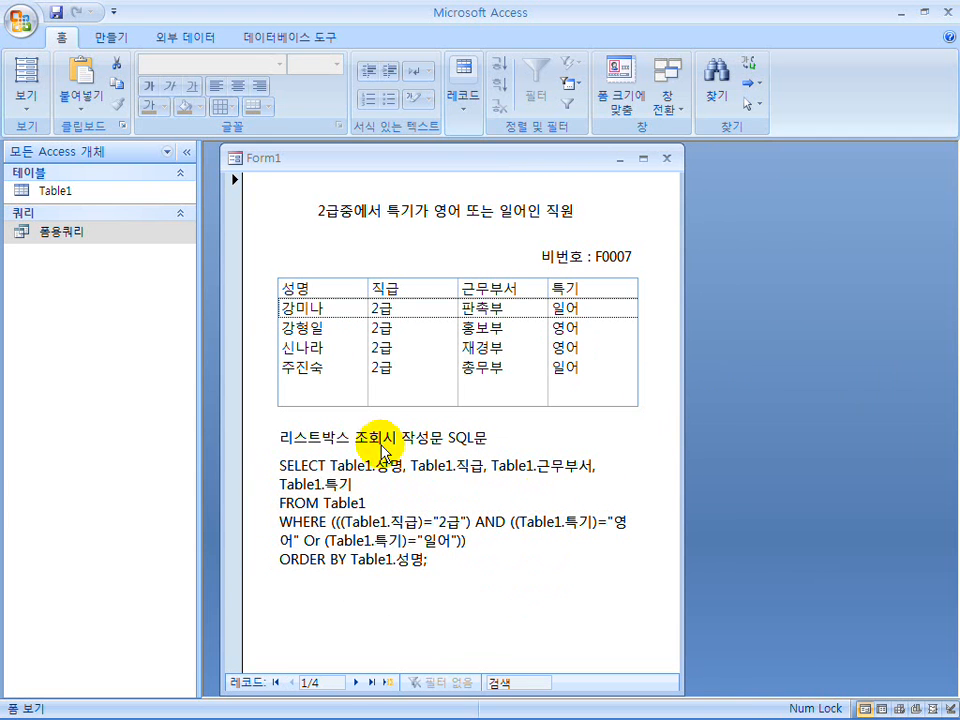
pyautogui.click(24, 102)
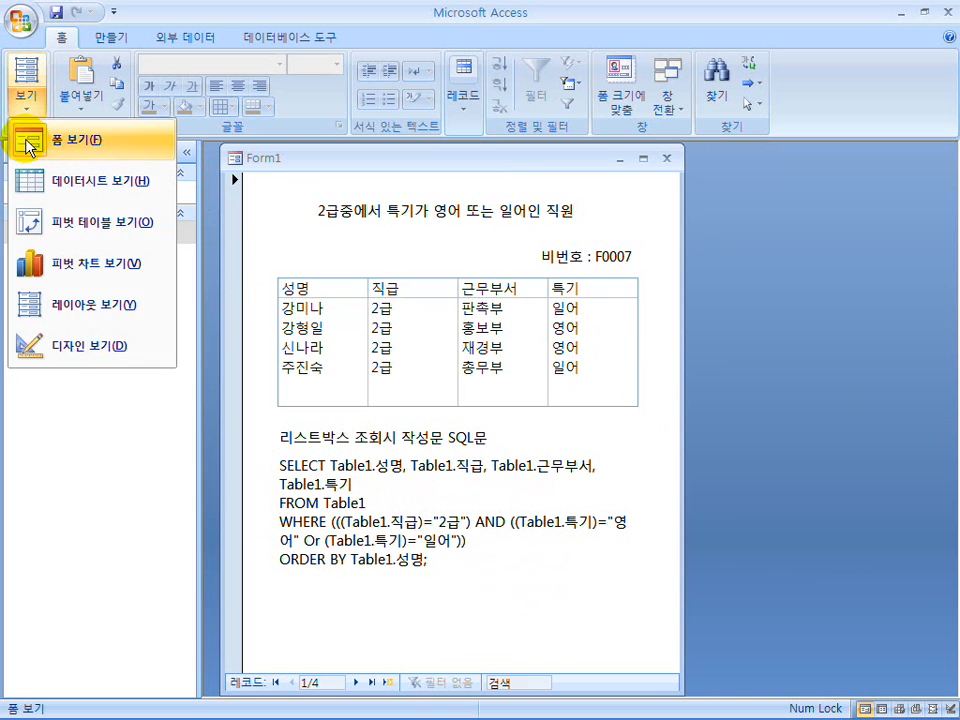
pyautogui.click(66, 347)
# Switch to the Hangul document 강의용기출문제모음.hwp to check the sample form layout, and return to Access.
pyautogui.moveTo(510, 710)
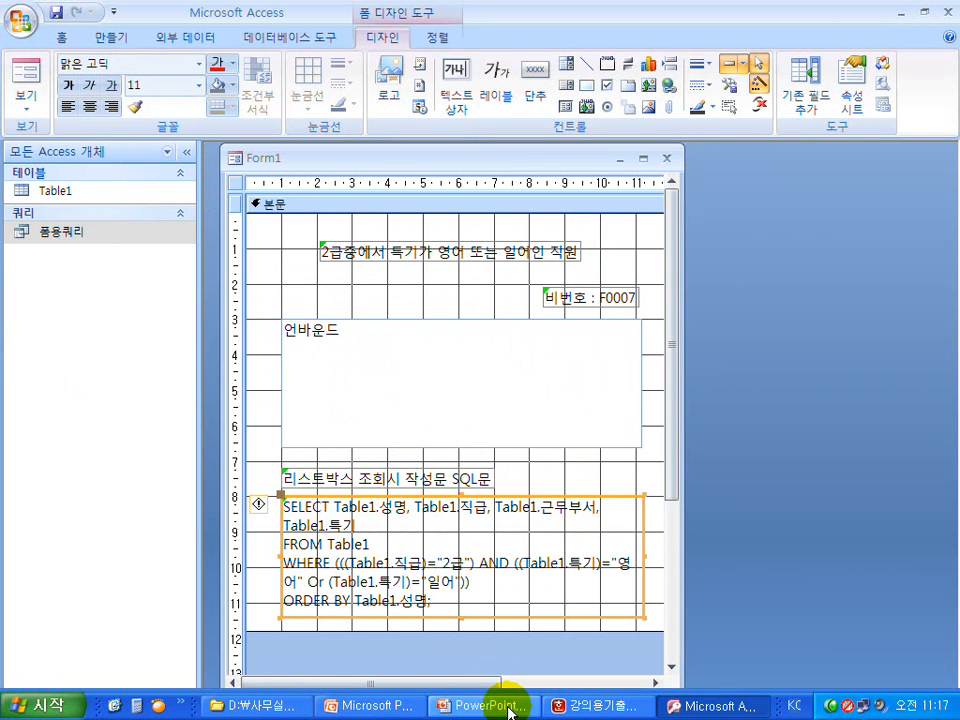
pyautogui.click(600, 705)
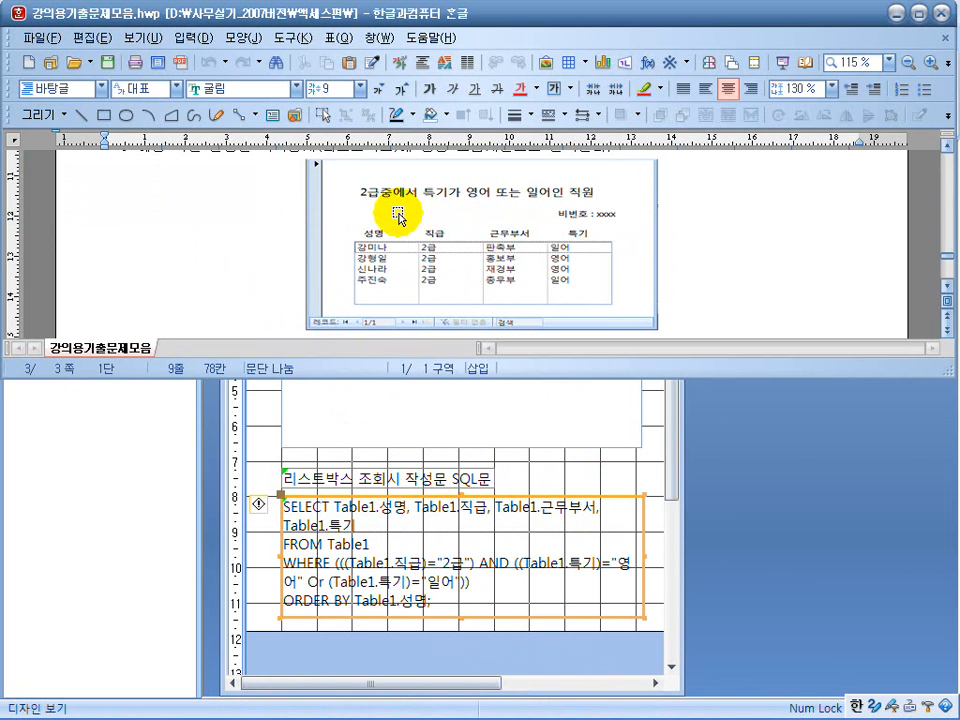
pyautogui.click(564, 466)
# Draw two parallel horizontal lines about 8 cm long beneath the title label.
pyautogui.click(428, 262)
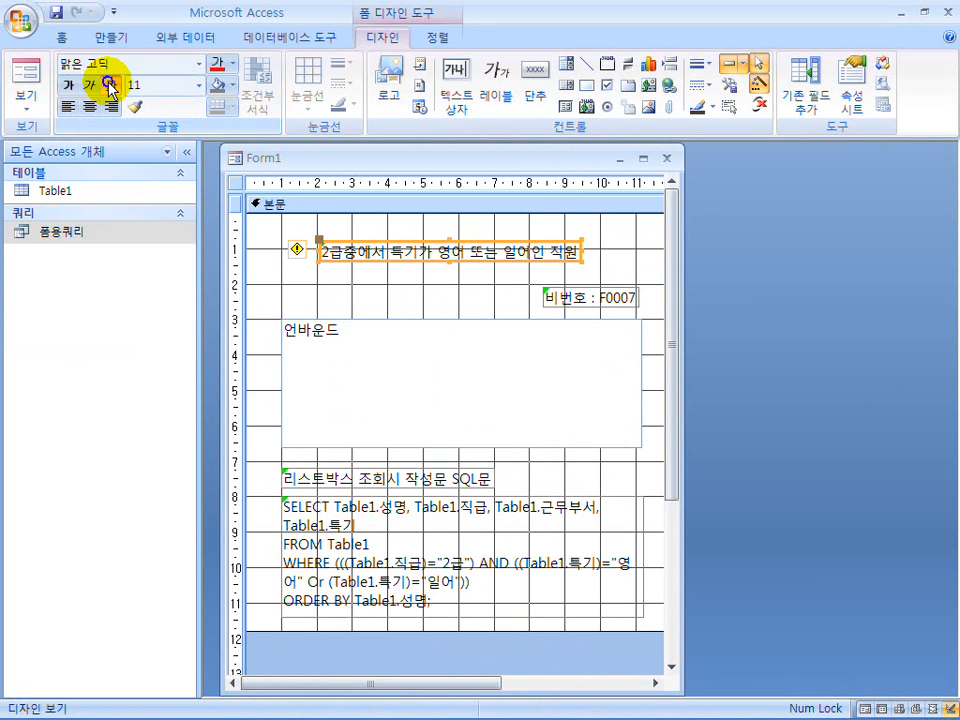
pyautogui.click(596, 66)
pyautogui.moveTo(590, 268); pyautogui.dragTo(306, 268)
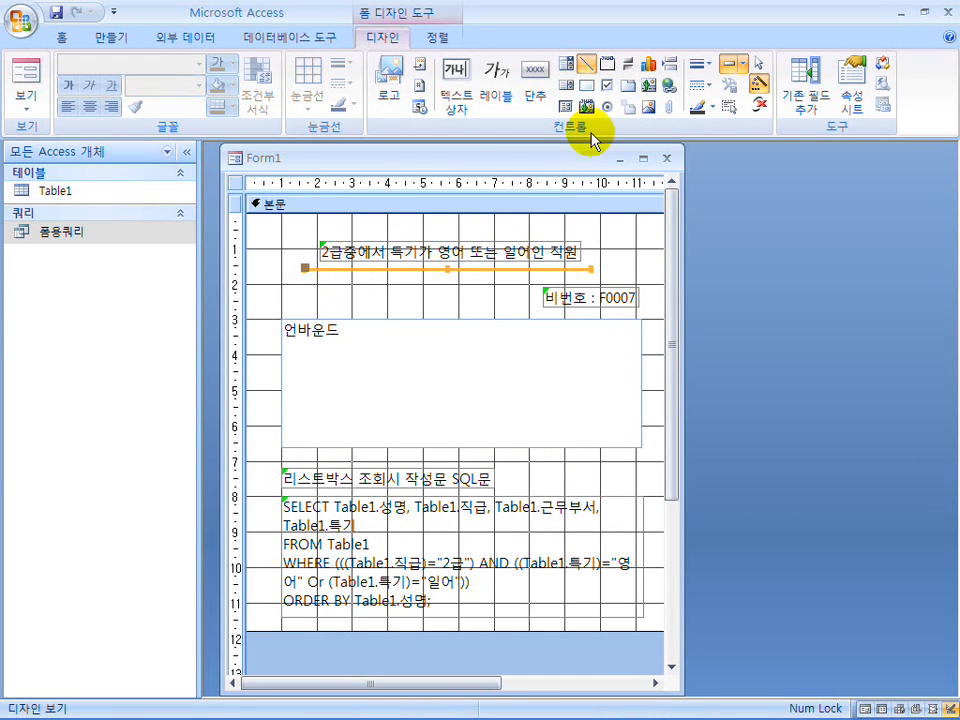
pyautogui.click(588, 65)
pyautogui.moveTo(588, 274); pyautogui.dragTo(306, 274)
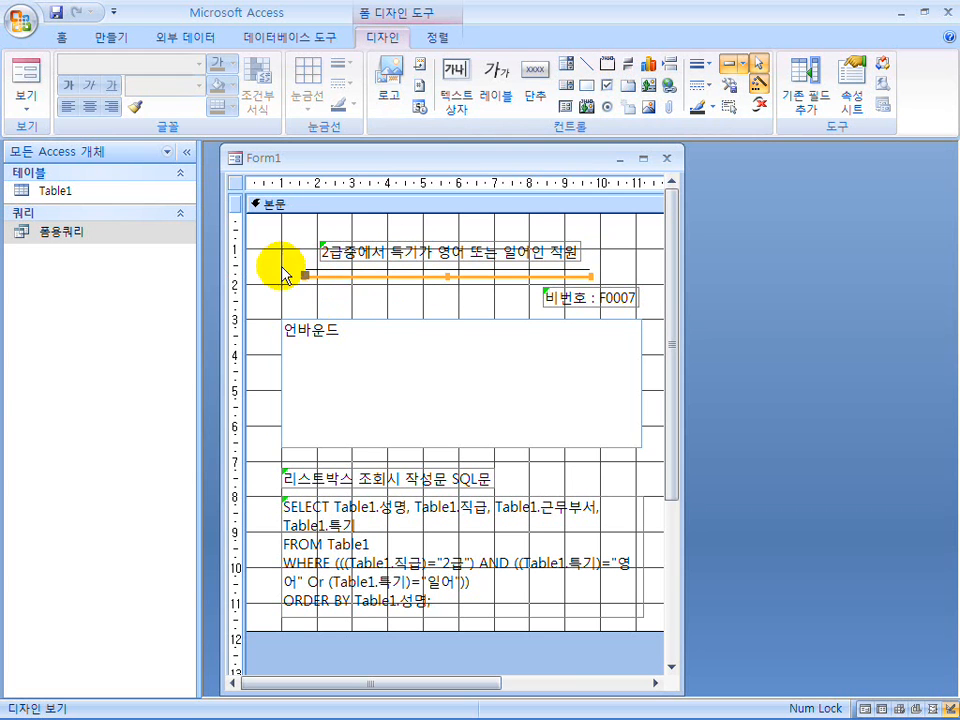
# Delete both horizontal lines beneath the title label.
pyautogui.click(274, 268)
pyautogui.click(364, 277)
pyautogui.press('Delete')
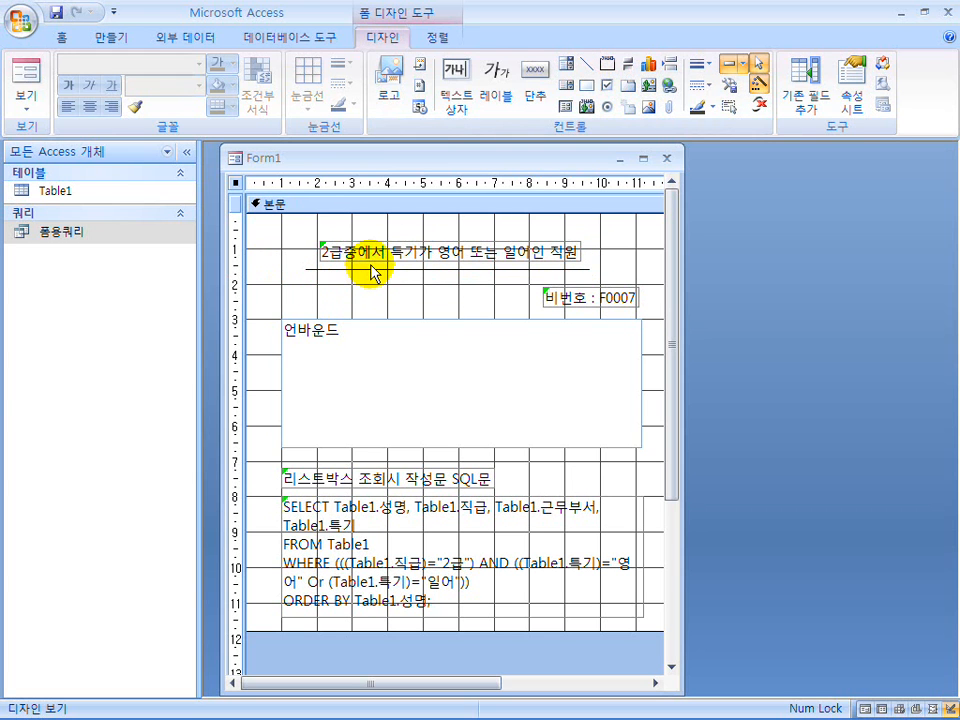
pyautogui.click(370, 265)
pyautogui.click(372, 270)
pyautogui.press('Delete')
# Set the border style (테두리 스타일) of the SQL statement label to 점선.
pyautogui.click(373, 553)
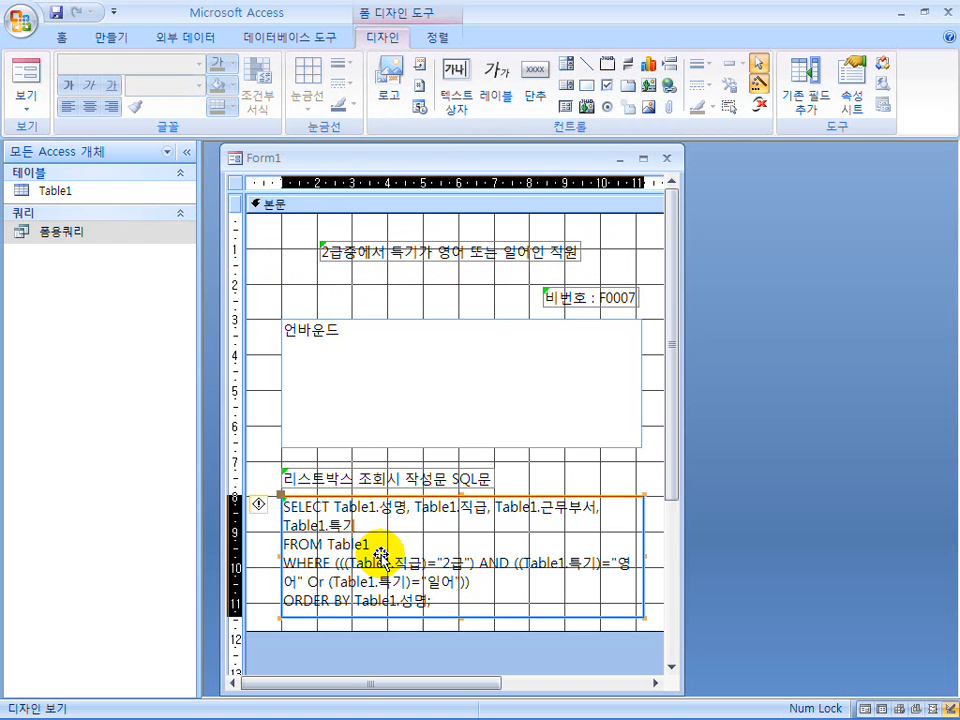
pyautogui.rightClick(400, 563)
pyautogui.click(432, 551)
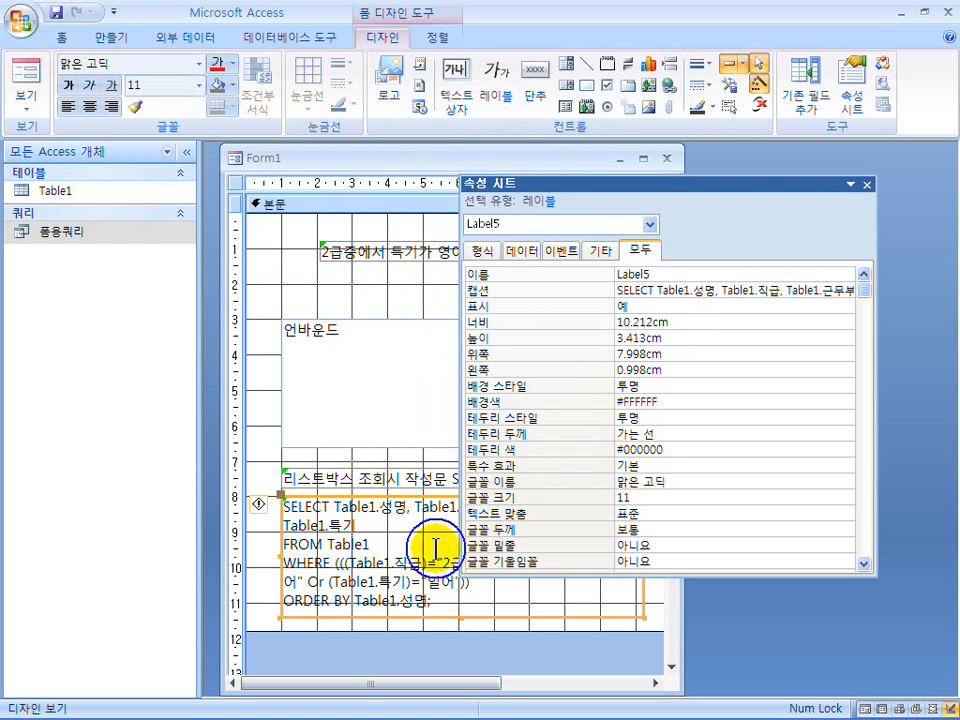
pyautogui.click(815, 418)
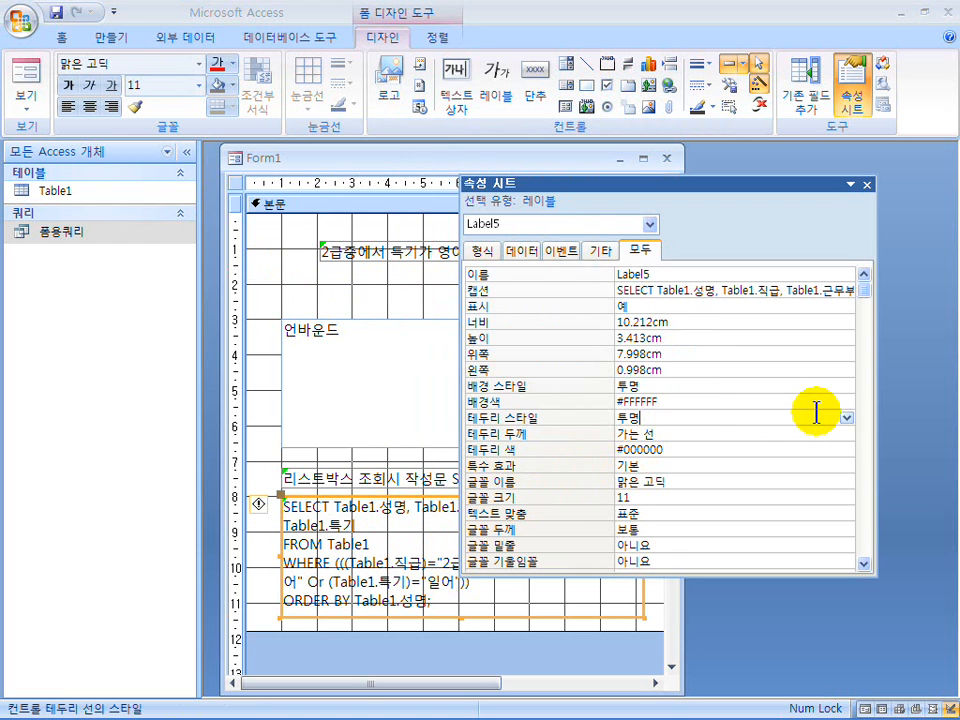
pyautogui.click(846, 418)
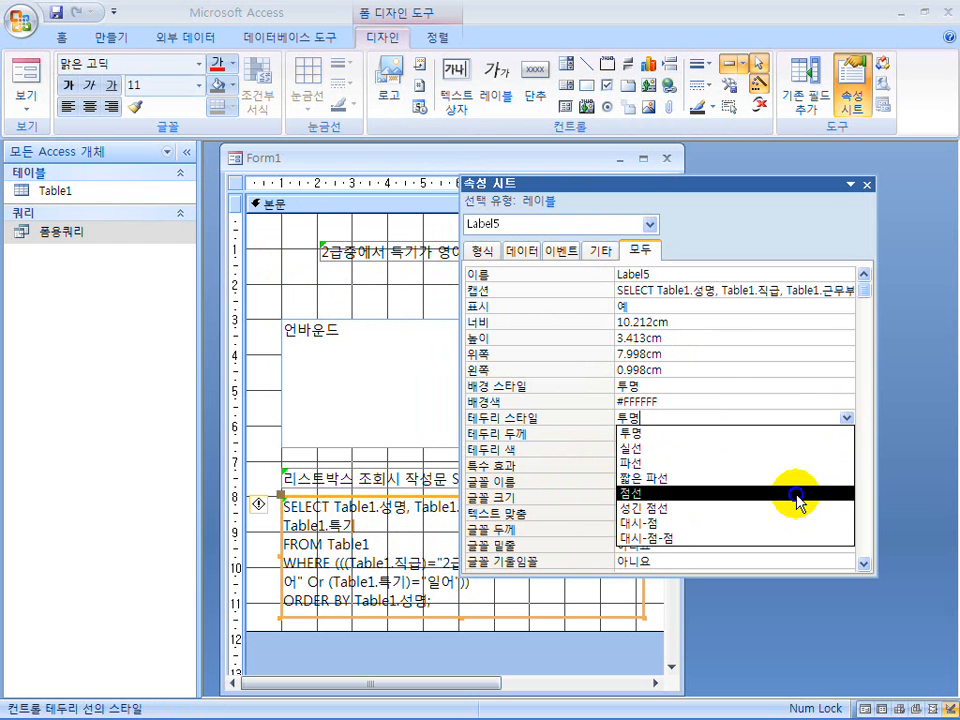
pyautogui.click(797, 494)
pyautogui.click(866, 184)
# Preview the form and compare it with the sample form in the Hangul exam document.
pyautogui.click(25, 72)
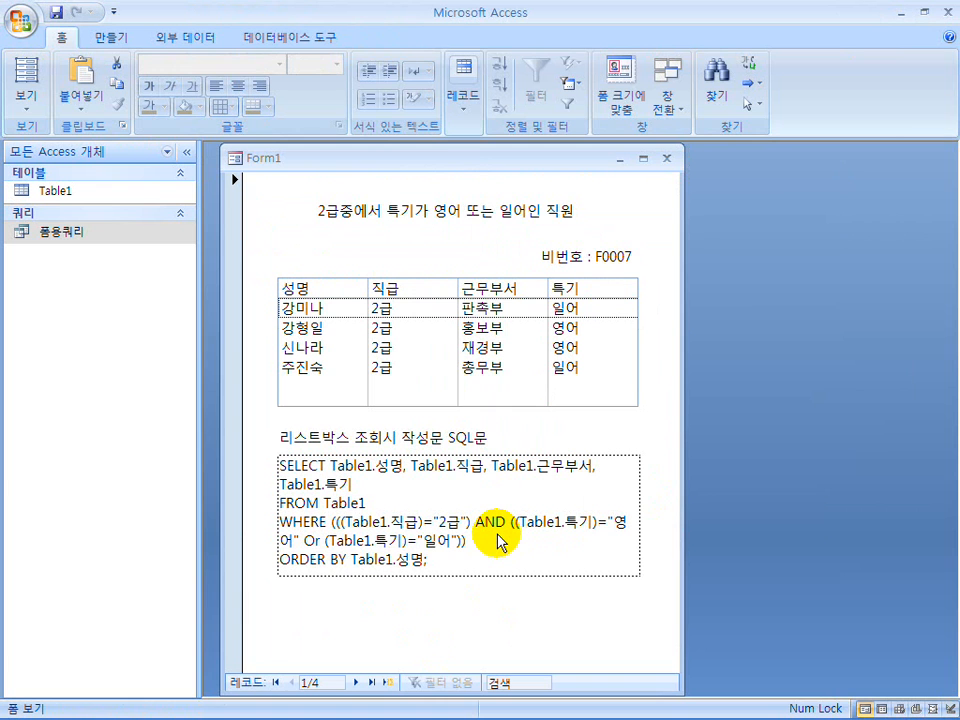
pyautogui.moveTo(489, 705)
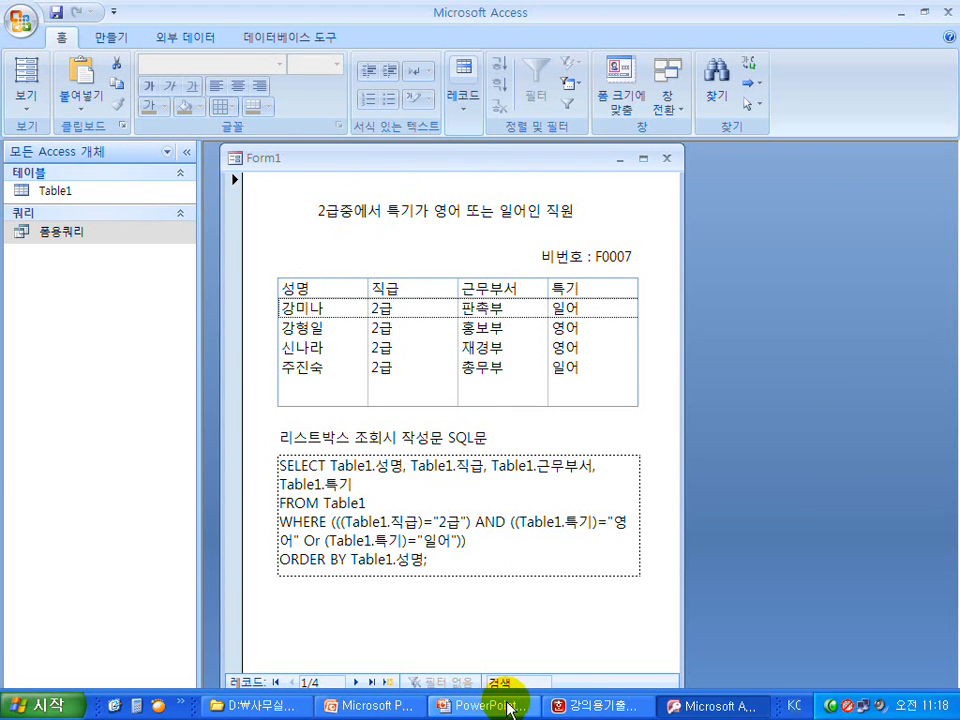
pyautogui.click(576, 703)
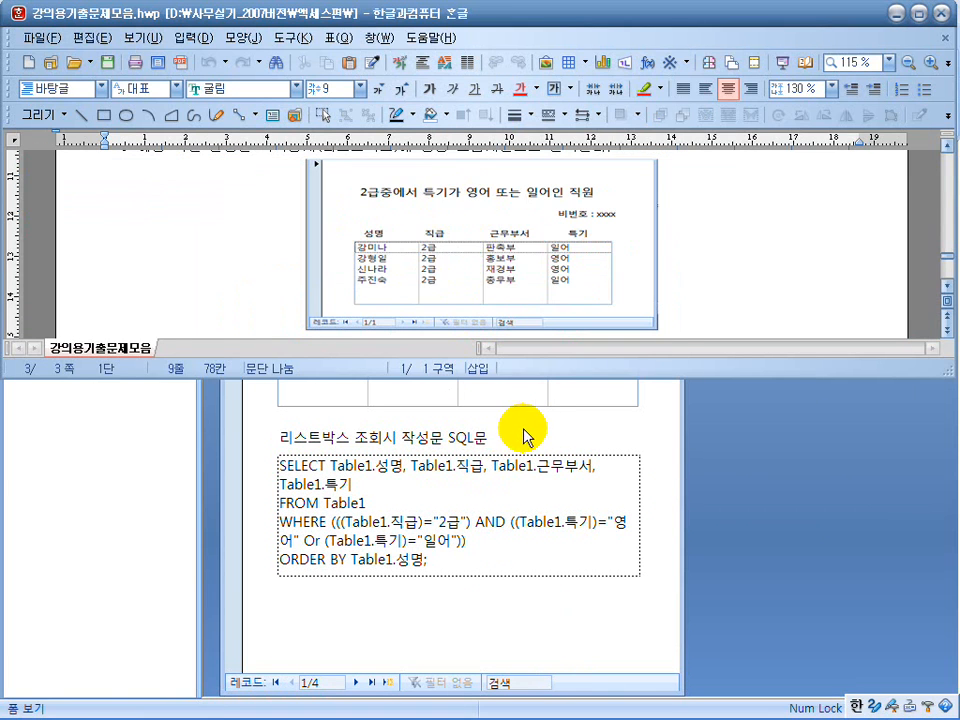
pyautogui.click(533, 435)
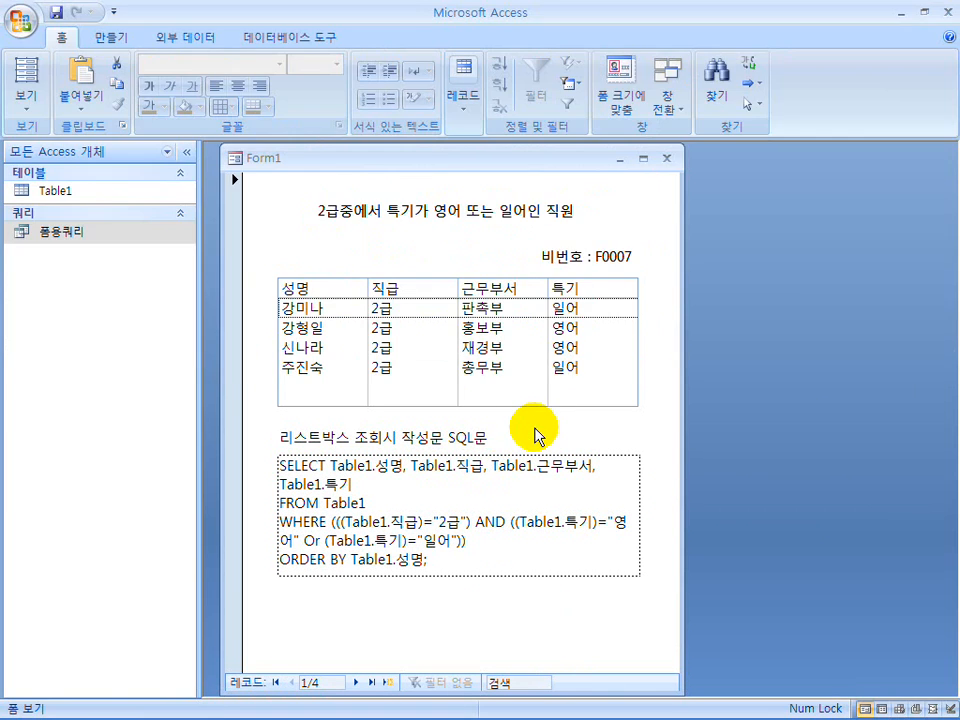
# Return the form to design view and set the title label's font size to 14.
pyautogui.click(17, 103)
pyautogui.click(75, 344)
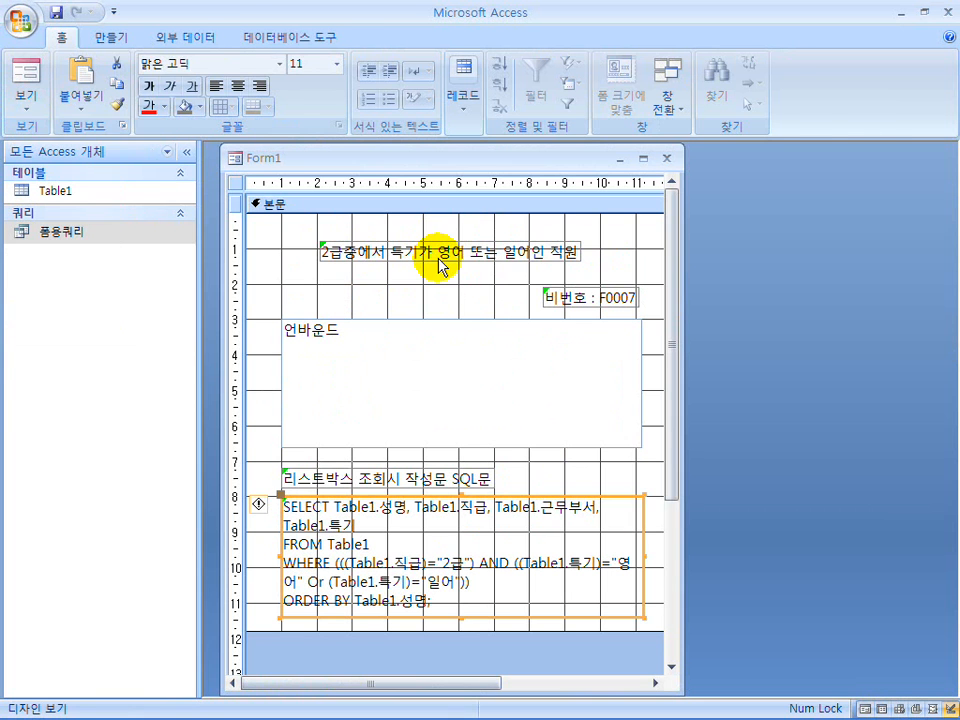
pyautogui.click(440, 265)
pyautogui.click(148, 87)
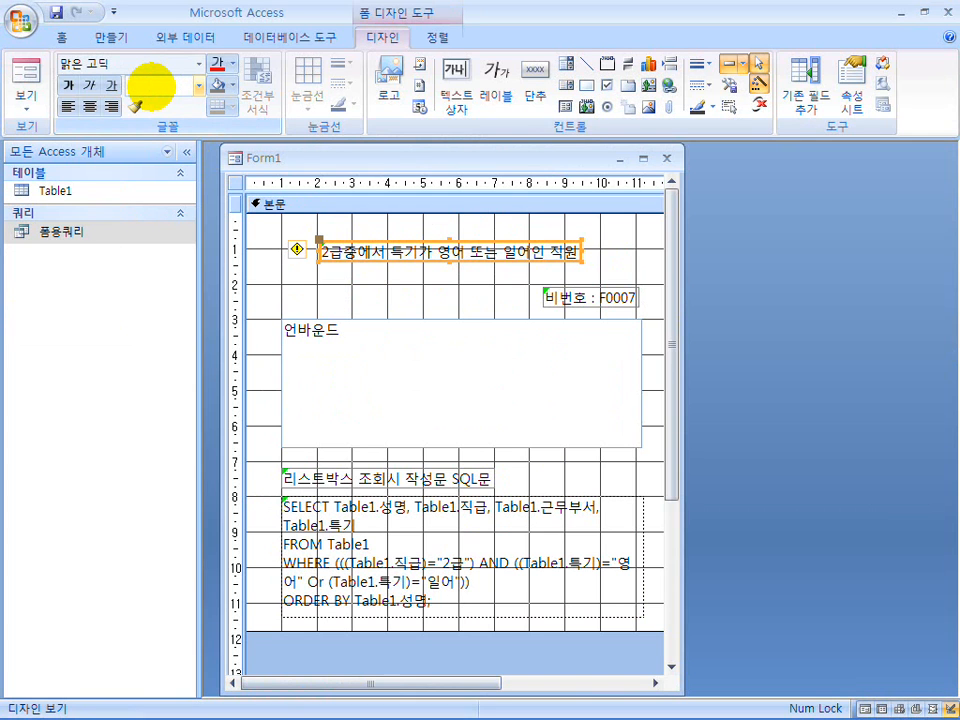
pyautogui.write('14')
pyautogui.press('Return')
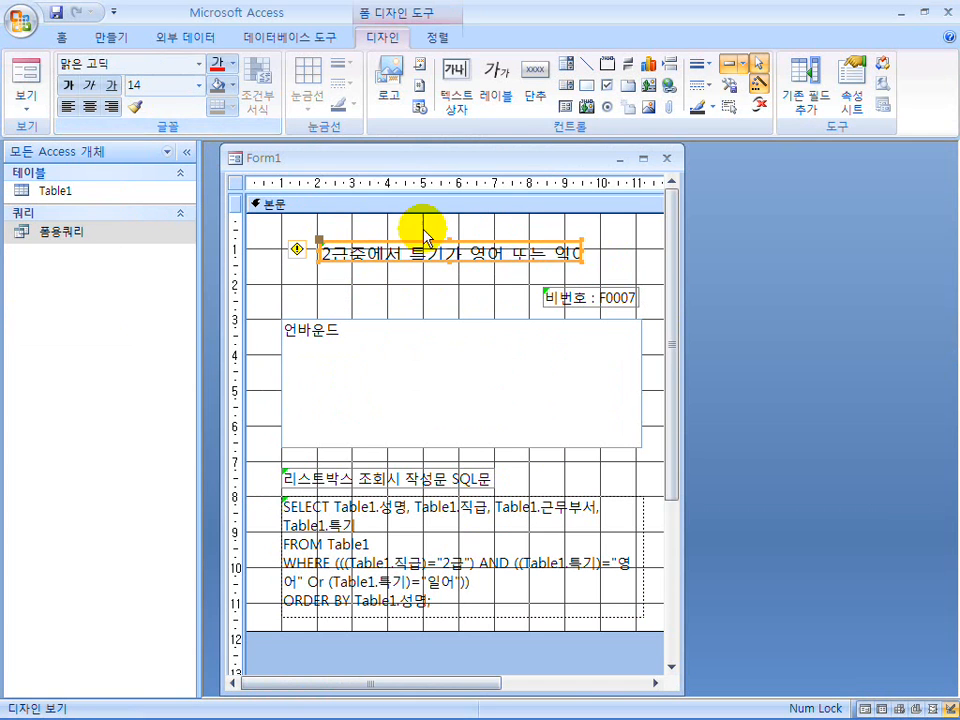
# Stretch the title label to about the list box's width, centre its text, and preview the form.
pyautogui.moveTo(580, 253); pyautogui.dragTo(639, 249)
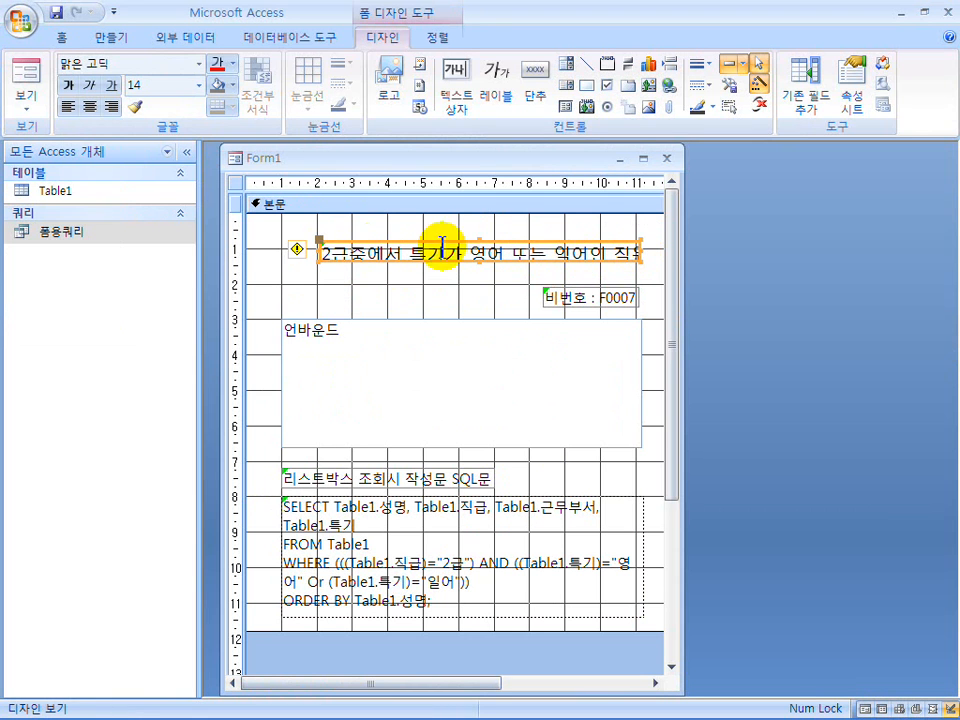
pyautogui.moveTo(318, 250); pyautogui.dragTo(285, 251)
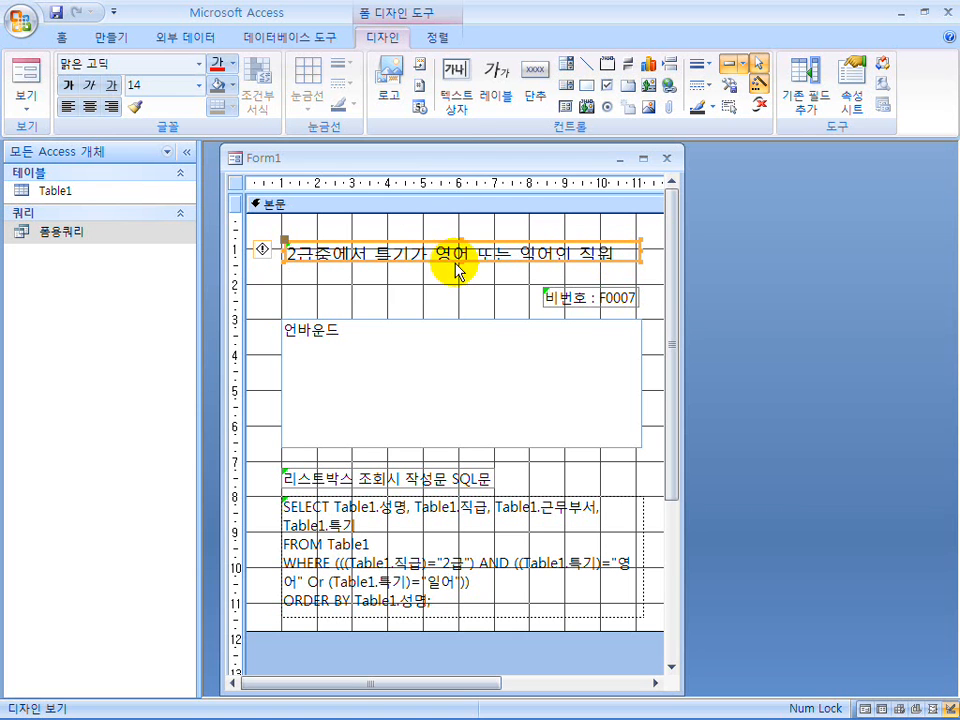
pyautogui.click(89, 106)
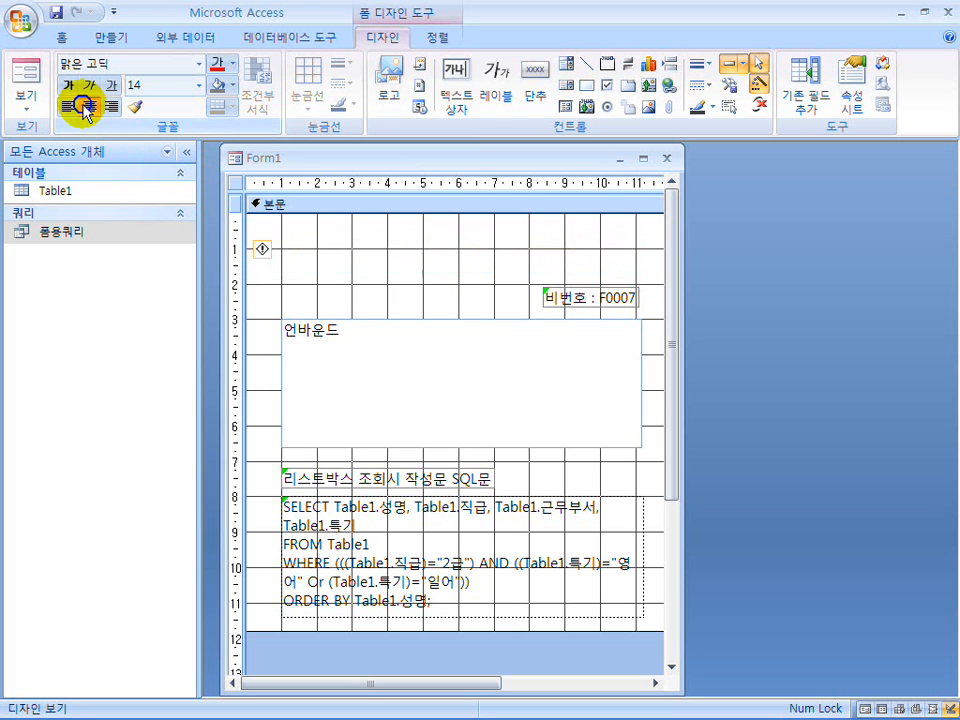
pyautogui.click(25, 80)
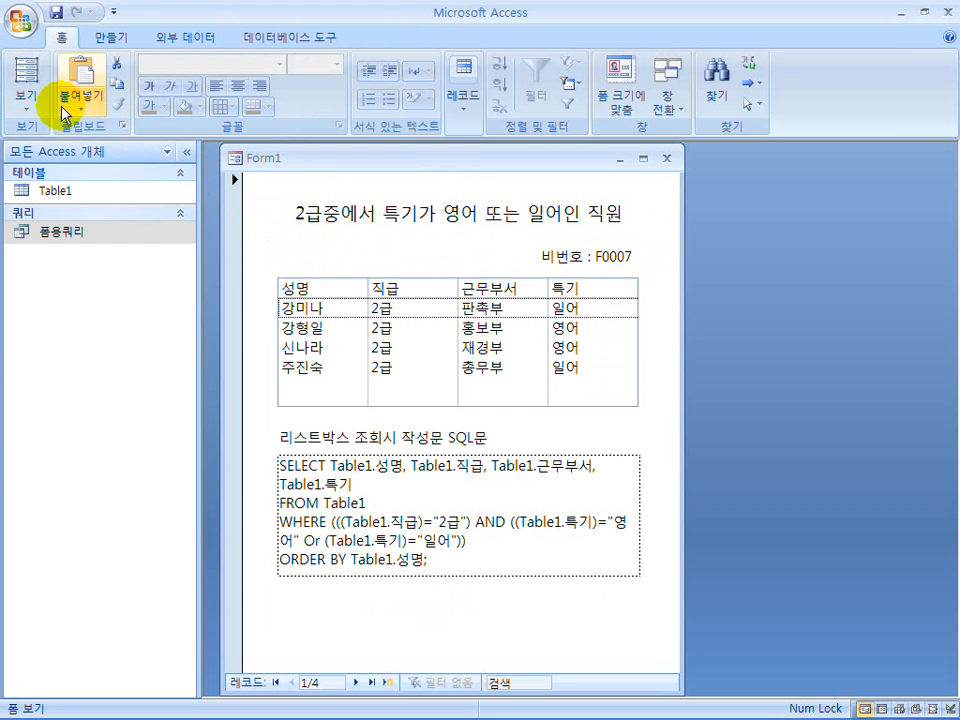
# Return to the design, add the form header and footer, and extend the header to about 6 cm high.
pyautogui.click(25, 98)
pyautogui.click(68, 345)
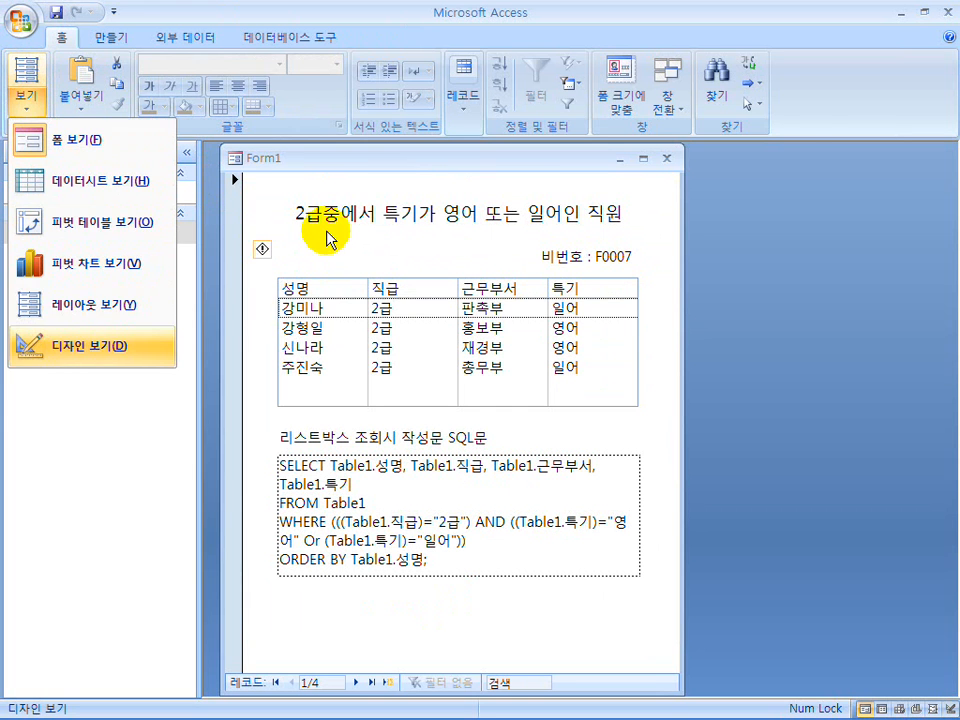
pyautogui.rightClick(376, 205)
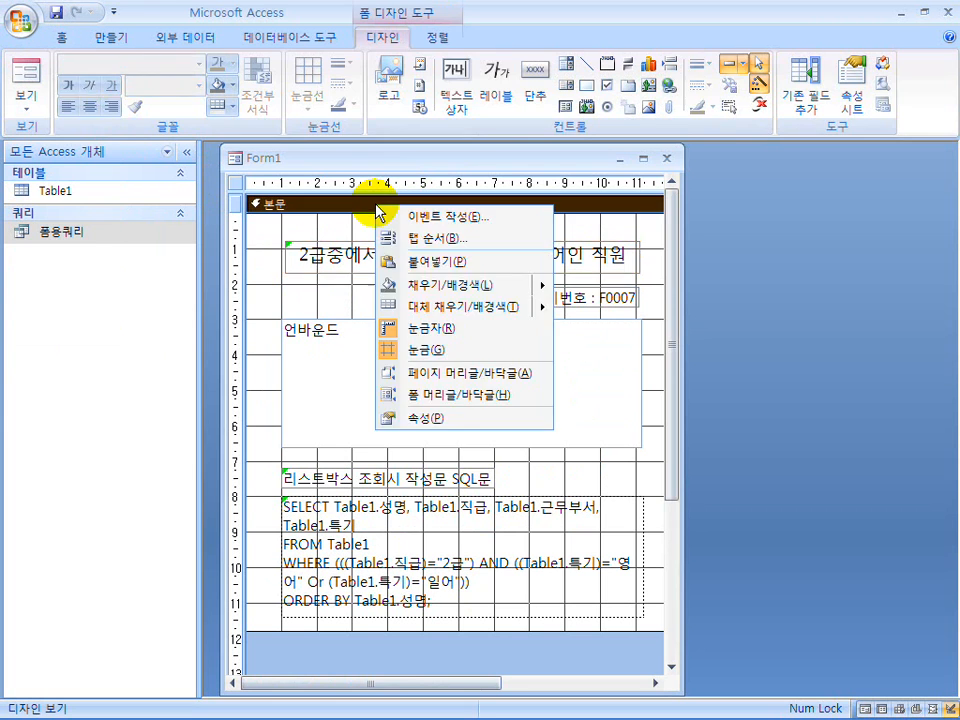
pyautogui.click(447, 395)
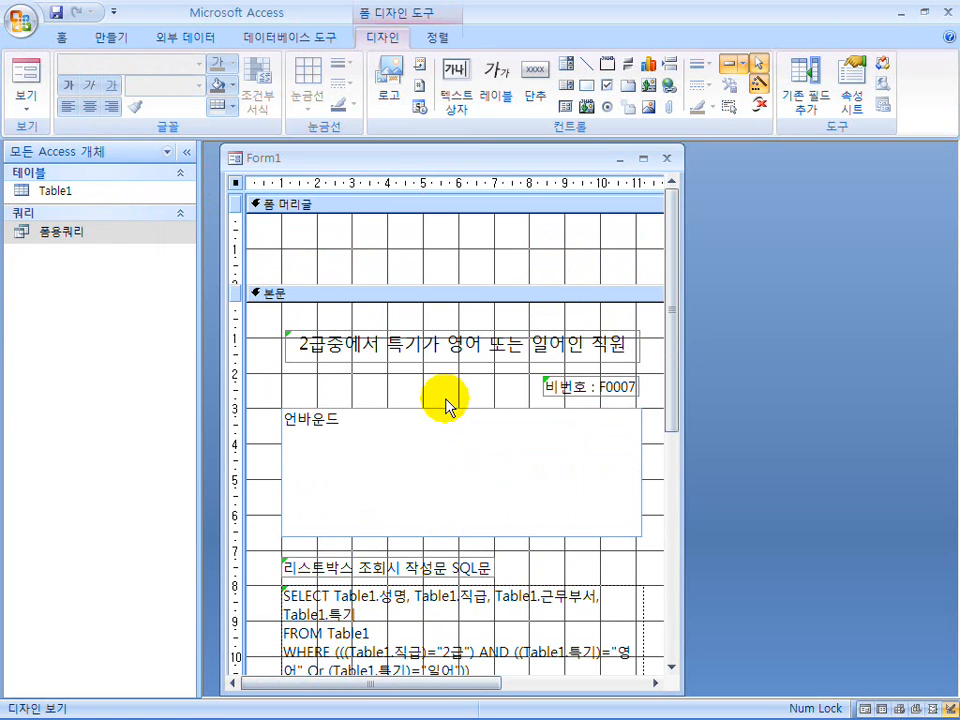
pyautogui.moveTo(368, 284); pyautogui.dragTo(359, 427)
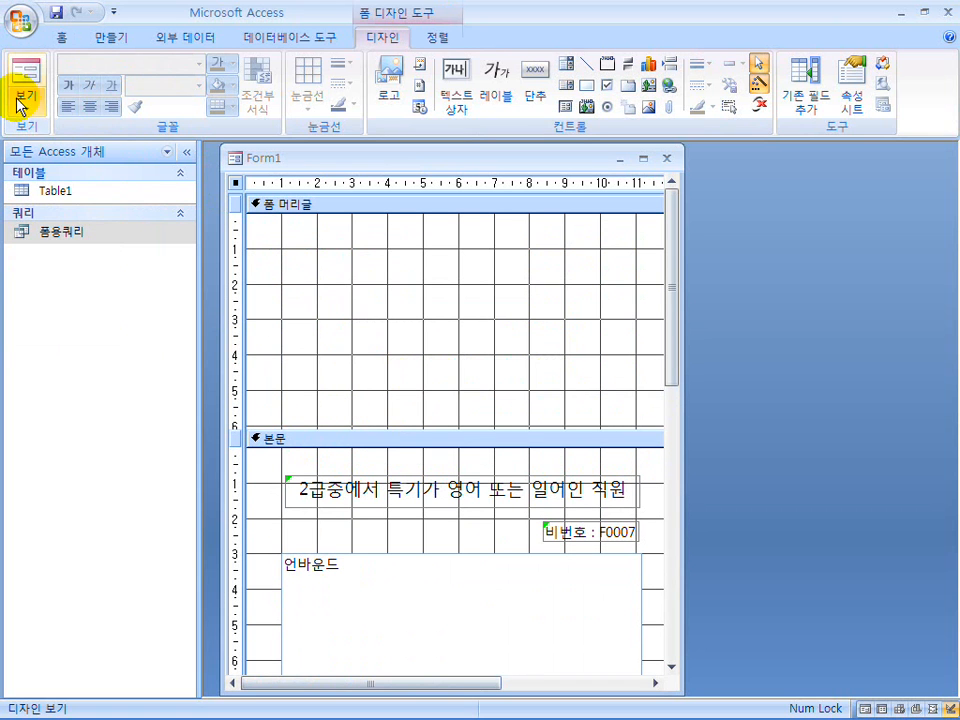
# Save the form as 폼 and show it in form view and print preview.
pyautogui.click(55, 12)
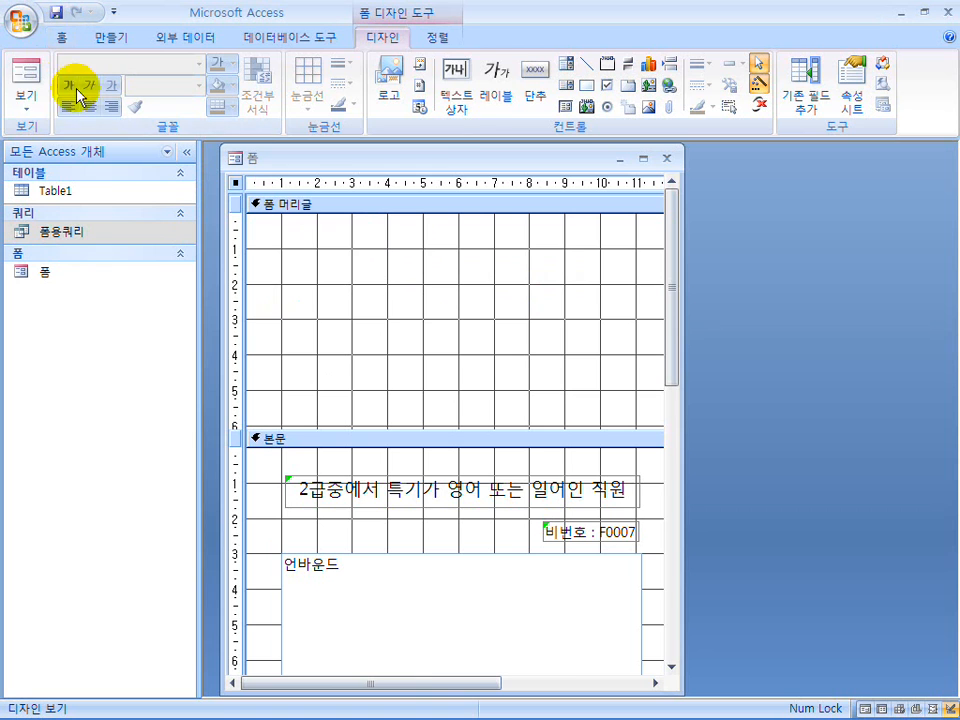
pyautogui.click(22, 78)
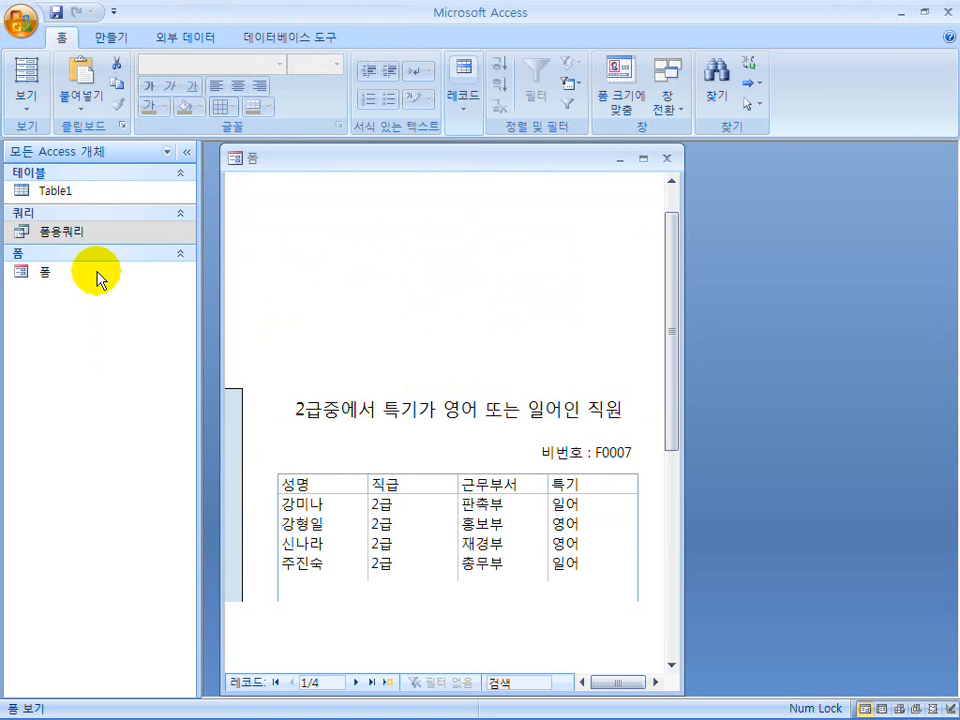
pyautogui.click(256, 199)
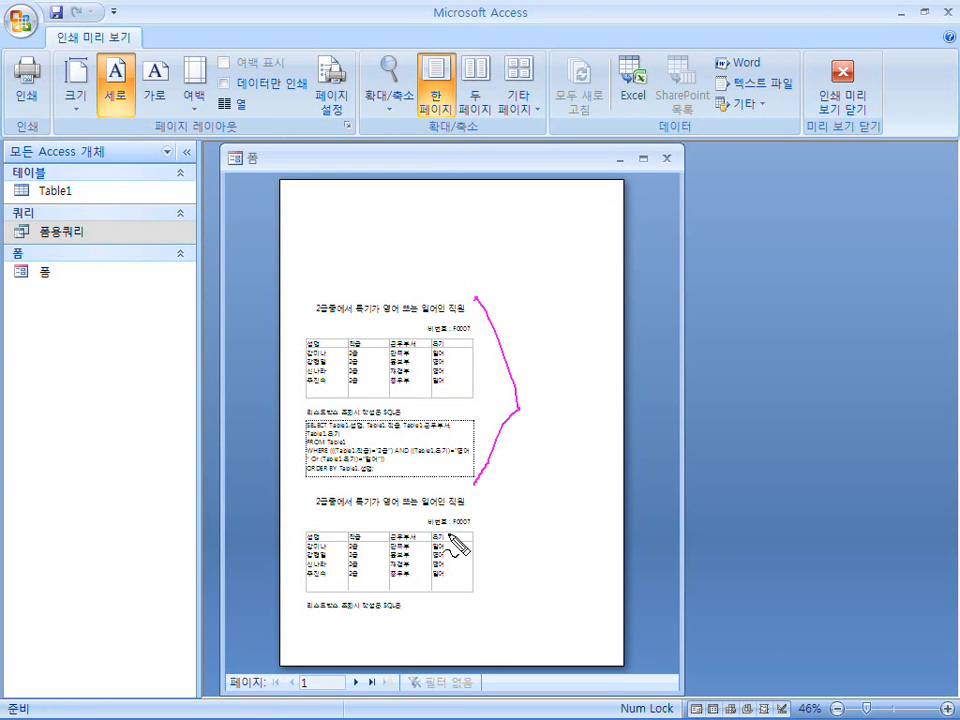
pyautogui.moveTo(477, 605); pyautogui.dragTo(340, 497)
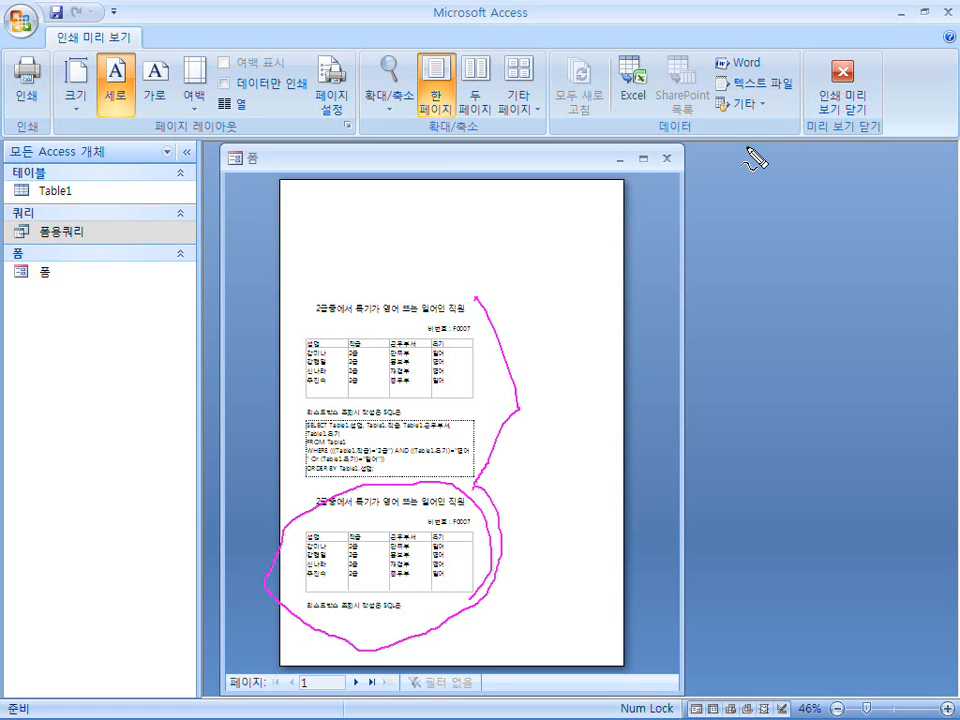
pyautogui.press('Escape')
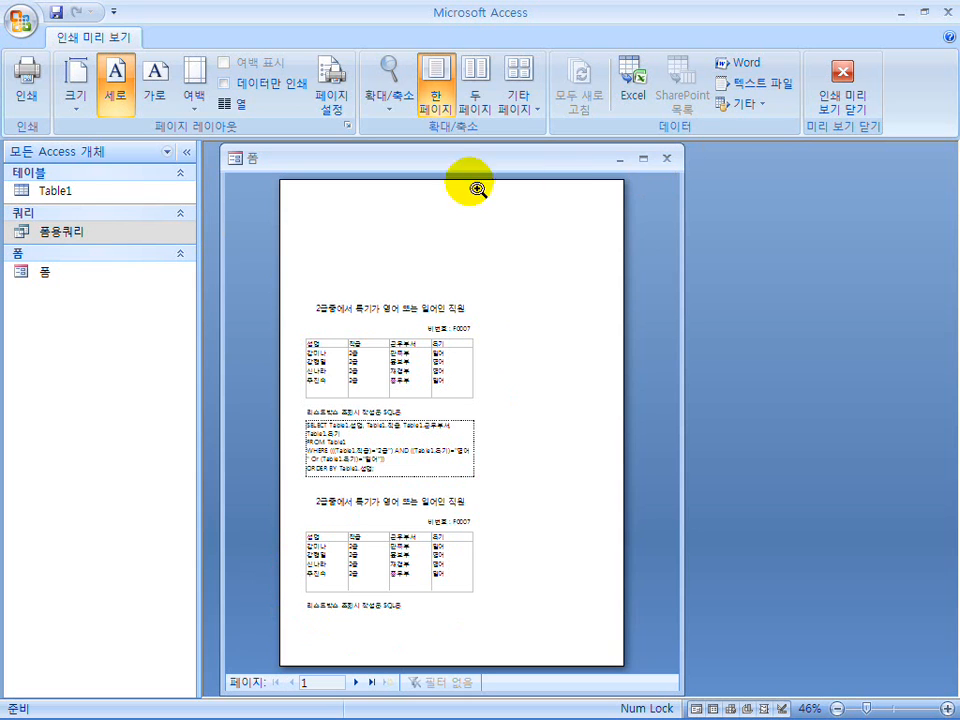
# Check the print options from the preview without printing, close the print preview, and show the form in form view.
pyautogui.click(30, 98)
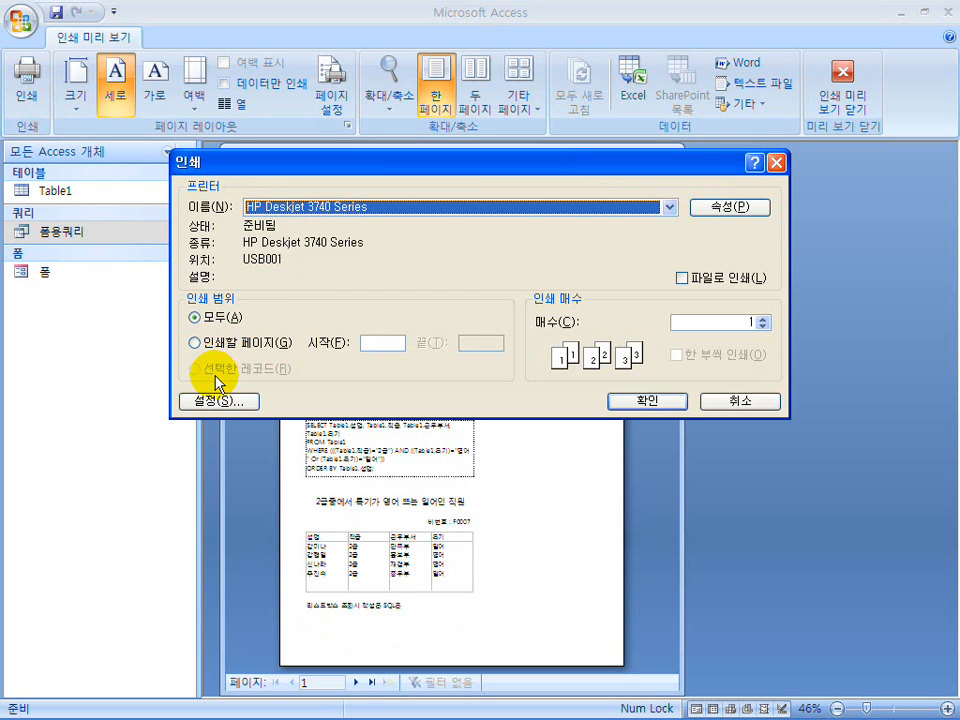
pyautogui.click(737, 401)
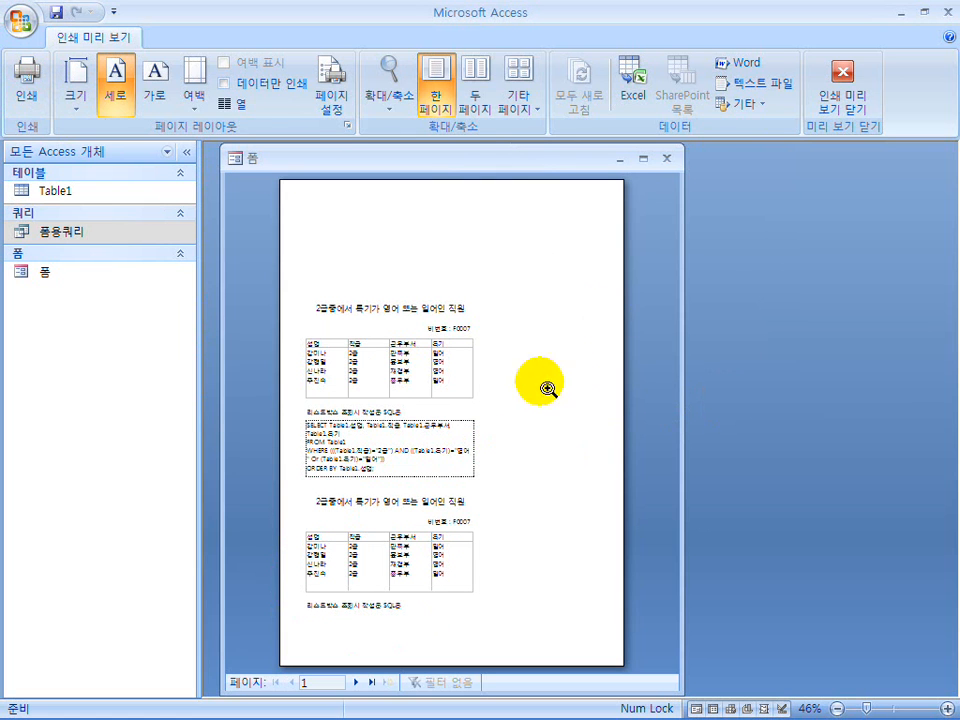
pyautogui.click(844, 110)
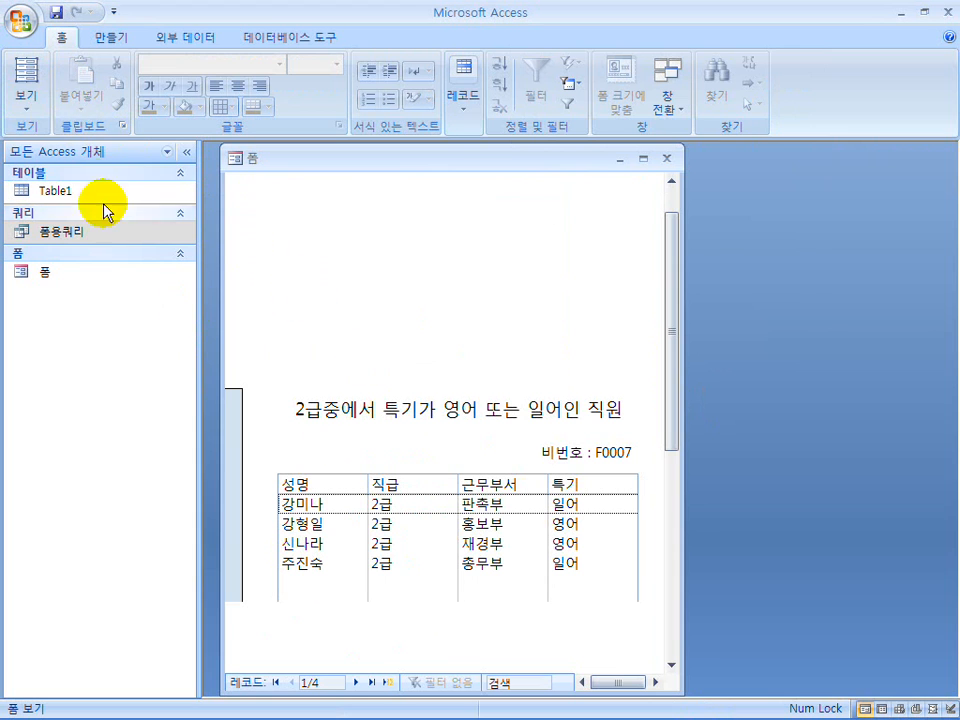
pyautogui.click(28, 97)
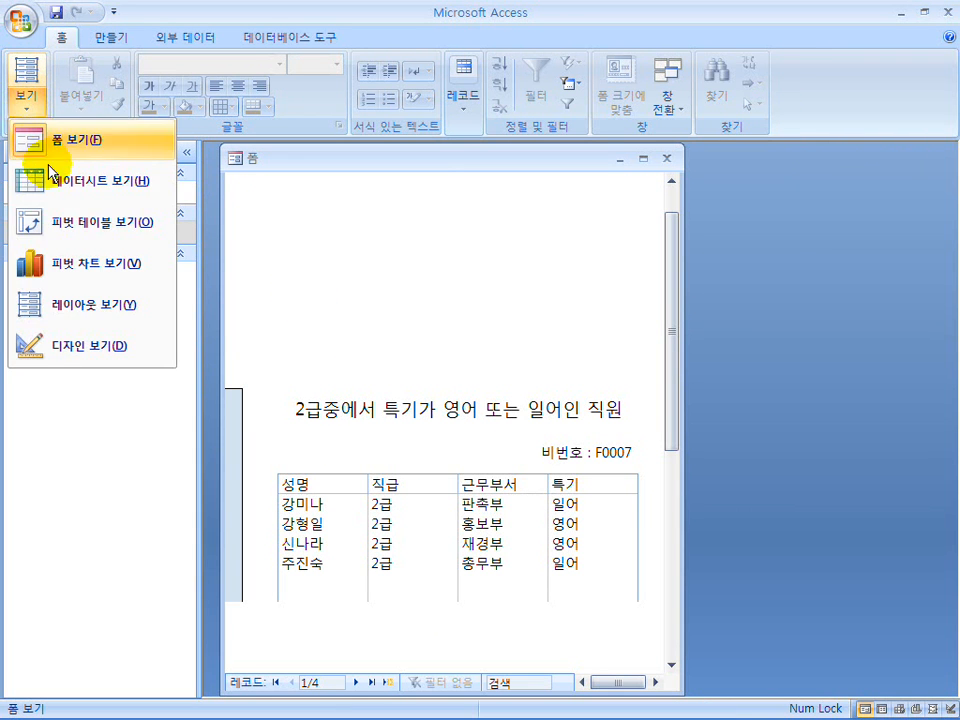
pyautogui.click(30, 148)
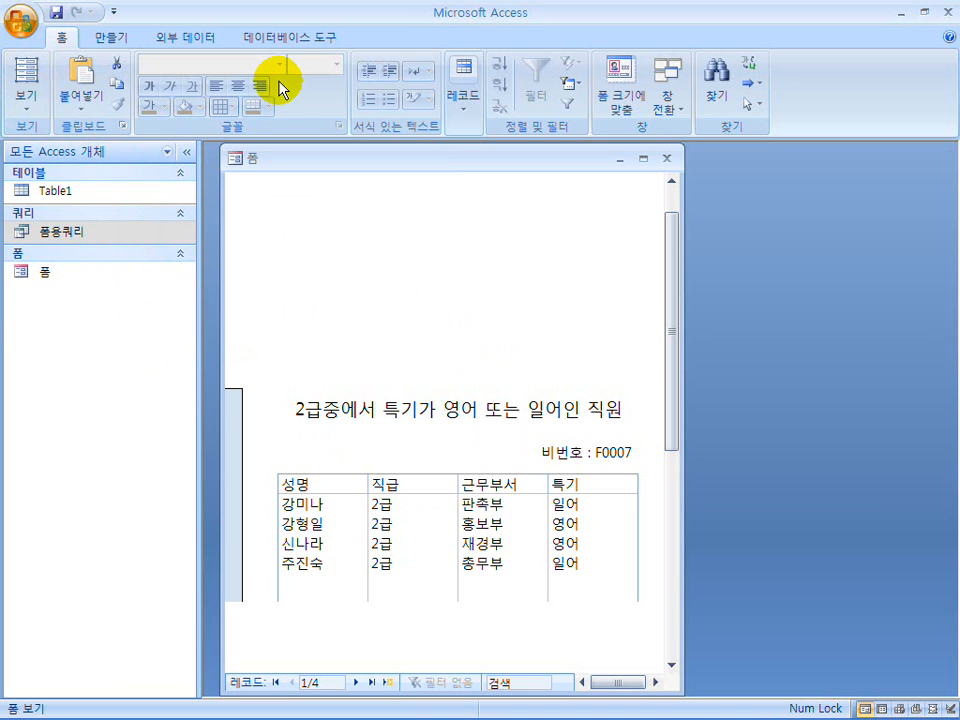
# Open the form's print options, choose 선택한 레코드 as the print range, and cancel the printing.
pyautogui.hotkey('ctrl', 'p')
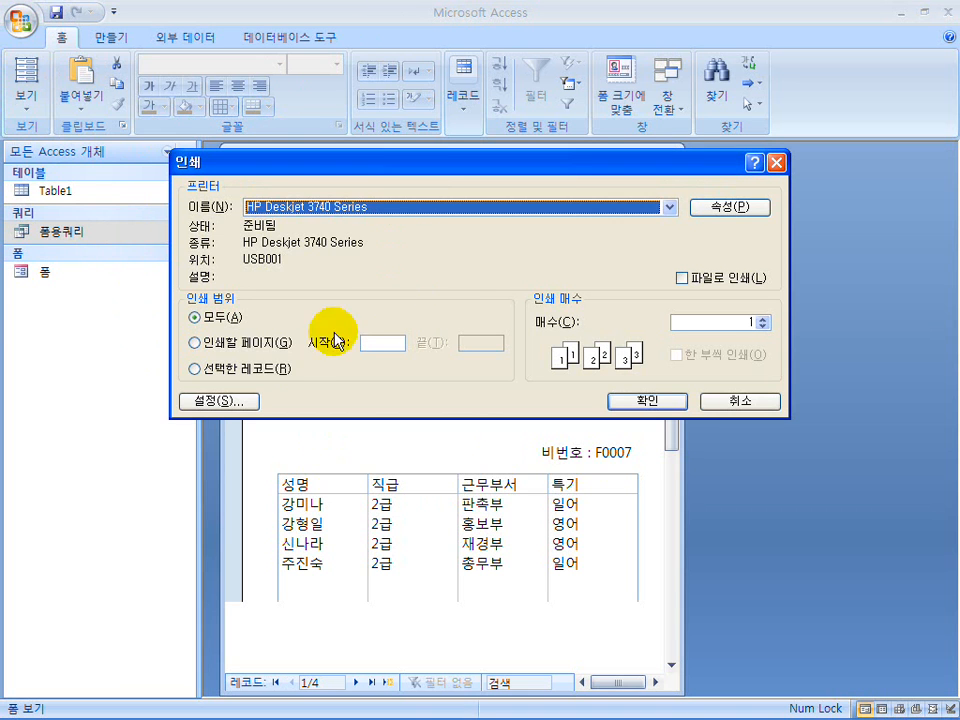
pyautogui.click(267, 372)
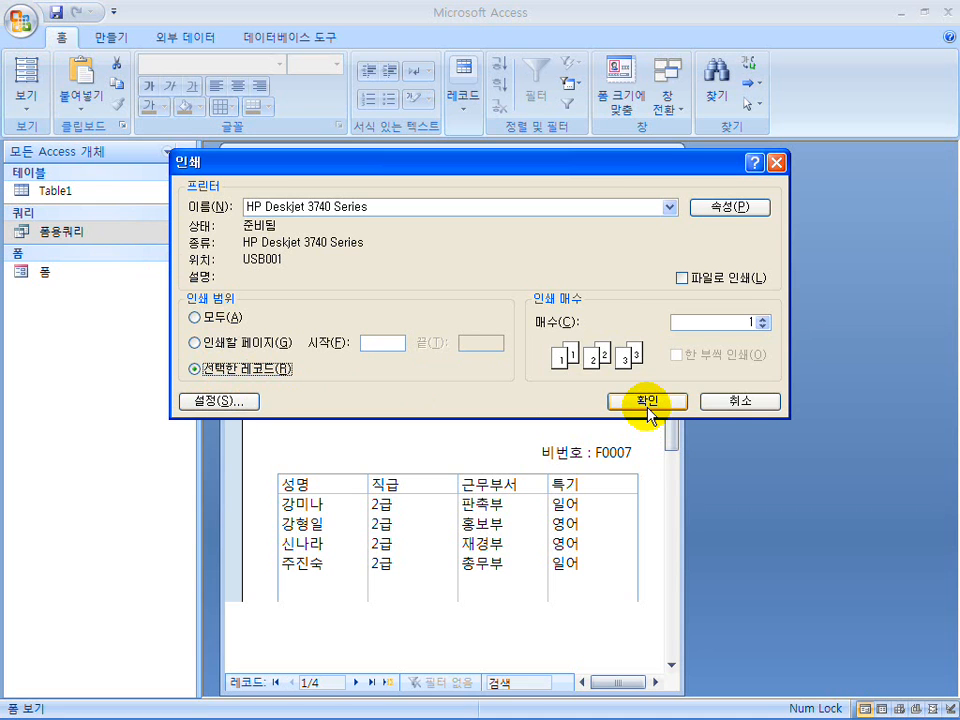
pyautogui.click(765, 408)
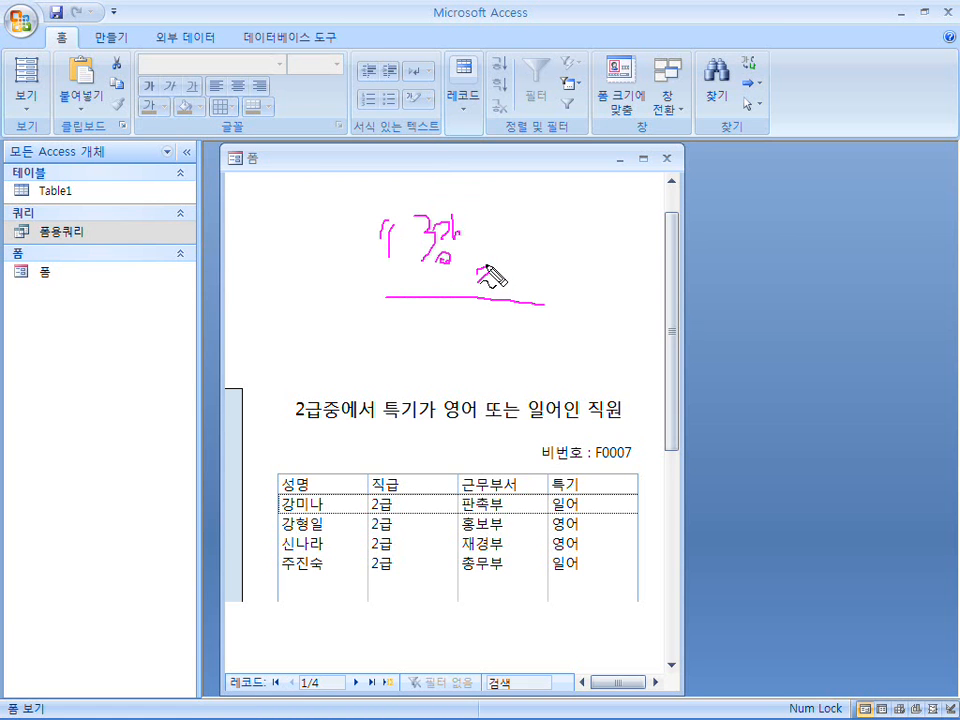
pyautogui.press('Escape')
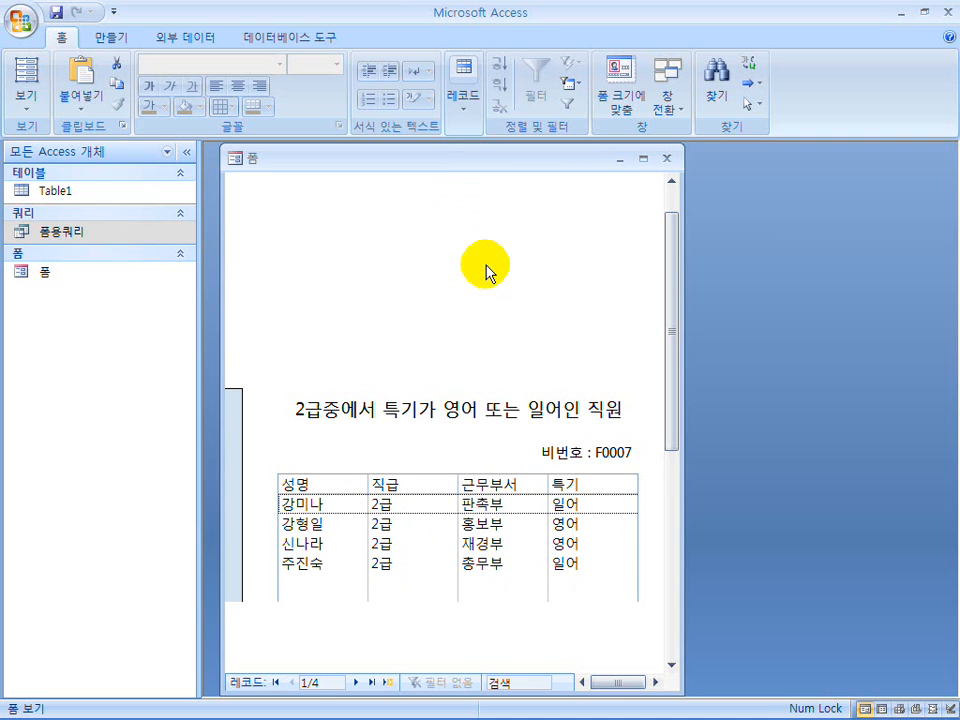